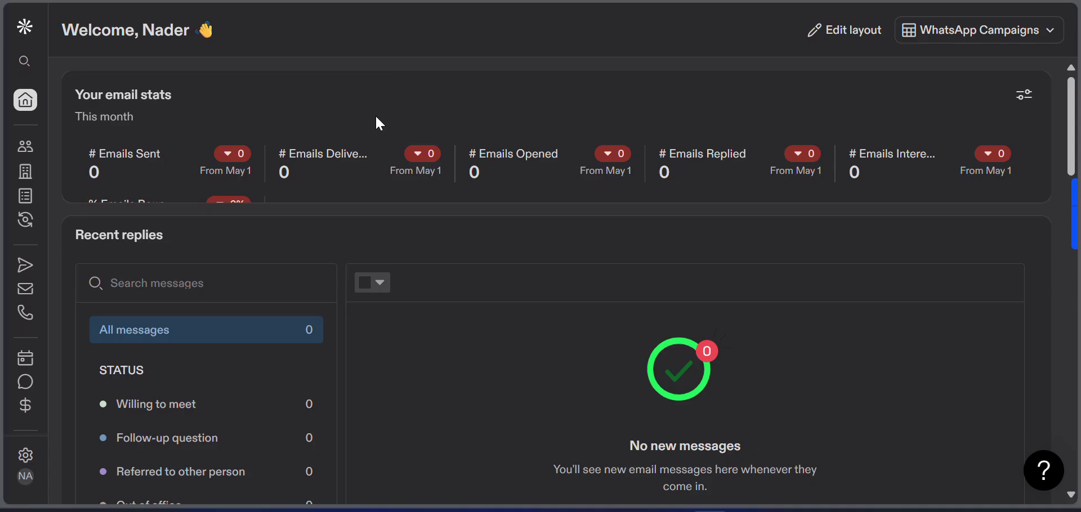
- Review the email stats widget and open its time period options
{"action": "scroll", "coordinate": [356, 144], "scroll_direction": "down", "scroll_amount": 1}
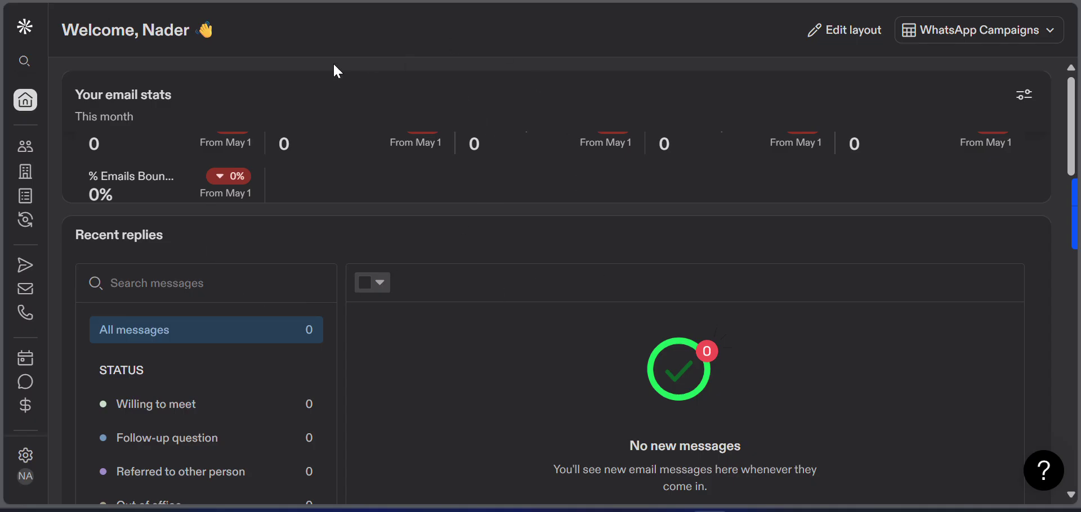
{"action": "scroll", "coordinate": [264, 185], "scroll_direction": "up", "scroll_amount": 1}
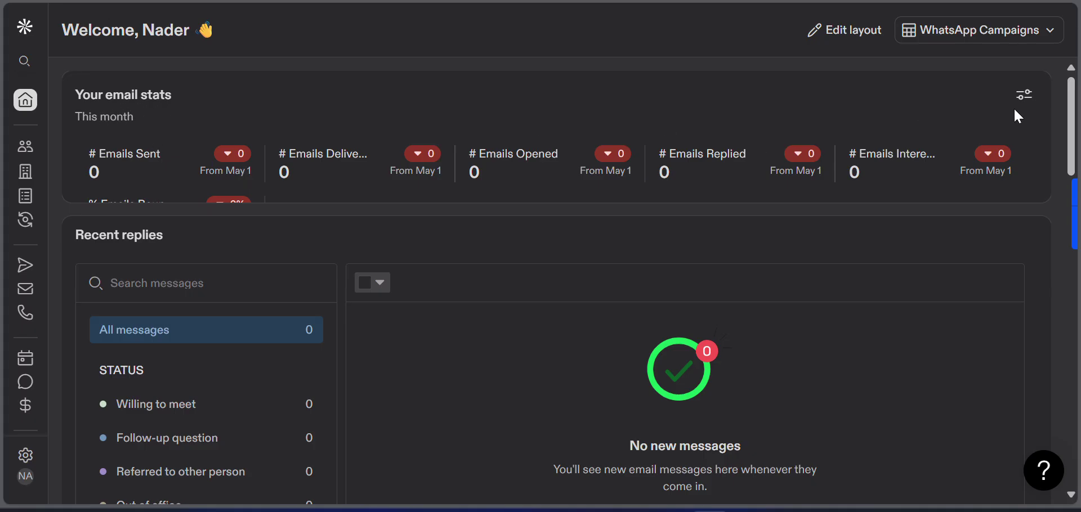
{"action": "left_click", "coordinate": [1024, 95]}
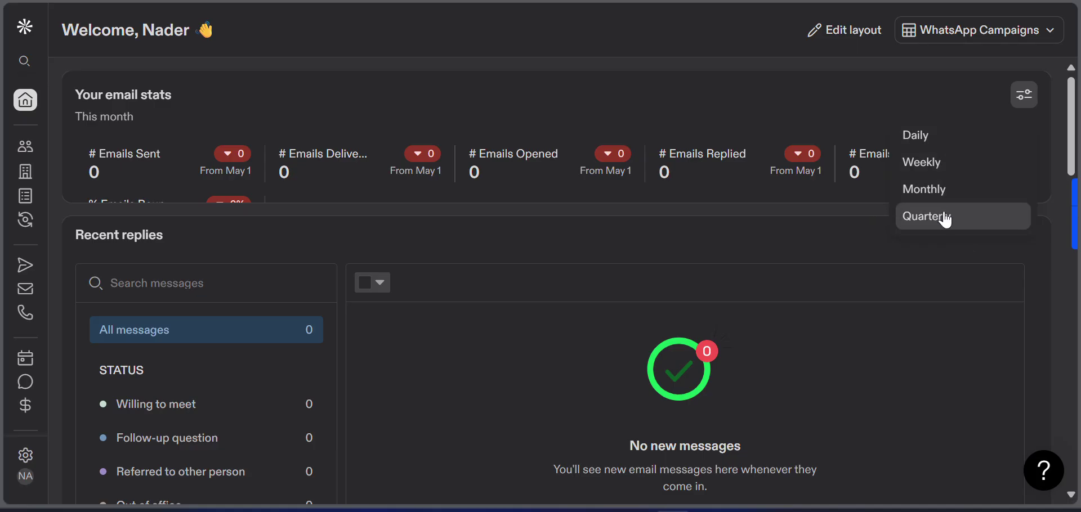
- Examine the Recent replies widget, including its message list and reply status categories
{"action": "scroll", "coordinate": [562, 212], "scroll_direction": "down", "scroll_amount": 2}
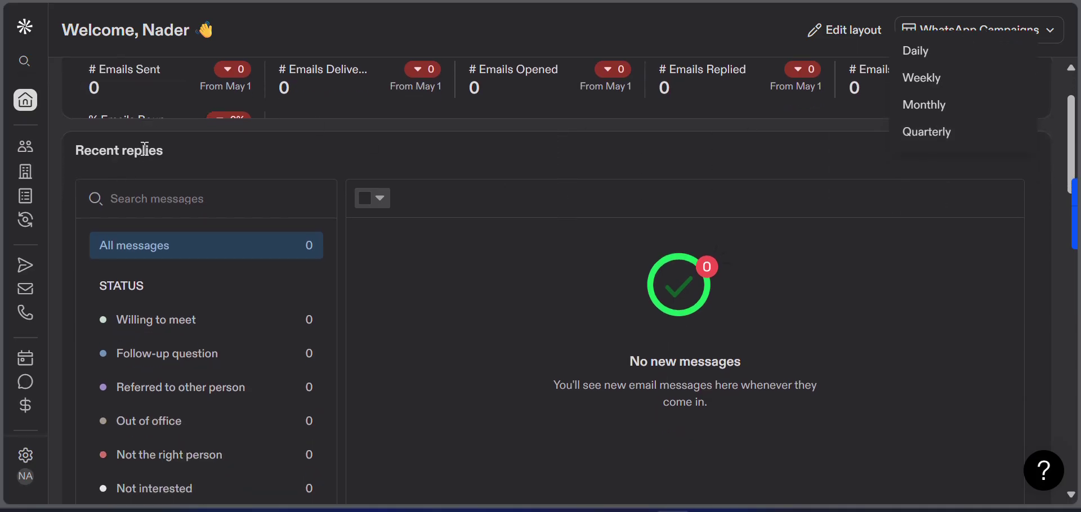
{"action": "scroll", "coordinate": [247, 197], "scroll_direction": "down", "scroll_amount": 1}
{"action": "scroll", "coordinate": [264, 200], "scroll_direction": "down", "scroll_amount": 2}
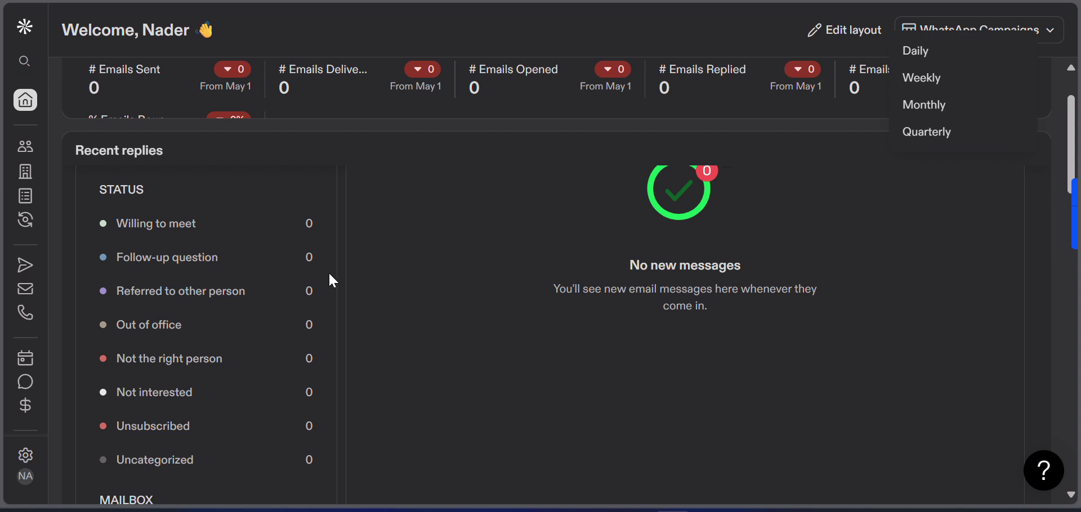
{"action": "scroll", "coordinate": [333, 280], "scroll_direction": "up", "scroll_amount": 2}
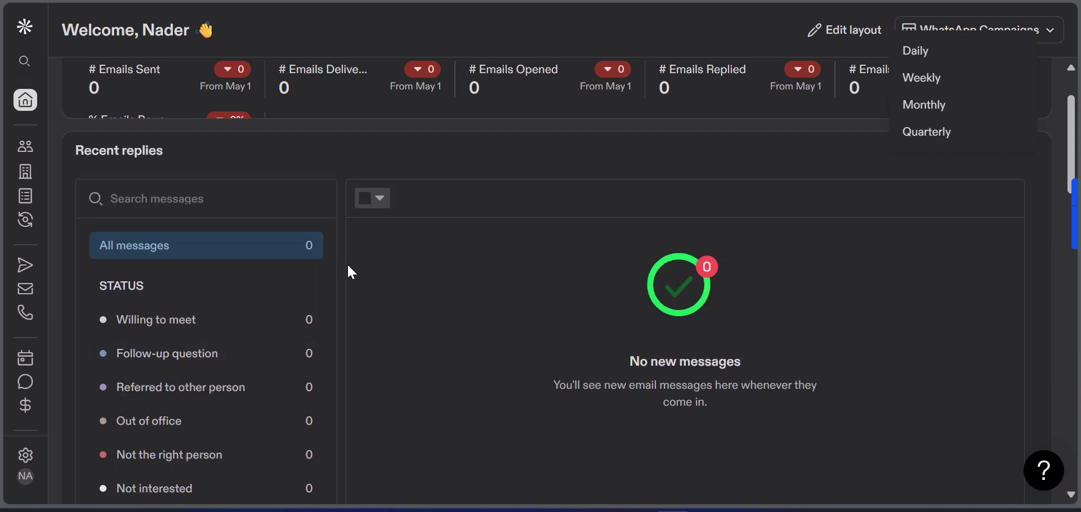
{"action": "scroll", "coordinate": [348, 268], "scroll_direction": "down", "scroll_amount": 1}
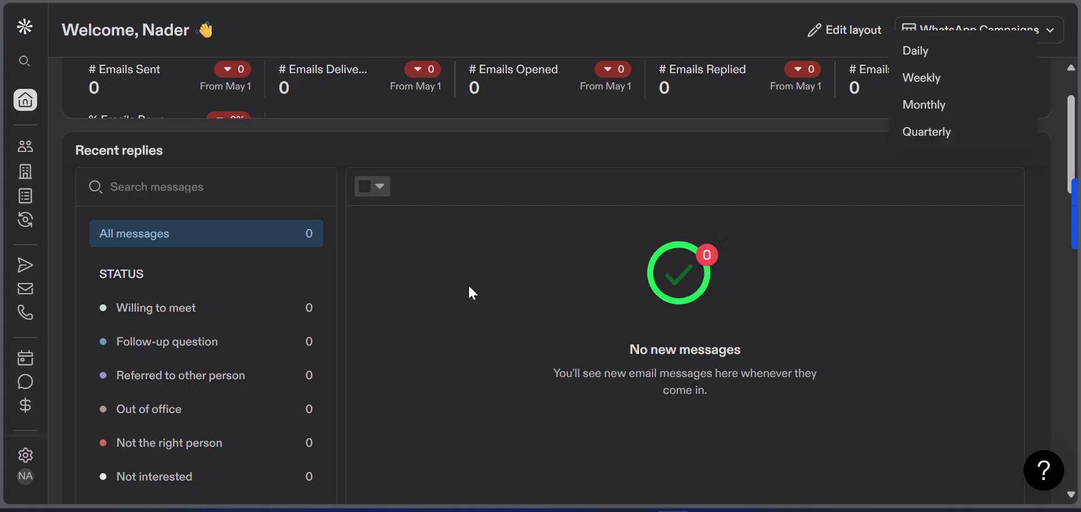
{"action": "scroll", "coordinate": [396, 290], "scroll_direction": "down", "scroll_amount": 1}
{"action": "scroll", "coordinate": [396, 290], "scroll_direction": "up", "scroll_amount": 1}
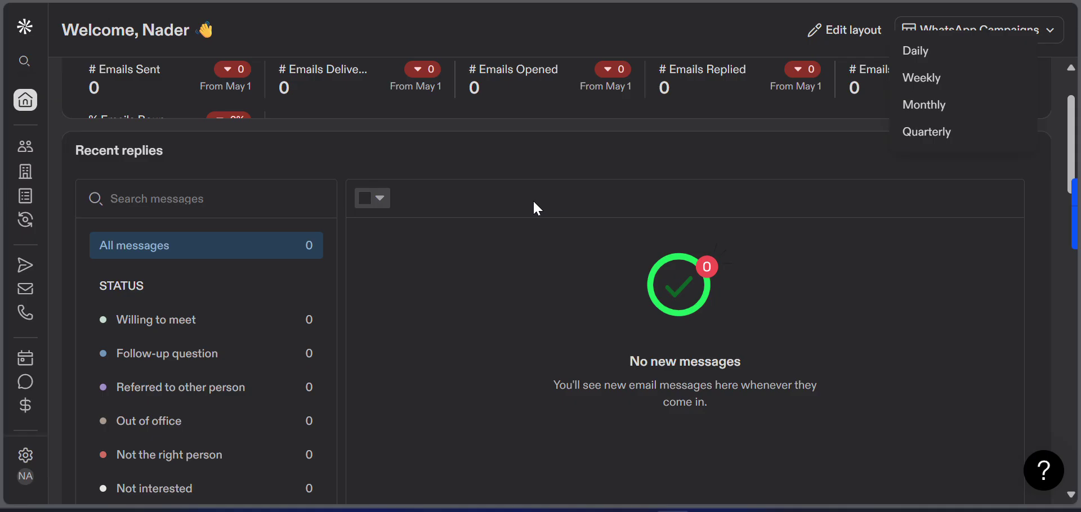
{"action": "scroll", "coordinate": [541, 202], "scroll_direction": "up", "scroll_amount": 2}
{"action": "scroll", "coordinate": [538, 285], "scroll_direction": "down", "scroll_amount": 1}
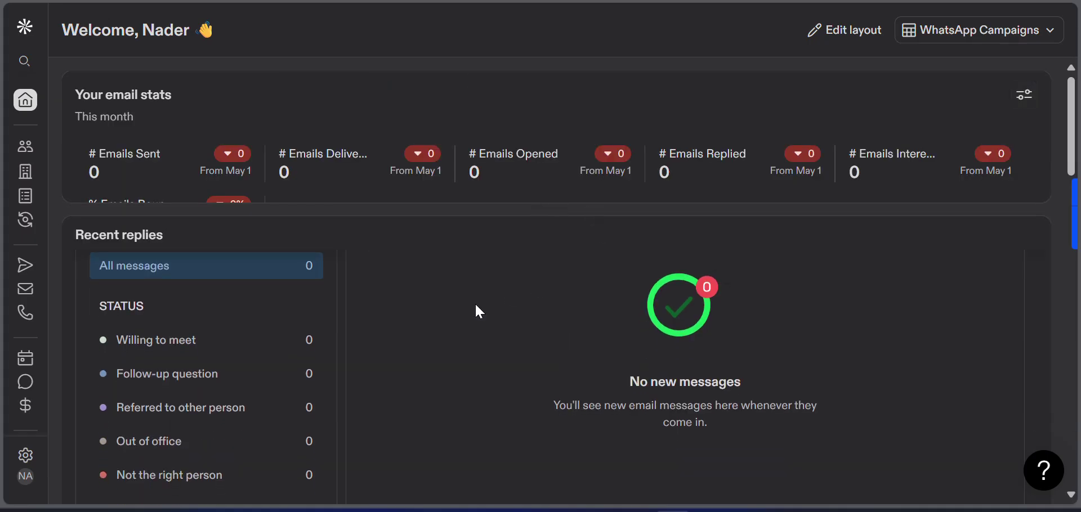
{"action": "scroll", "coordinate": [467, 307], "scroll_direction": "up", "scroll_amount": 1}
{"action": "scroll", "coordinate": [450, 287], "scroll_direction": "down", "scroll_amount": 2}
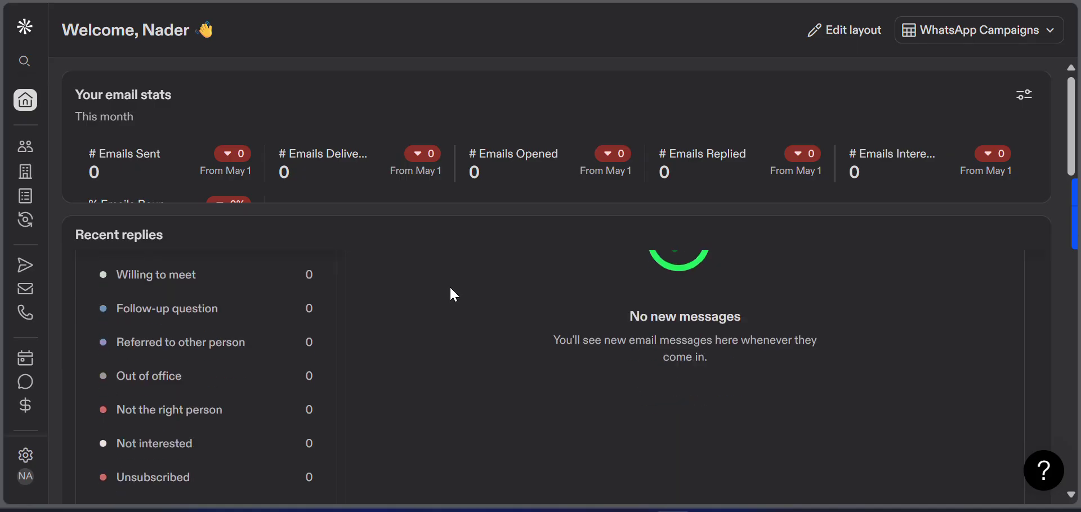
{"action": "scroll", "coordinate": [451, 287], "scroll_direction": "up", "scroll_amount": 2}
{"action": "scroll", "coordinate": [428, 290], "scroll_direction": "down", "scroll_amount": 2}
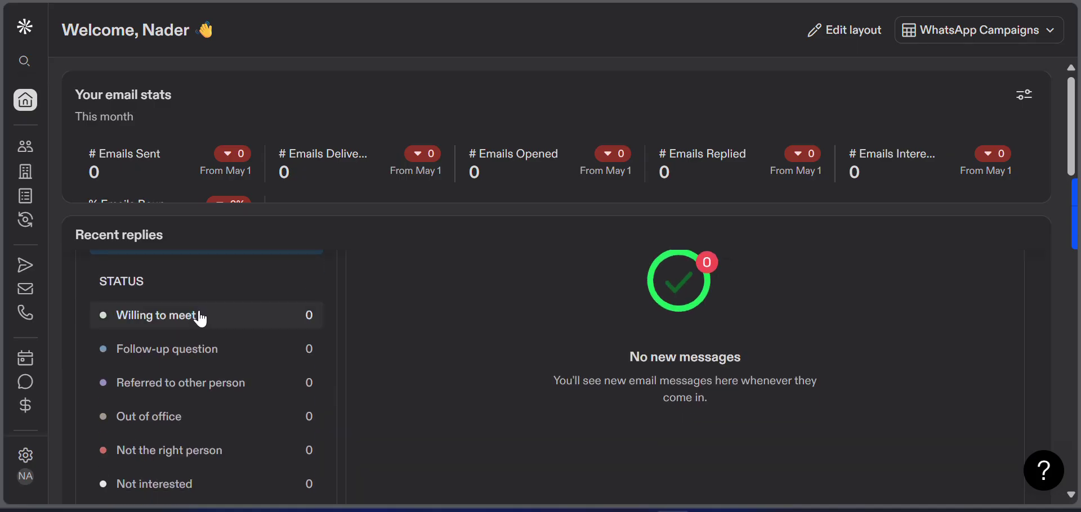
{"action": "scroll", "coordinate": [253, 321], "scroll_direction": "down", "scroll_amount": 1}
{"action": "scroll", "coordinate": [254, 321], "scroll_direction": "up", "scroll_amount": 2}
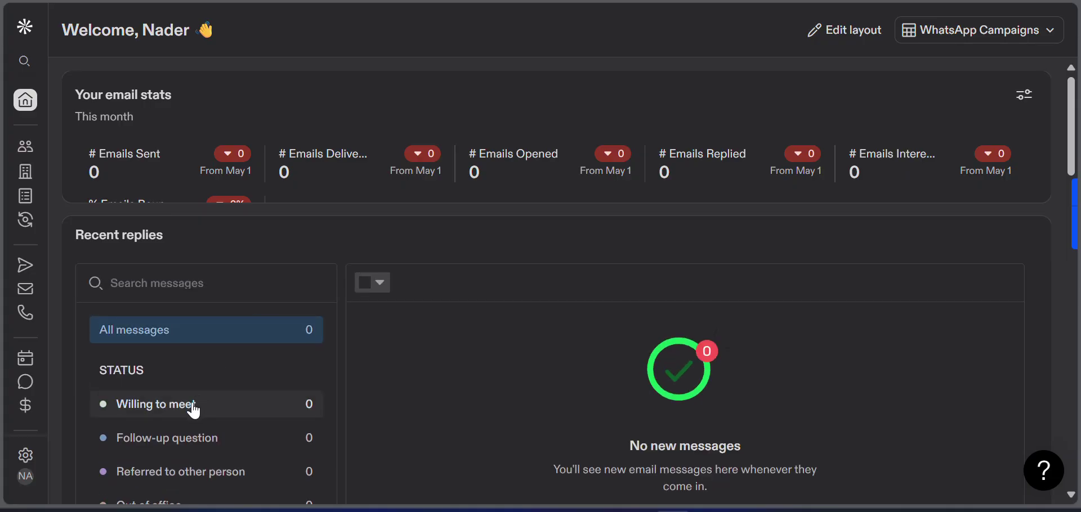
- Filter the recent replies by each status in turn from Willing to meet through Unsubscribed, finishing on Willing to meet
{"action": "scroll", "coordinate": [186, 406], "scroll_direction": "down", "scroll_amount": 1}
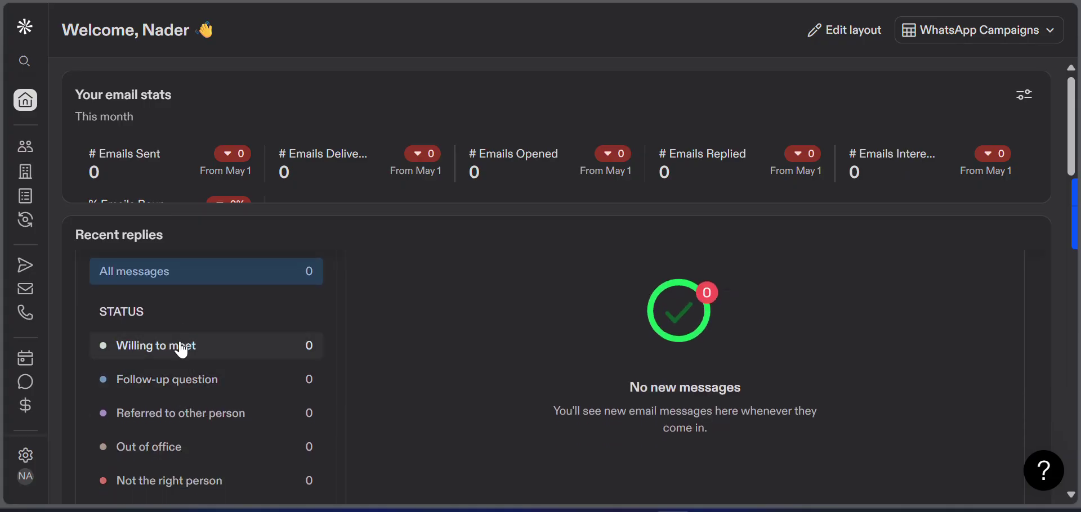
{"action": "left_click", "coordinate": [244, 353]}
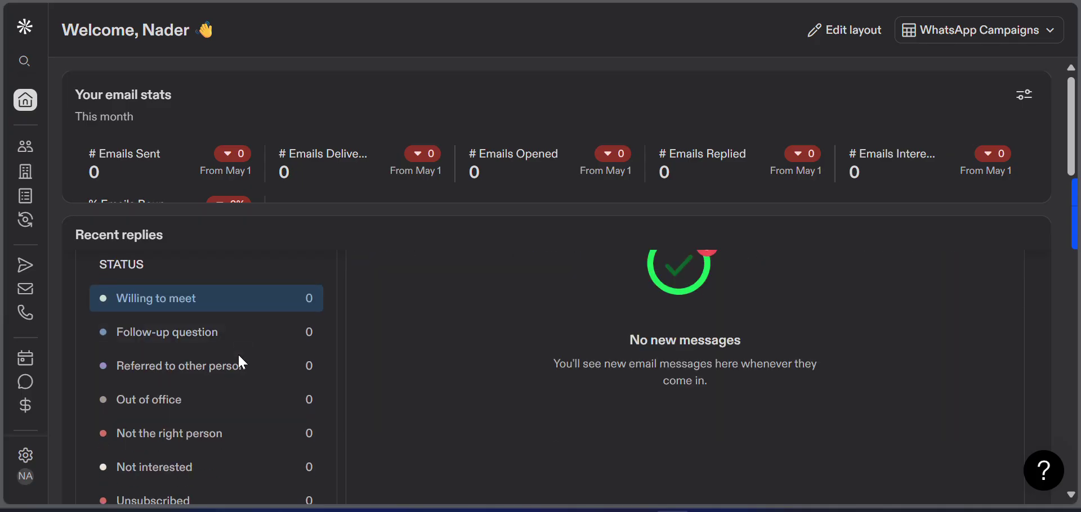
{"action": "left_click", "coordinate": [200, 432]}
{"action": "scroll", "coordinate": [201, 436], "scroll_direction": "down", "scroll_amount": 1}
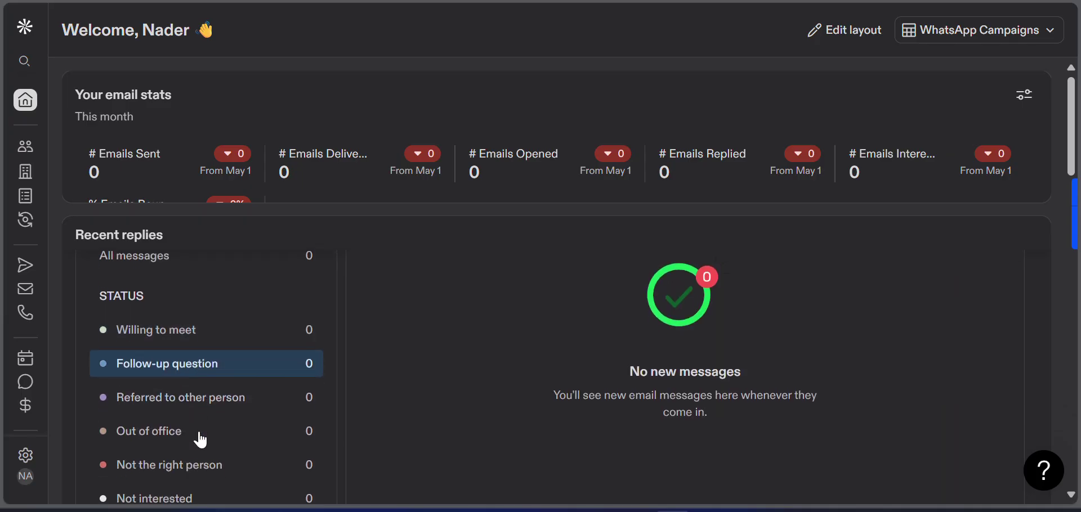
{"action": "scroll", "coordinate": [203, 410], "scroll_direction": "down", "scroll_amount": 1}
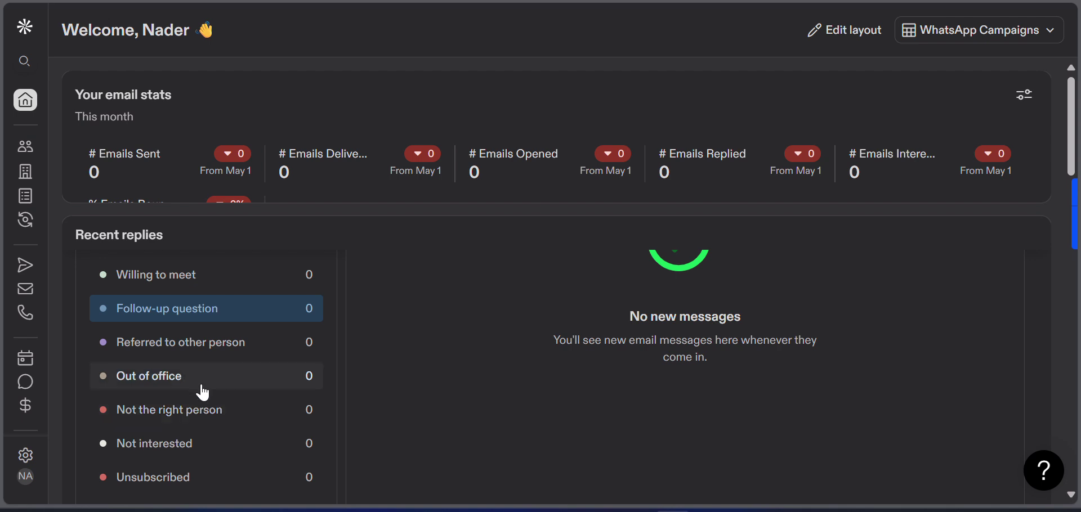
{"action": "left_click", "coordinate": [207, 346]}
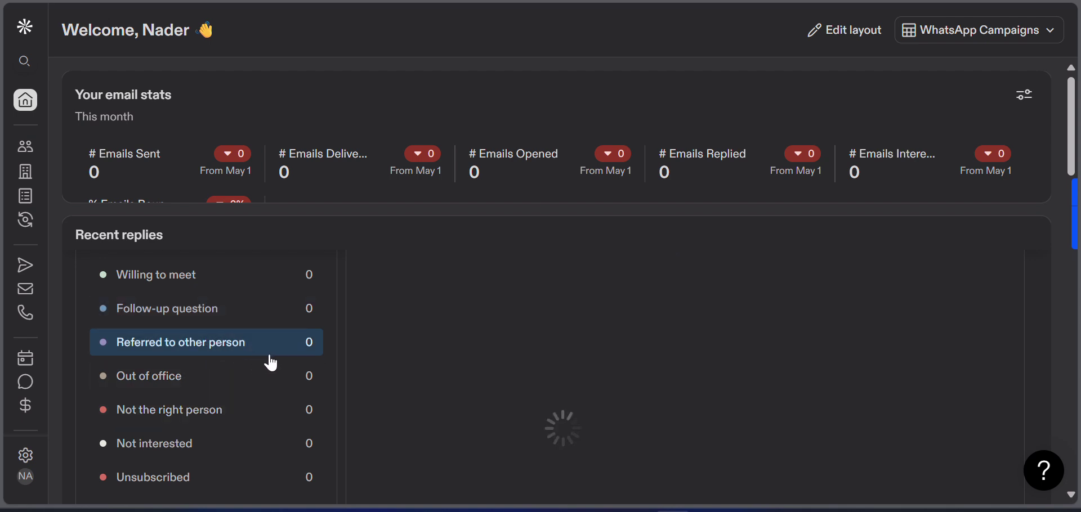
{"action": "scroll", "coordinate": [244, 362], "scroll_direction": "down", "scroll_amount": 1}
{"action": "left_click", "coordinate": [222, 347]}
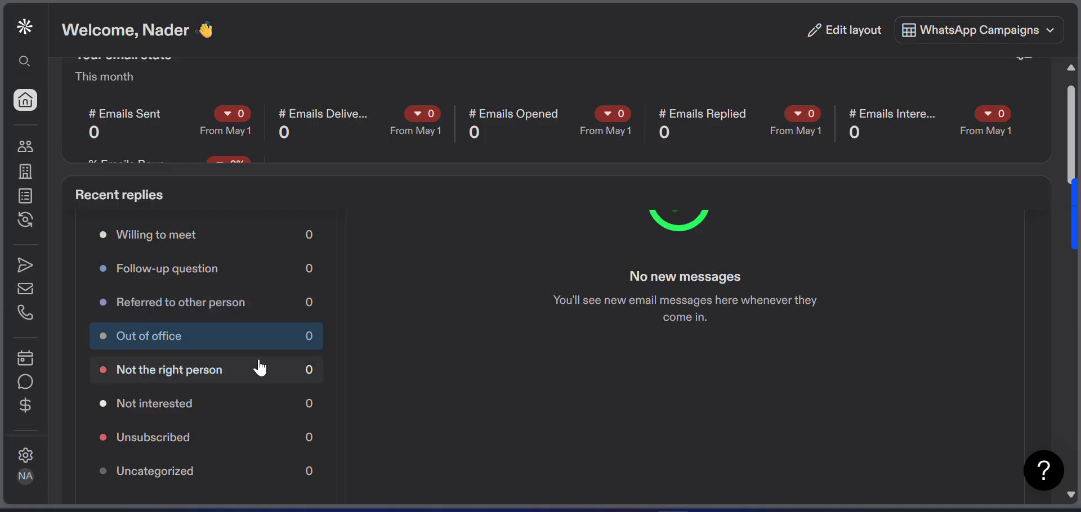
{"action": "left_click", "coordinate": [234, 376]}
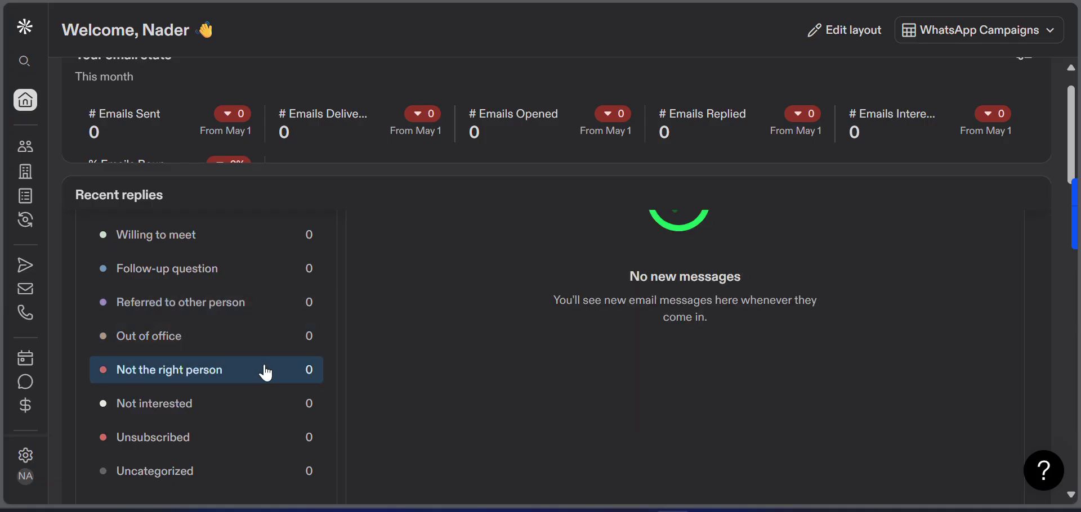
{"action": "left_click", "coordinate": [191, 417]}
{"action": "left_click", "coordinate": [218, 445]}
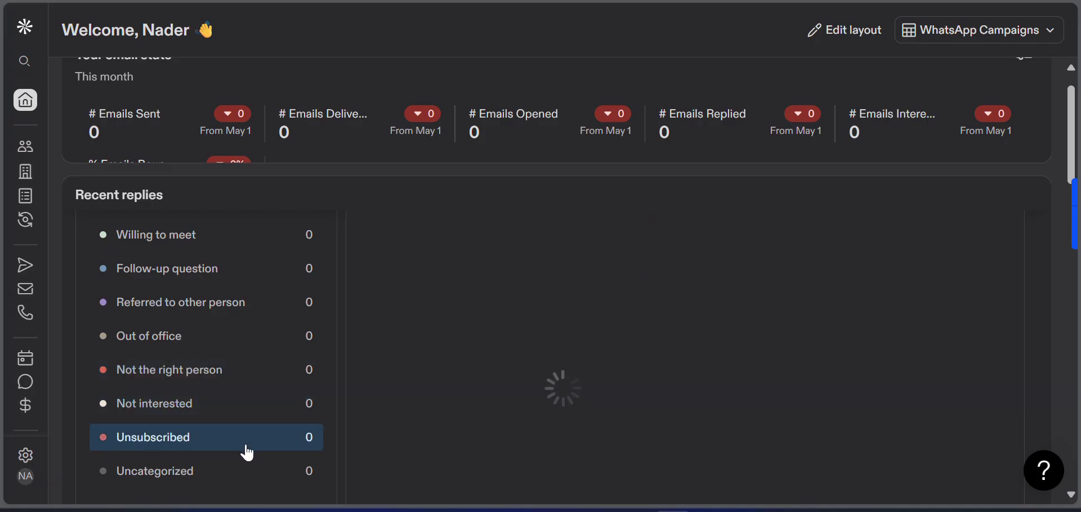
{"action": "scroll", "coordinate": [260, 358], "scroll_direction": "up", "scroll_amount": 2}
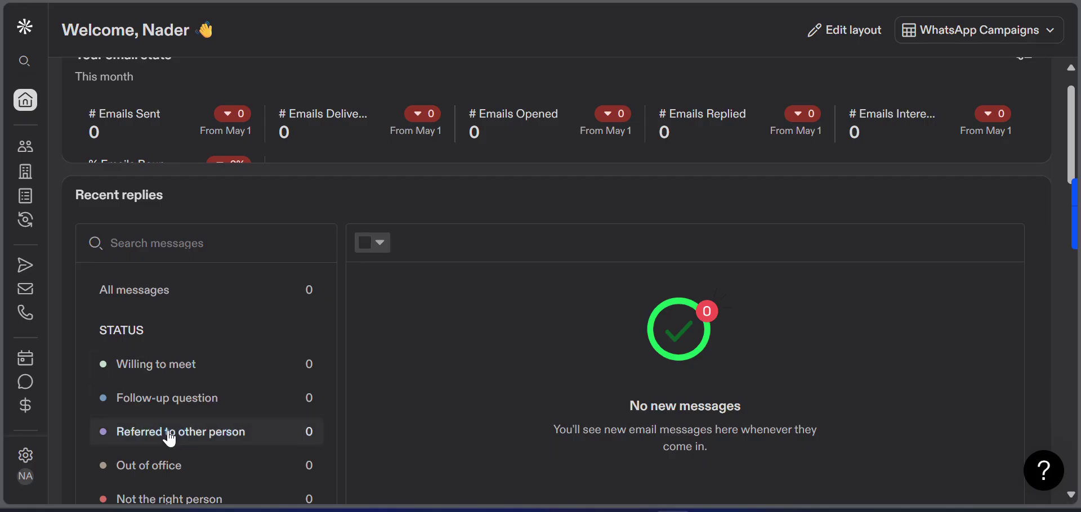
{"action": "left_click", "coordinate": [176, 372]}
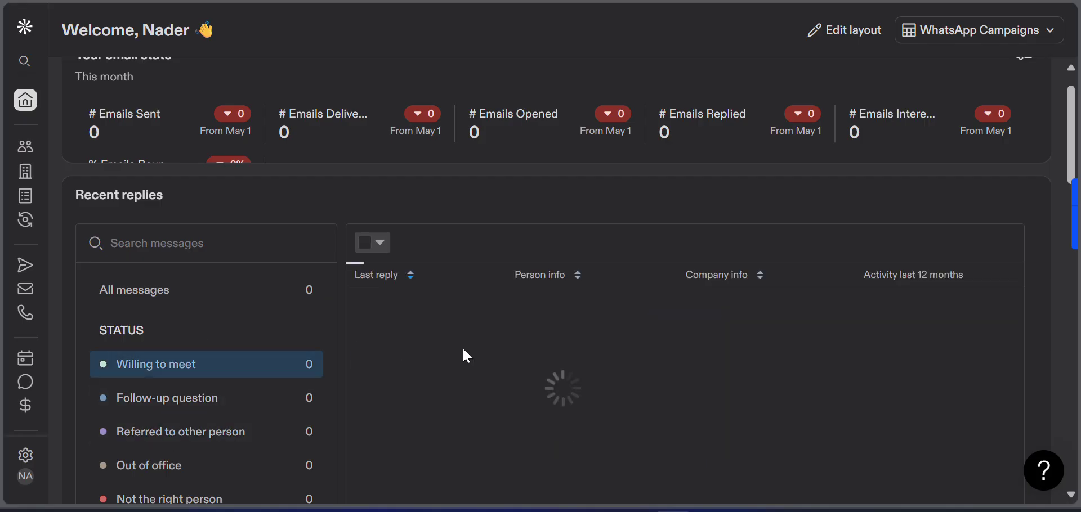
- Examine the Your tasks and Deals for follow-up widgets on the home dashboard
{"action": "scroll", "coordinate": [786, 299], "scroll_direction": "up", "scroll_amount": 1}
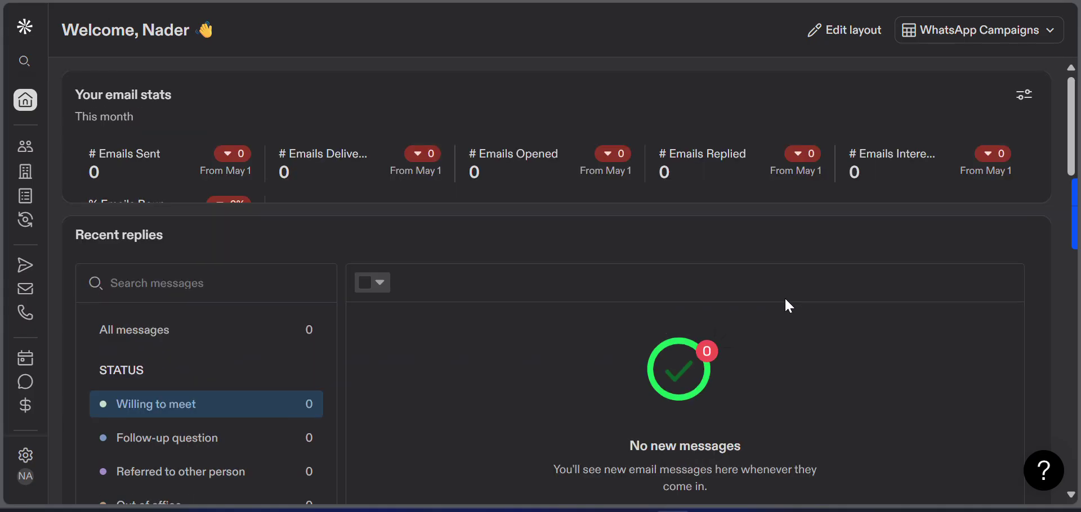
{"action": "scroll", "coordinate": [594, 291], "scroll_direction": "down", "scroll_amount": 13}
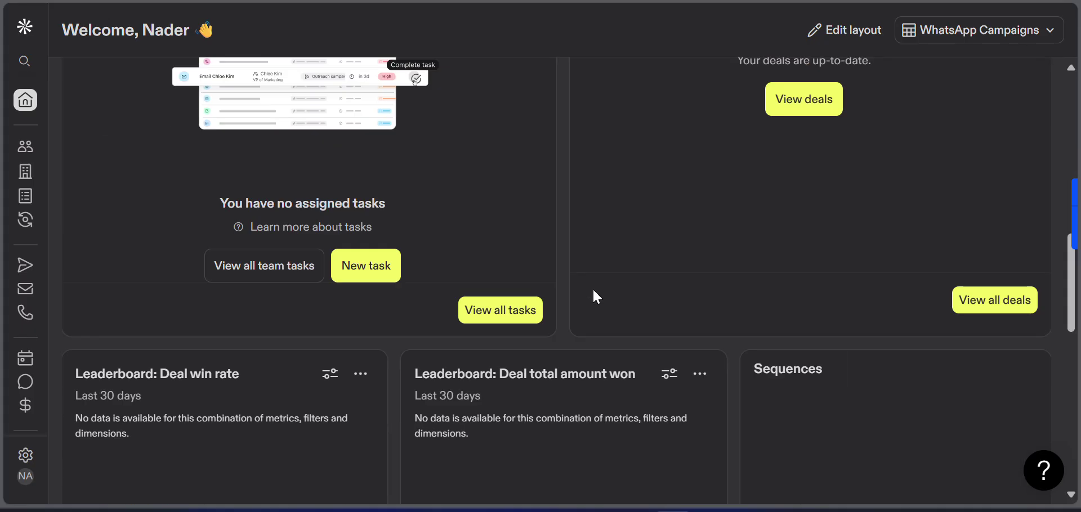
{"action": "scroll", "coordinate": [594, 291], "scroll_direction": "up", "scroll_amount": 6}
{"action": "scroll", "coordinate": [592, 289], "scroll_direction": "up", "scroll_amount": 5}
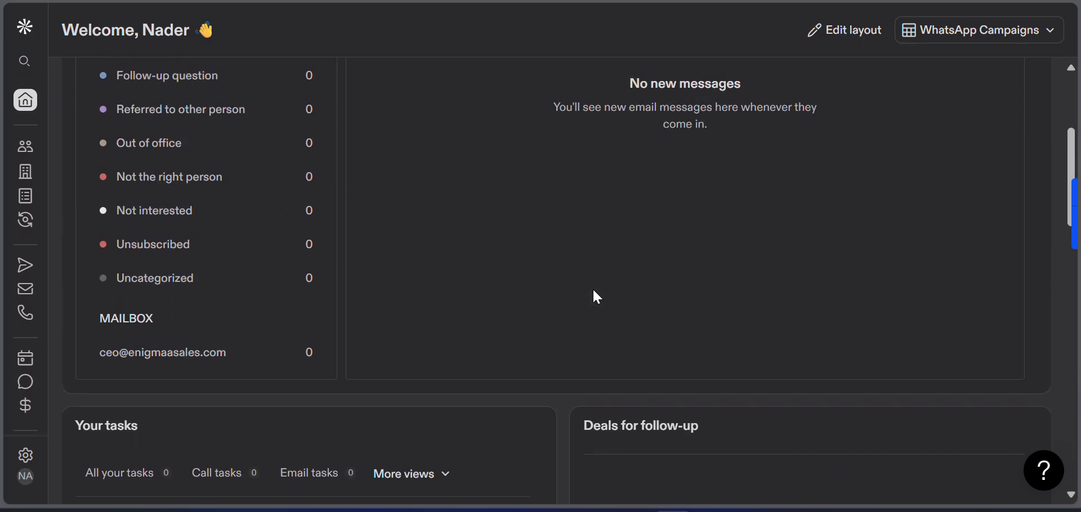
{"action": "scroll", "coordinate": [593, 288], "scroll_direction": "down", "scroll_amount": 3}
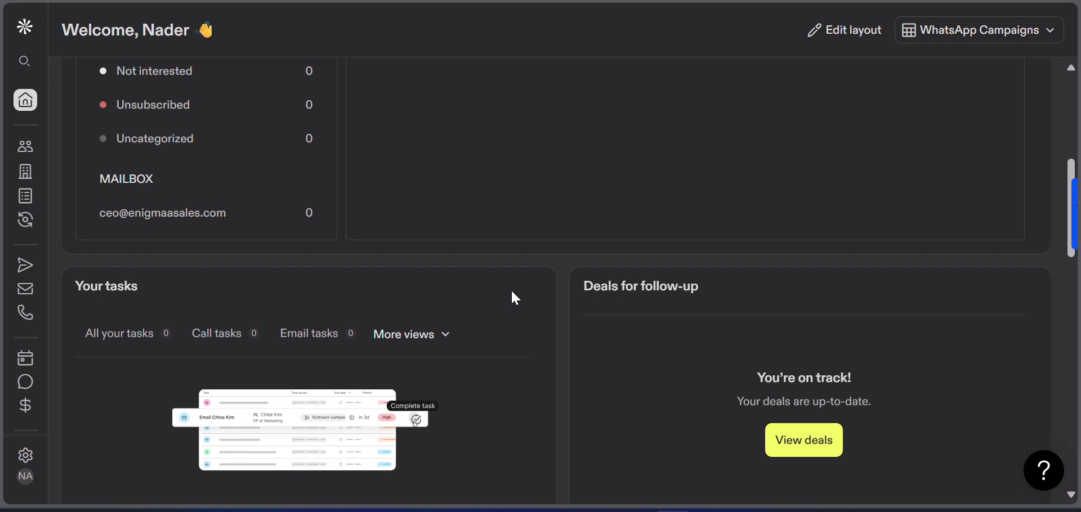
{"action": "scroll", "coordinate": [511, 290], "scroll_direction": "down", "scroll_amount": 1}
{"action": "scroll", "coordinate": [511, 293], "scroll_direction": "down", "scroll_amount": 1}
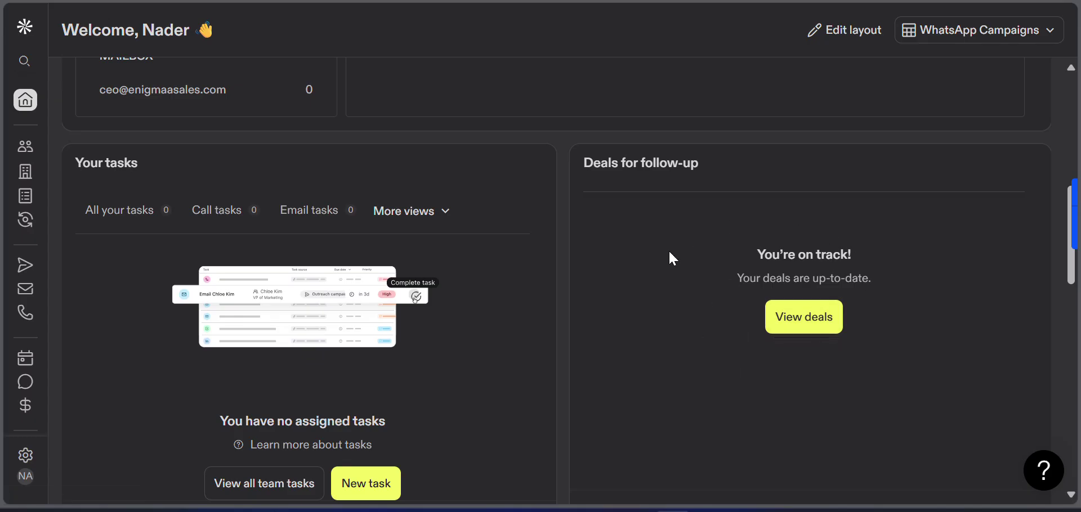
- Examine the deal leaderboards, the Sequences widget and the Sequence performance widget further down the dashboard
{"action": "scroll", "coordinate": [652, 282], "scroll_direction": "down", "scroll_amount": 3}
{"action": "scroll", "coordinate": [652, 281], "scroll_direction": "down", "scroll_amount": 3}
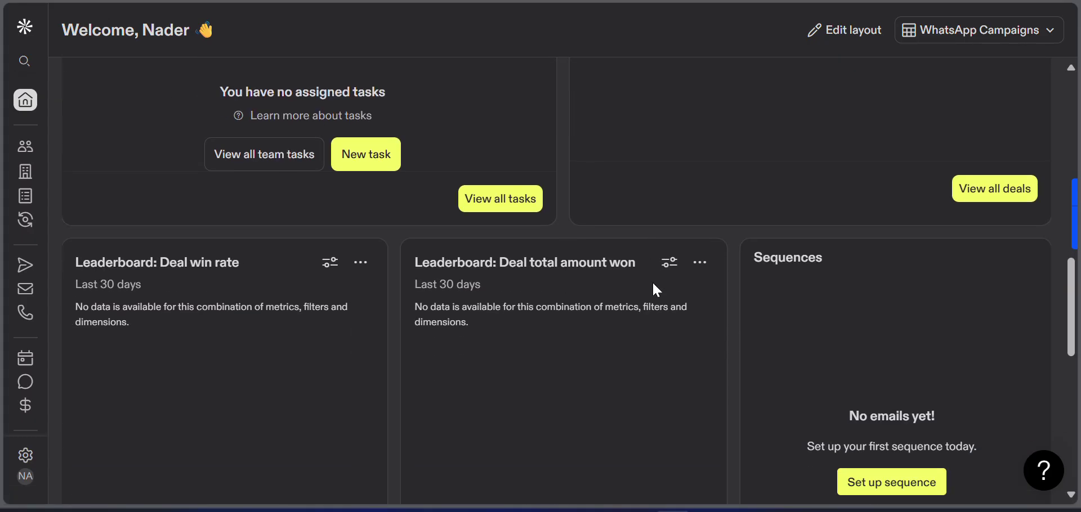
{"action": "scroll", "coordinate": [653, 288], "scroll_direction": "down", "scroll_amount": 2}
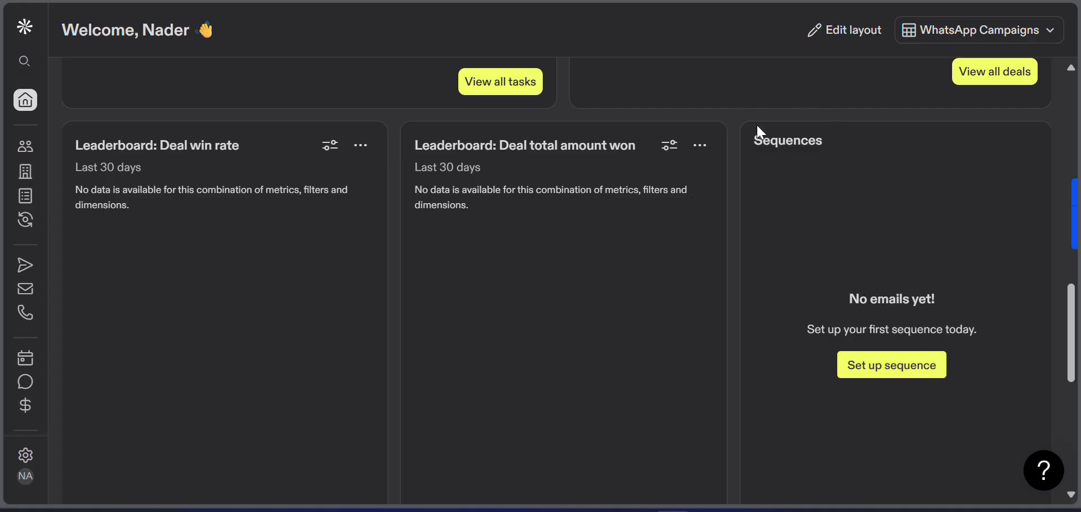
{"action": "scroll", "coordinate": [874, 383], "scroll_direction": "down", "scroll_amount": 2}
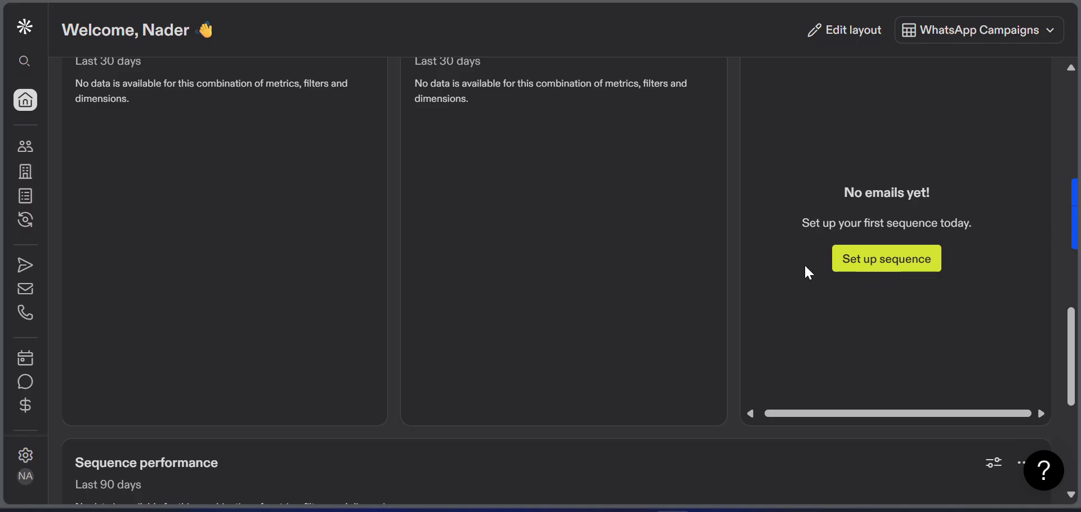
{"action": "scroll", "coordinate": [582, 269], "scroll_direction": "down", "scroll_amount": 1}
{"action": "scroll", "coordinate": [582, 265], "scroll_direction": "down", "scroll_amount": 5}
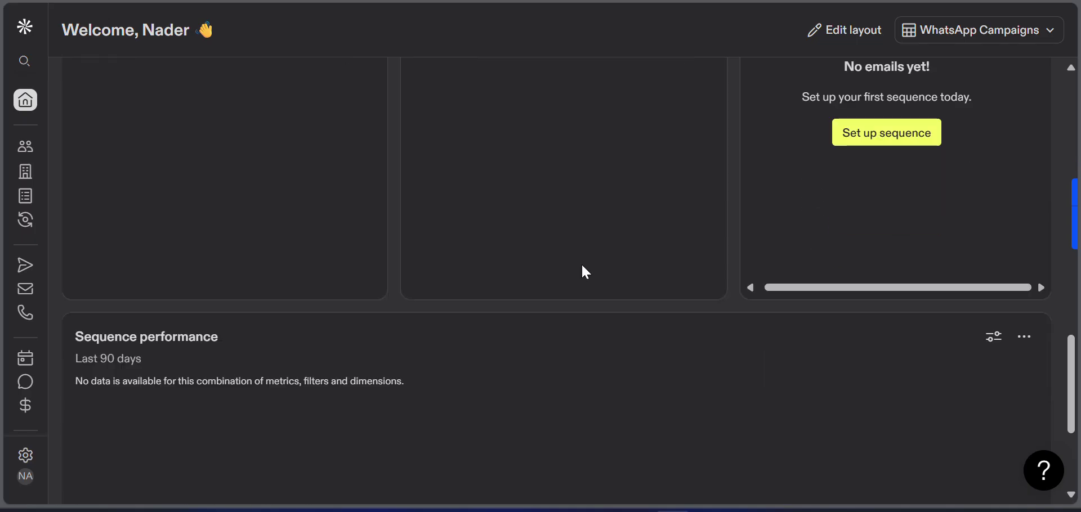
{"action": "scroll", "coordinate": [560, 265], "scroll_direction": "down", "scroll_amount": 1}
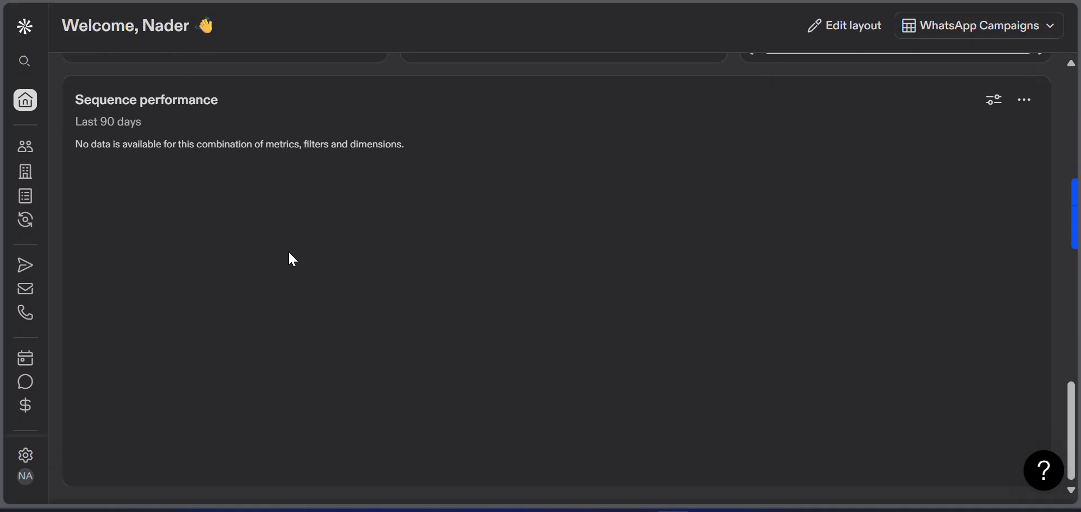
{"action": "mouse_move", "coordinate": [37, 242]}
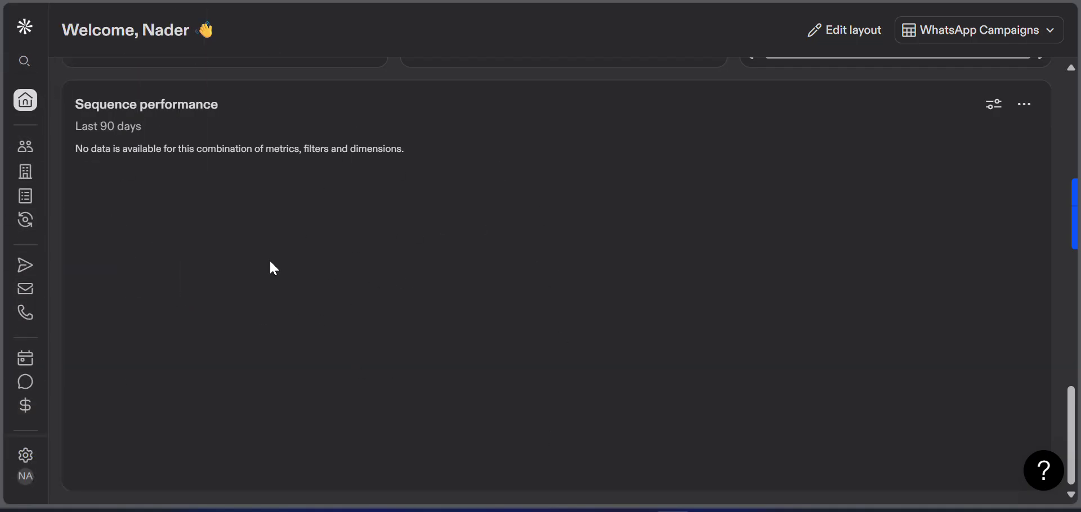
- Open the WhatsApp Campaigns dashboard layout for editing
{"action": "scroll", "coordinate": [562, 169], "scroll_direction": "up", "scroll_amount": 10}
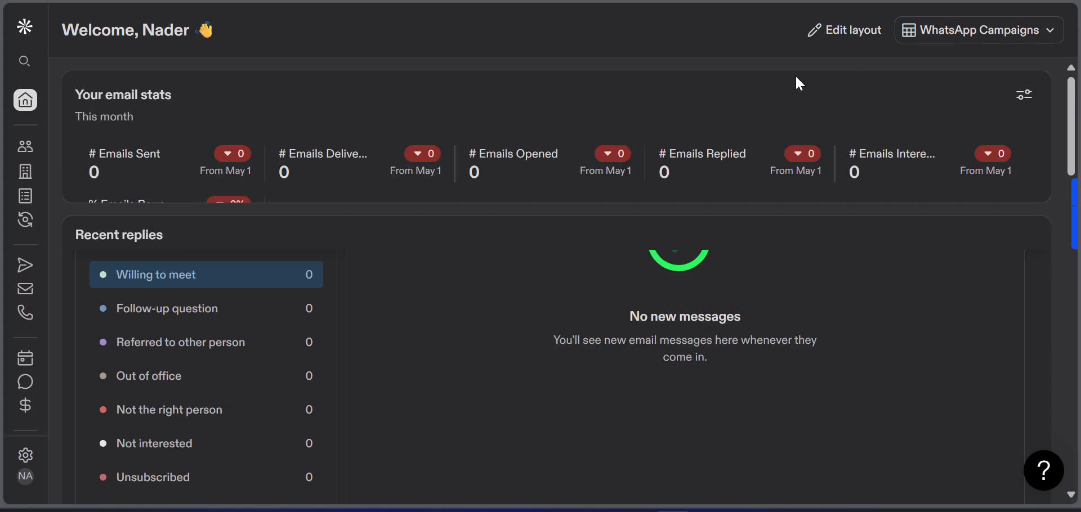
{"action": "left_click", "coordinate": [846, 32]}
{"action": "scroll", "coordinate": [536, 130], "scroll_direction": "down", "scroll_amount": 1}
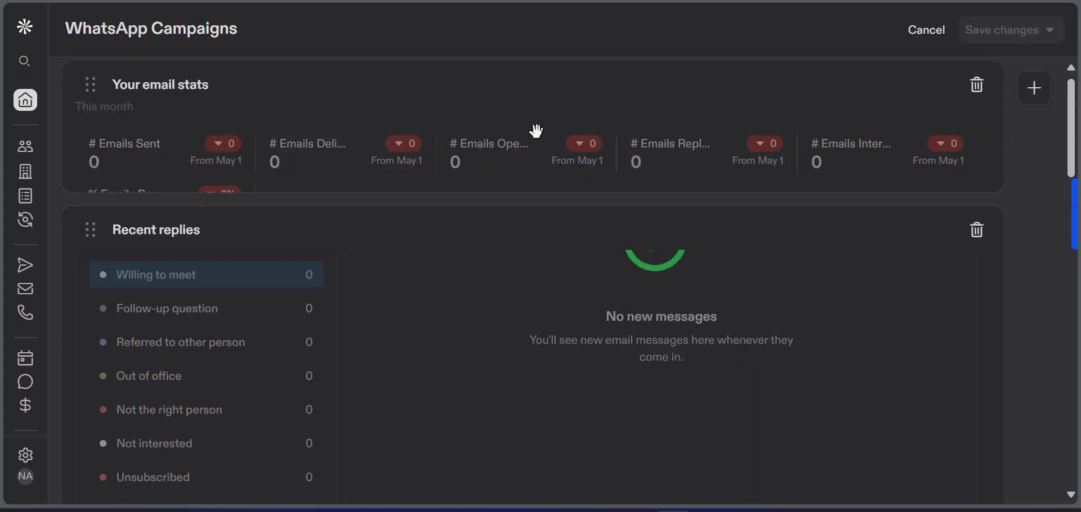
- Move the Your email stats widget below the Recent replies widget in the layout
{"action": "scroll", "coordinate": [575, 259], "scroll_direction": "up", "scroll_amount": 1}
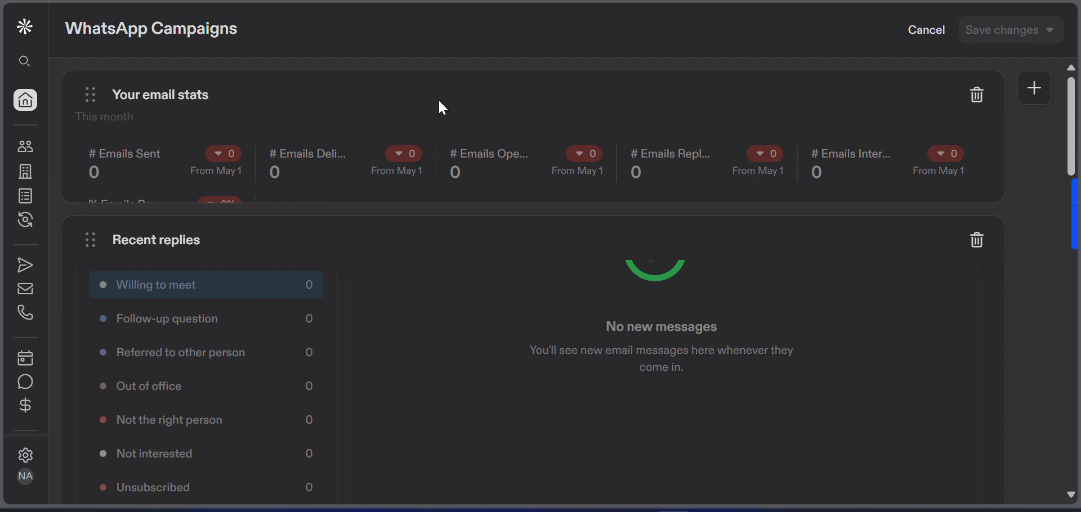
{"action": "left_click_drag", "start_coordinate": [440, 103], "coordinate": [448, 326]}
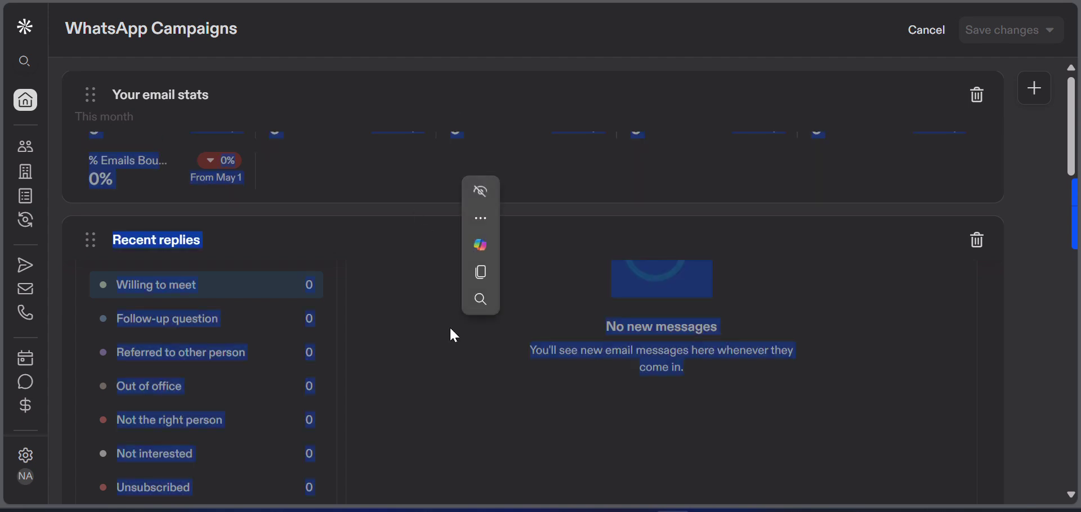
{"action": "left_click_drag", "start_coordinate": [94, 107], "coordinate": [116, 341]}
{"action": "scroll", "coordinate": [145, 274], "scroll_direction": "up", "scroll_amount": 3}
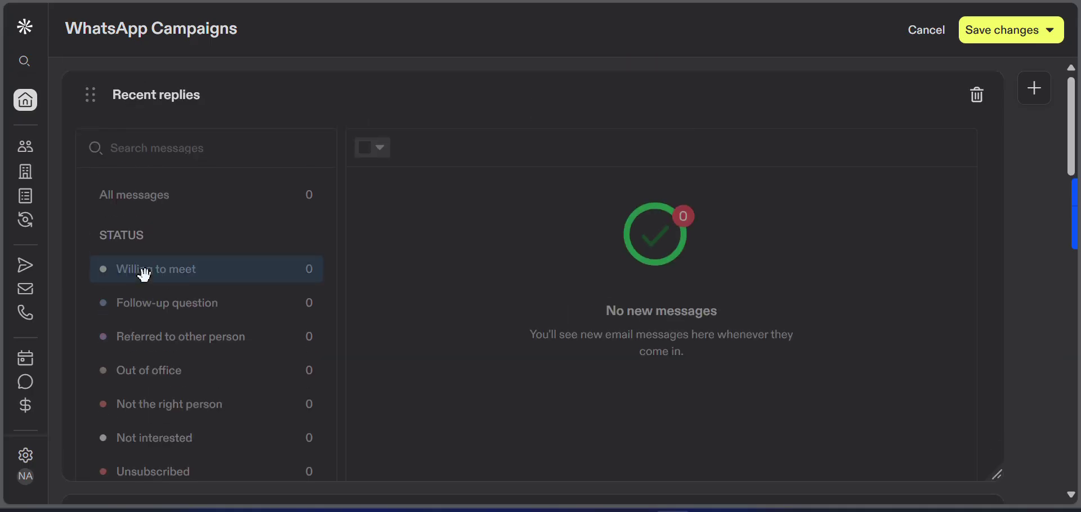
{"action": "scroll", "coordinate": [247, 177], "scroll_direction": "up", "scroll_amount": 2}
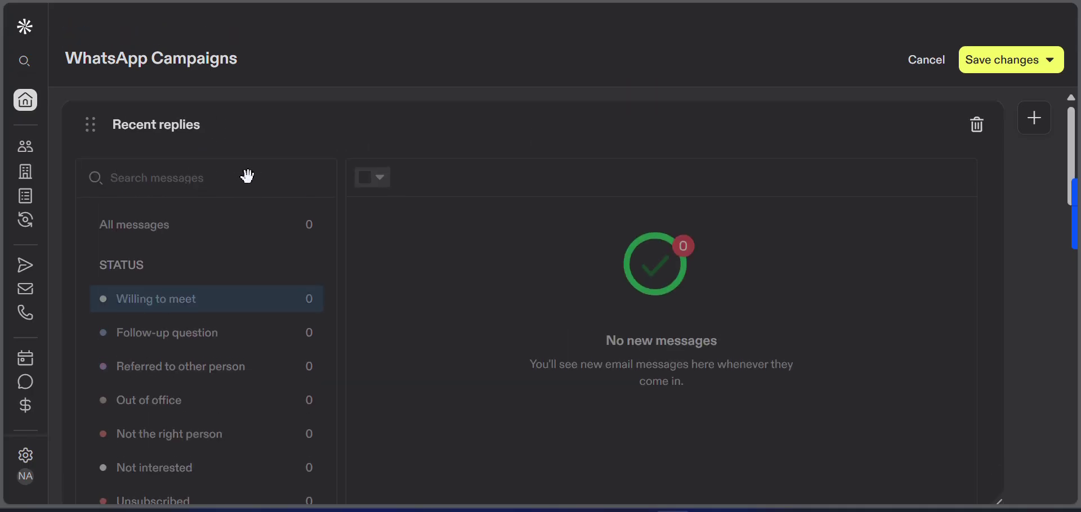
- Swap the Deals for follow-up and Your tasks widgets so that Deals for follow-up comes first
{"action": "scroll", "coordinate": [248, 176], "scroll_direction": "down", "scroll_amount": 10}
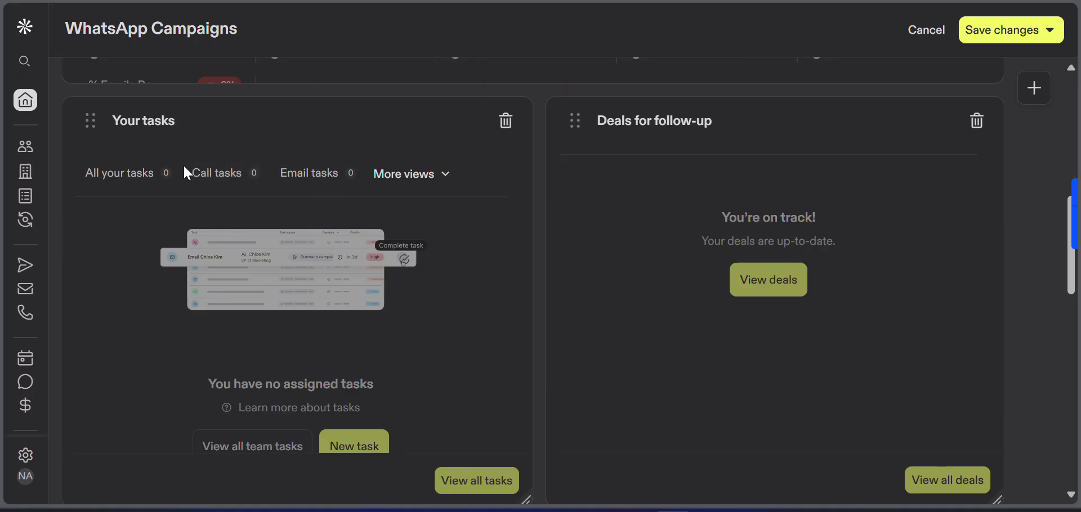
{"action": "scroll", "coordinate": [363, 266], "scroll_direction": "down", "scroll_amount": 2}
{"action": "scroll", "coordinate": [580, 217], "scroll_direction": "up", "scroll_amount": 2}
{"action": "left_click_drag", "start_coordinate": [570, 150], "coordinate": [120, 157]}
{"action": "scroll", "coordinate": [591, 269], "scroll_direction": "down", "scroll_amount": 2}
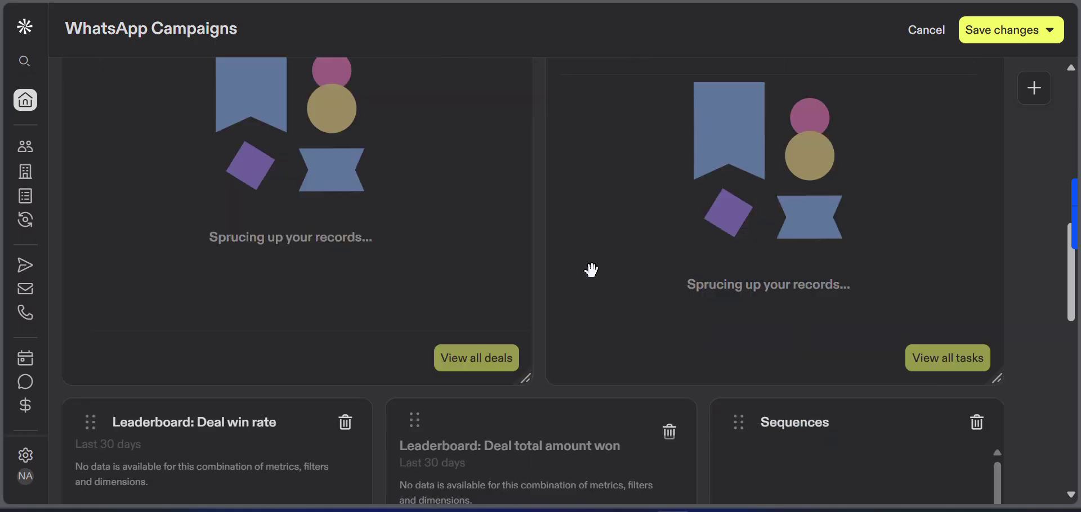
{"action": "scroll", "coordinate": [591, 270], "scroll_direction": "down", "scroll_amount": 2}
{"action": "scroll", "coordinate": [592, 270], "scroll_direction": "up", "scroll_amount": 5}
{"action": "scroll", "coordinate": [591, 271], "scroll_direction": "down", "scroll_amount": 5}
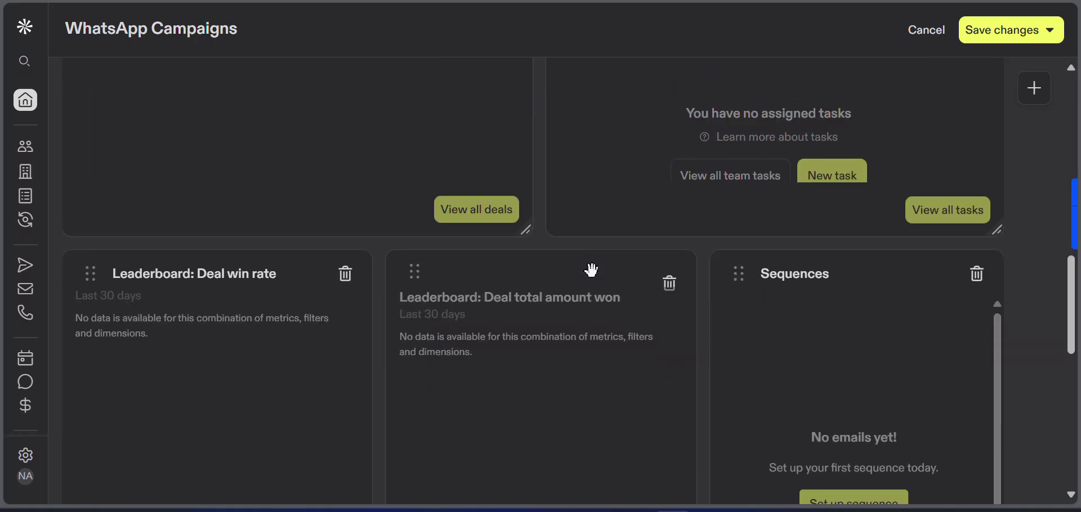
{"action": "scroll", "coordinate": [591, 269], "scroll_direction": "down", "scroll_amount": 4}
{"action": "scroll", "coordinate": [591, 270], "scroll_direction": "up", "scroll_amount": 9}
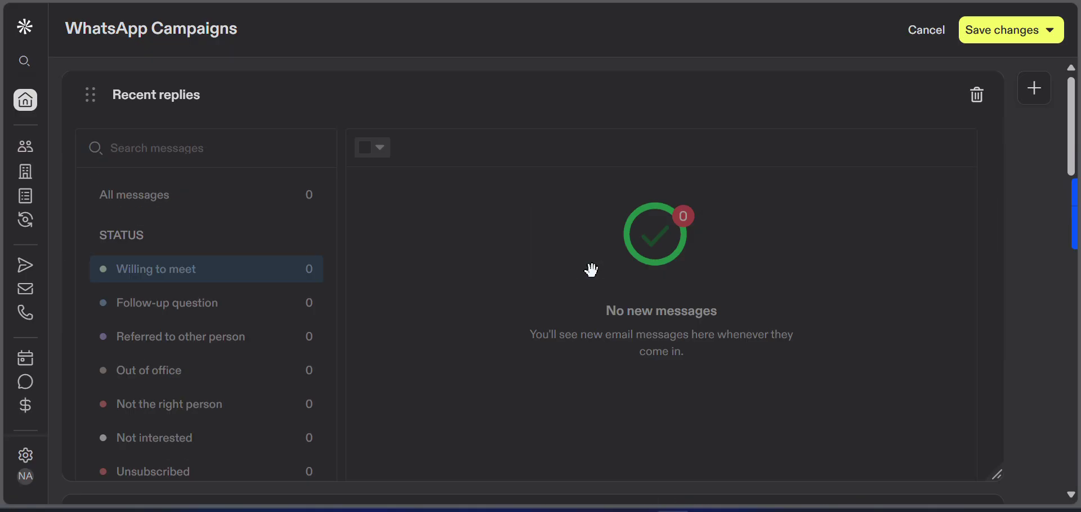
- Open the widget library and examine the available and already added widgets
{"action": "left_click", "coordinate": [999, 36]}
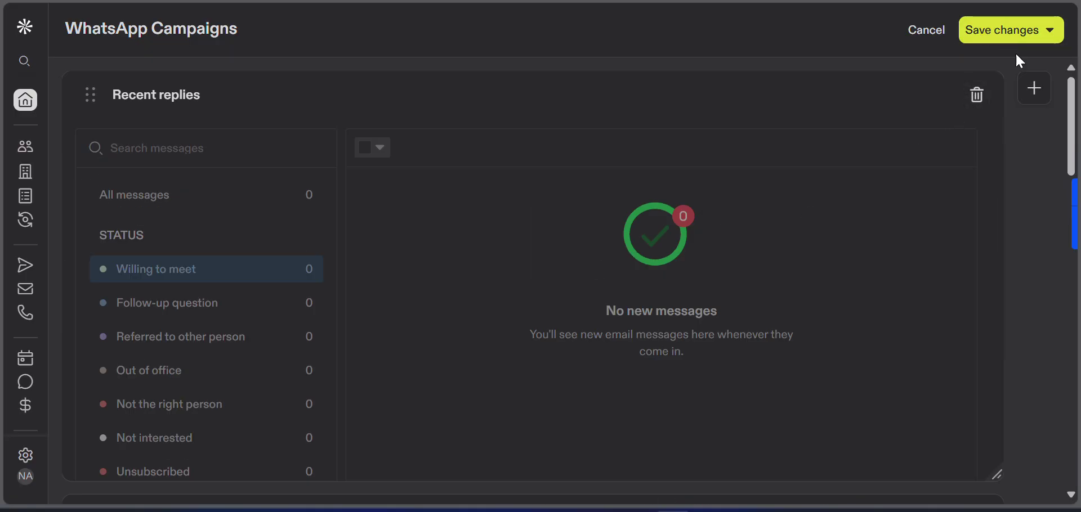
{"action": "left_click", "coordinate": [1035, 88]}
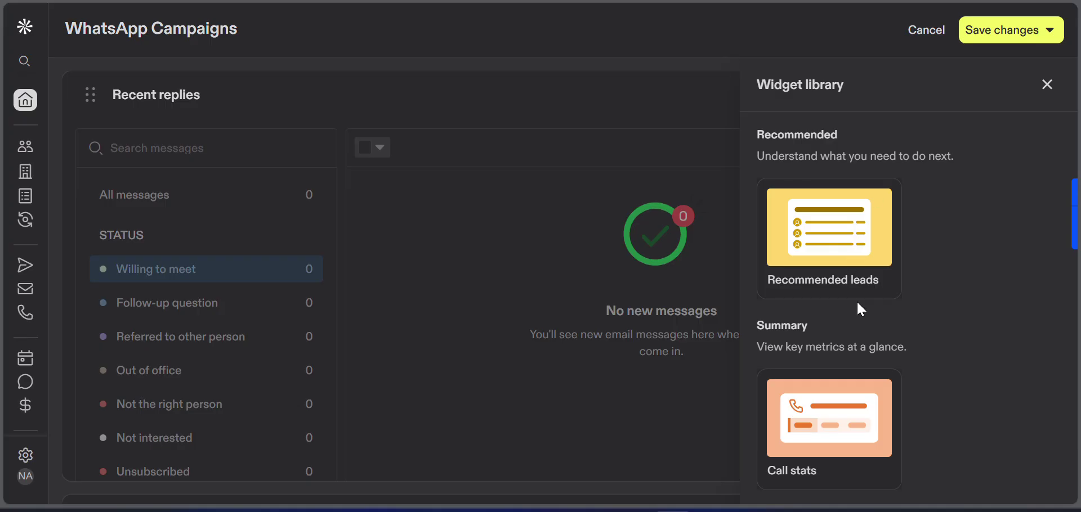
{"action": "scroll", "coordinate": [857, 303], "scroll_direction": "down", "scroll_amount": 10}
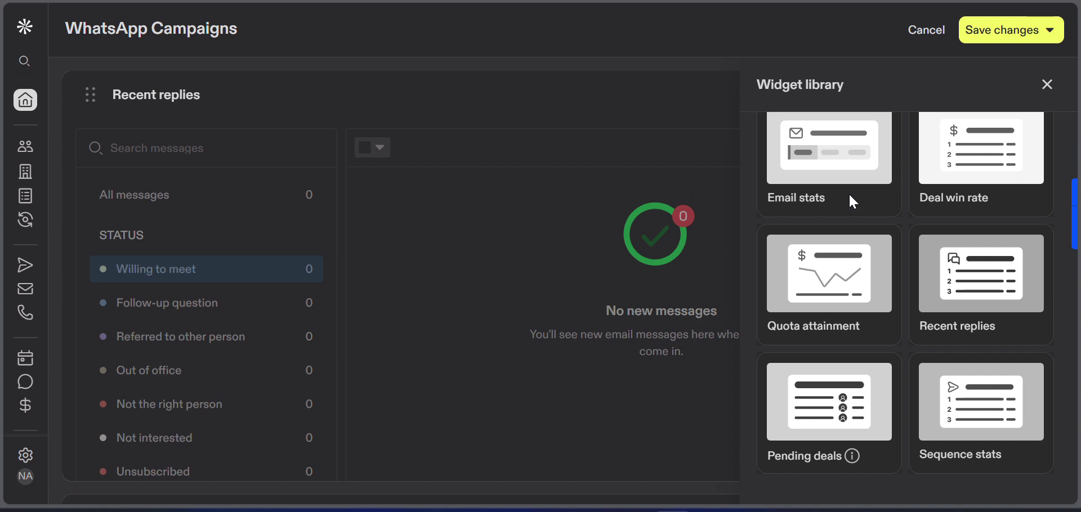
{"action": "scroll", "coordinate": [851, 224], "scroll_direction": "up", "scroll_amount": 1}
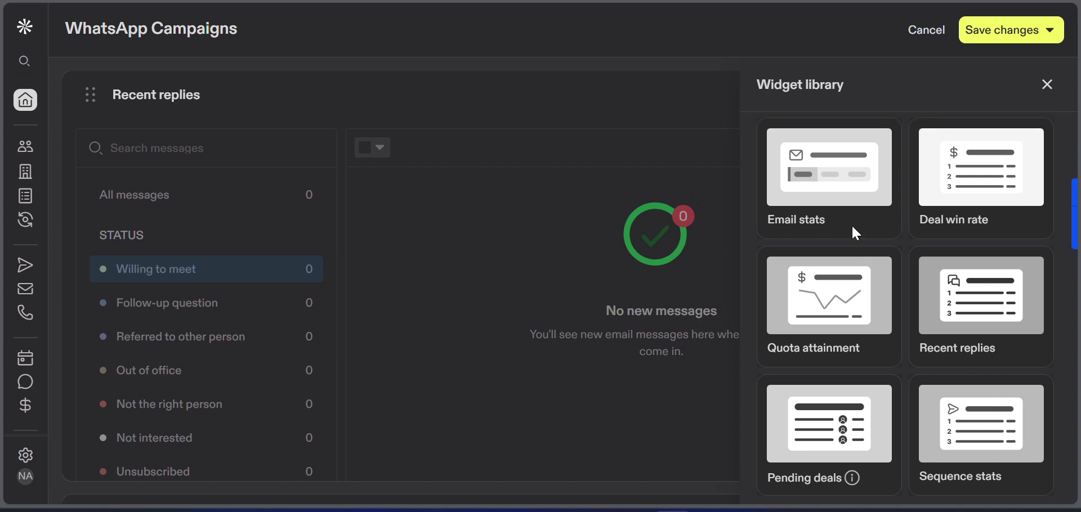
{"action": "scroll", "coordinate": [852, 224], "scroll_direction": "down", "scroll_amount": 1}
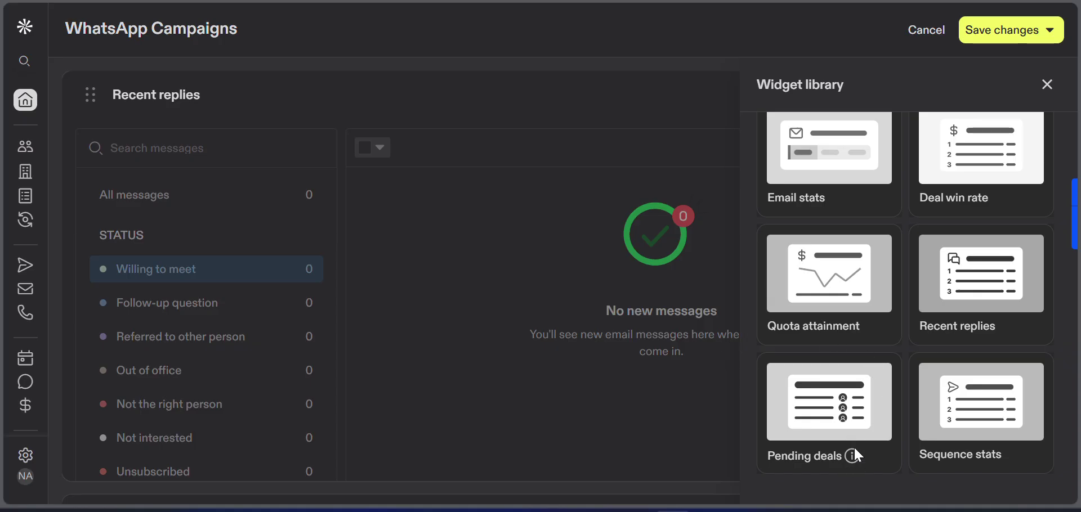
{"action": "scroll", "coordinate": [856, 346], "scroll_direction": "down", "scroll_amount": 5}
{"action": "scroll", "coordinate": [855, 346], "scroll_direction": "up", "scroll_amount": 1}
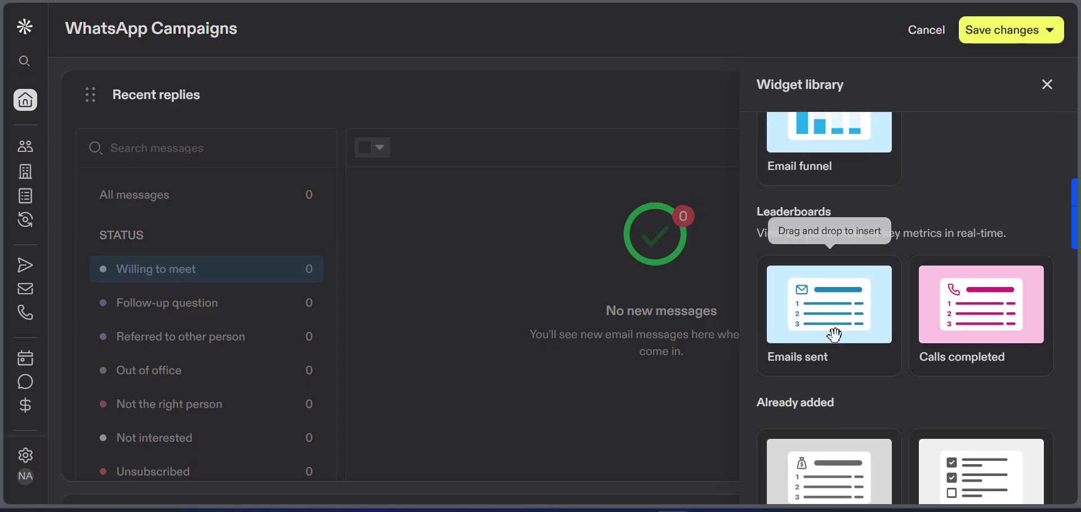
{"action": "scroll", "coordinate": [845, 440], "scroll_direction": "down", "scroll_amount": 8}
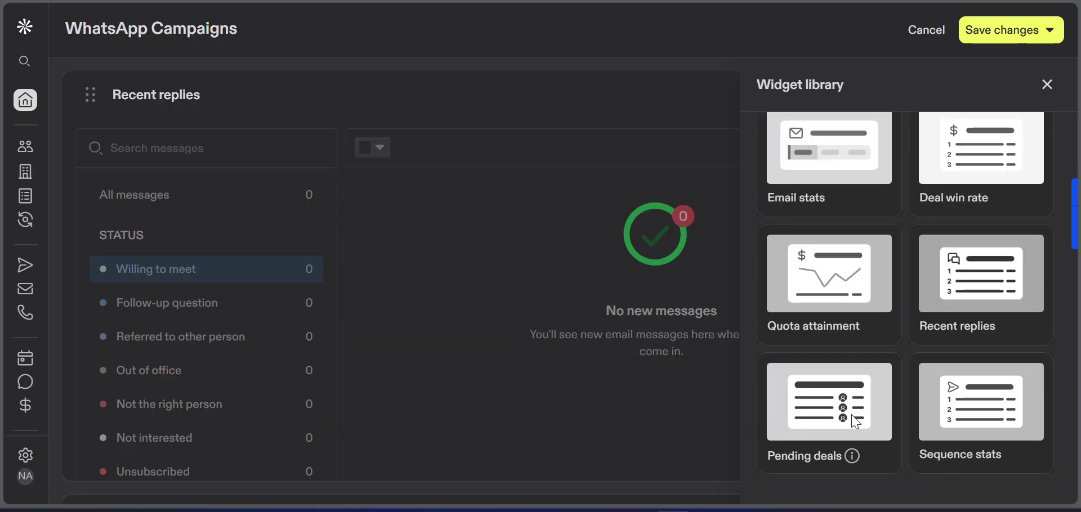
- Add the Calls completed leaderboard from the widget library beside the Recent replies widget
{"action": "scroll", "coordinate": [1008, 147], "scroll_direction": "up", "scroll_amount": 6}
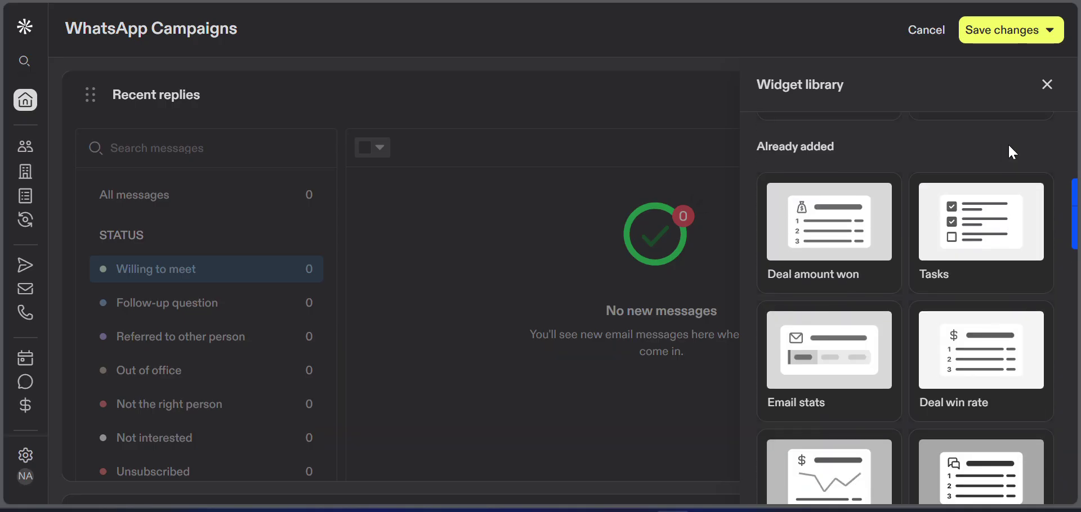
{"action": "scroll", "coordinate": [1008, 147], "scroll_direction": "up", "scroll_amount": 5}
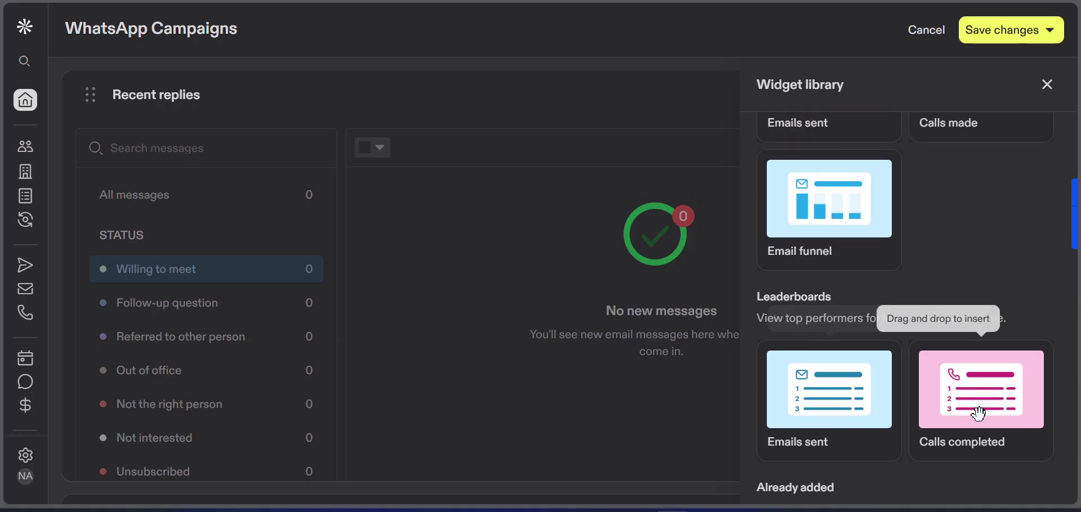
{"action": "left_click_drag", "start_coordinate": [991, 413], "coordinate": [599, 306]}
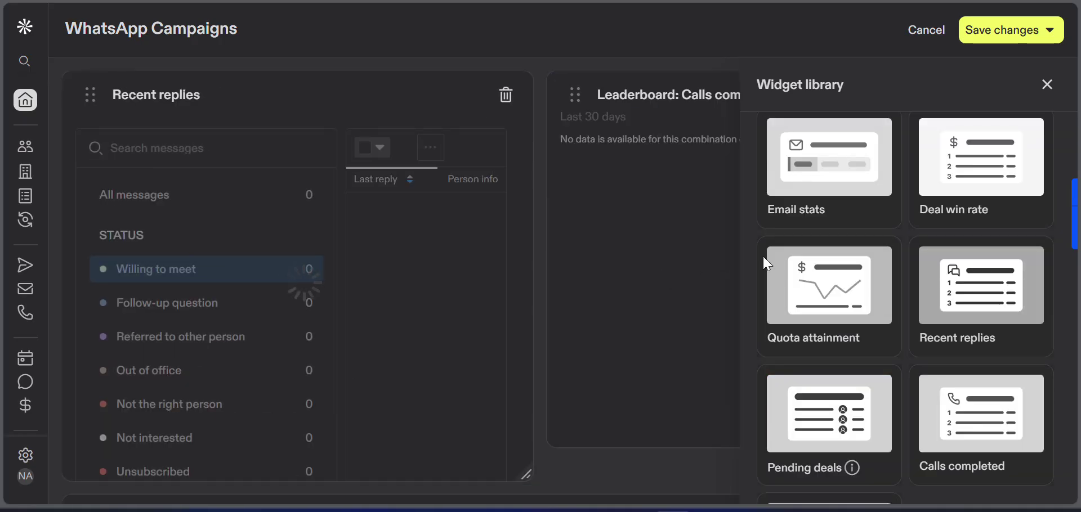
- Insert the Email funnel widget between Recent replies and the Calls completed leaderboard
{"action": "scroll", "coordinate": [823, 197], "scroll_direction": "up", "scroll_amount": 8}
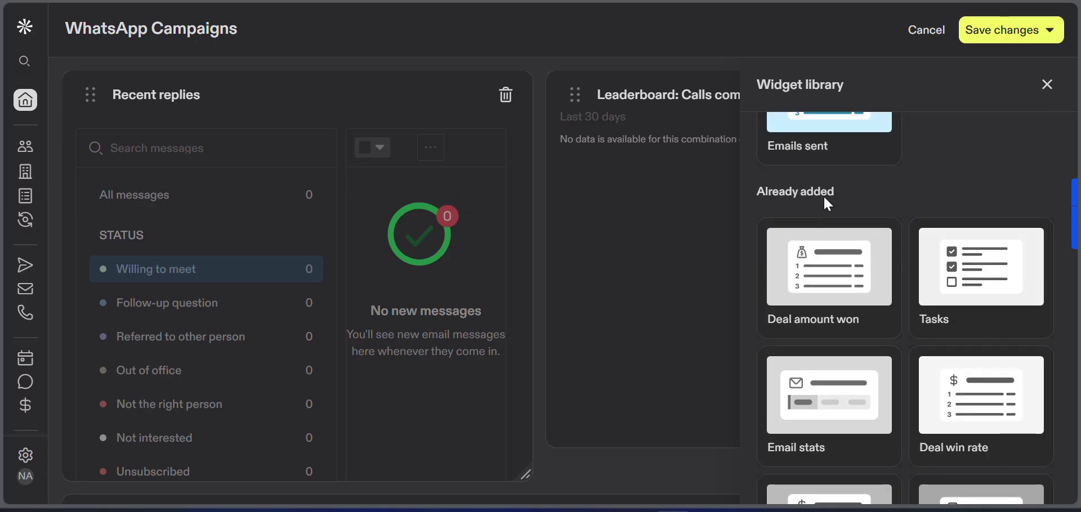
{"action": "scroll", "coordinate": [827, 202], "scroll_direction": "up", "scroll_amount": 3}
{"action": "left_click_drag", "start_coordinate": [820, 305], "coordinate": [592, 369]}
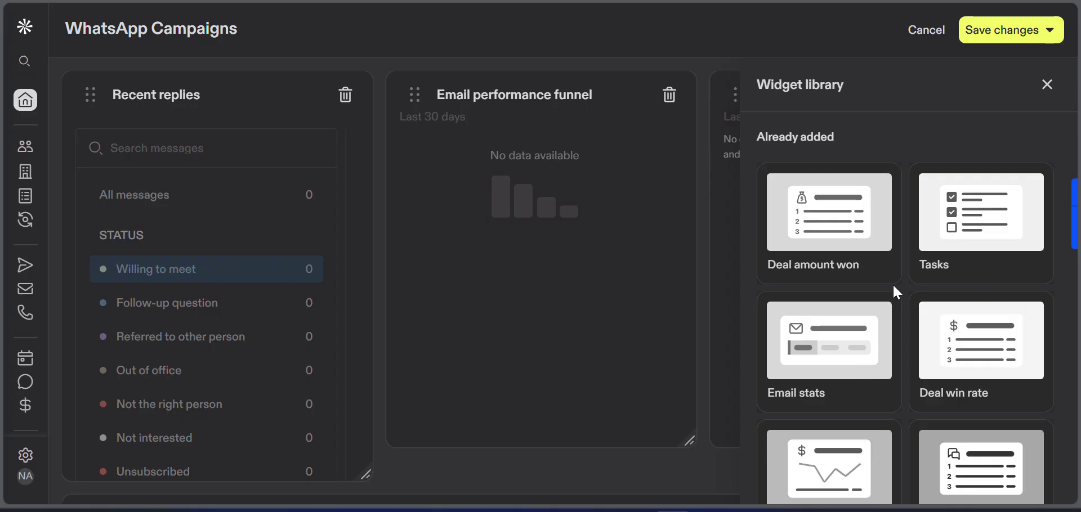
{"action": "scroll", "coordinate": [890, 259], "scroll_direction": "up", "scroll_amount": 3}
{"action": "scroll", "coordinate": [884, 225], "scroll_direction": "up", "scroll_amount": 5}
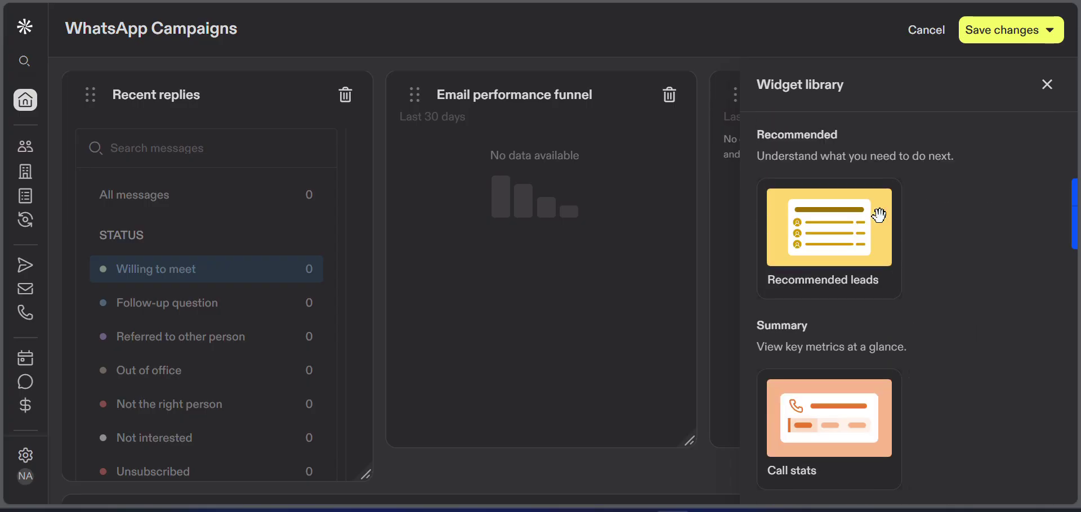
- Save the edited dashboard as a new layout named Test
{"action": "left_click", "coordinate": [1022, 44]}
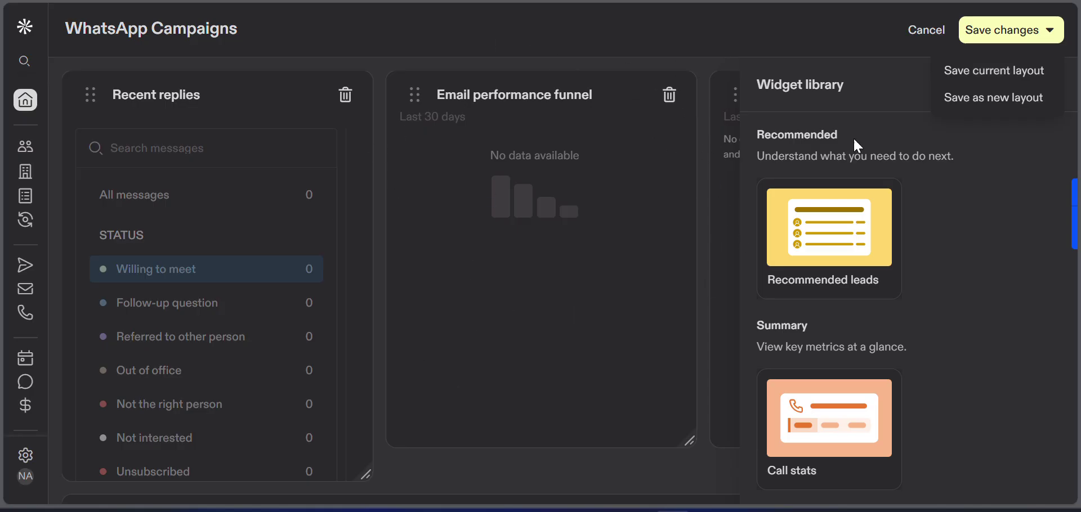
{"action": "left_click", "coordinate": [999, 106]}
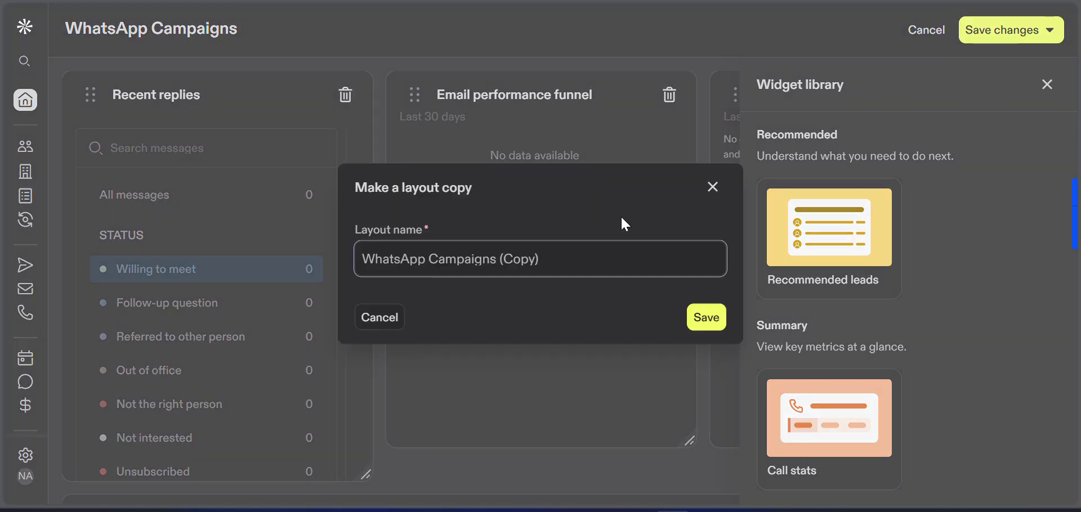
{"action": "left_click", "coordinate": [535, 257]}
{"action": "key", "text": "ctrl+a"}
{"action": "key", "text": "BackSpace"}
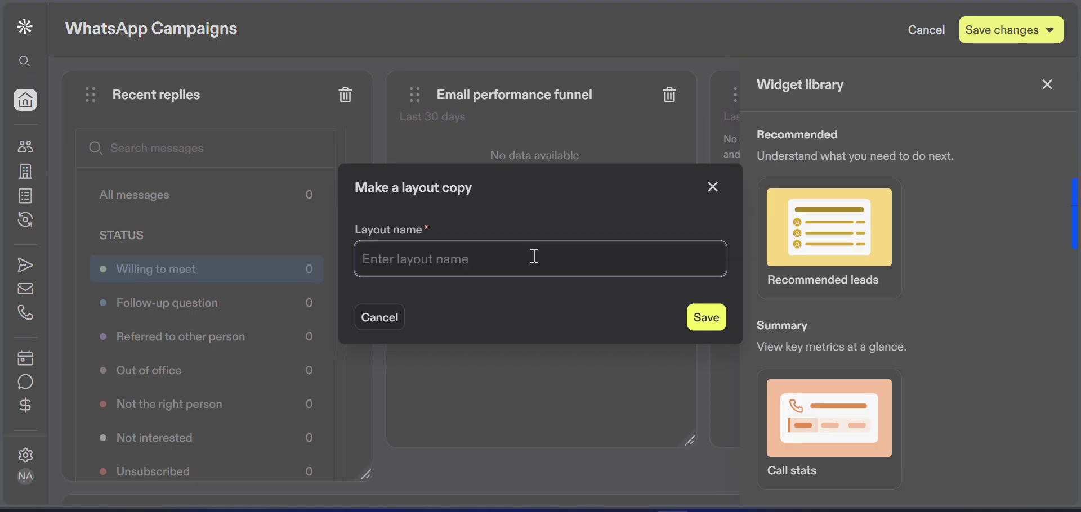
{"action": "type", "text": "Test"}
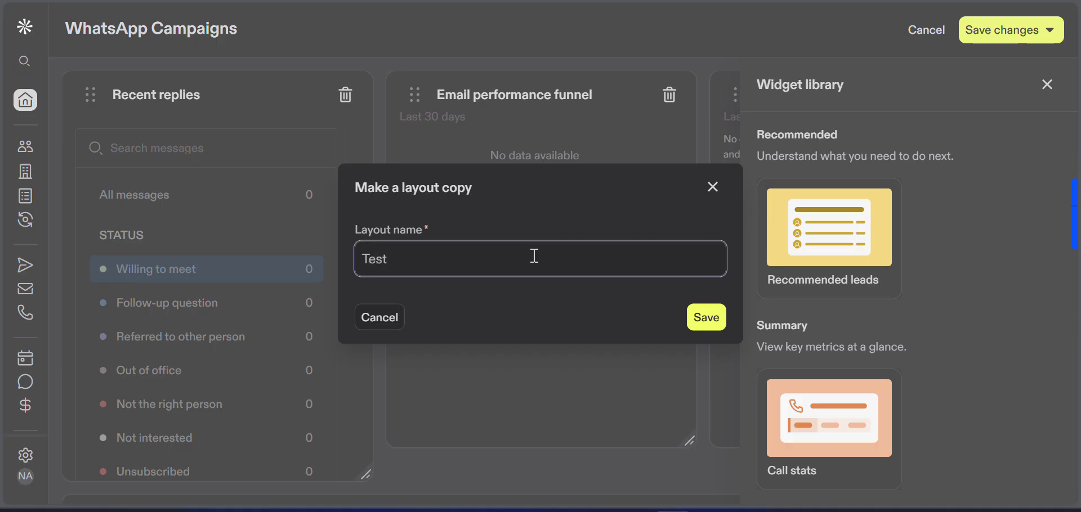
{"action": "left_click", "coordinate": [710, 319]}
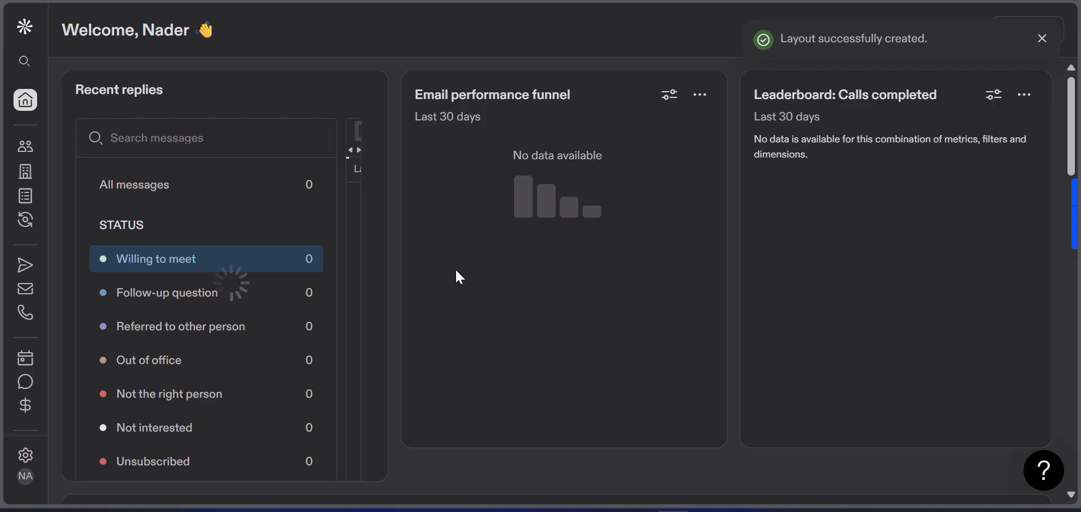
- Examine the widget arrangement of the Test layout from Recent replies down to Sequence performance
{"action": "scroll", "coordinate": [455, 268], "scroll_direction": "down", "scroll_amount": 16}
{"action": "scroll", "coordinate": [455, 268], "scroll_direction": "up", "scroll_amount": 8}
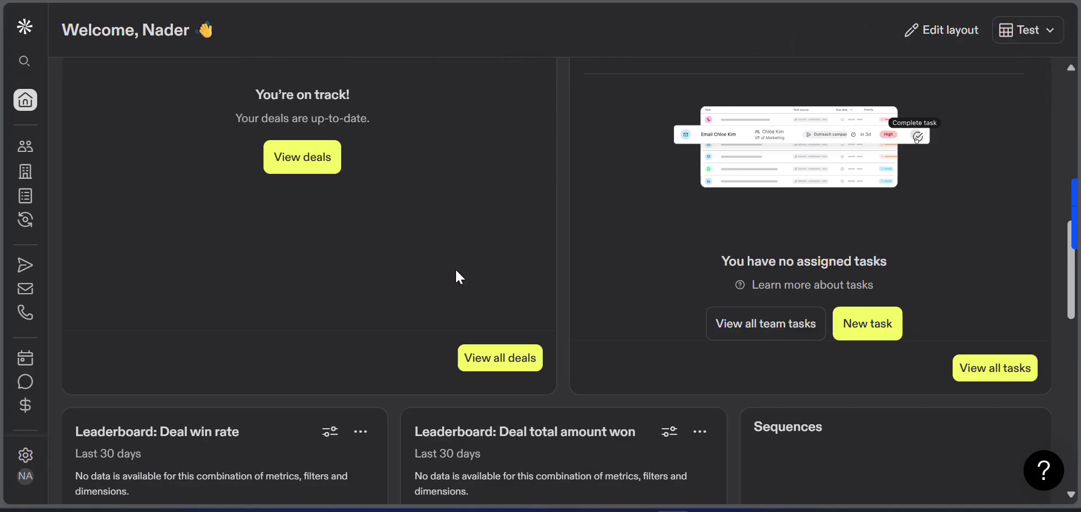
{"action": "scroll", "coordinate": [455, 268], "scroll_direction": "up", "scroll_amount": 10}
{"action": "scroll", "coordinate": [455, 268], "scroll_direction": "down", "scroll_amount": 7}
{"action": "scroll", "coordinate": [455, 268], "scroll_direction": "up", "scroll_amount": 7}
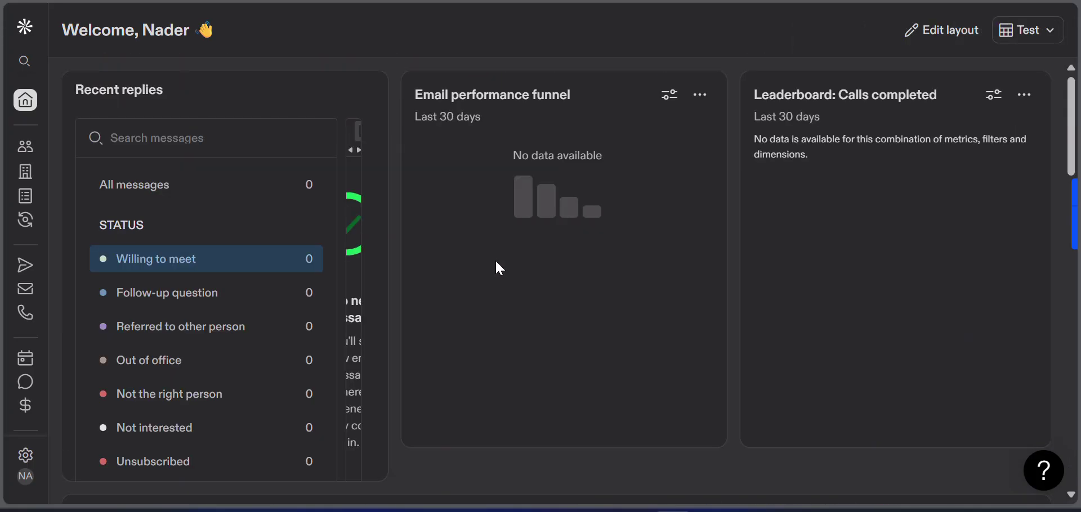
{"action": "scroll", "coordinate": [303, 235], "scroll_direction": "right", "scroll_amount": 1}
{"action": "scroll", "coordinate": [303, 234], "scroll_direction": "left", "scroll_amount": 1}
{"action": "left_click_drag", "start_coordinate": [303, 234], "coordinate": [251, 219]}
{"action": "left_click", "coordinate": [182, 85]}
{"action": "scroll", "coordinate": [242, 169], "scroll_direction": "right", "scroll_amount": 1}
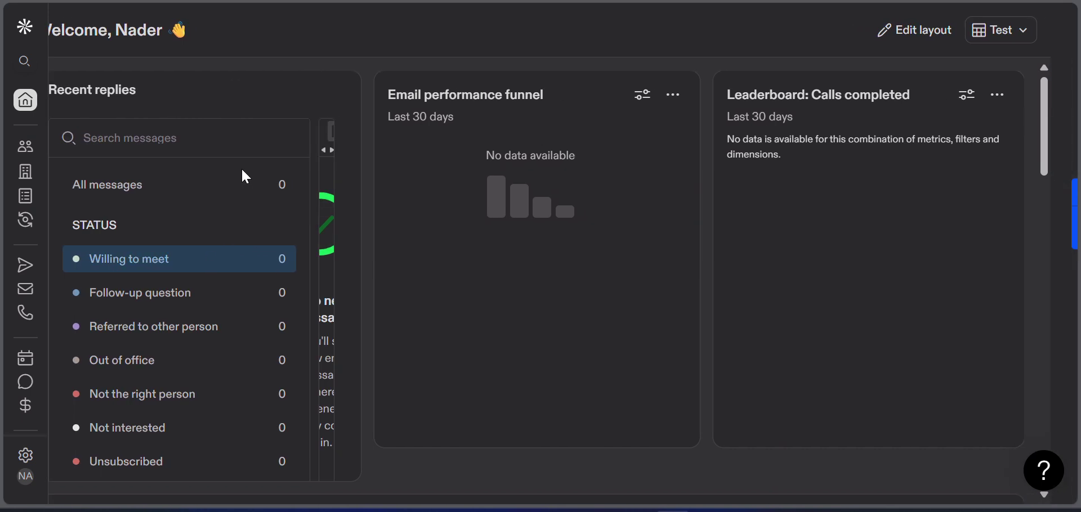
{"action": "scroll", "coordinate": [242, 169], "scroll_direction": "left", "scroll_amount": 1}
{"action": "scroll", "coordinate": [646, 223], "scroll_direction": "down", "scroll_amount": 4}
{"action": "scroll", "coordinate": [647, 228], "scroll_direction": "down", "scroll_amount": 10}
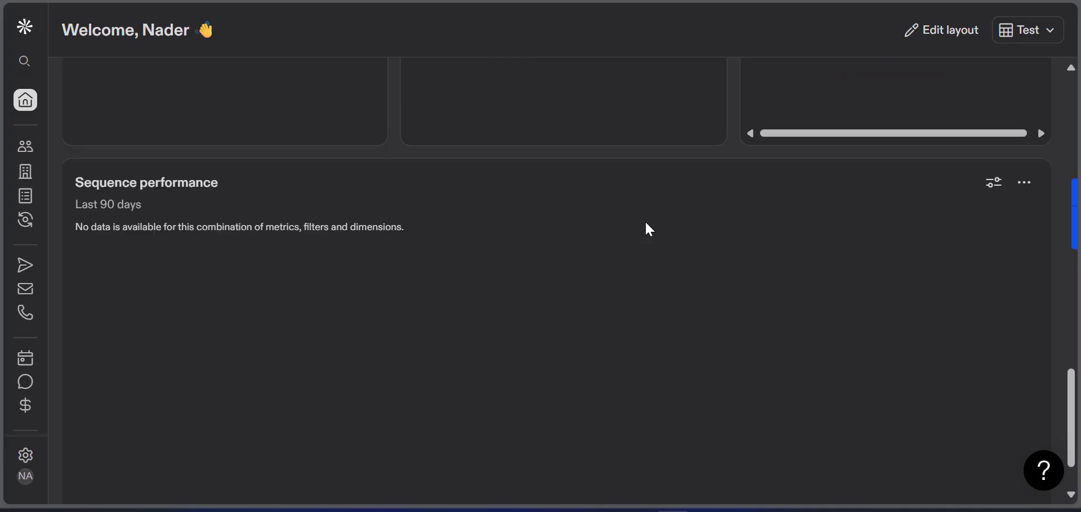
{"action": "scroll", "coordinate": [647, 228], "scroll_direction": "up", "scroll_amount": 12}
- Review the system, own and favorite layout lists, including the management options for the WhatsApp Campaigns layout
{"action": "left_click", "coordinate": [1026, 31]}
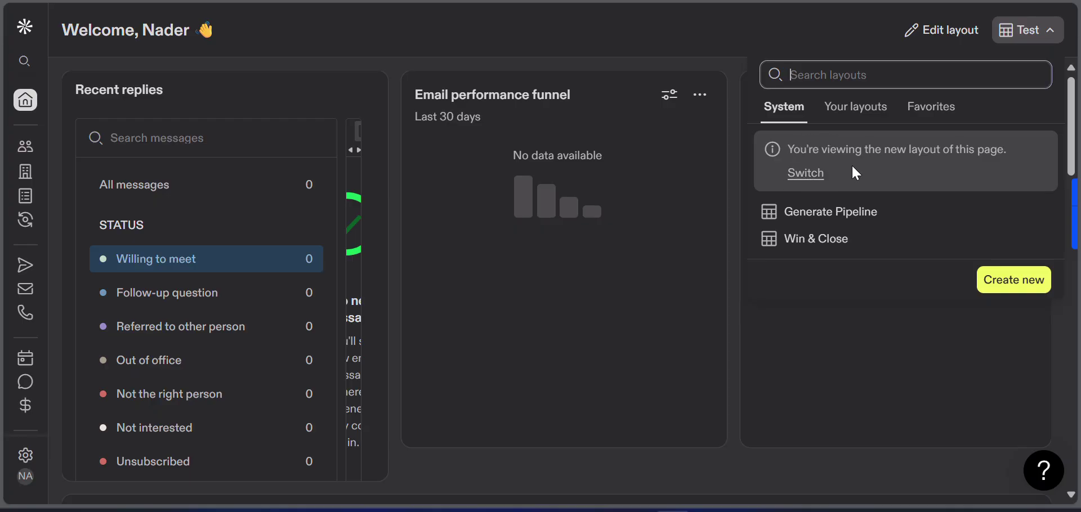
{"action": "left_click", "coordinate": [861, 115]}
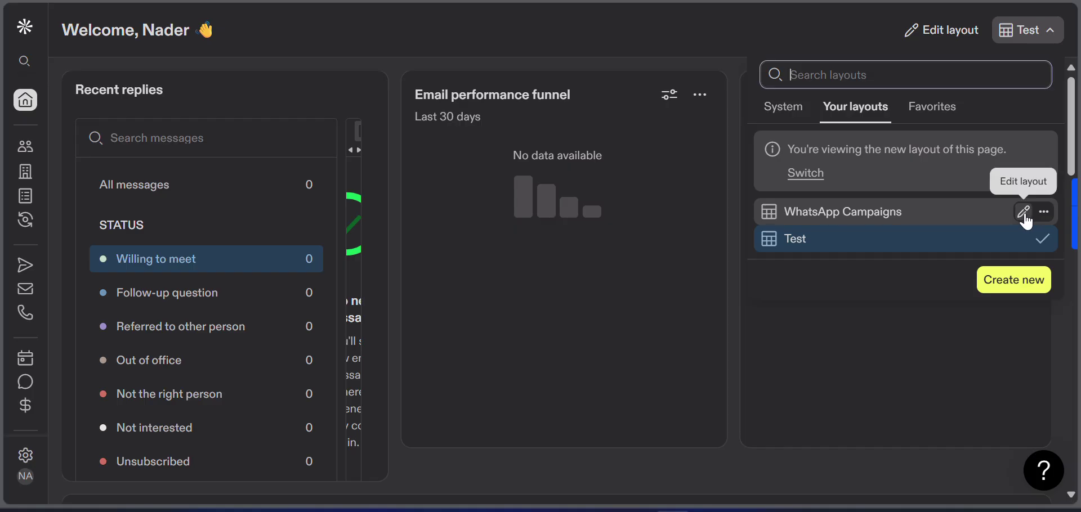
{"action": "left_click", "coordinate": [1044, 212]}
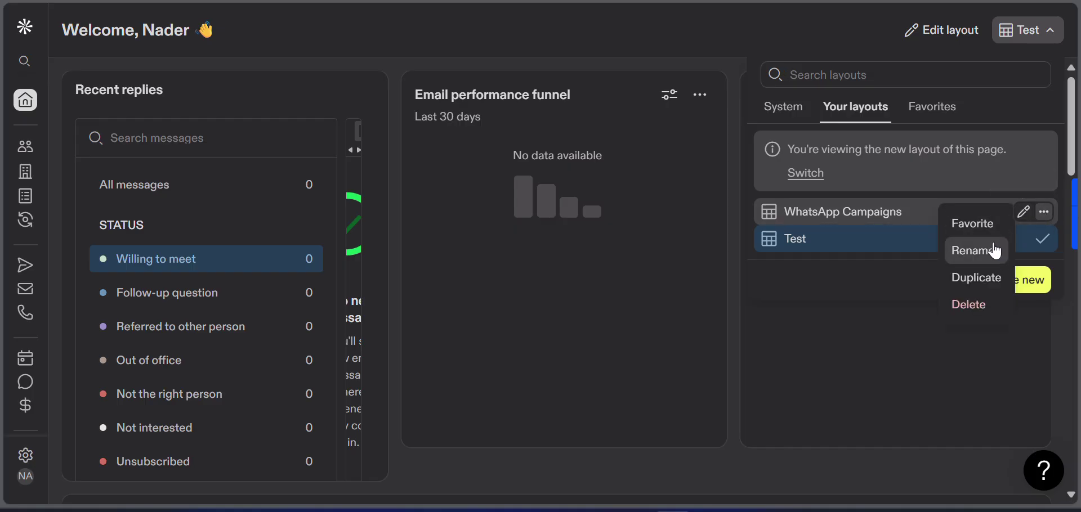
{"action": "left_click", "coordinate": [1045, 212]}
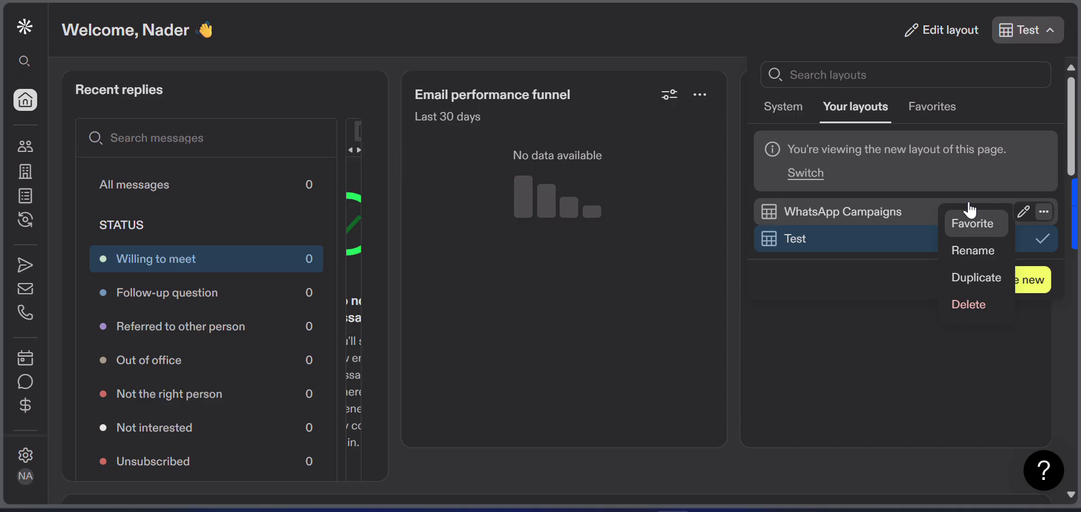
{"action": "left_click", "coordinate": [932, 107]}
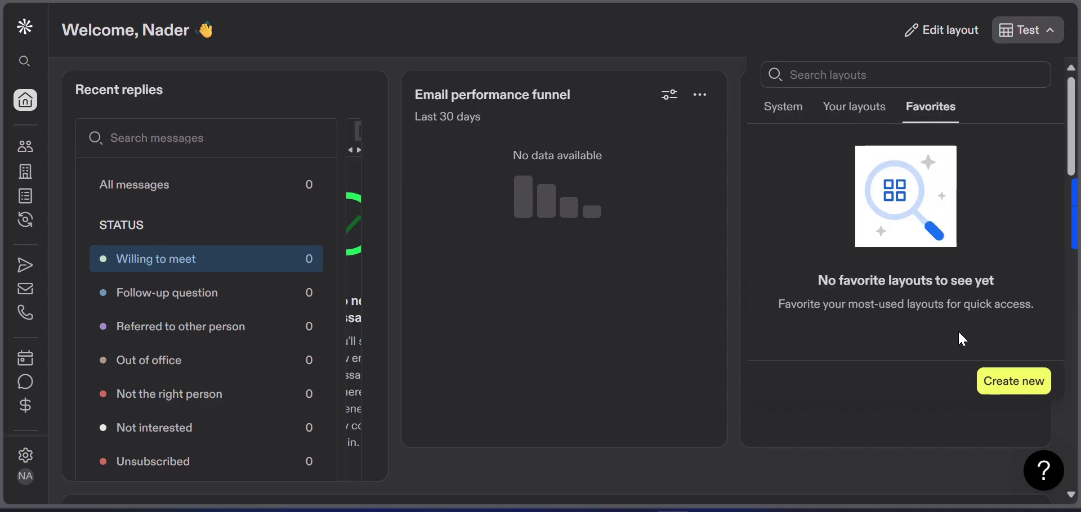
- Switch the dashboard to the Generate Pipeline system layout and review its Recommended prospects table
{"action": "left_click", "coordinate": [785, 107]}
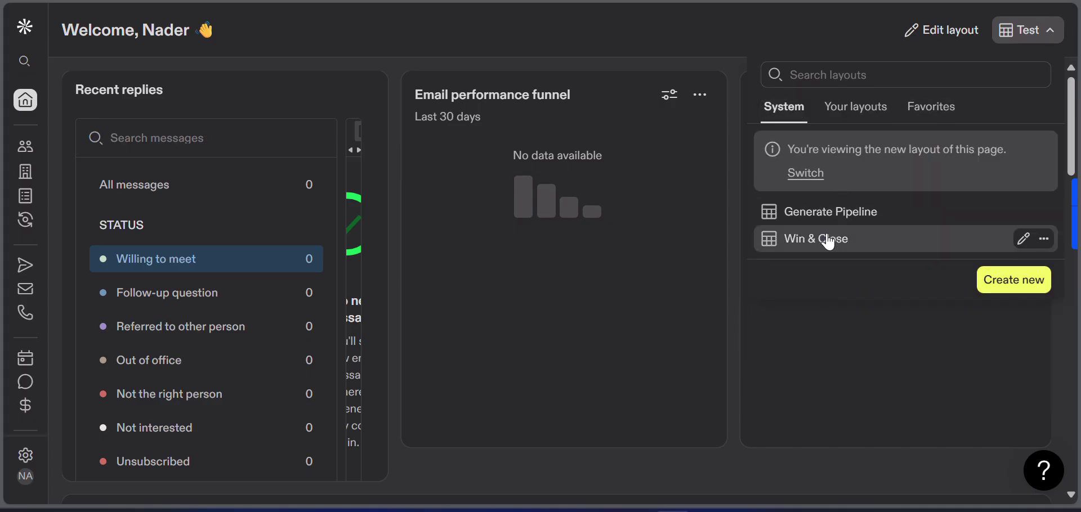
{"action": "left_click", "coordinate": [852, 213]}
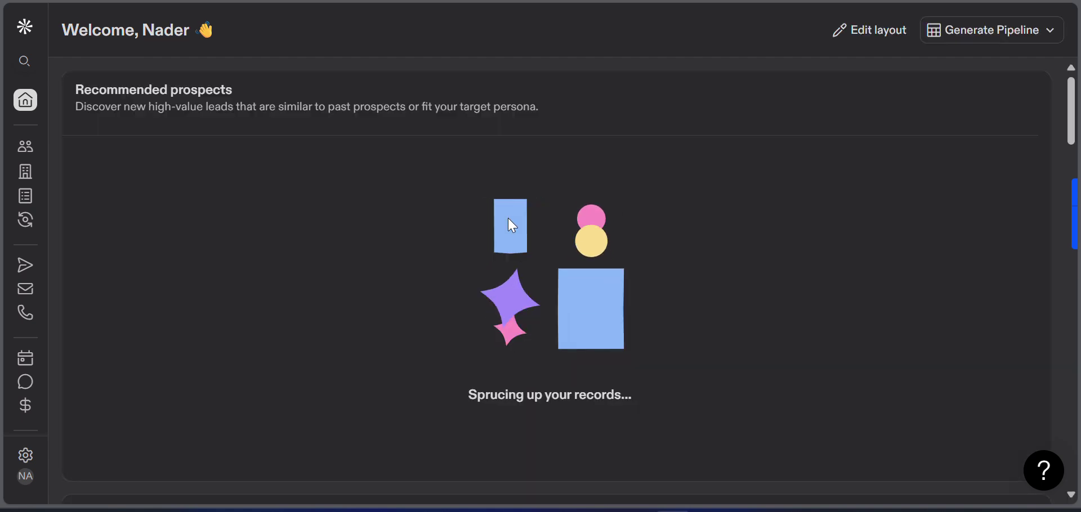
{"action": "scroll", "coordinate": [509, 222], "scroll_direction": "down", "scroll_amount": 5}
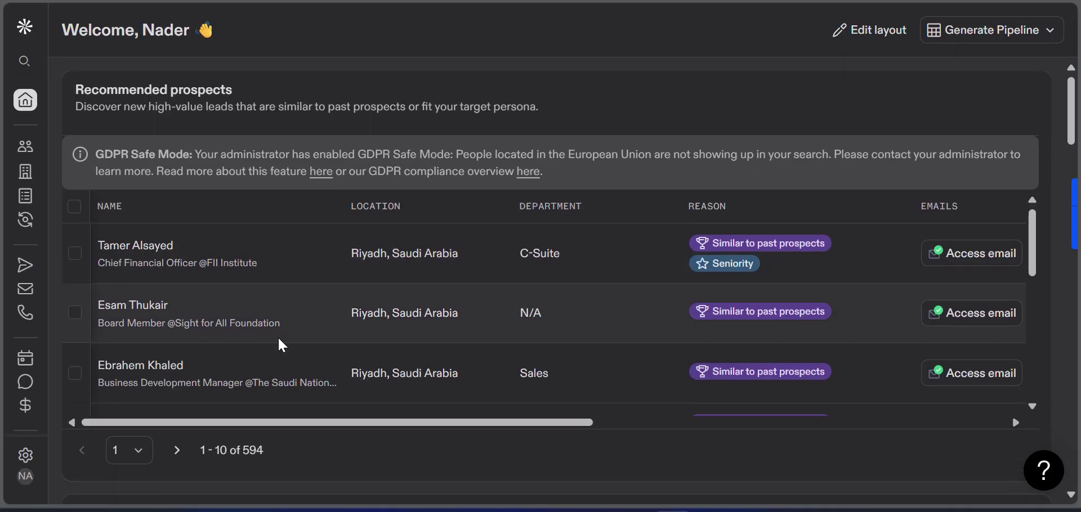
{"action": "scroll", "coordinate": [265, 287], "scroll_direction": "down", "scroll_amount": 10}
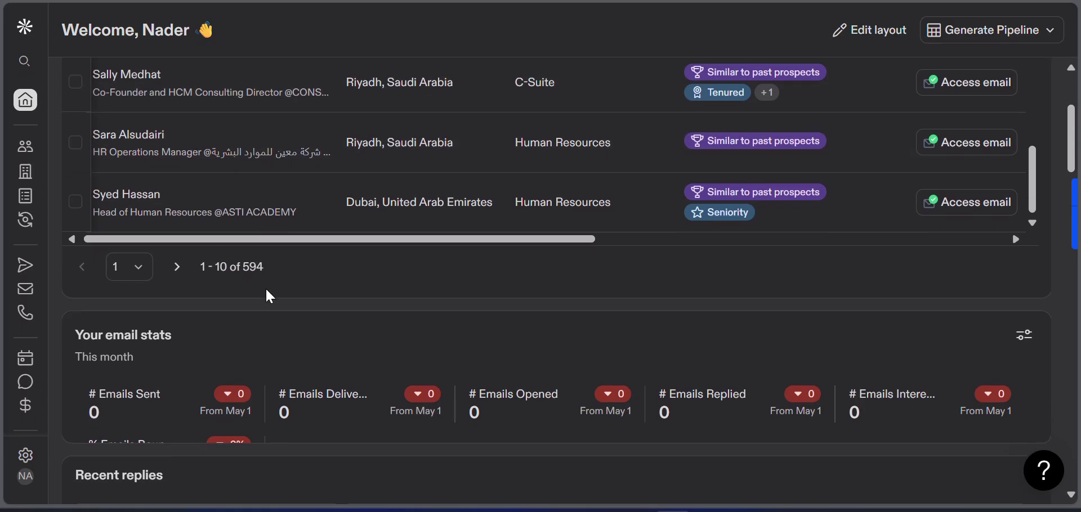
{"action": "scroll", "coordinate": [265, 287], "scroll_direction": "down", "scroll_amount": 2}
{"action": "scroll", "coordinate": [265, 288], "scroll_direction": "up", "scroll_amount": 5}
{"action": "scroll", "coordinate": [368, 298], "scroll_direction": "down", "scroll_amount": 2}
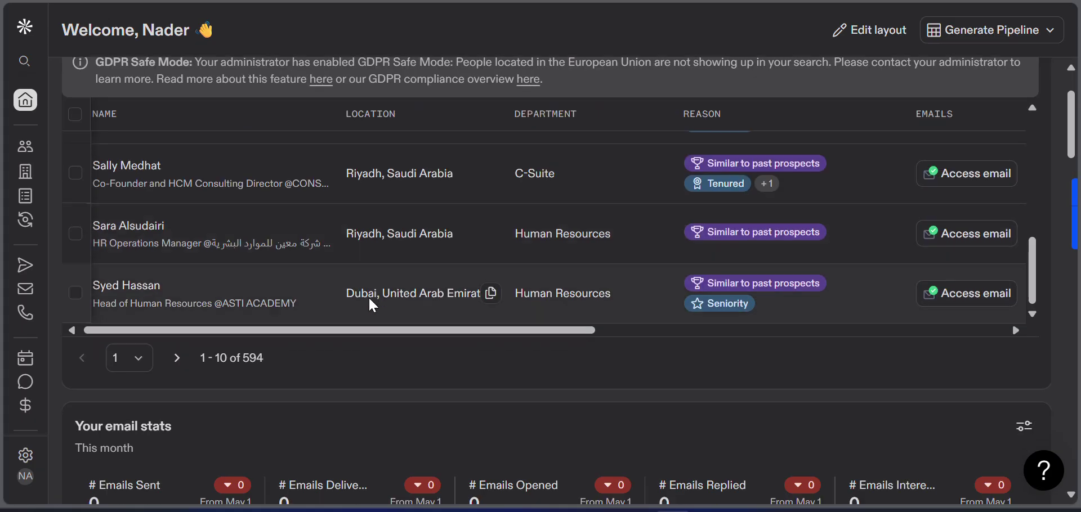
{"action": "scroll", "coordinate": [368, 299], "scroll_direction": "up", "scroll_amount": 5}
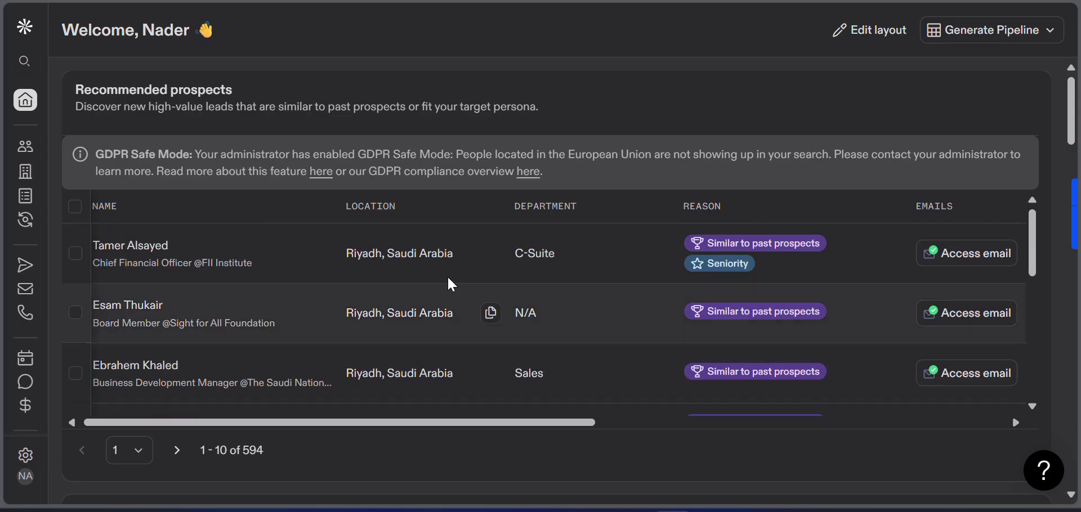
{"action": "scroll", "coordinate": [407, 287], "scroll_direction": "left", "scroll_amount": 1}
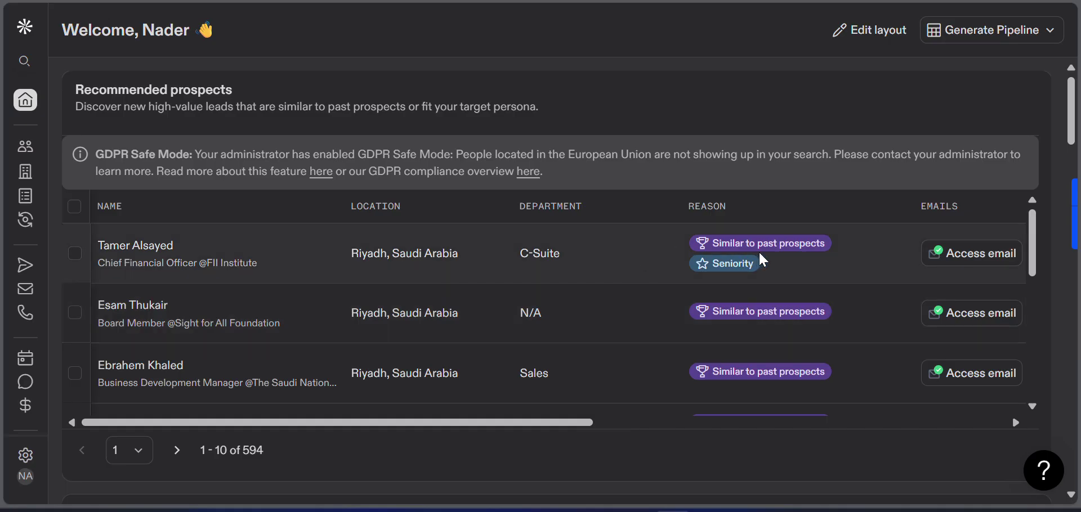
- Check the reason tags of the first recommended prospect and survey the layout's remaining widgets, including Your tasks and Recent replies
{"action": "mouse_move", "coordinate": [774, 248]}
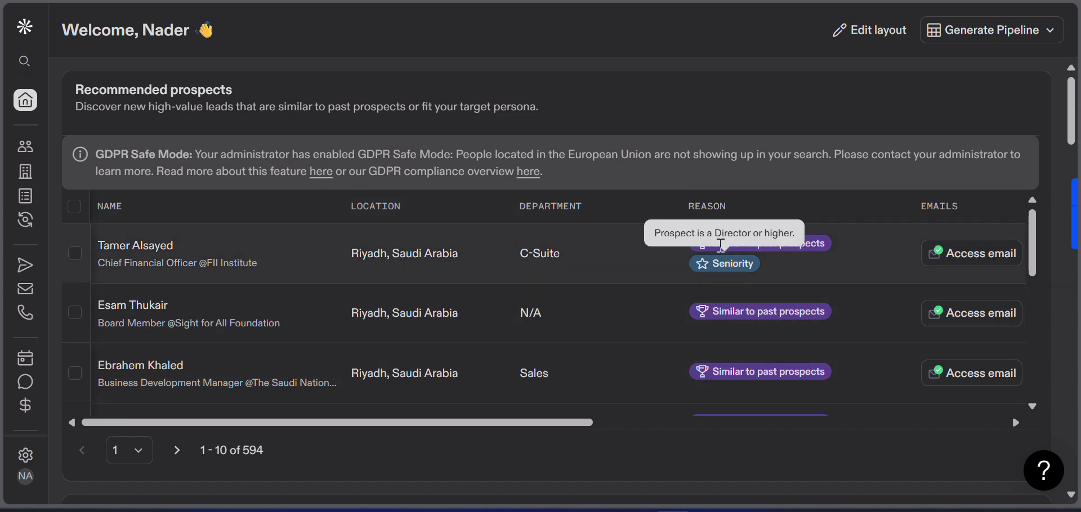
{"action": "mouse_move", "coordinate": [721, 245]}
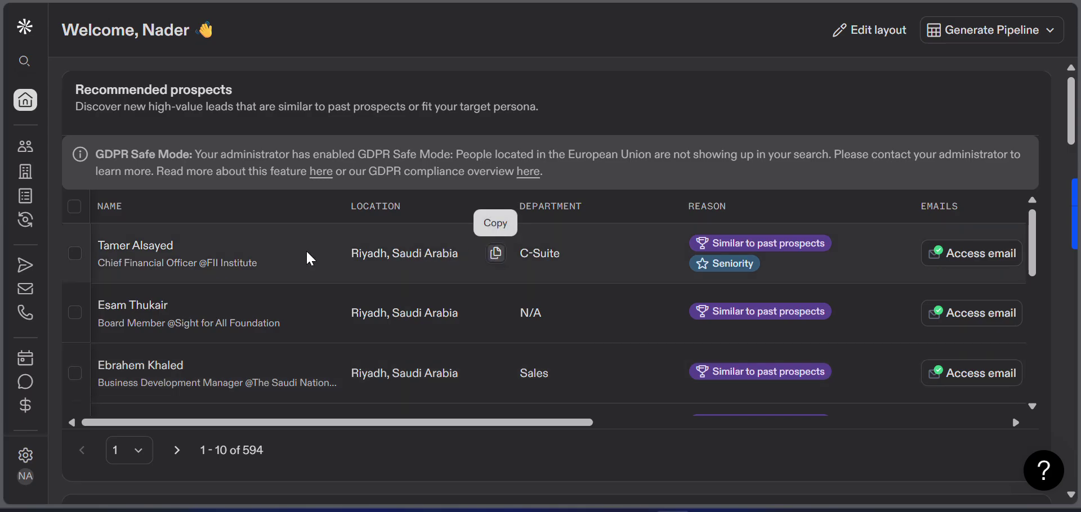
{"action": "scroll", "coordinate": [475, 169], "scroll_direction": "down", "scroll_amount": 10}
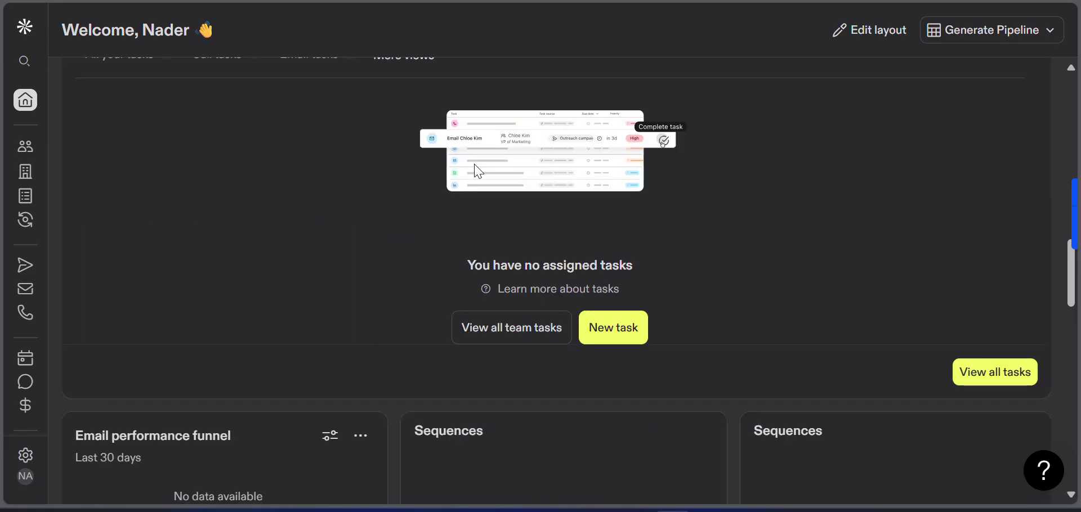
{"action": "scroll", "coordinate": [475, 165], "scroll_direction": "down", "scroll_amount": 10}
{"action": "scroll", "coordinate": [475, 165], "scroll_direction": "up", "scroll_amount": 15}
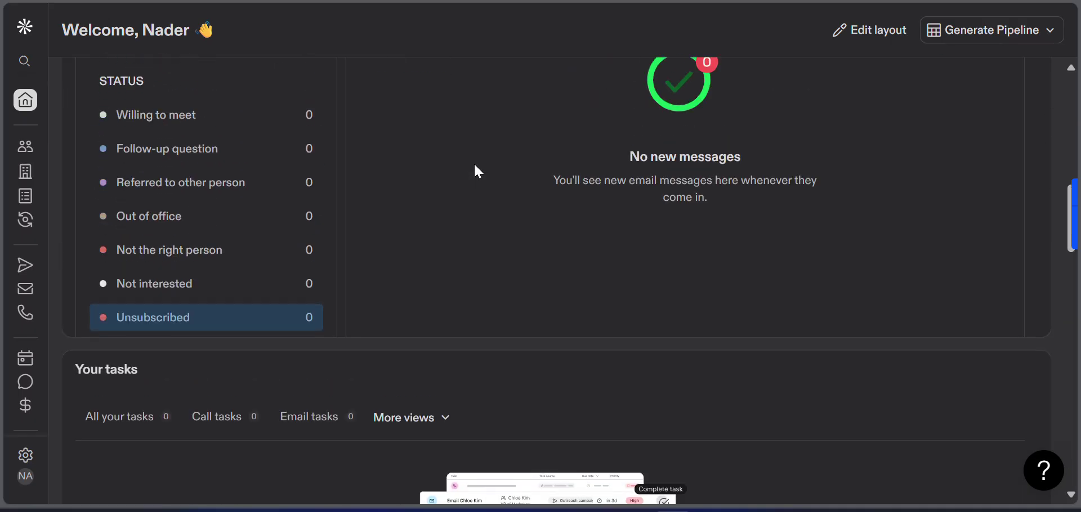
{"action": "scroll", "coordinate": [474, 165], "scroll_direction": "up", "scroll_amount": 10}
- Visit the People page and continue to the Data enrichment page's Data health center
{"action": "mouse_move", "coordinate": [85, 147]}
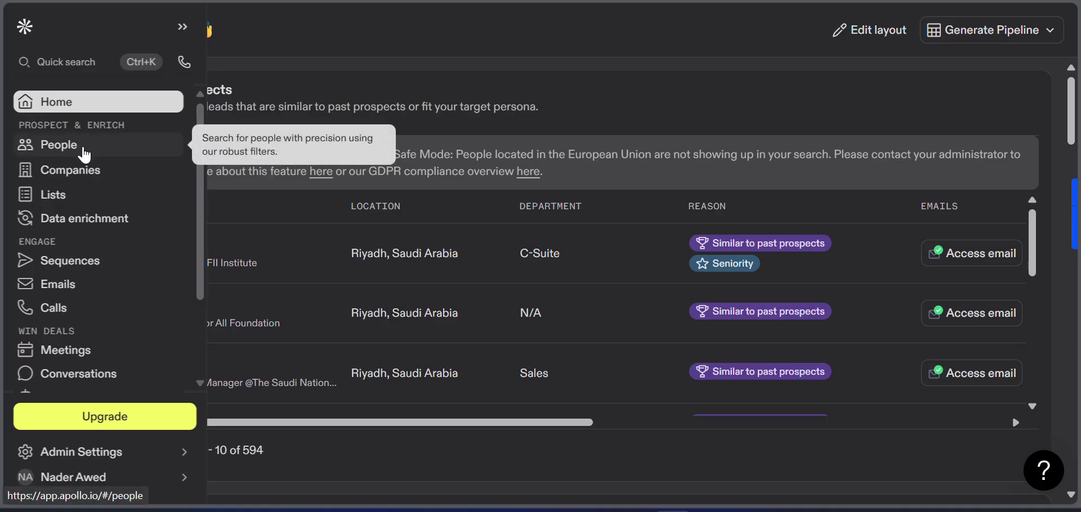
{"action": "left_click", "coordinate": [114, 157]}
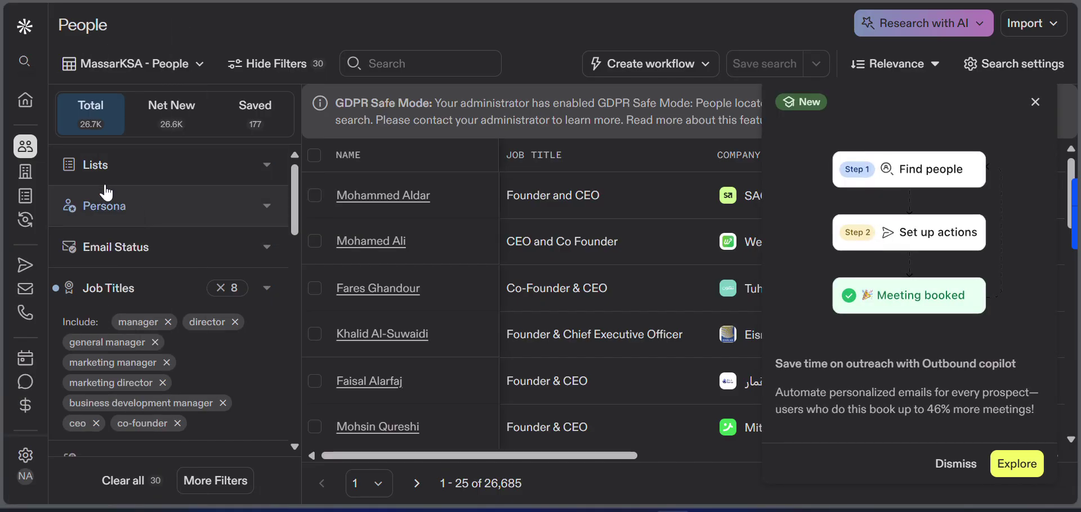
{"action": "left_click", "coordinate": [83, 219]}
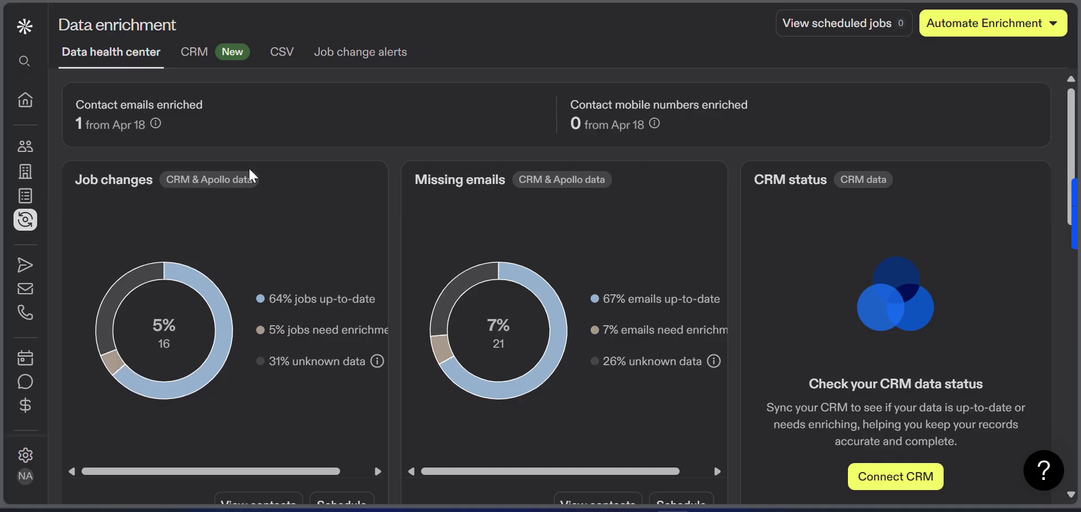
{"action": "scroll", "coordinate": [251, 177], "scroll_direction": "down", "scroll_amount": 1}
- Read the CRM enrichment options and key benefits, and view the CSV enrichment section
{"action": "left_click", "coordinate": [224, 50]}
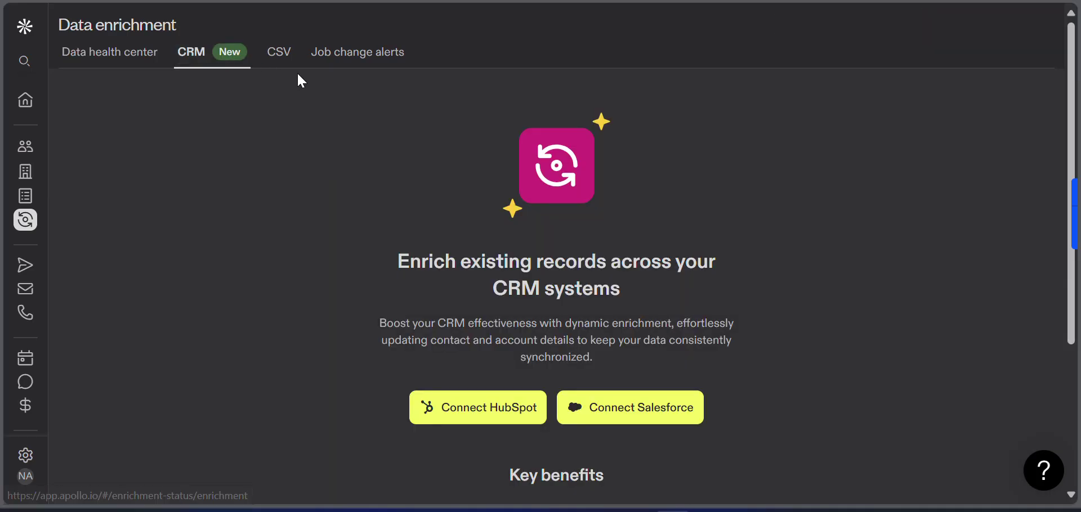
{"action": "scroll", "coordinate": [532, 428], "scroll_direction": "down", "scroll_amount": 3}
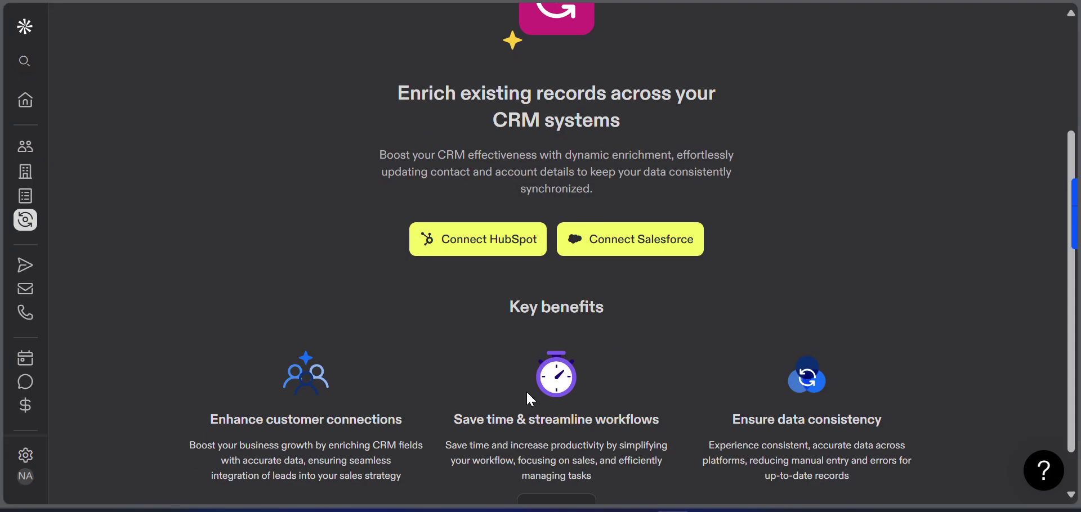
{"action": "scroll", "coordinate": [662, 268], "scroll_direction": "down", "scroll_amount": 1}
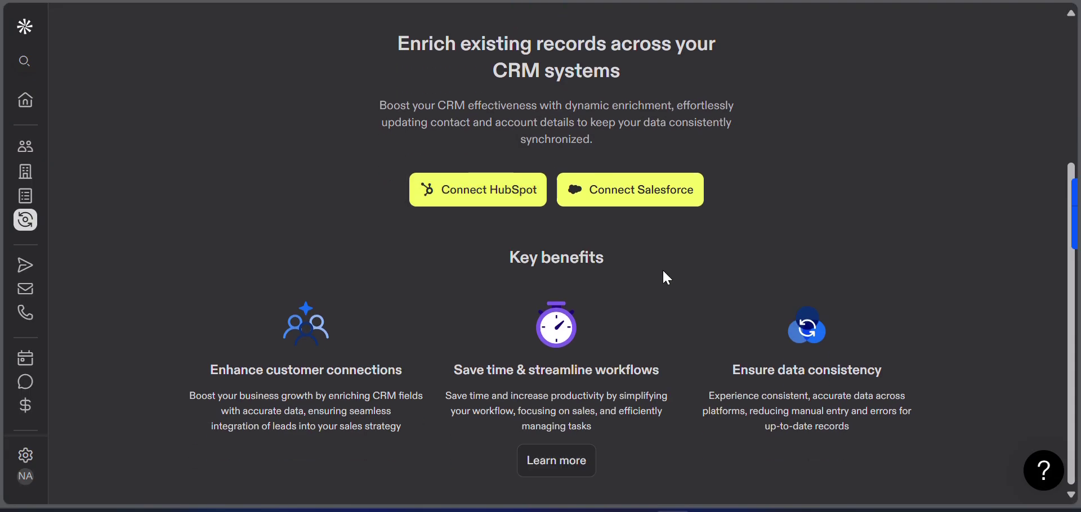
{"action": "scroll", "coordinate": [663, 272], "scroll_direction": "up", "scroll_amount": 4}
{"action": "left_click", "coordinate": [279, 51]}
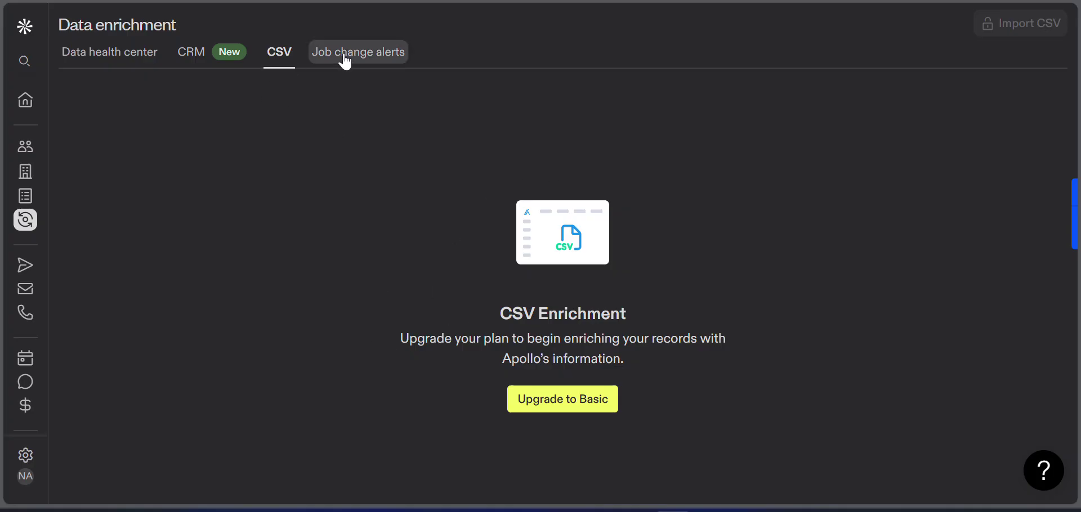
- Return to the Data health center and examine its widgets from Job changes down to Enrichment job activity
{"action": "left_click", "coordinate": [130, 59]}
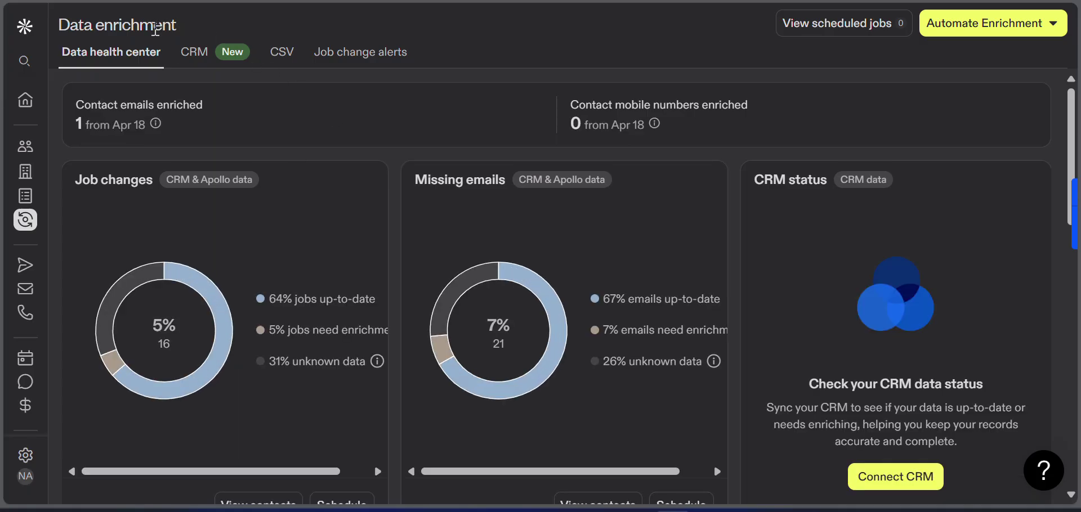
{"action": "scroll", "coordinate": [455, 161], "scroll_direction": "down", "scroll_amount": 10}
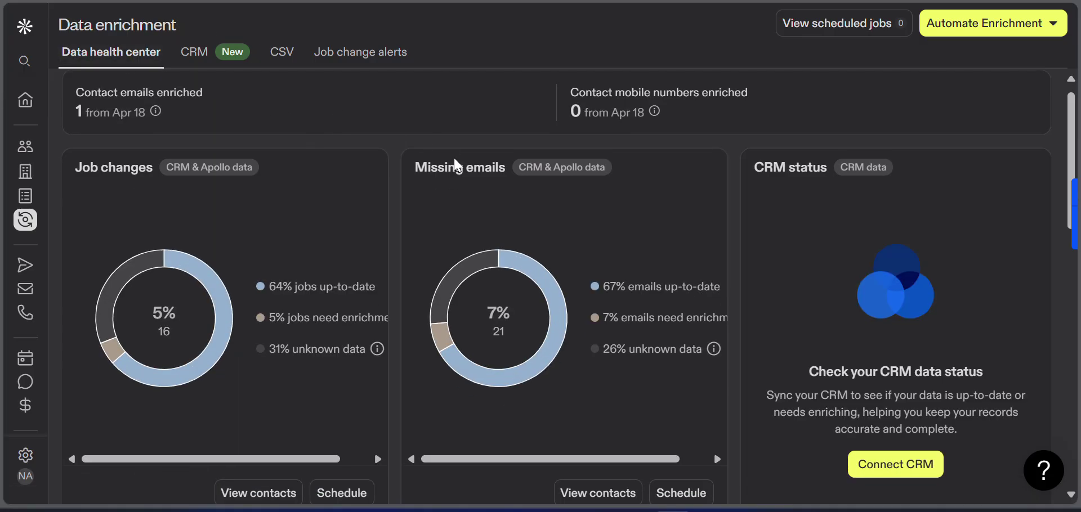
{"action": "scroll", "coordinate": [456, 163], "scroll_direction": "down", "scroll_amount": 5}
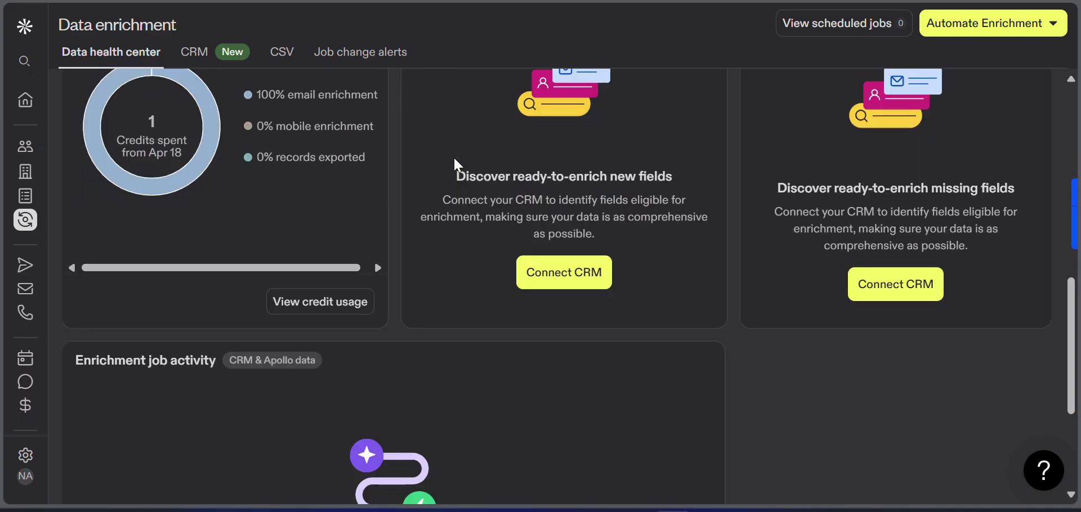
{"action": "scroll", "coordinate": [455, 163], "scroll_direction": "up", "scroll_amount": 15}
{"action": "scroll", "coordinate": [450, 158], "scroll_direction": "down", "scroll_amount": 1}
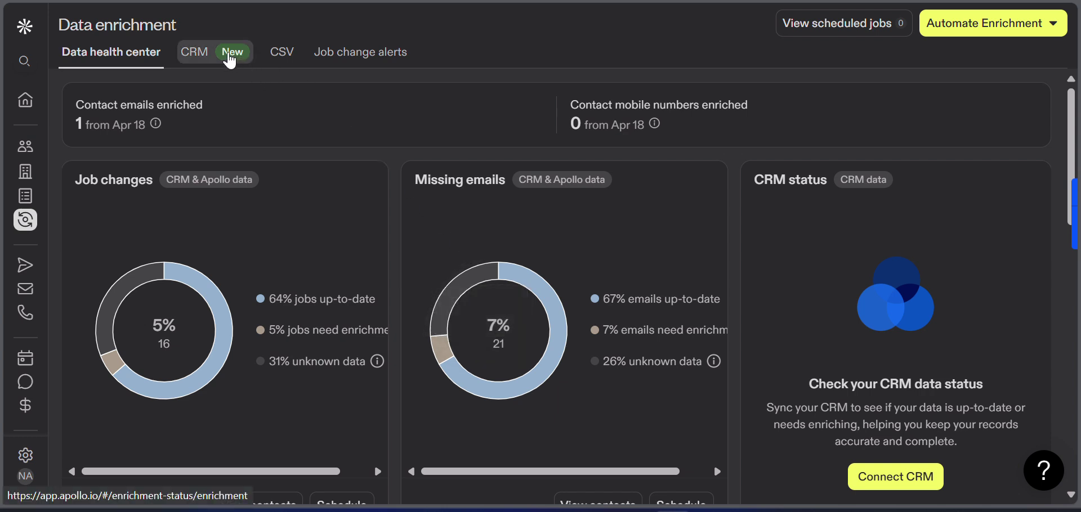
- Open the Lists page and bring up the new people list form, checking its list target options
{"action": "mouse_move", "coordinate": [26, 208]}
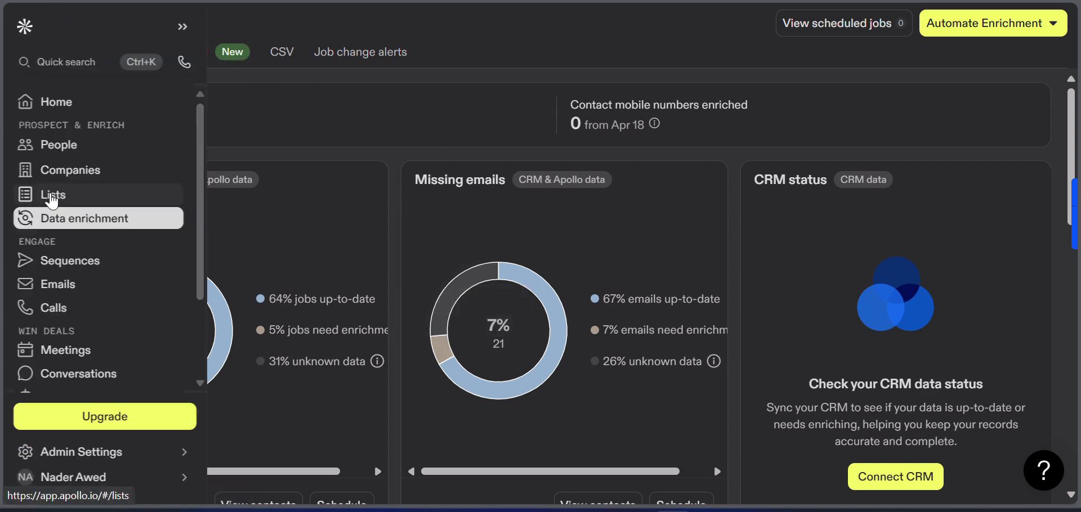
{"action": "left_click", "coordinate": [50, 196]}
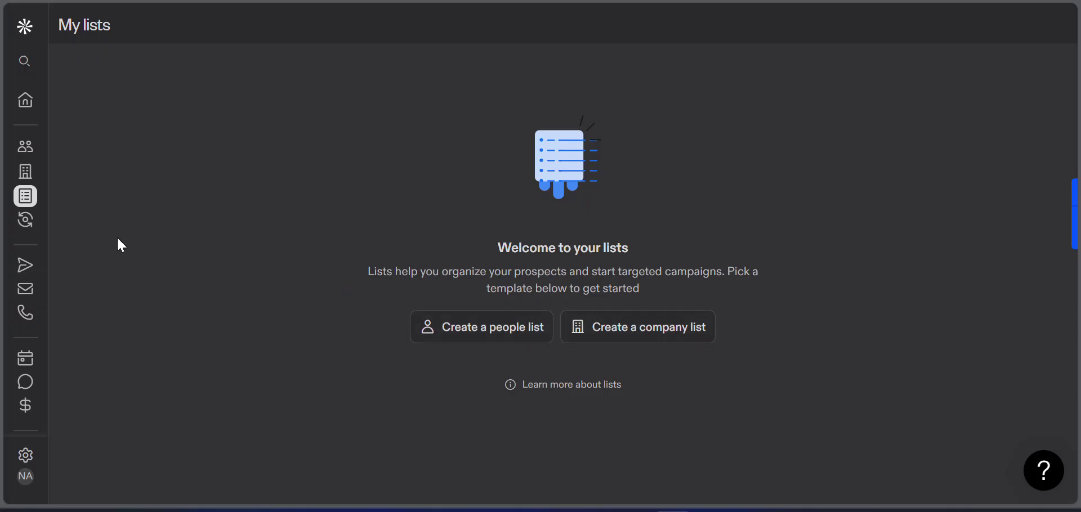
{"action": "left_click", "coordinate": [498, 341]}
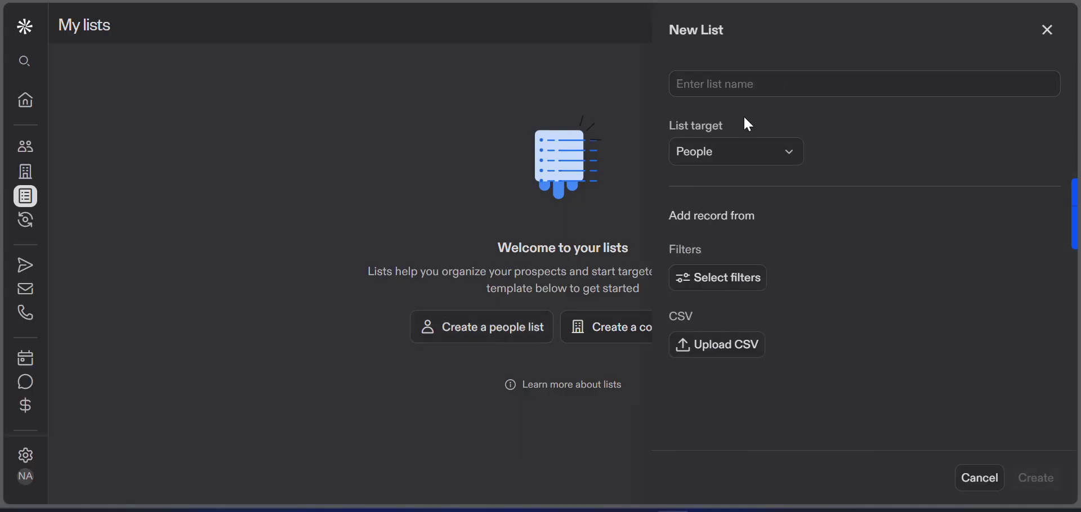
{"action": "left_click", "coordinate": [725, 150]}
{"action": "left_click", "coordinate": [725, 150]}
- Browse the people filters available for the new list and cancel the list creation
{"action": "left_click", "coordinate": [724, 277]}
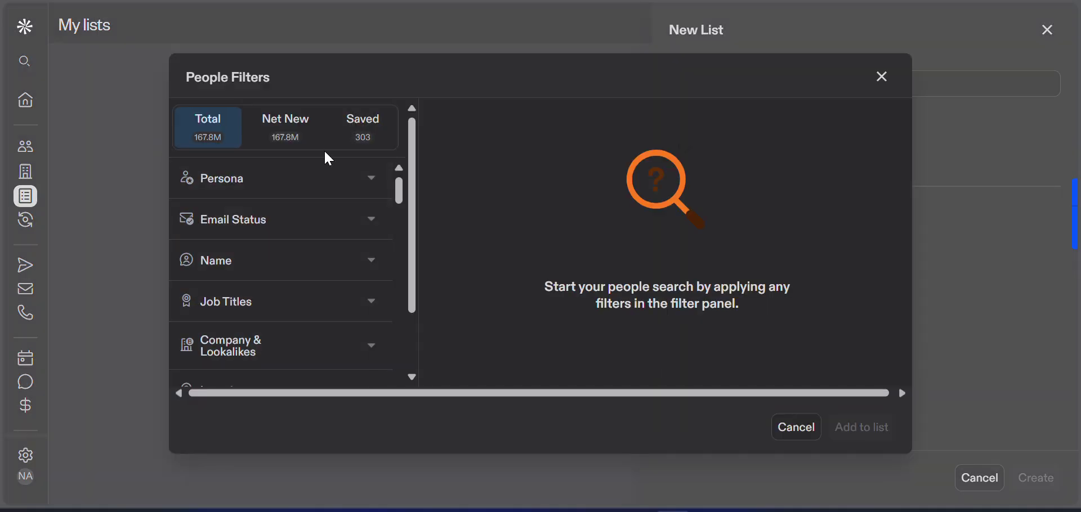
{"action": "scroll", "coordinate": [316, 345], "scroll_direction": "down", "scroll_amount": 15}
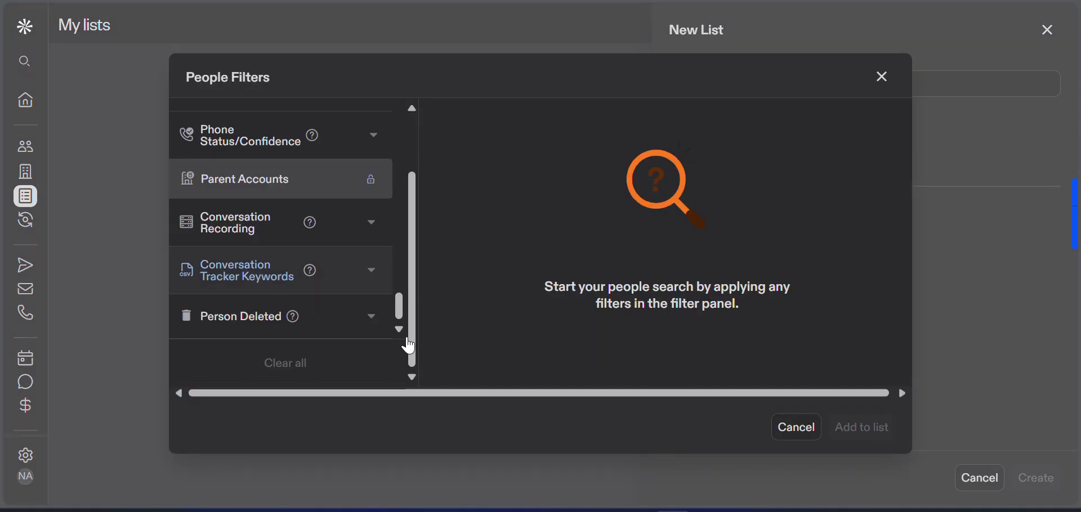
{"action": "left_click", "coordinate": [795, 427]}
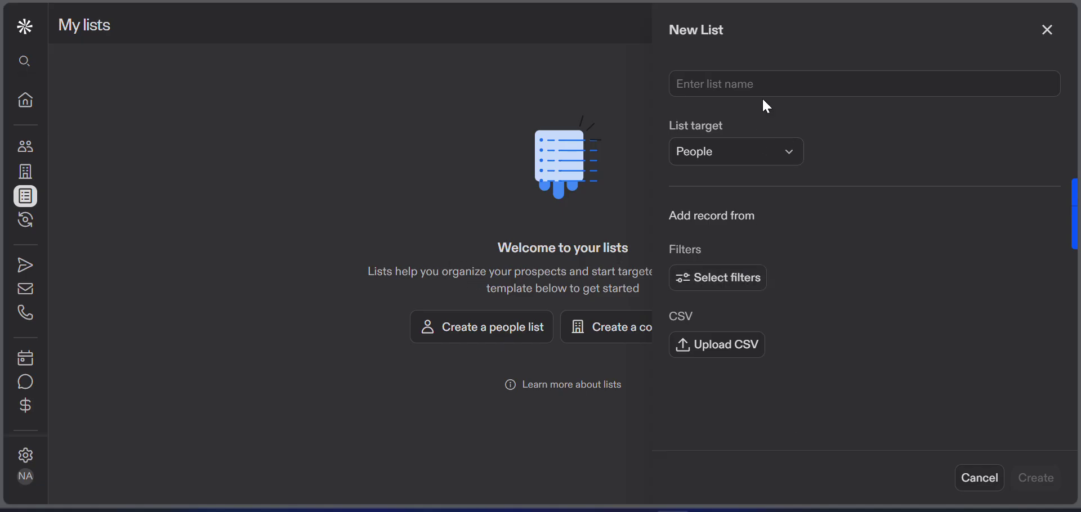
{"action": "left_click", "coordinate": [765, 73]}
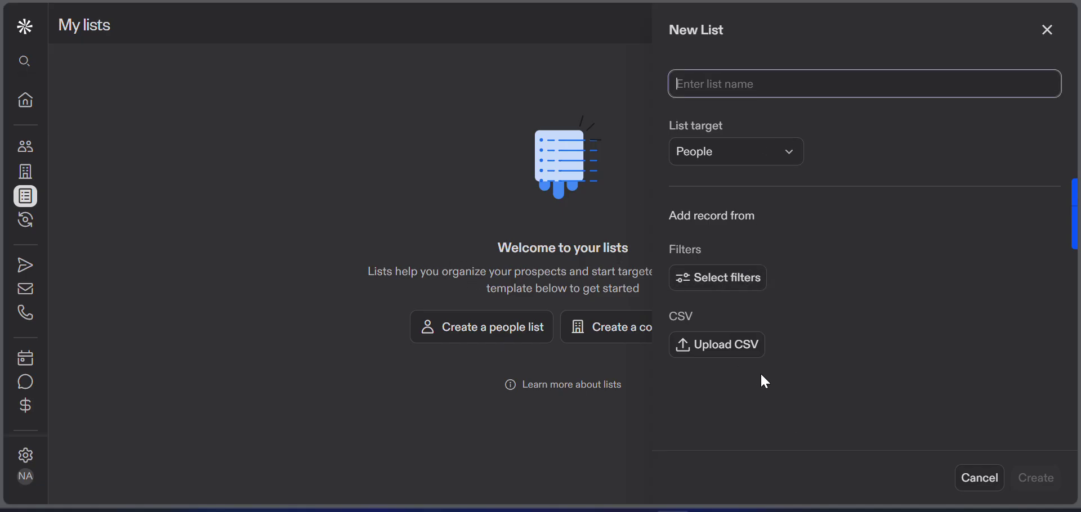
{"action": "left_click", "coordinate": [982, 480]}
- Review the filters applied to the People search, from Job Titles through Buying Intent, and expand the Lists filter
{"action": "mouse_move", "coordinate": [34, 174]}
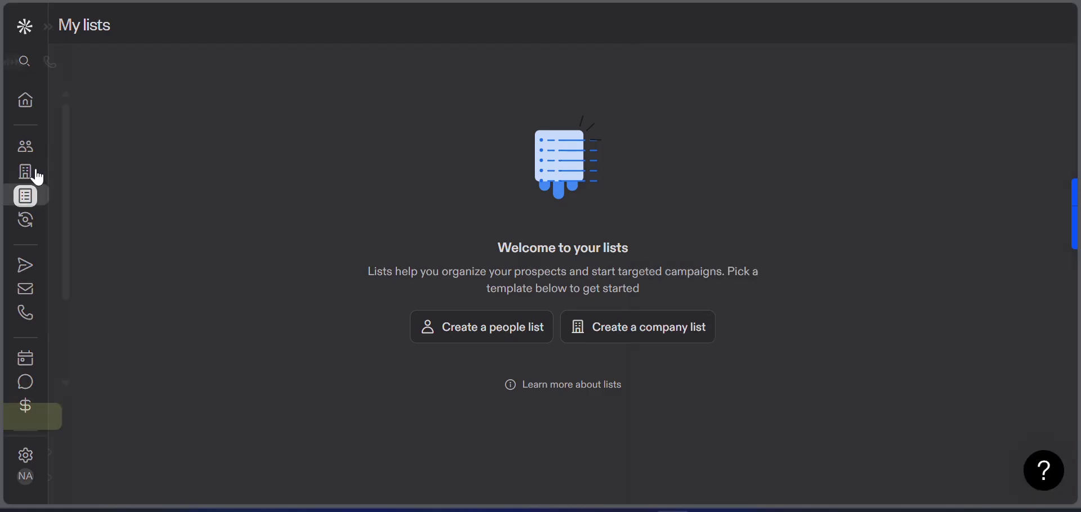
{"action": "left_click", "coordinate": [61, 148]}
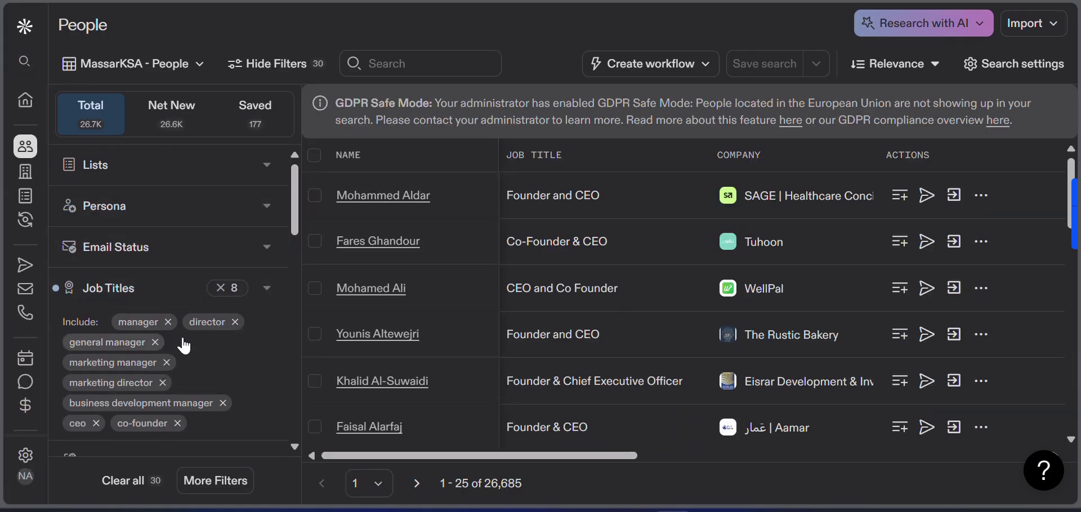
{"action": "scroll", "coordinate": [187, 357], "scroll_direction": "down", "scroll_amount": 10}
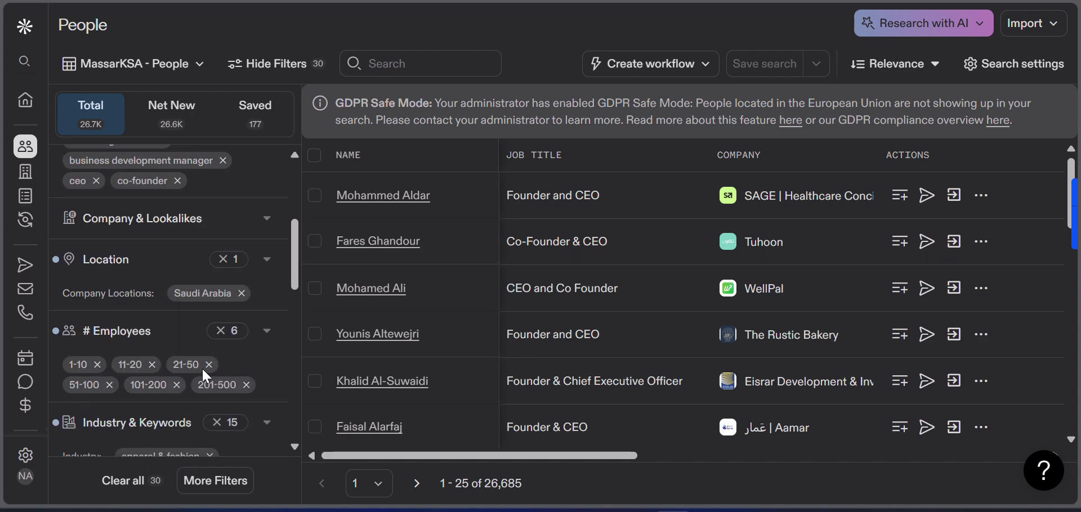
{"action": "scroll", "coordinate": [159, 337], "scroll_direction": "down", "scroll_amount": 5}
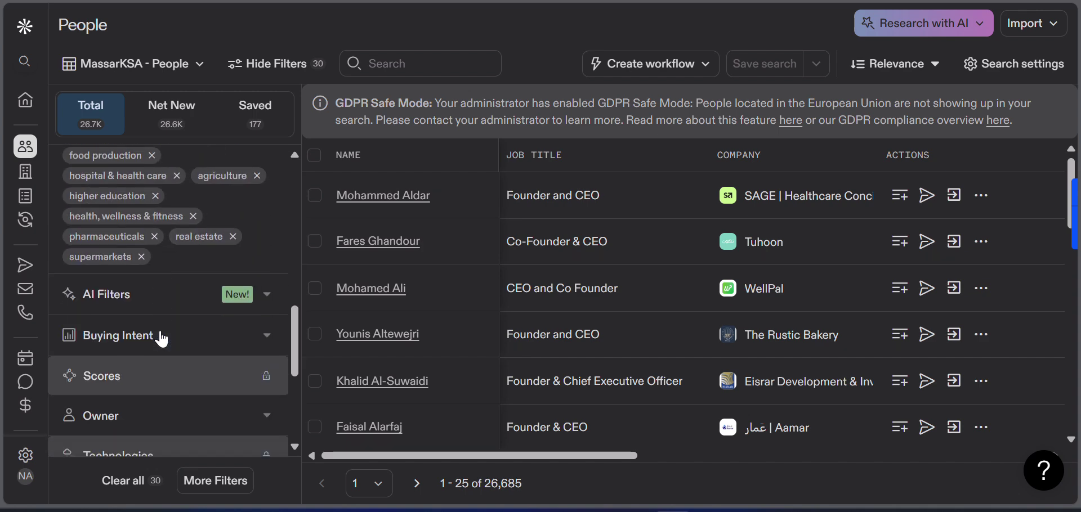
{"action": "scroll", "coordinate": [159, 338], "scroll_direction": "up", "scroll_amount": 15}
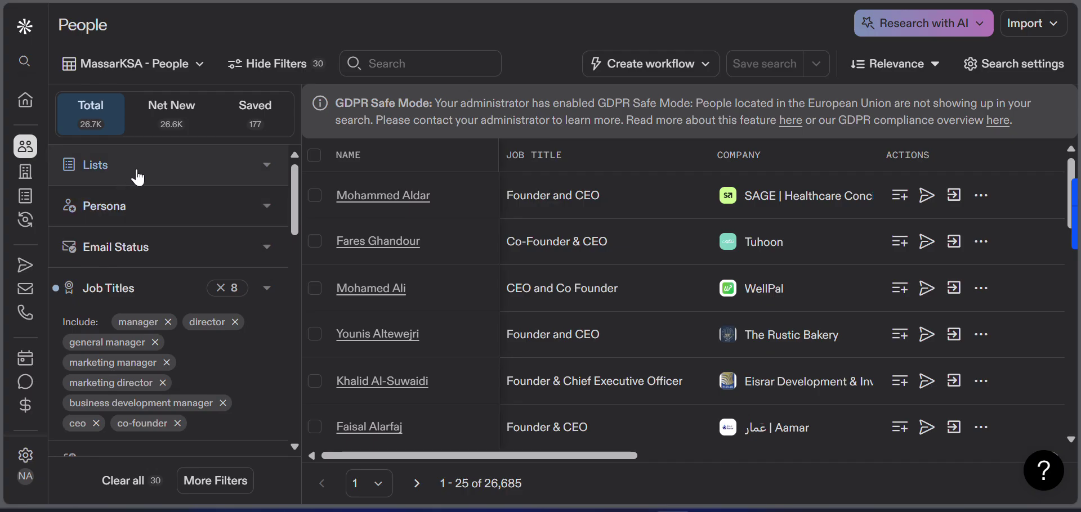
{"action": "left_click", "coordinate": [262, 165]}
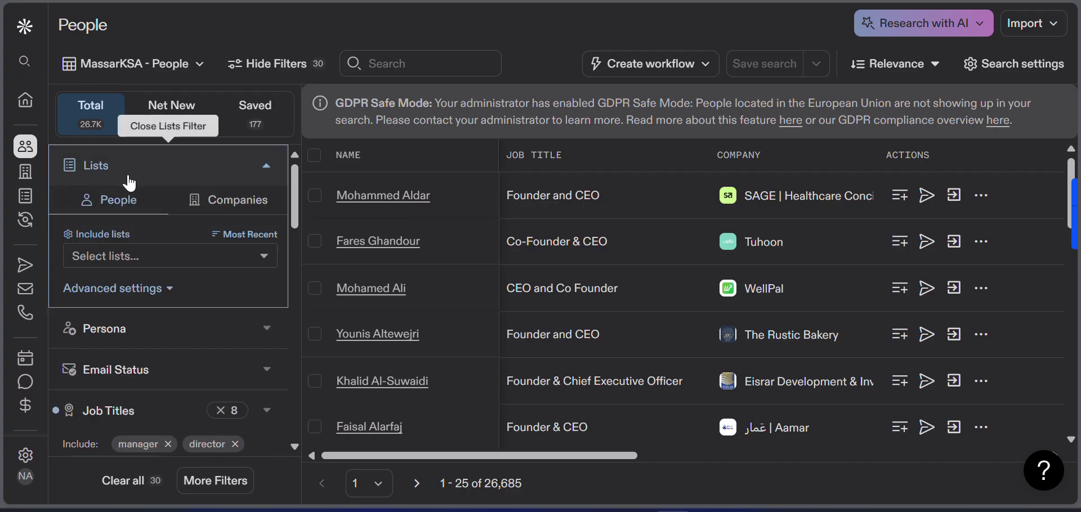
- Check the Lists filter's include options for any of my saved people lists and close the selection without choosing one
{"action": "left_click", "coordinate": [214, 256]}
{"action": "scroll", "coordinate": [168, 255], "scroll_direction": "down", "scroll_amount": 2}
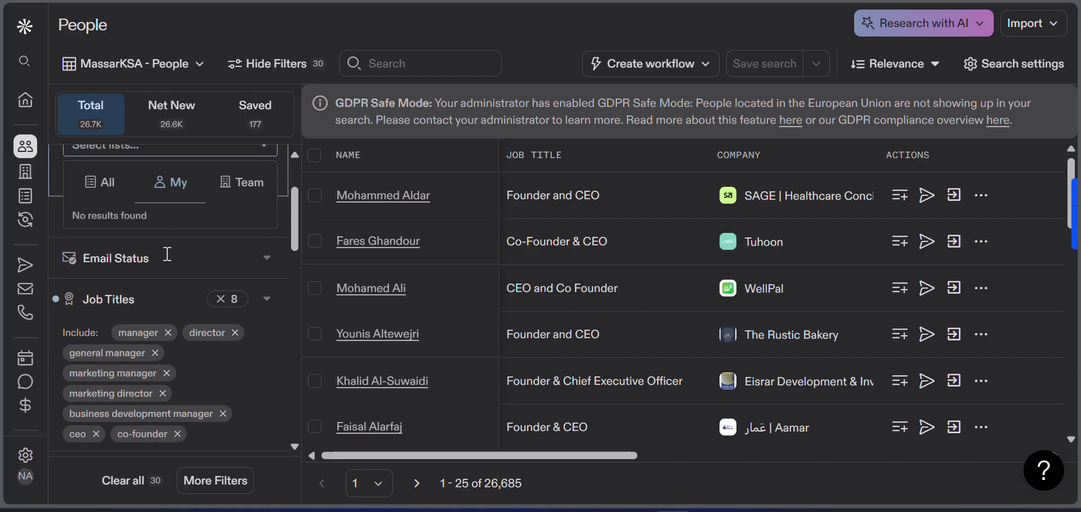
{"action": "scroll", "coordinate": [208, 246], "scroll_direction": "down", "scroll_amount": 1}
{"action": "left_click", "coordinate": [194, 33]}
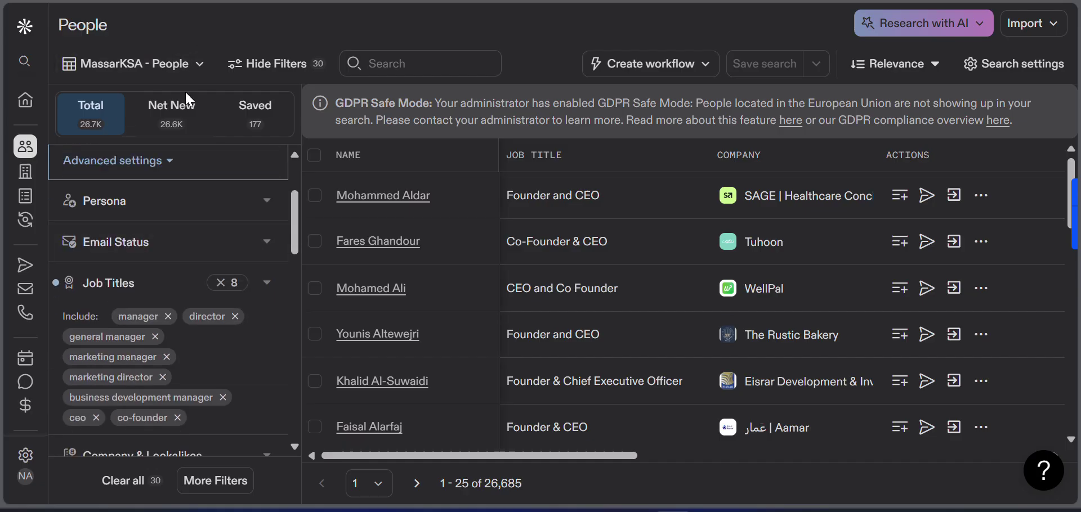
{"action": "scroll", "coordinate": [167, 213], "scroll_direction": "up", "scroll_amount": 2}
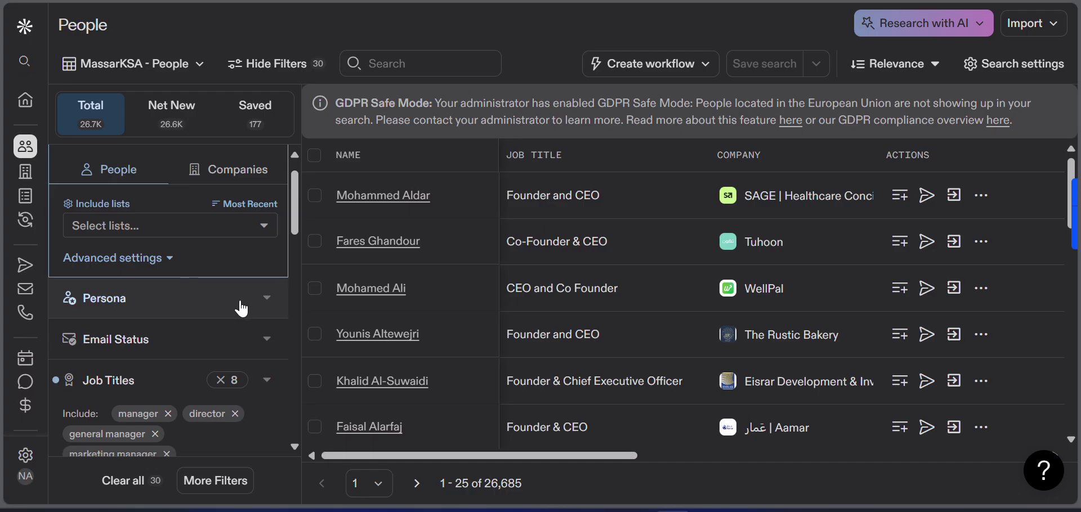
- Expand the Persona filter of the People search and start creating a new persona
{"action": "left_click", "coordinate": [270, 301]}
{"action": "scroll", "coordinate": [238, 293], "scroll_direction": "up", "scroll_amount": 2}
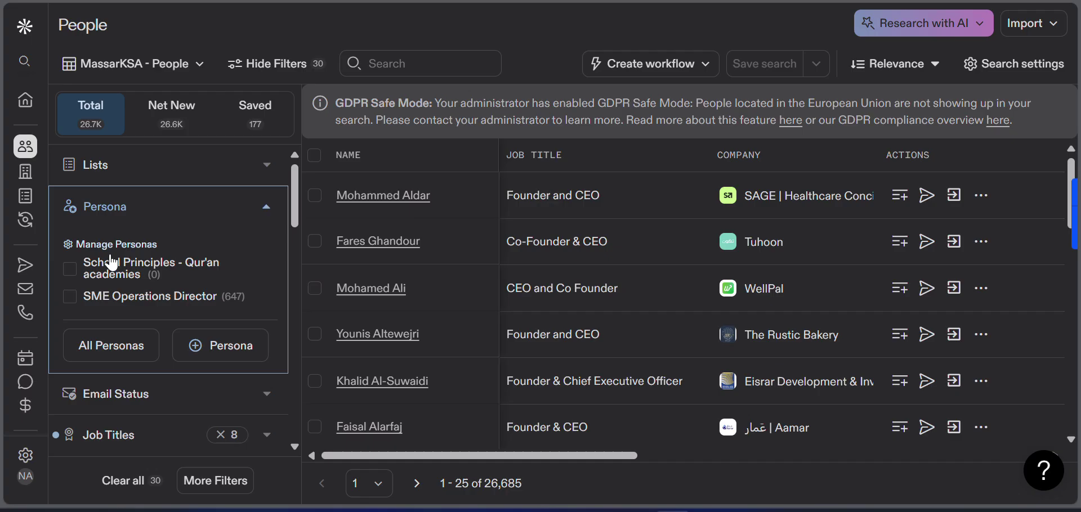
{"action": "left_click", "coordinate": [205, 356]}
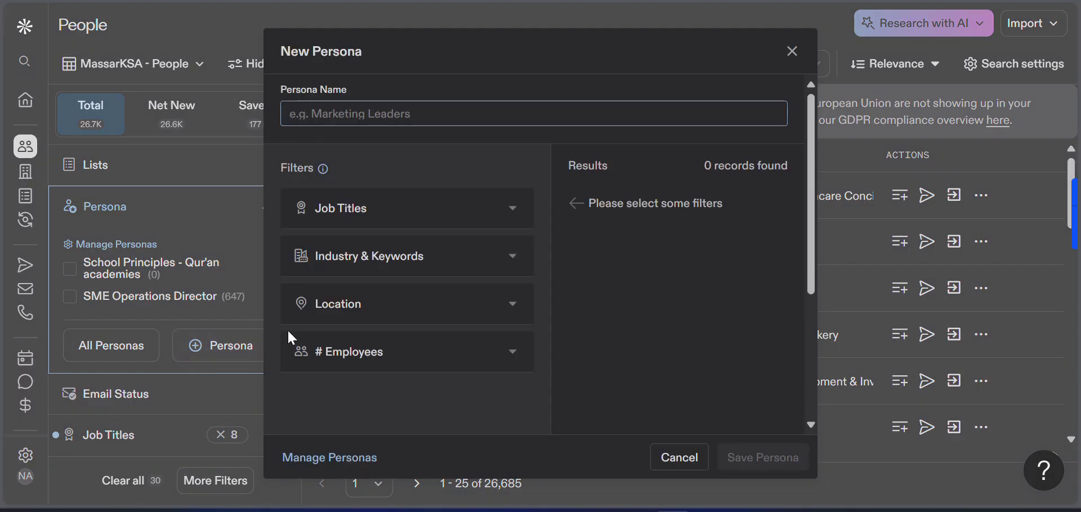
- Add "Microsoft 365" as an included company keyword in the new persona's Industry & Keywords filter
{"action": "left_click", "coordinate": [504, 270]}
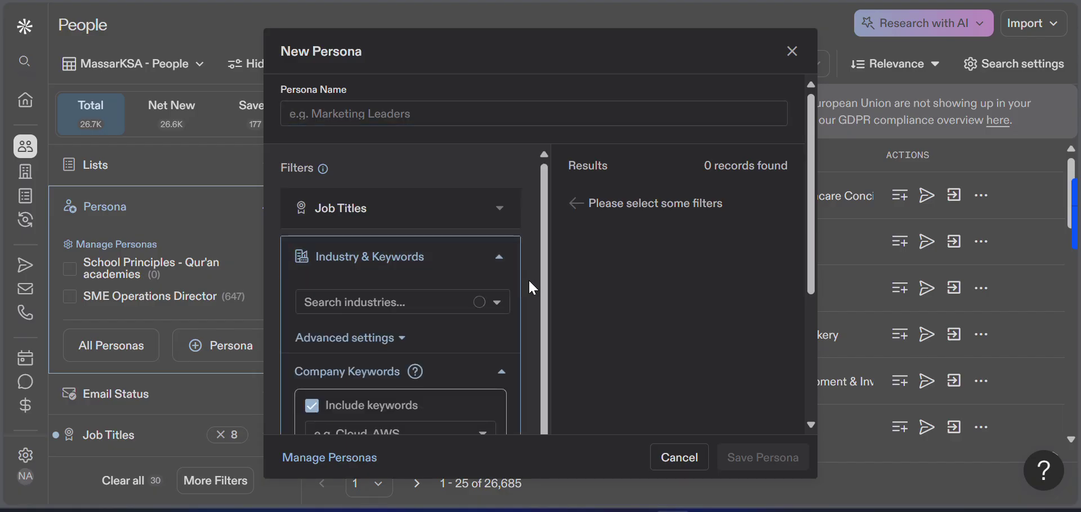
{"action": "scroll", "coordinate": [456, 326], "scroll_direction": "down", "scroll_amount": 5}
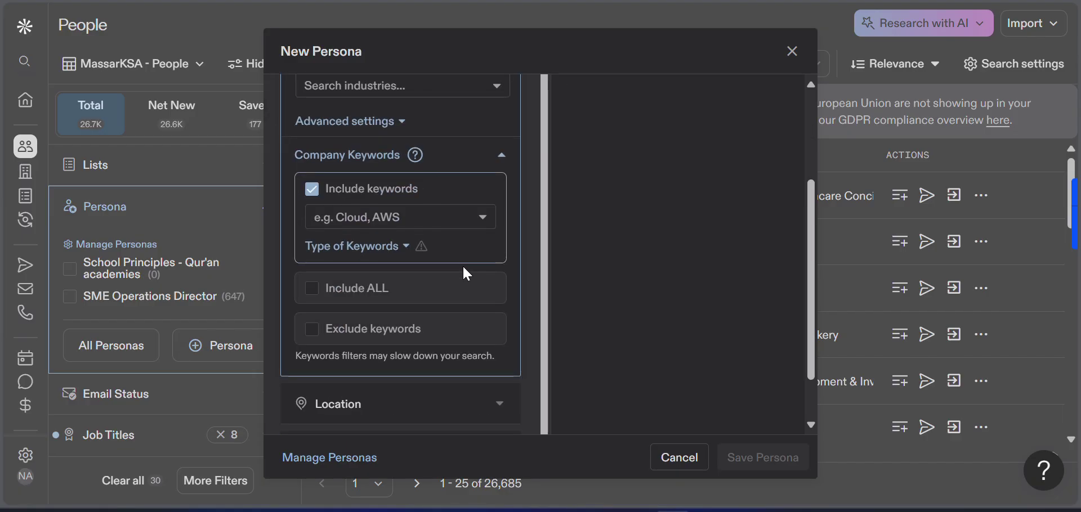
{"action": "left_click", "coordinate": [458, 219]}
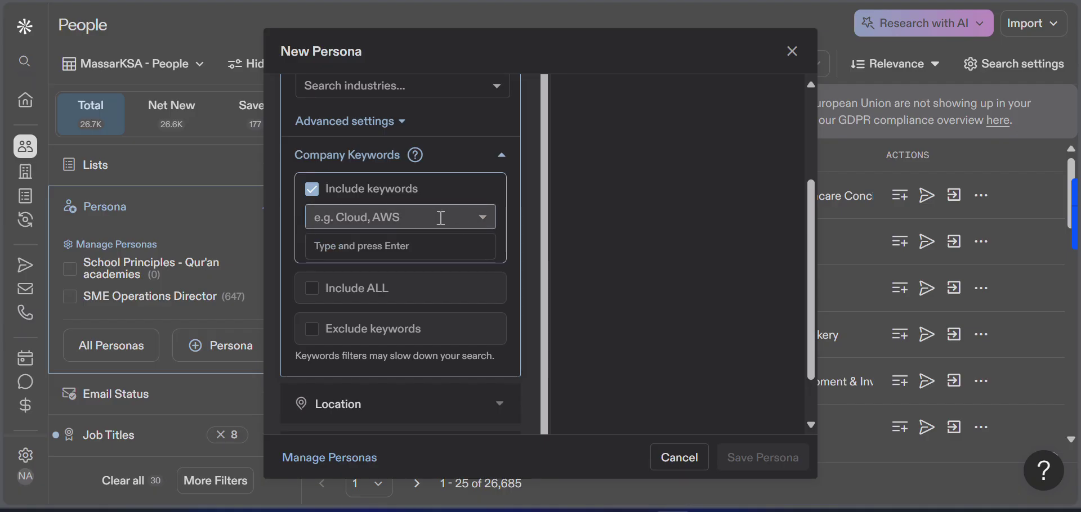
{"action": "type", "text": "Mic"}
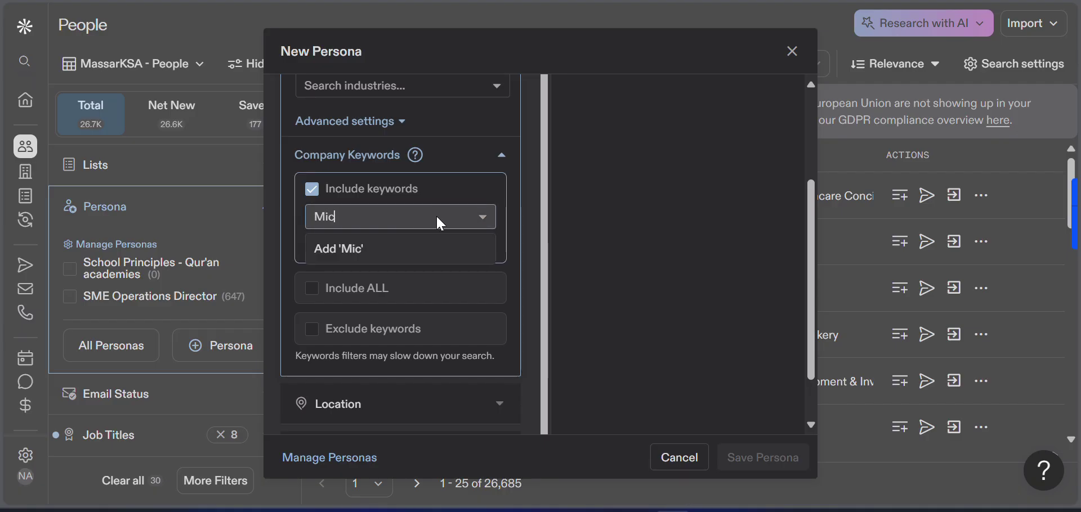
{"action": "type", "text": "rosoft"}
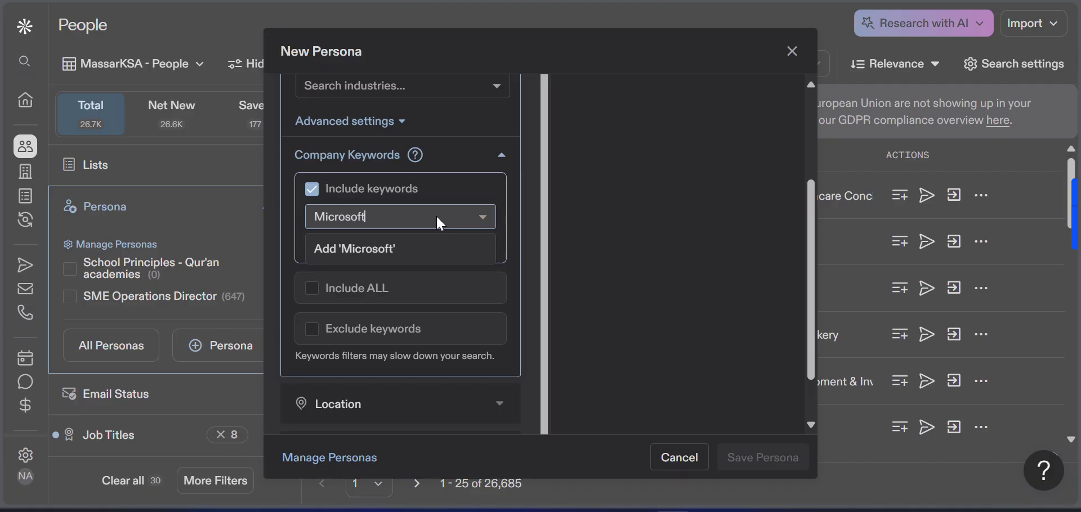
{"action": "type", "text": " 365"}
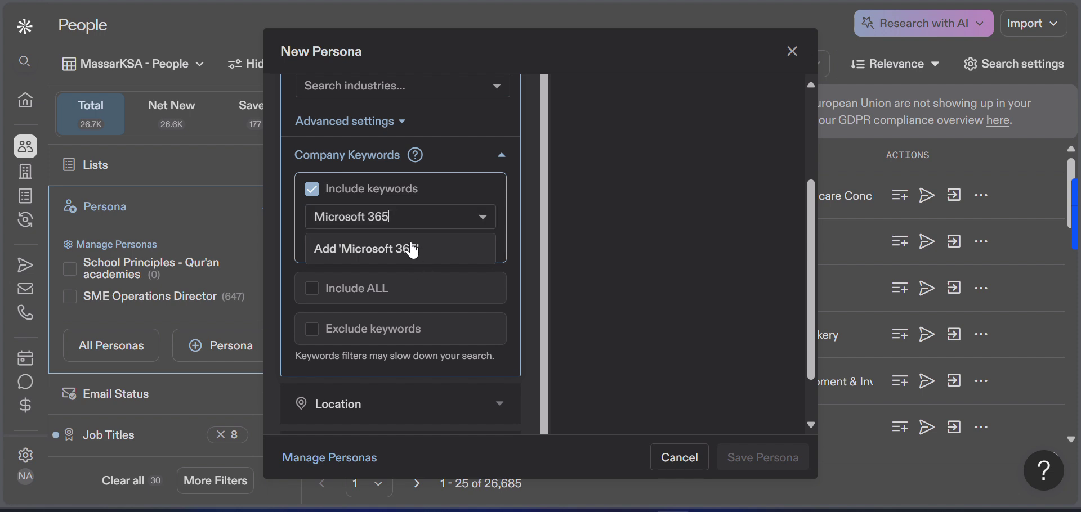
{"action": "left_click", "coordinate": [388, 249]}
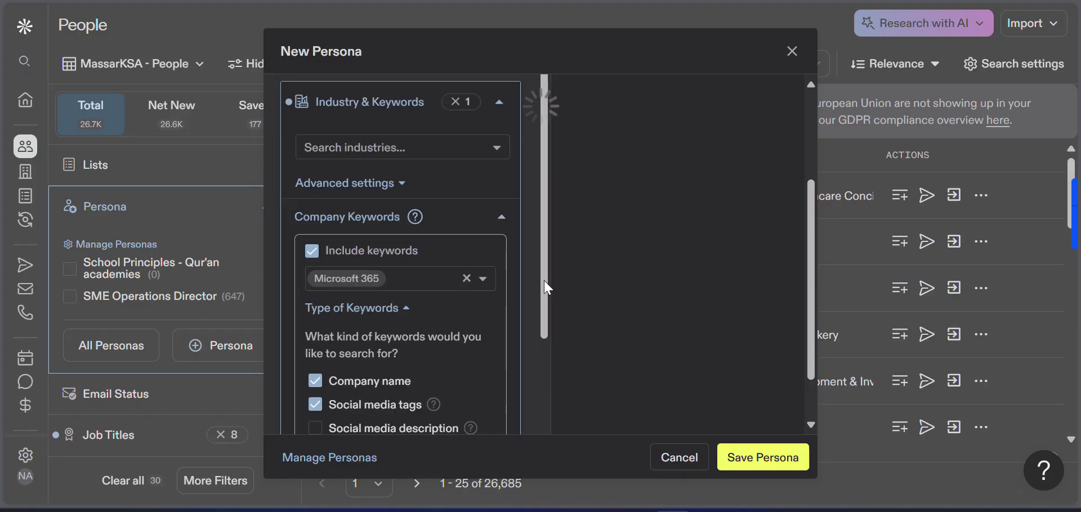
- Review the keyword types and matching people, and add information technology & services as the persona's industry
{"action": "scroll", "coordinate": [546, 289], "scroll_direction": "down", "scroll_amount": 1}
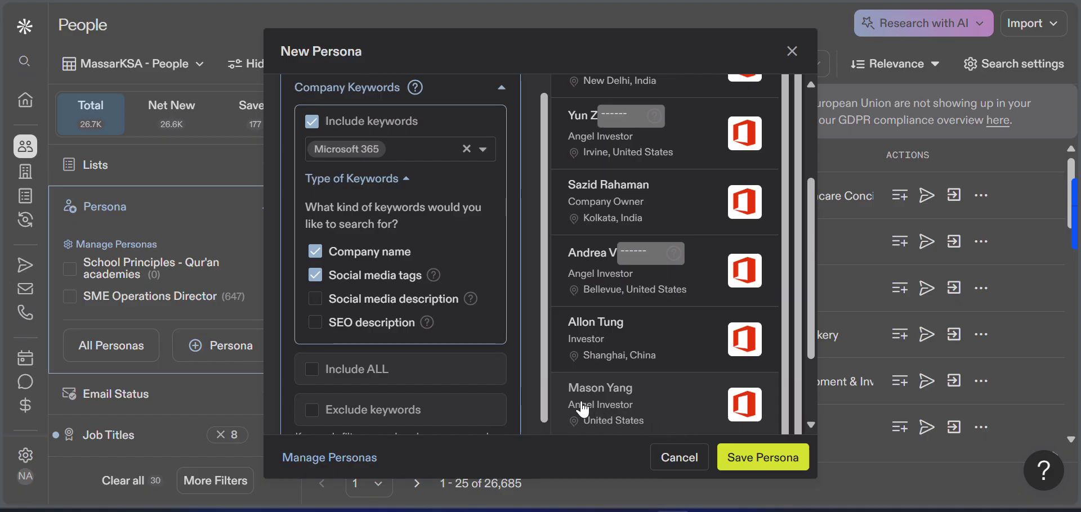
{"action": "scroll", "coordinate": [527, 332], "scroll_direction": "up", "scroll_amount": 2}
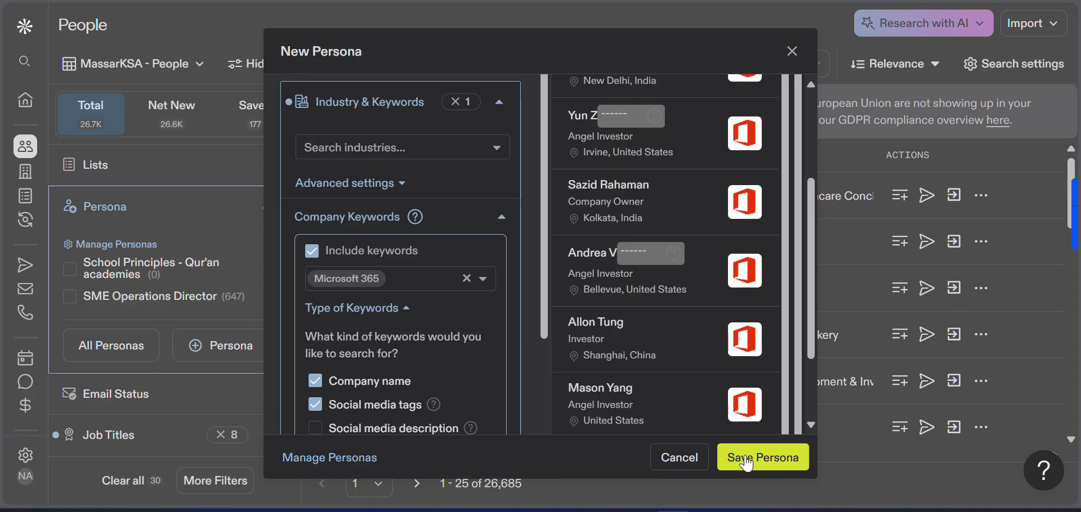
{"action": "scroll", "coordinate": [276, 295], "scroll_direction": "down", "scroll_amount": 1}
{"action": "scroll", "coordinate": [275, 291], "scroll_direction": "down", "scroll_amount": 2}
{"action": "scroll", "coordinate": [432, 307], "scroll_direction": "up", "scroll_amount": 3}
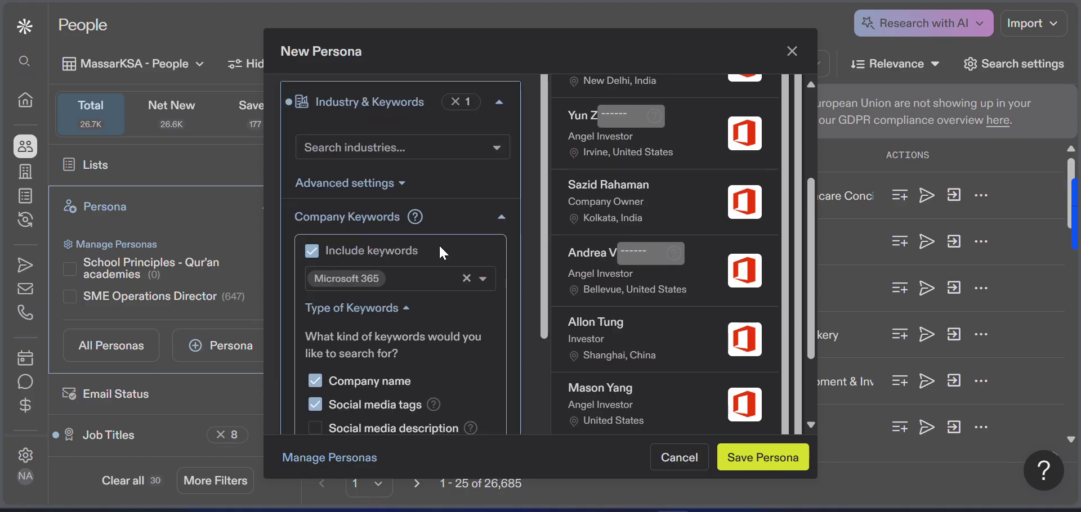
{"action": "left_click", "coordinate": [439, 146]}
{"action": "left_click", "coordinate": [393, 181]}
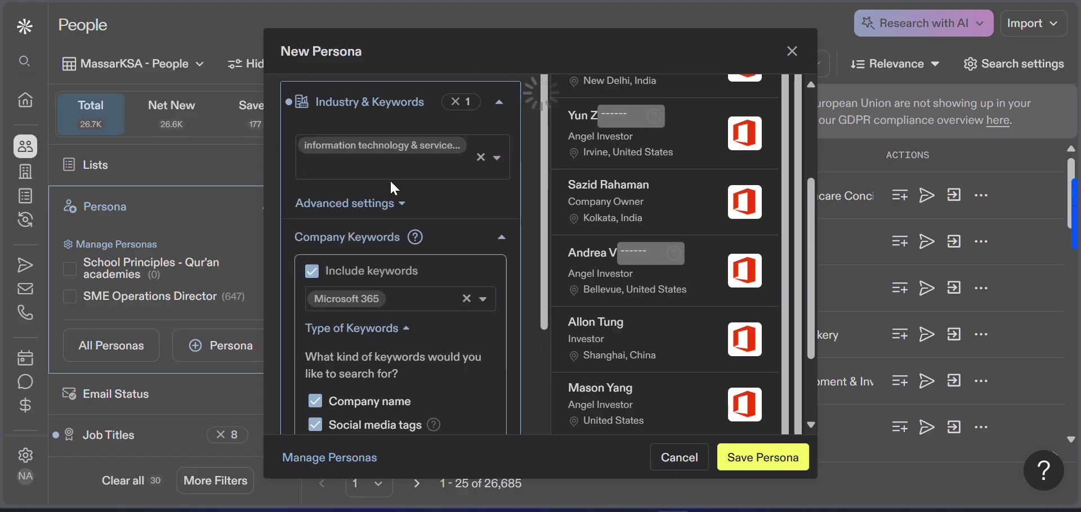
- Set the persona's contact location to United States
{"action": "scroll", "coordinate": [421, 232], "scroll_direction": "down", "scroll_amount": 5}
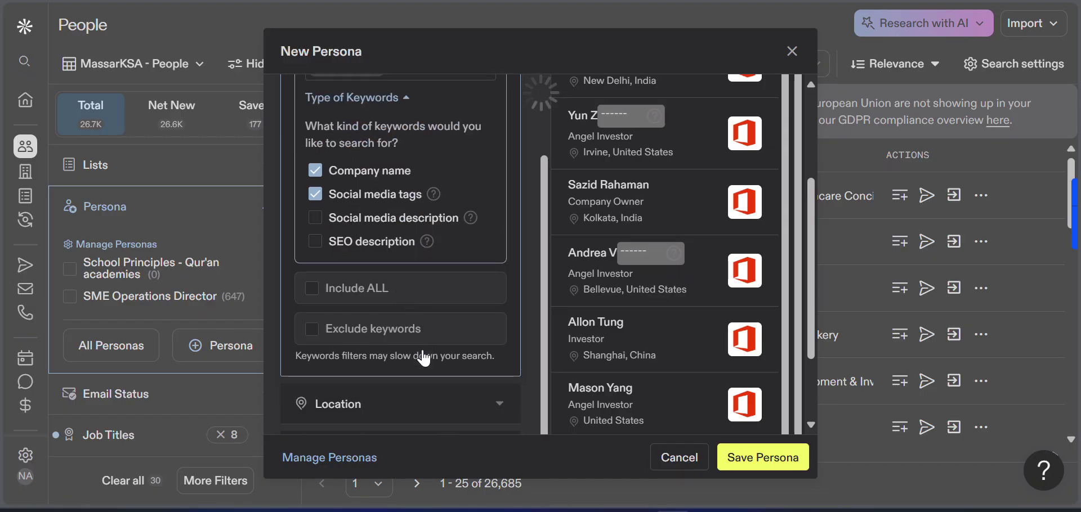
{"action": "left_click", "coordinate": [499, 408]}
{"action": "left_click", "coordinate": [386, 260]}
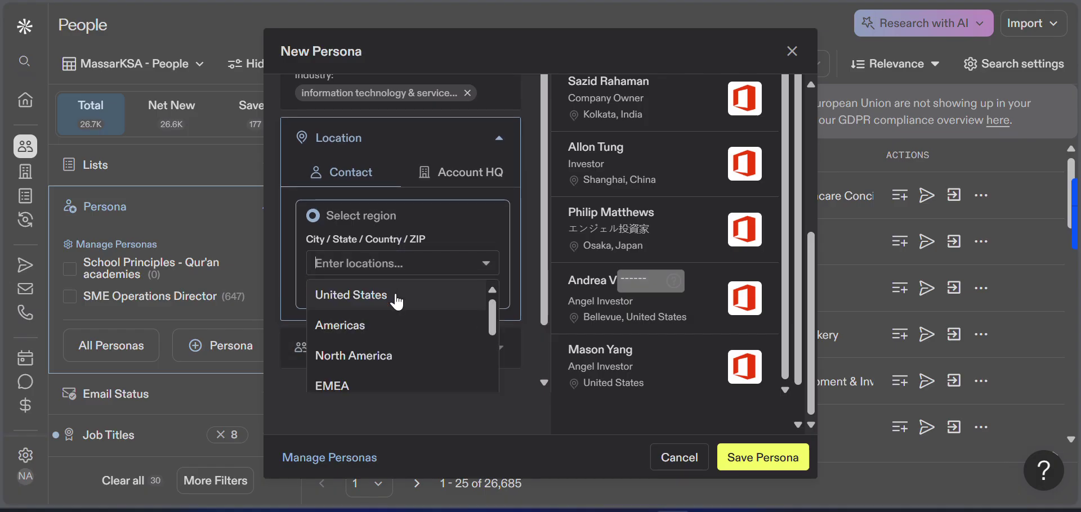
{"action": "left_click", "coordinate": [396, 299]}
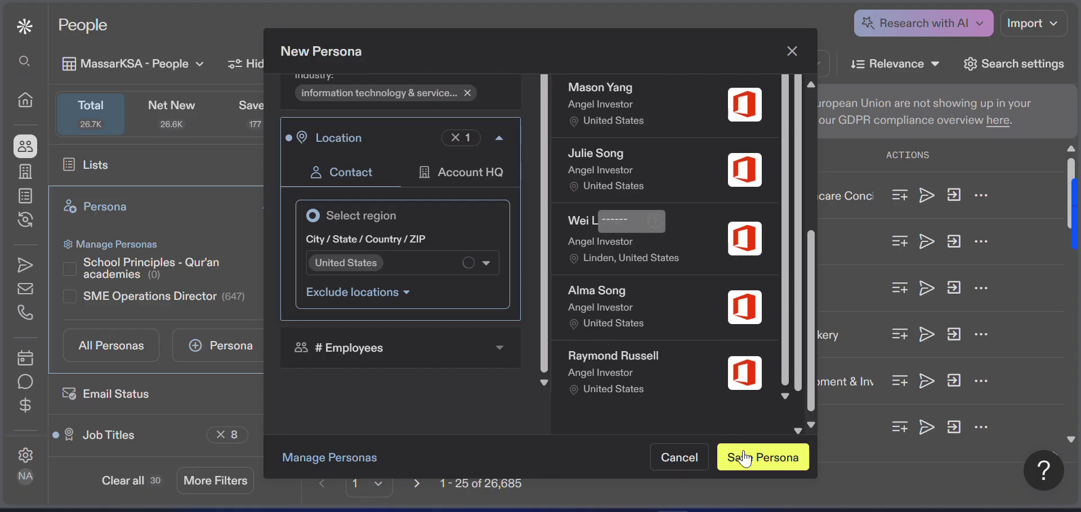
- Name the persona "Microsoft 365", save it and finish its creation after reviewing the summary
{"action": "scroll", "coordinate": [466, 245], "scroll_direction": "up", "scroll_amount": 2}
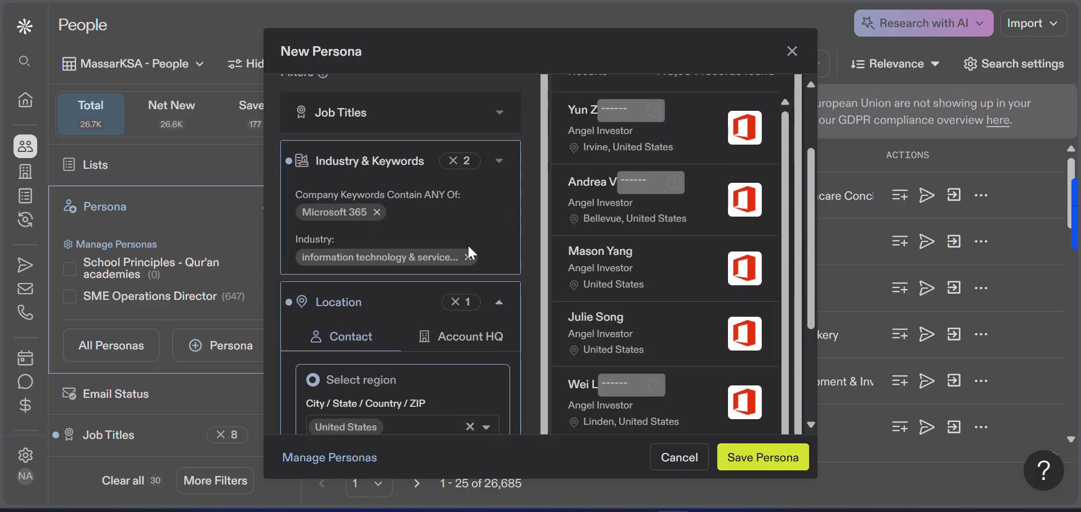
{"action": "scroll", "coordinate": [465, 242], "scroll_direction": "up", "scroll_amount": 2}
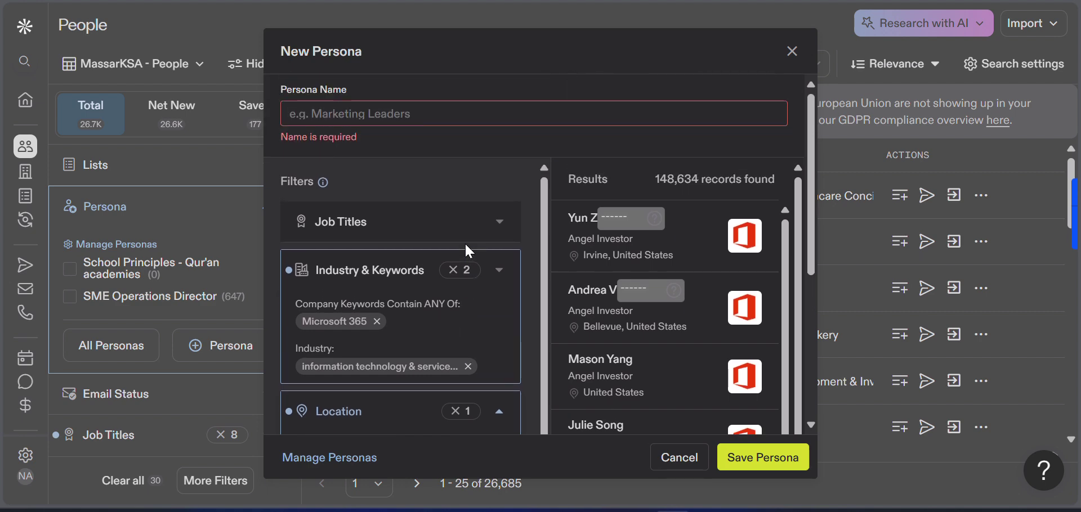
{"action": "left_click", "coordinate": [373, 114]}
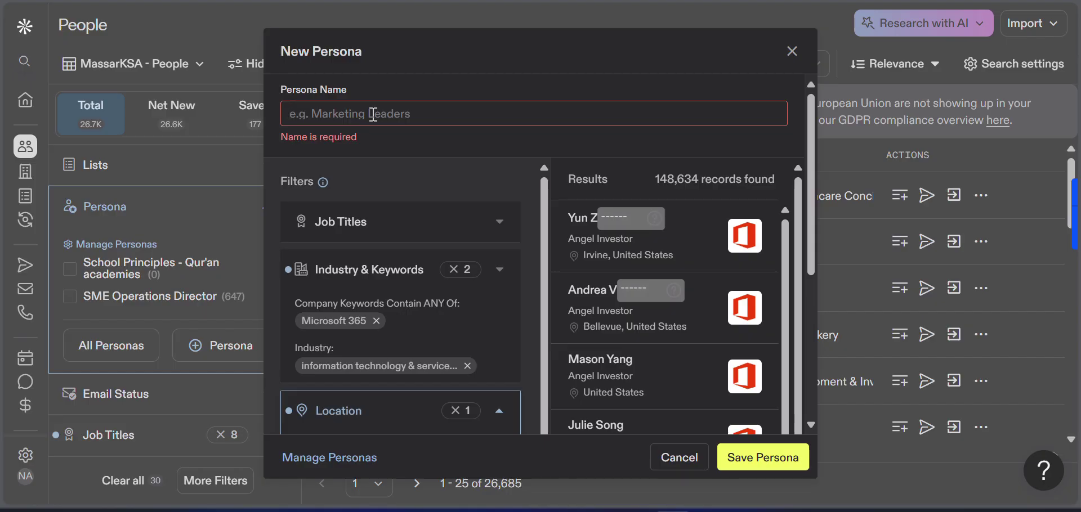
{"action": "type", "text": "Microsoft 365"}
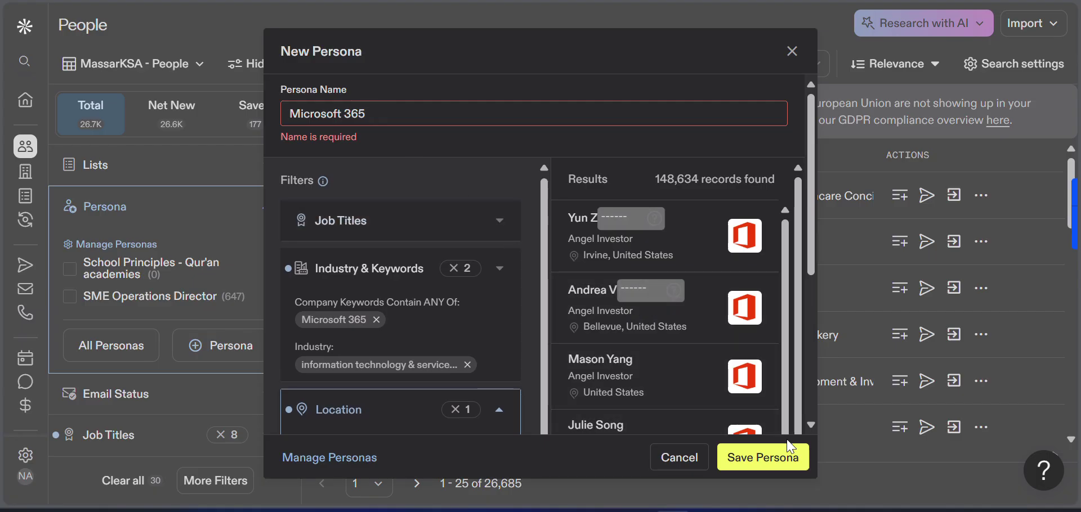
{"action": "left_click", "coordinate": [785, 457]}
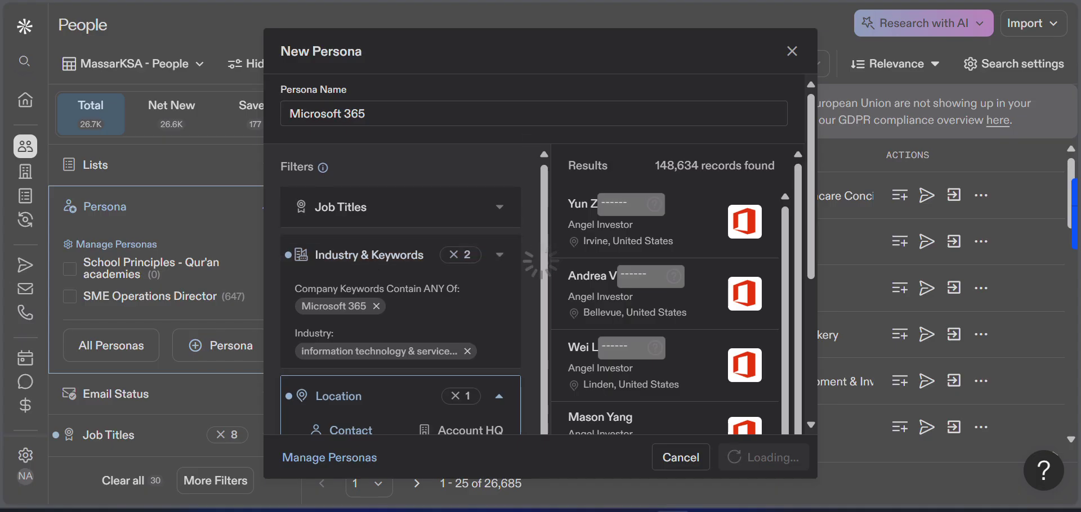
{"action": "scroll", "coordinate": [552, 205], "scroll_direction": "down", "scroll_amount": 3}
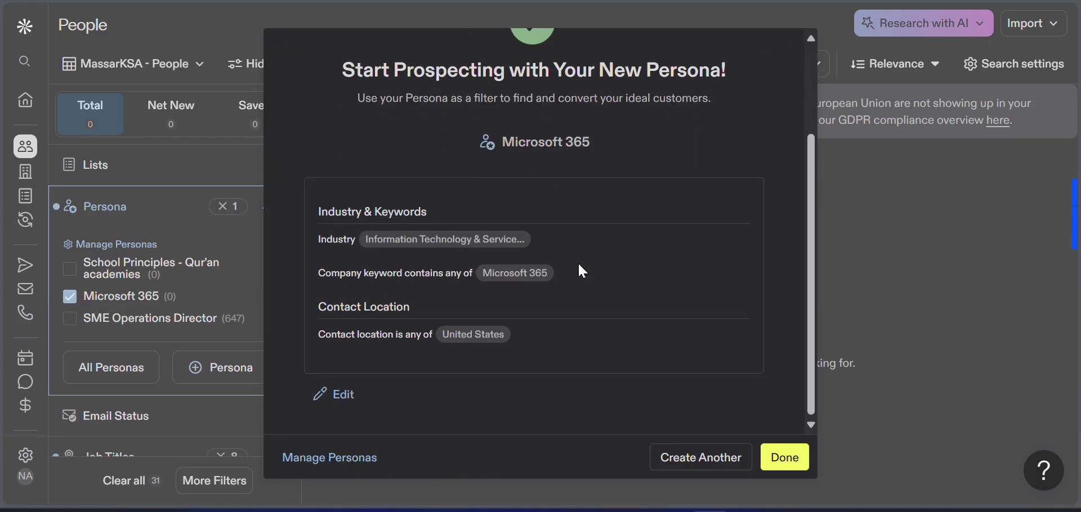
{"action": "left_click", "coordinate": [780, 458]}
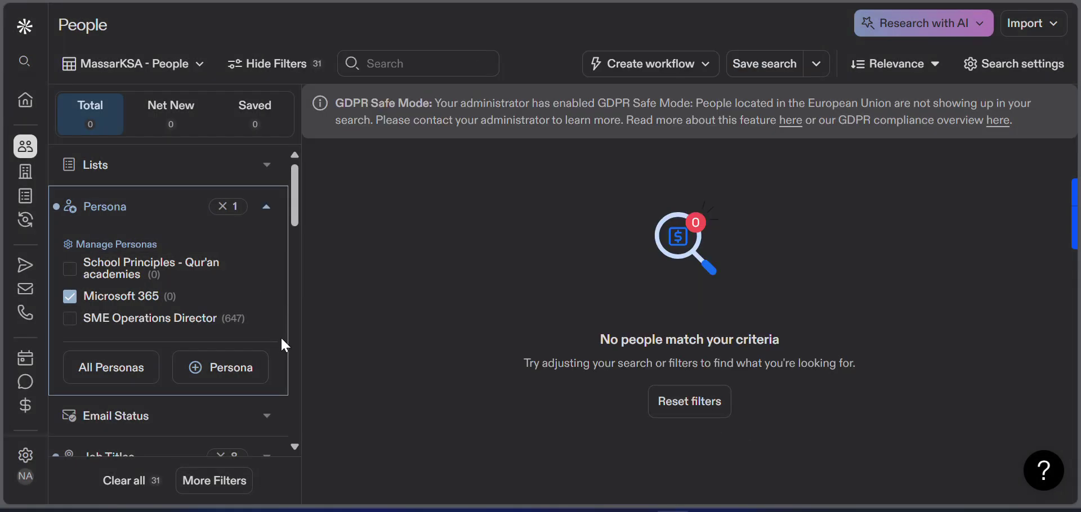
- Remove the Microsoft 365 persona from the People search filters and limit the email status to Verified
{"action": "left_click", "coordinate": [70, 297]}
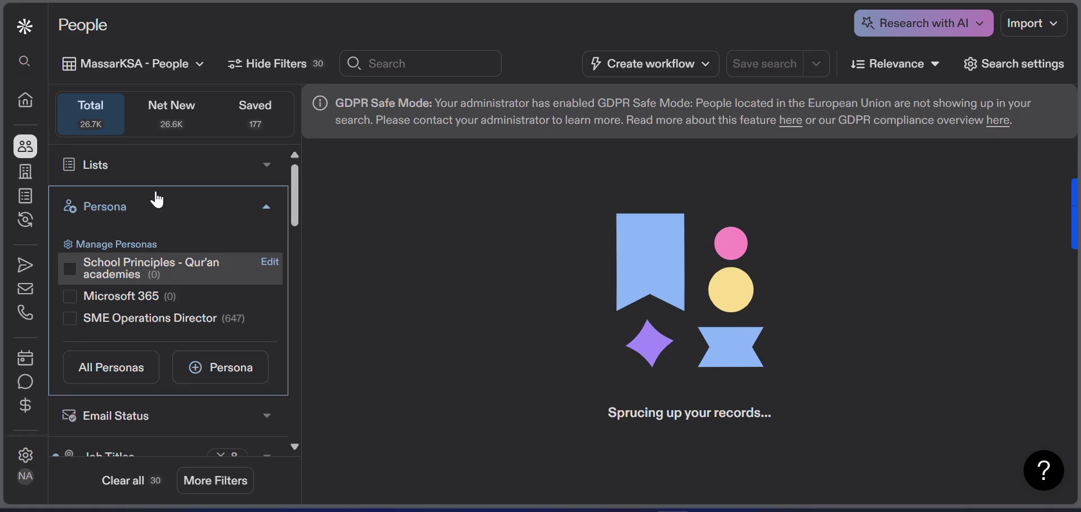
{"action": "scroll", "coordinate": [190, 288], "scroll_direction": "down", "scroll_amount": 3}
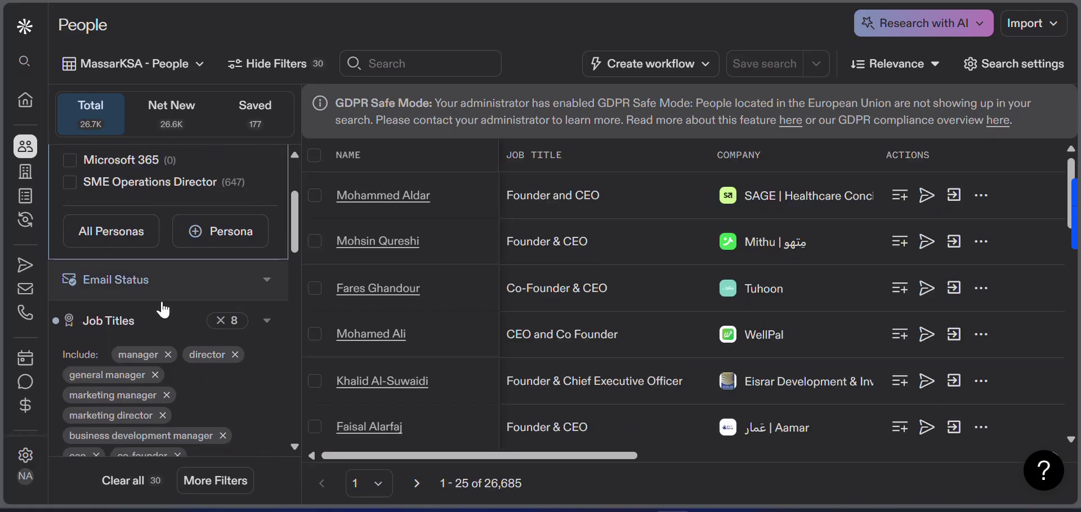
{"action": "left_click", "coordinate": [264, 282]}
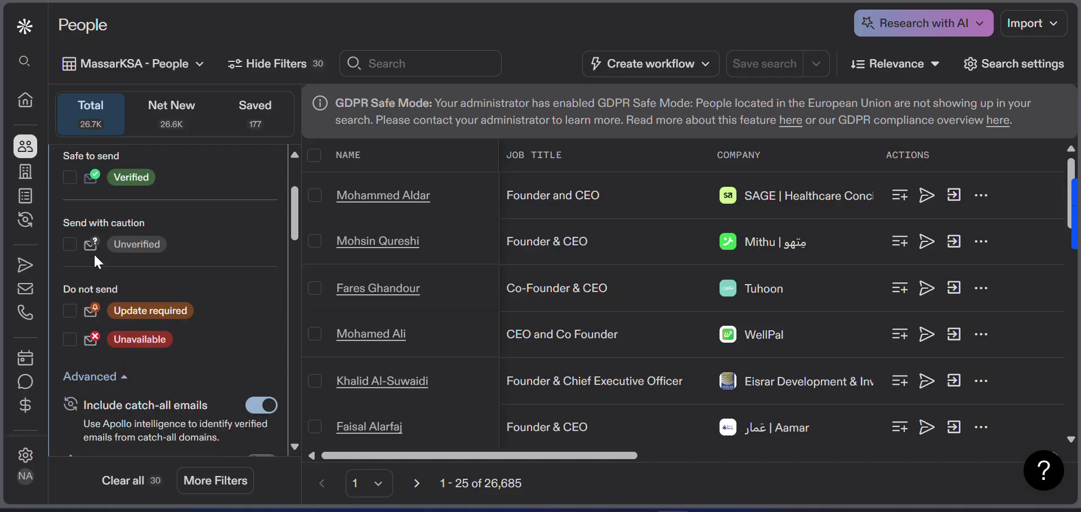
{"action": "scroll", "coordinate": [79, 282], "scroll_direction": "up", "scroll_amount": 2}
{"action": "left_click", "coordinate": [69, 250]}
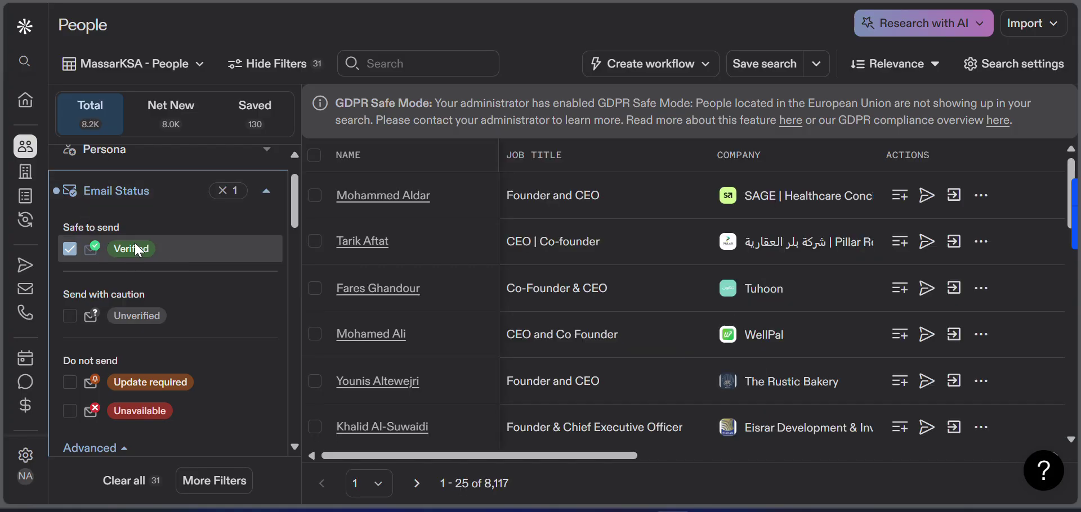
- Review the remaining Email Status and Job Titles filters, and expand Company & Lookalikes to examine its options
{"action": "scroll", "coordinate": [141, 264], "scroll_direction": "down", "scroll_amount": 3}
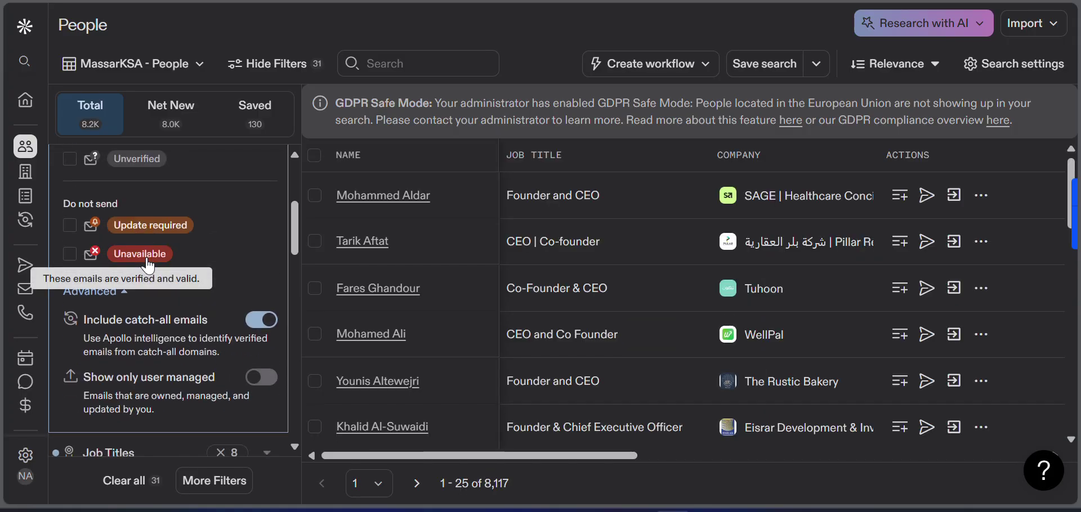
{"action": "scroll", "coordinate": [148, 264], "scroll_direction": "down", "scroll_amount": 5}
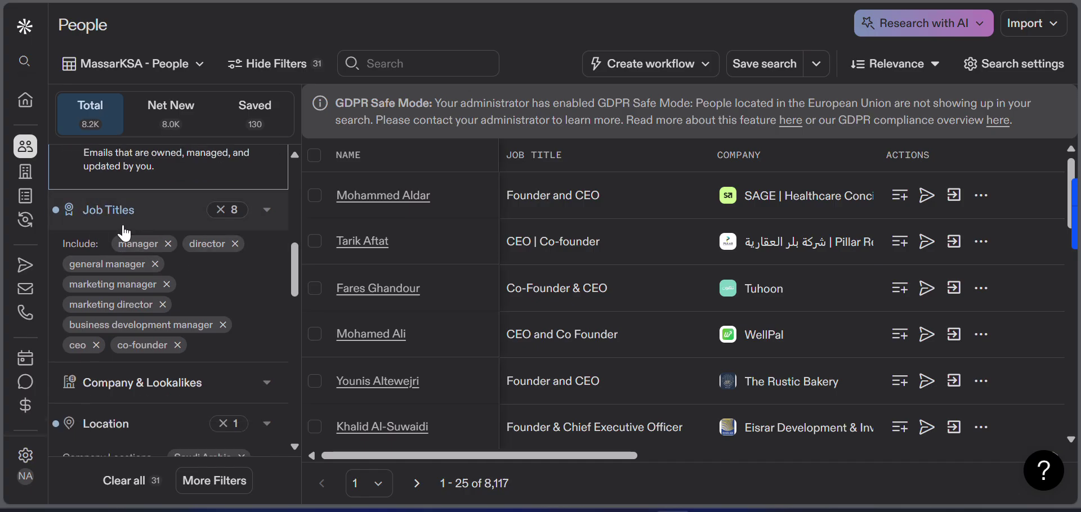
{"action": "scroll", "coordinate": [232, 281], "scroll_direction": "down", "scroll_amount": 2}
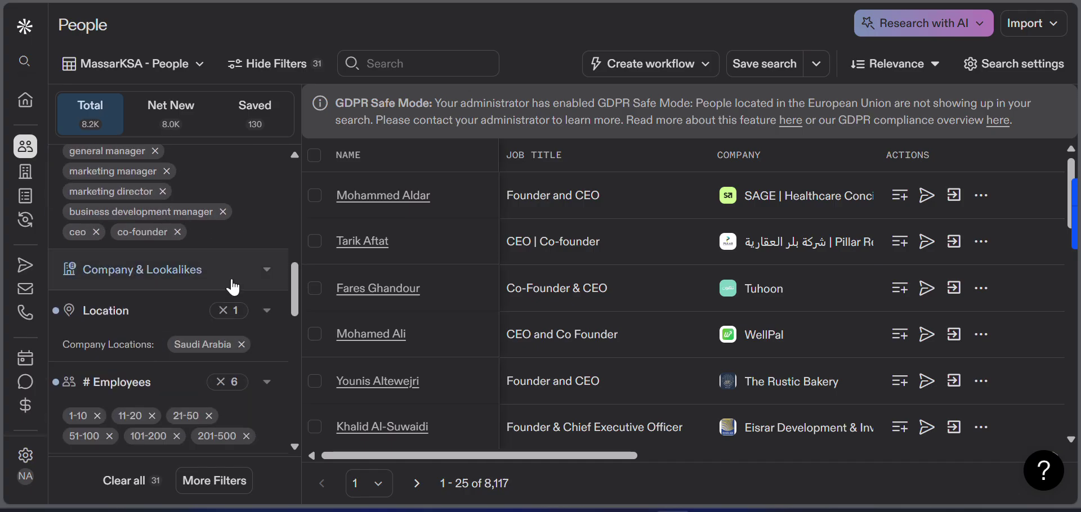
{"action": "left_click", "coordinate": [186, 260]}
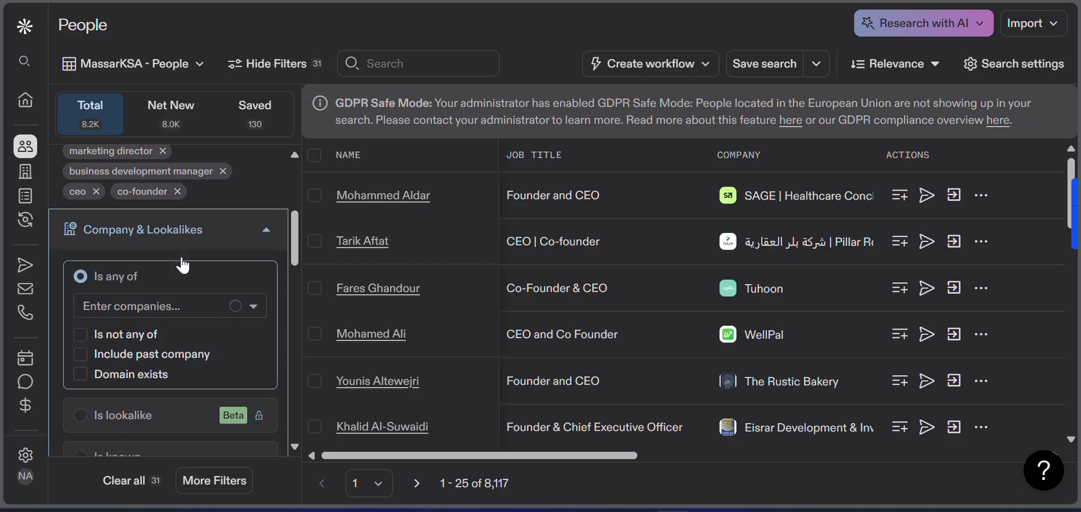
{"action": "scroll", "coordinate": [182, 264], "scroll_direction": "down", "scroll_amount": 1}
{"action": "scroll", "coordinate": [181, 262], "scroll_direction": "down", "scroll_amount": 1}
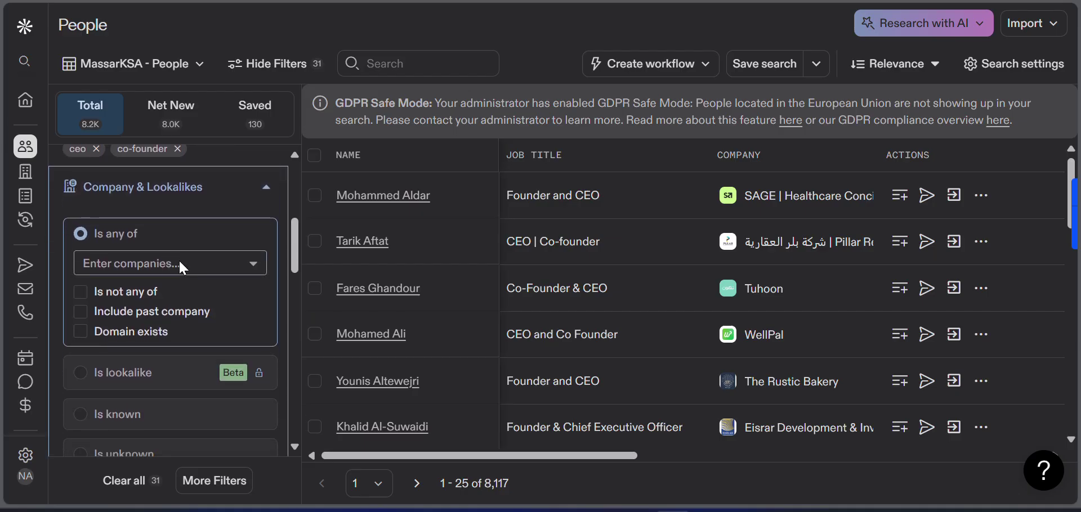
- Limit the Company & Lookalikes filter to people whose company is any of Google
{"action": "left_click", "coordinate": [178, 259]}
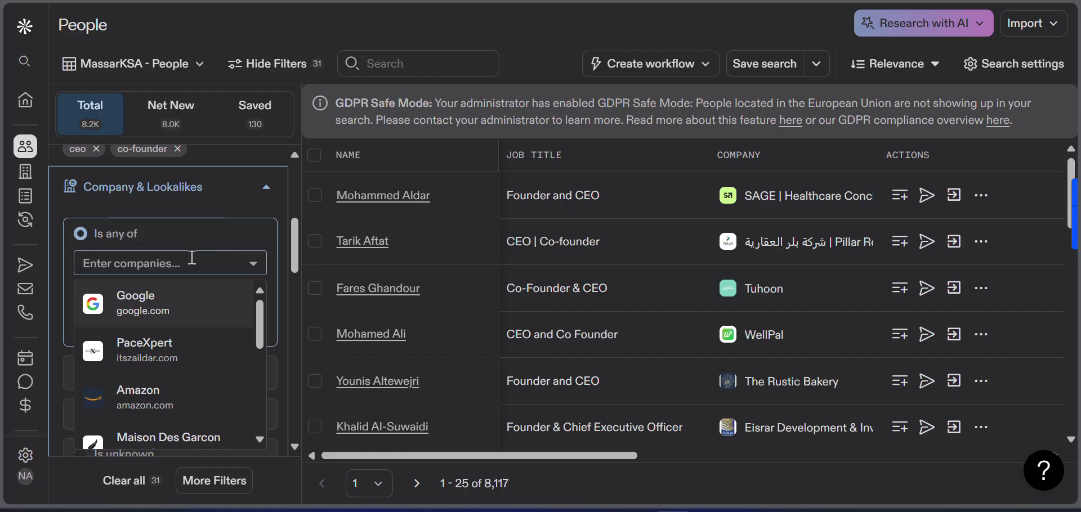
{"action": "scroll", "coordinate": [215, 232], "scroll_direction": "up", "scroll_amount": 8}
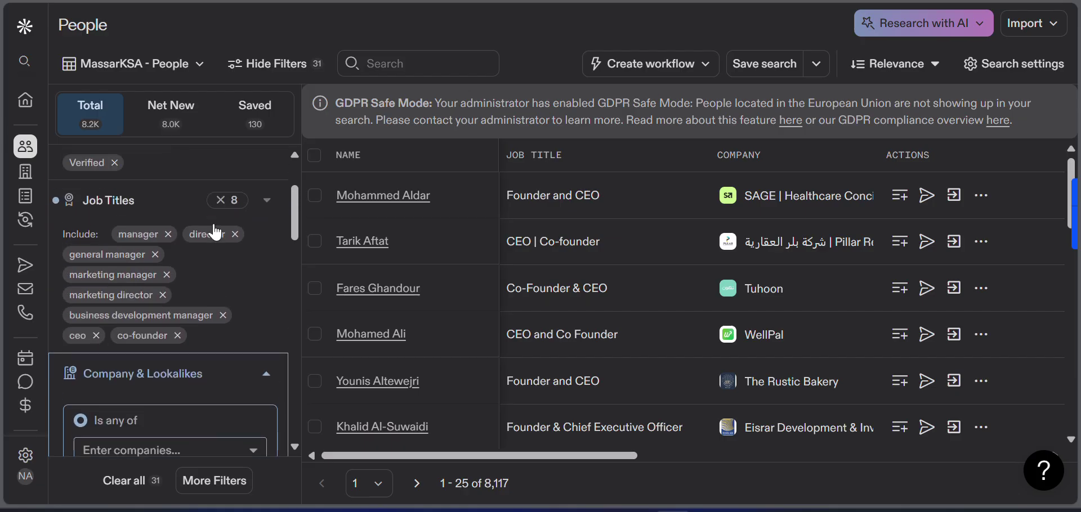
{"action": "scroll", "coordinate": [213, 222], "scroll_direction": "down", "scroll_amount": 15}
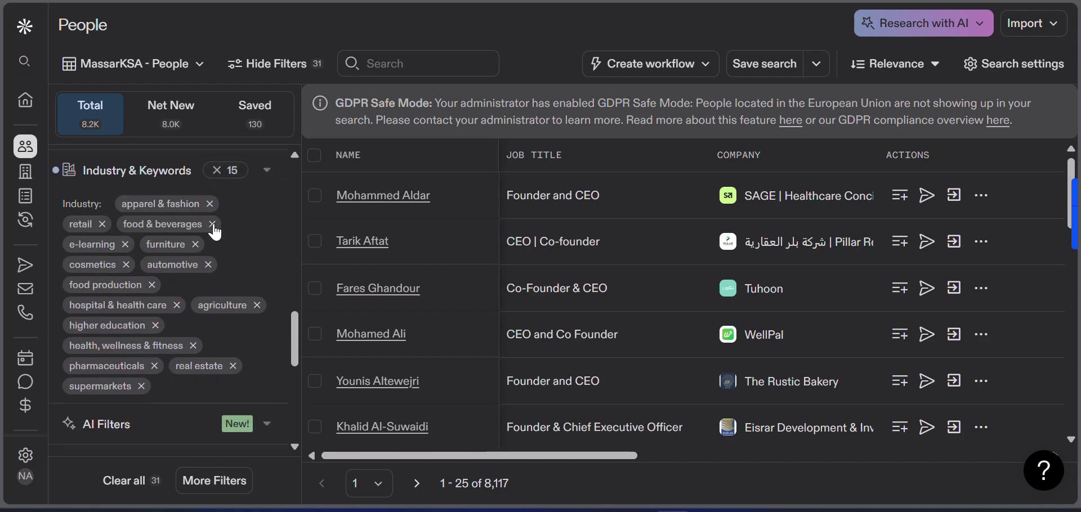
{"action": "scroll", "coordinate": [213, 228], "scroll_direction": "up", "scroll_amount": 10}
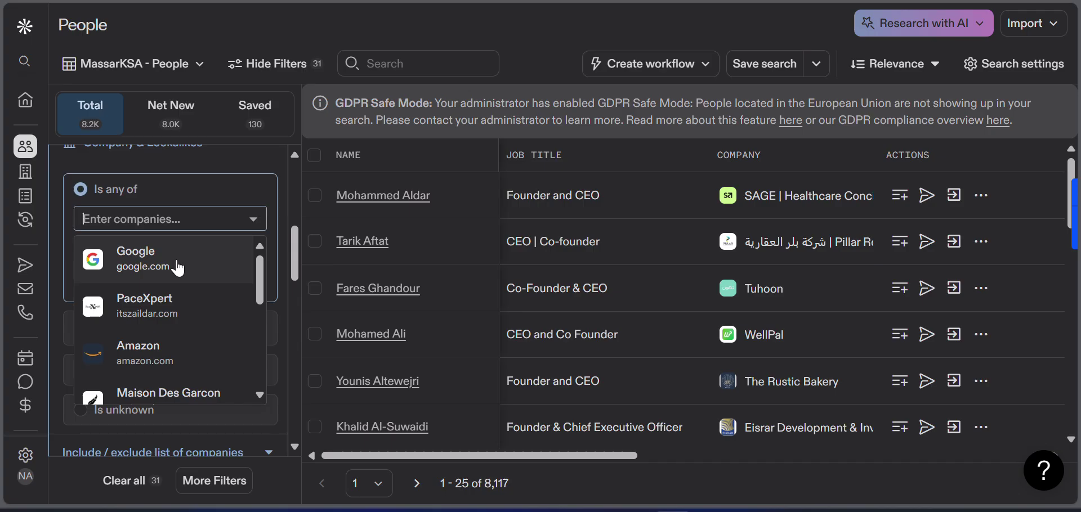
{"action": "left_click", "coordinate": [192, 275]}
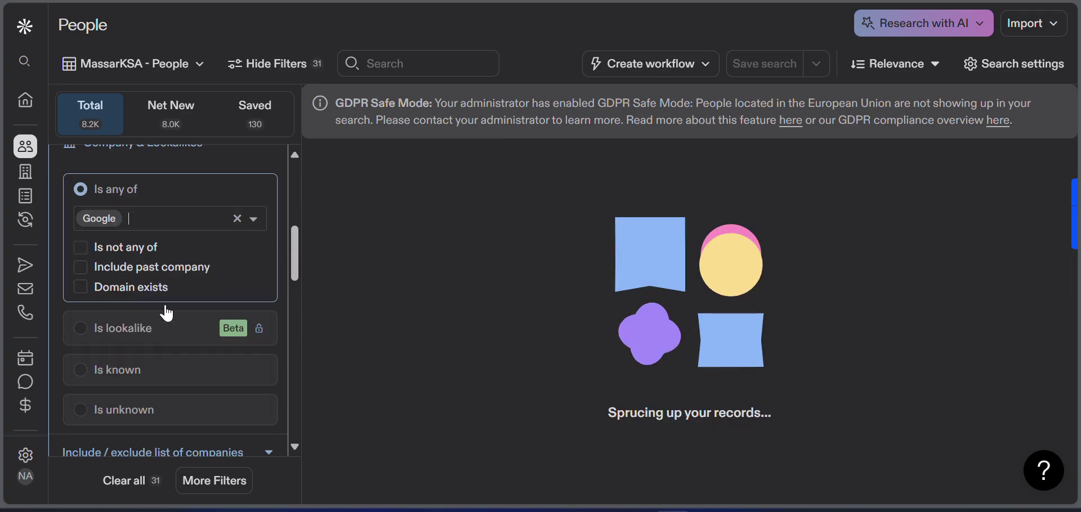
- Try to switch the Company & Lookalikes filter to Is lookalike, and close the pricing offer
{"action": "scroll", "coordinate": [169, 310], "scroll_direction": "down", "scroll_amount": 2}
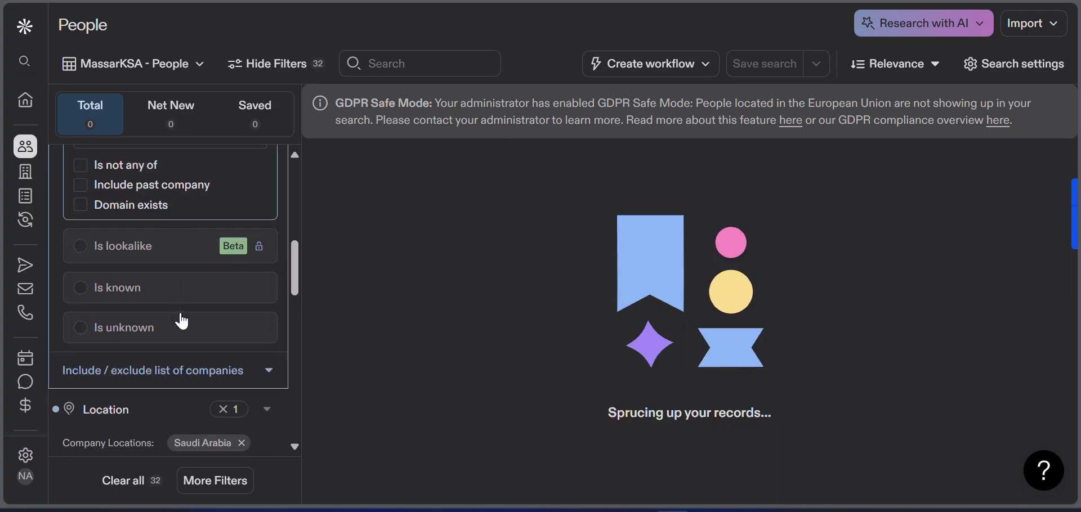
{"action": "left_click", "coordinate": [88, 249]}
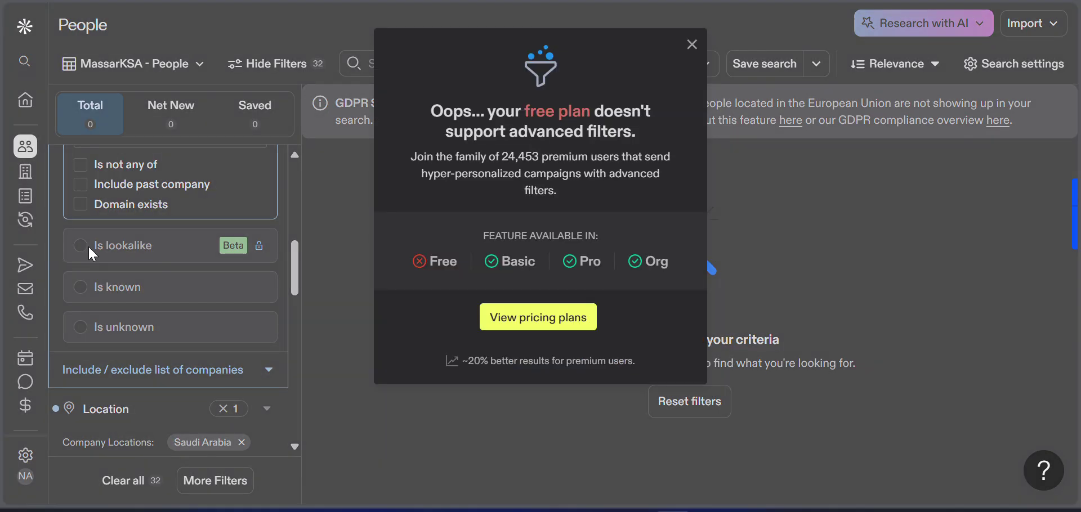
{"action": "left_click", "coordinate": [692, 44]}
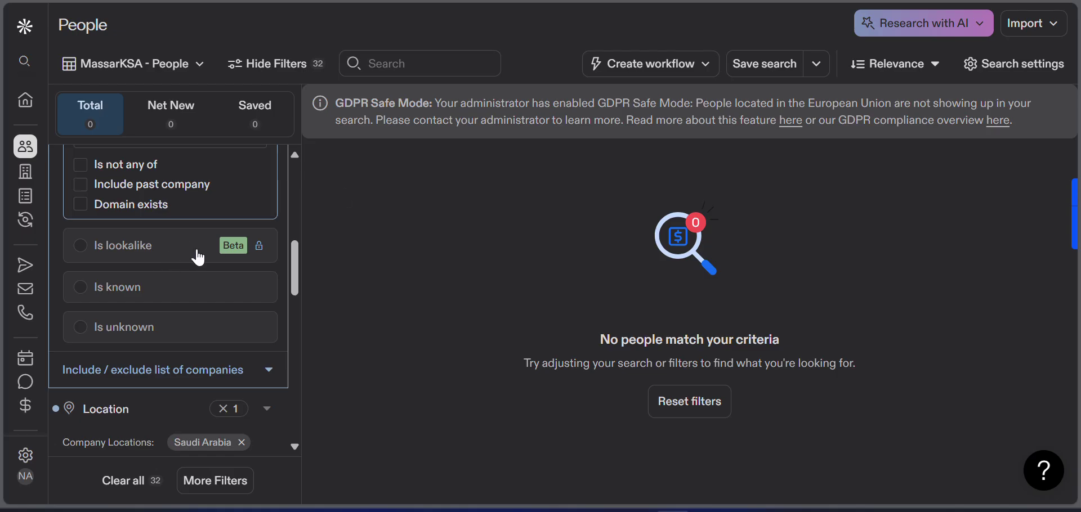
{"action": "scroll", "coordinate": [193, 258], "scroll_direction": "up", "scroll_amount": 1}
{"action": "scroll", "coordinate": [194, 258], "scroll_direction": "up", "scroll_amount": 4}
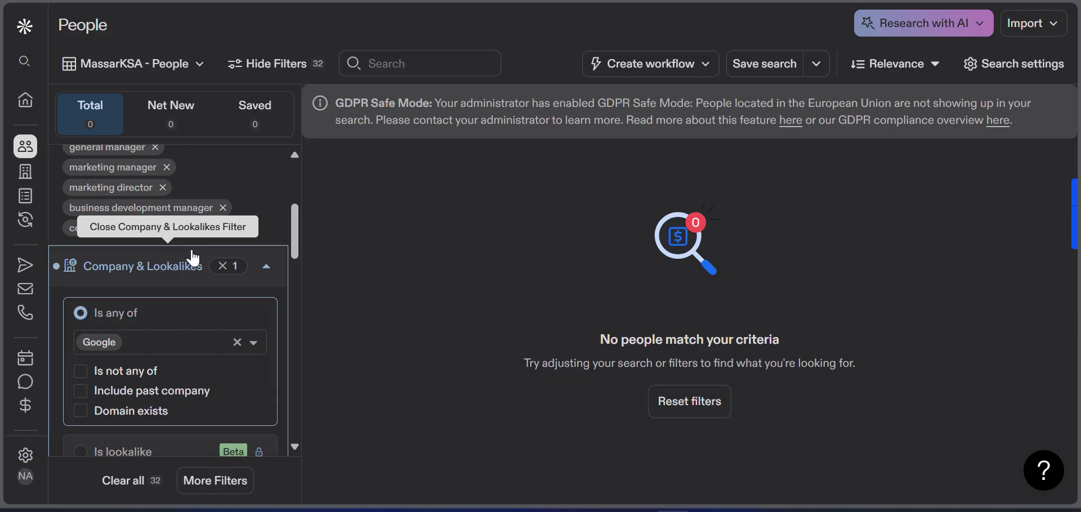
- Remove the Saudi Arabia company location from the Location filter
{"action": "scroll", "coordinate": [192, 258], "scroll_direction": "down", "scroll_amount": 5}
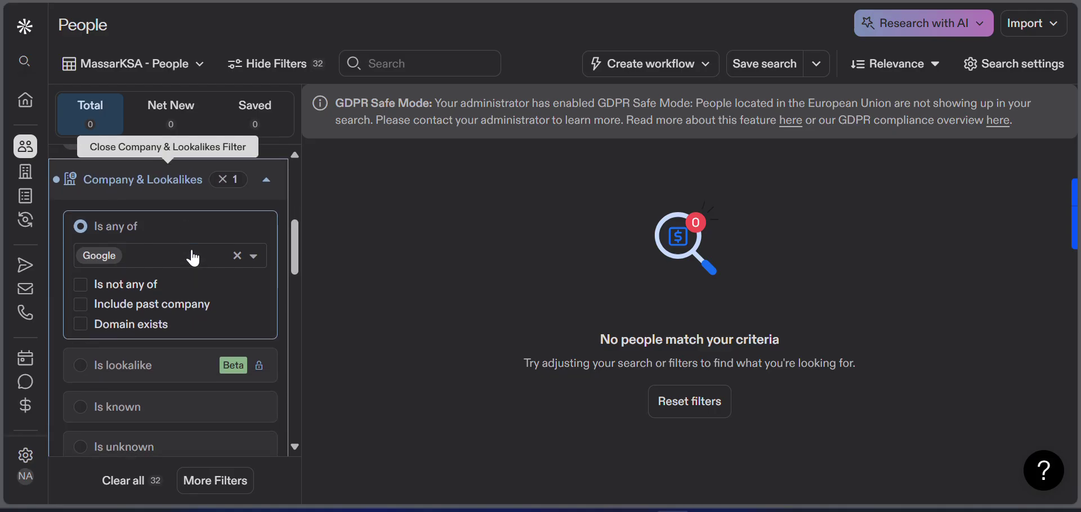
{"action": "scroll", "coordinate": [192, 258], "scroll_direction": "down", "scroll_amount": 2}
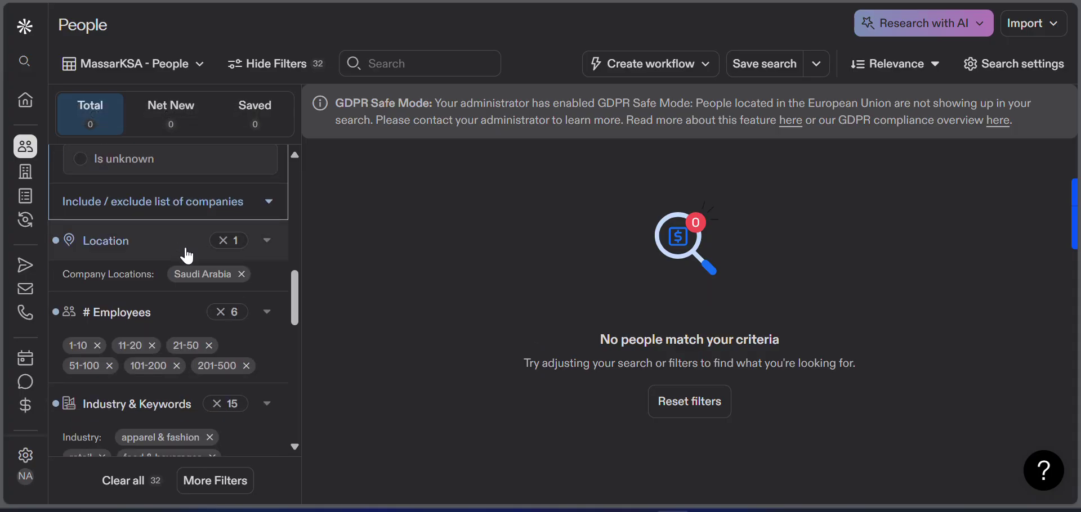
{"action": "left_click", "coordinate": [201, 284]}
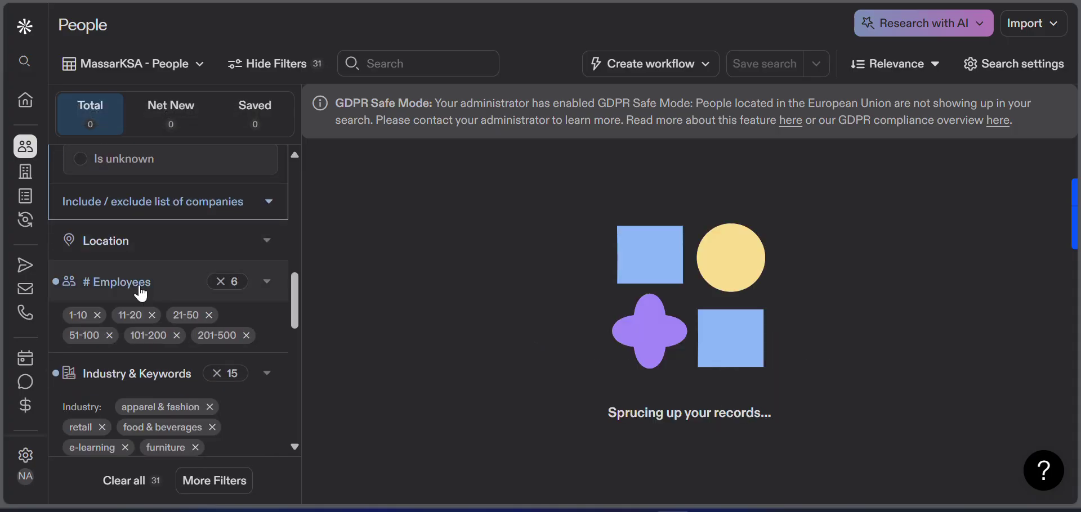
- Review the # Employees and Industry & Keywords filters, and expand AI Filters to examine its options
{"action": "scroll", "coordinate": [139, 286], "scroll_direction": "down", "scroll_amount": 2}
{"action": "scroll", "coordinate": [138, 284], "scroll_direction": "up", "scroll_amount": 3}
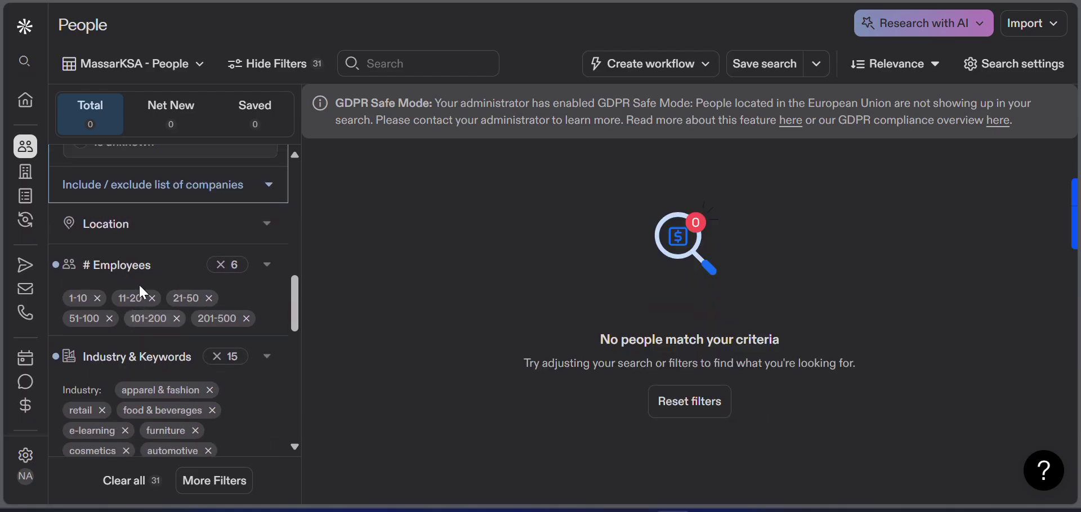
{"action": "scroll", "coordinate": [139, 283], "scroll_direction": "down", "scroll_amount": 2}
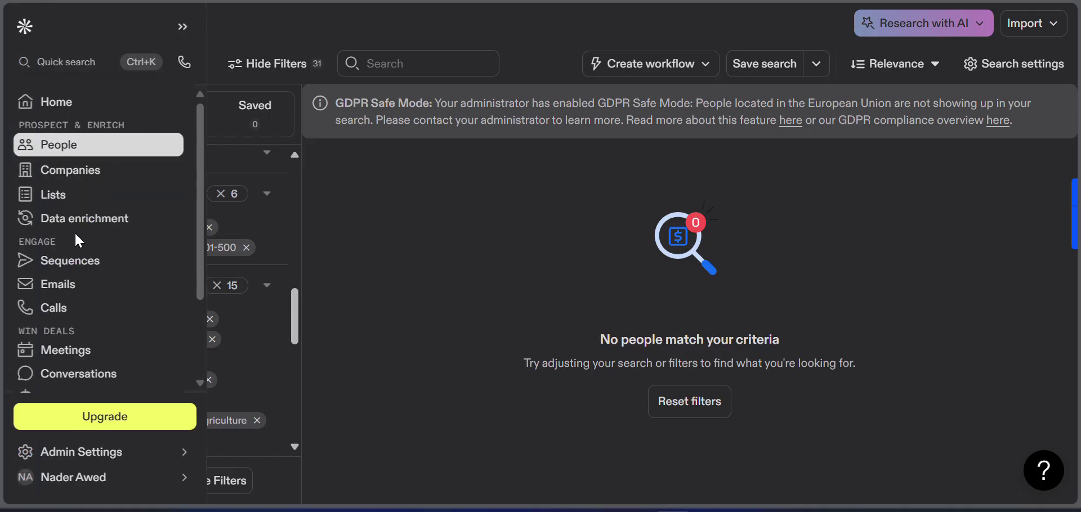
{"action": "scroll", "coordinate": [220, 262], "scroll_direction": "down", "scroll_amount": 4}
{"action": "scroll", "coordinate": [219, 259], "scroll_direction": "down", "scroll_amount": 1}
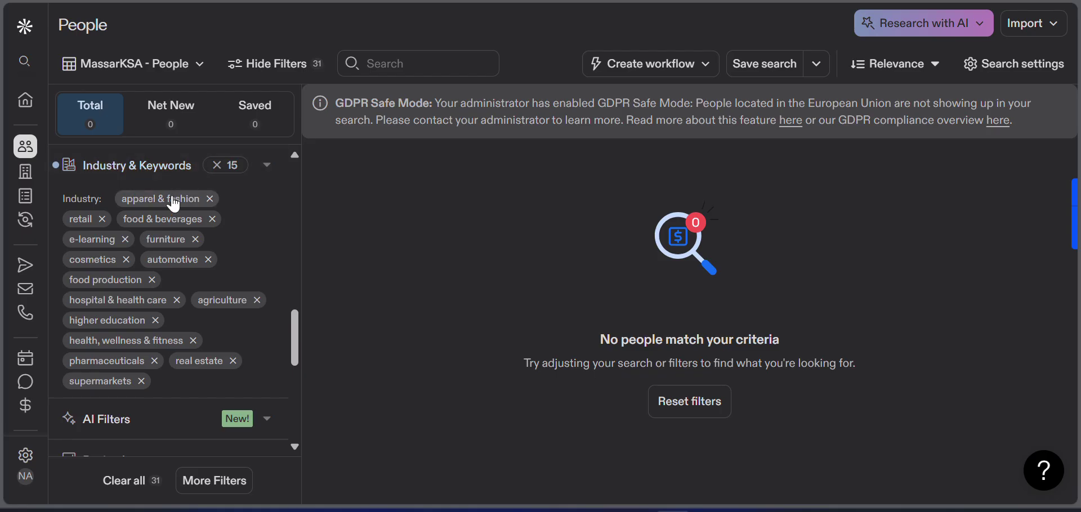
{"action": "scroll", "coordinate": [173, 202], "scroll_direction": "down", "scroll_amount": 7}
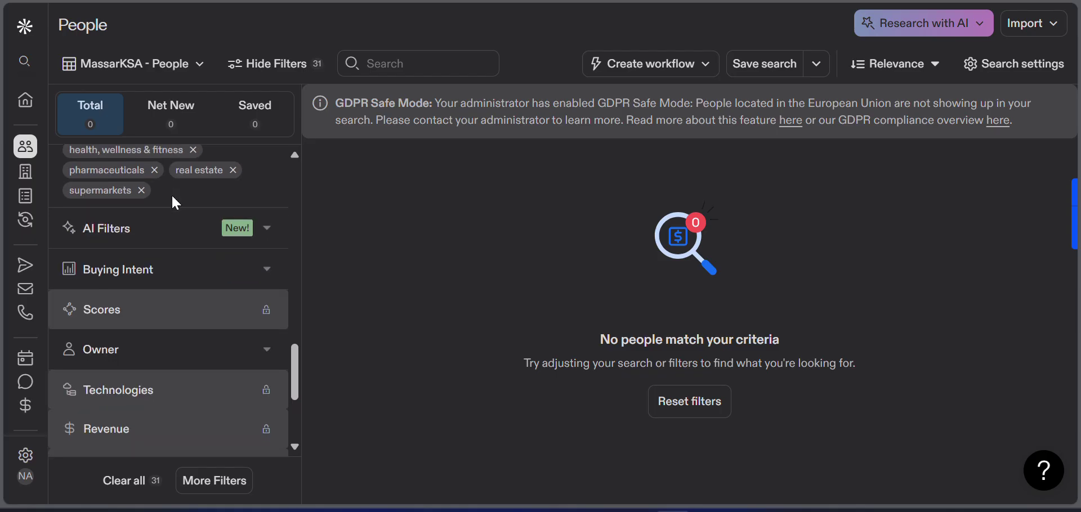
{"action": "left_click", "coordinate": [267, 229]}
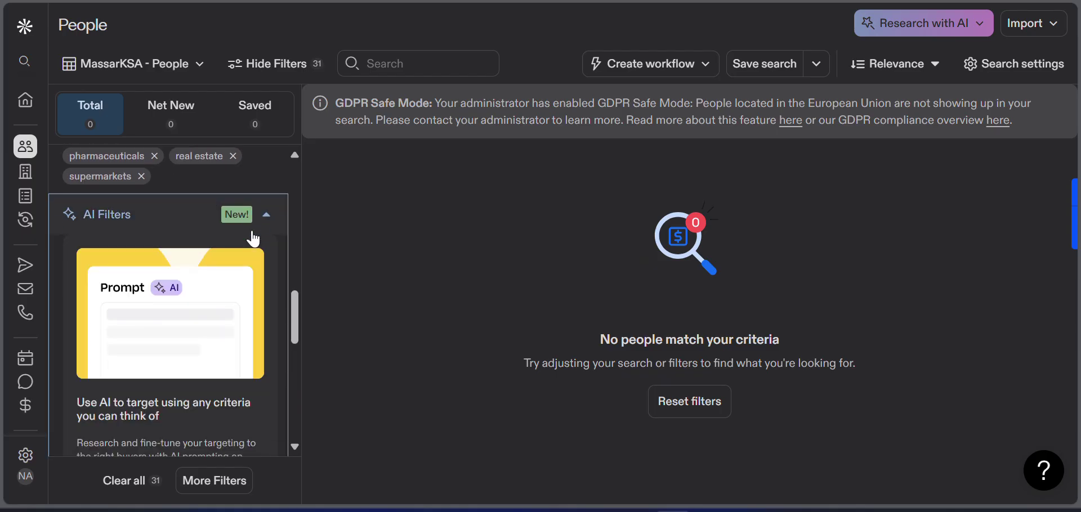
{"action": "scroll", "coordinate": [254, 234], "scroll_direction": "down", "scroll_amount": 10}
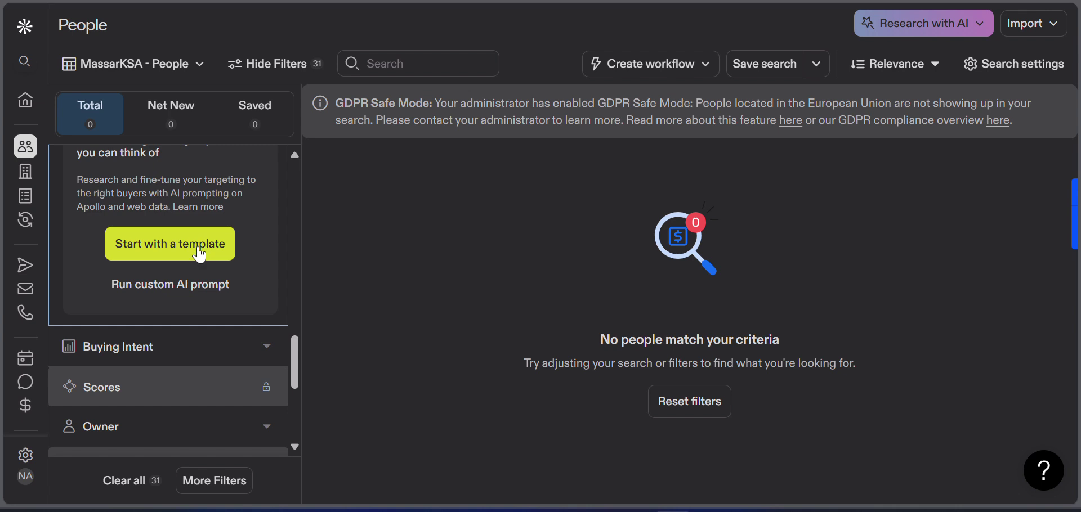
- Start an AI filter from the Confirm decision-maker template under Improve your targeting
{"action": "left_click", "coordinate": [217, 252]}
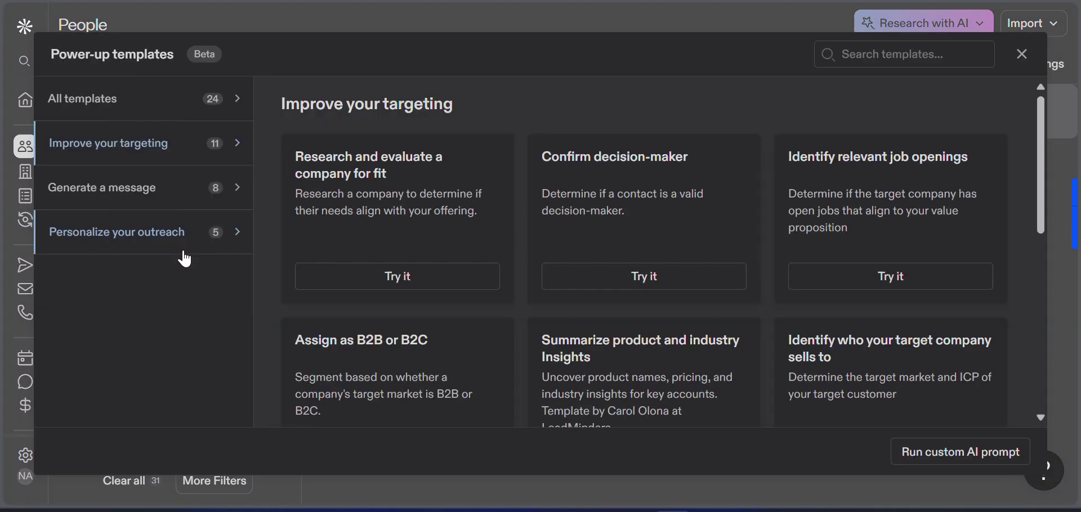
{"action": "scroll", "coordinate": [415, 272], "scroll_direction": "down", "scroll_amount": 1}
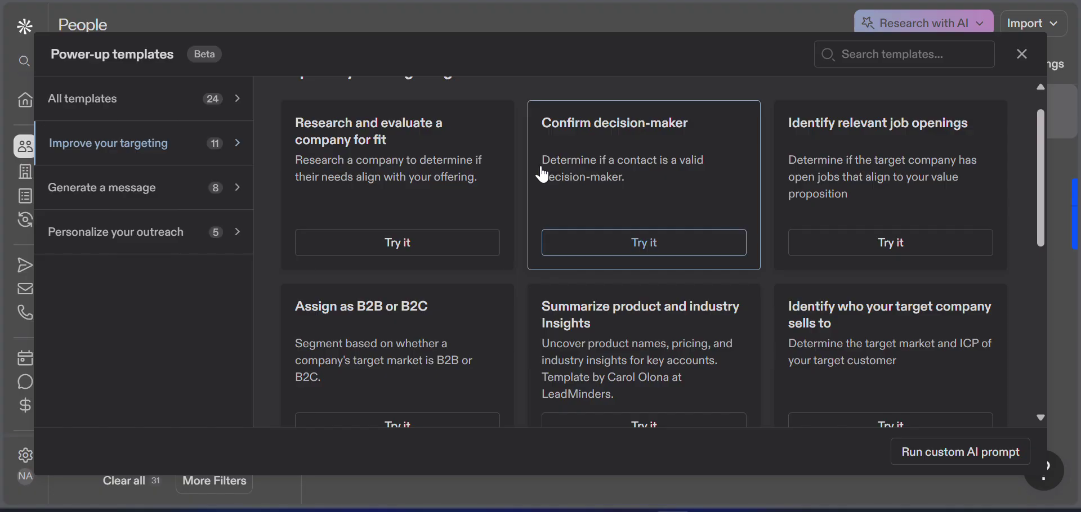
{"action": "left_click", "coordinate": [627, 235]}
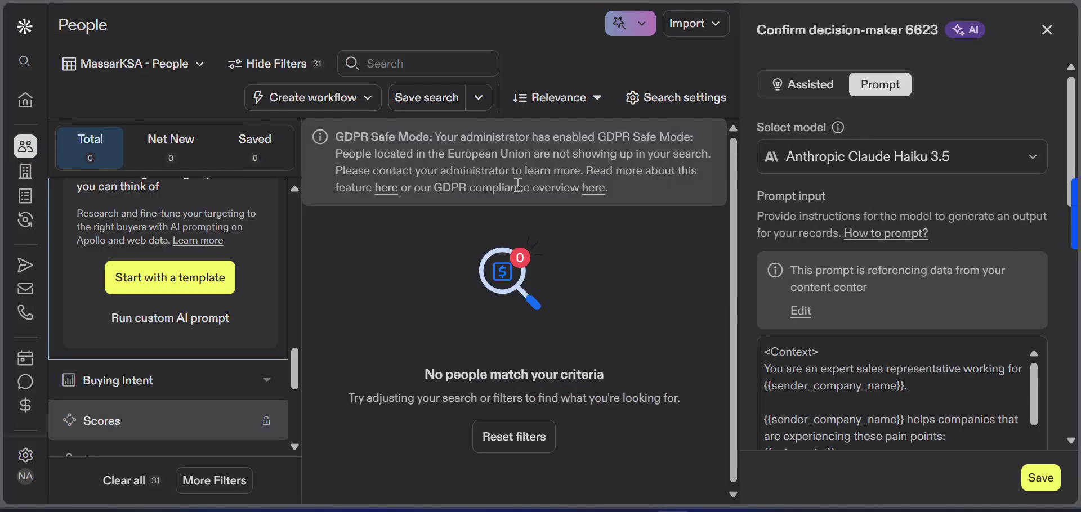
- Dismiss the Outbound copilot promotion and set the Confirm decision-maker prompt's model to OpenAI GPT-4o mini
{"action": "scroll", "coordinate": [895, 264], "scroll_direction": "down", "scroll_amount": 2}
{"action": "scroll", "coordinate": [814, 265], "scroll_direction": "up", "scroll_amount": 2}
{"action": "left_click", "coordinate": [874, 156]}
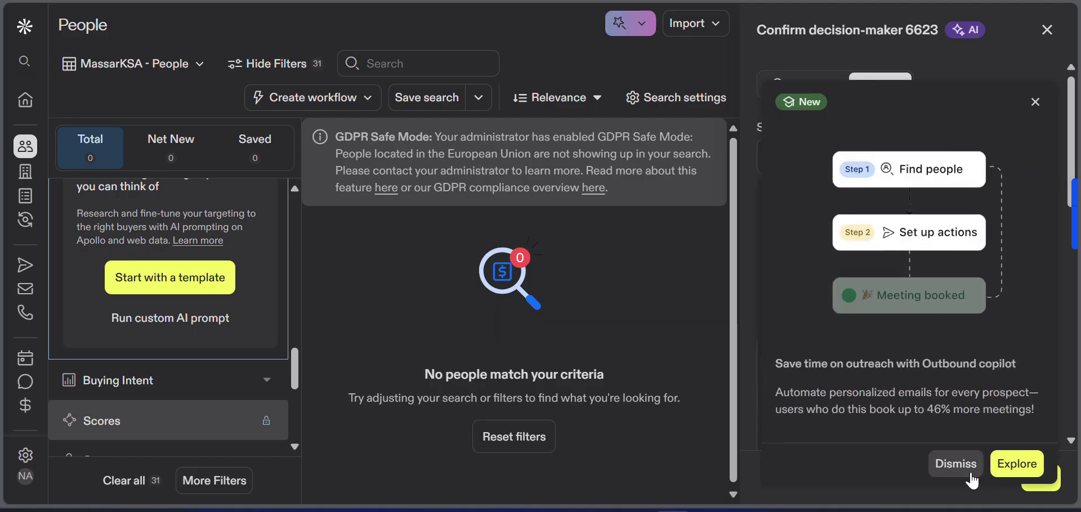
{"action": "left_click", "coordinate": [953, 463]}
{"action": "left_click", "coordinate": [916, 156]}
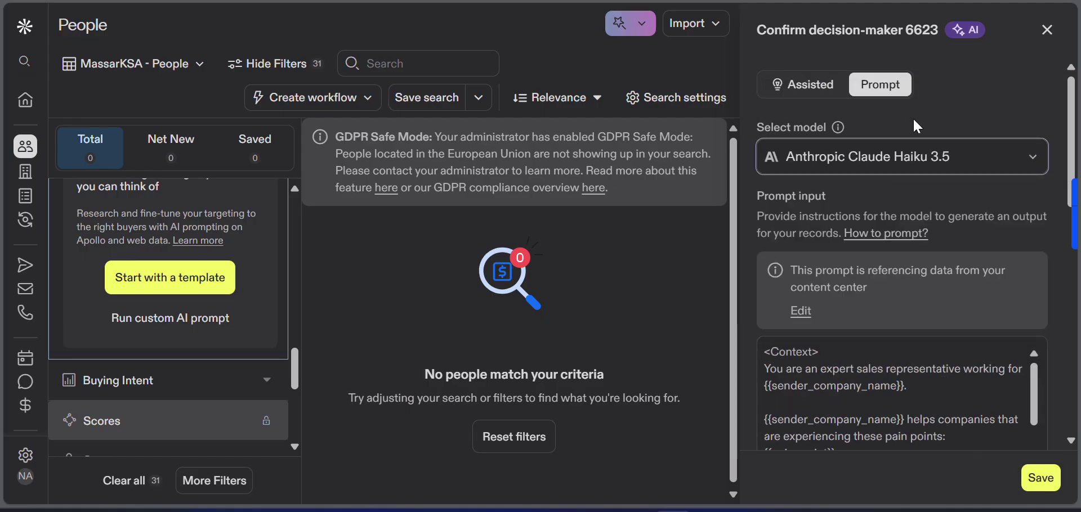
{"action": "left_click", "coordinate": [969, 160]}
{"action": "left_click", "coordinate": [896, 269]}
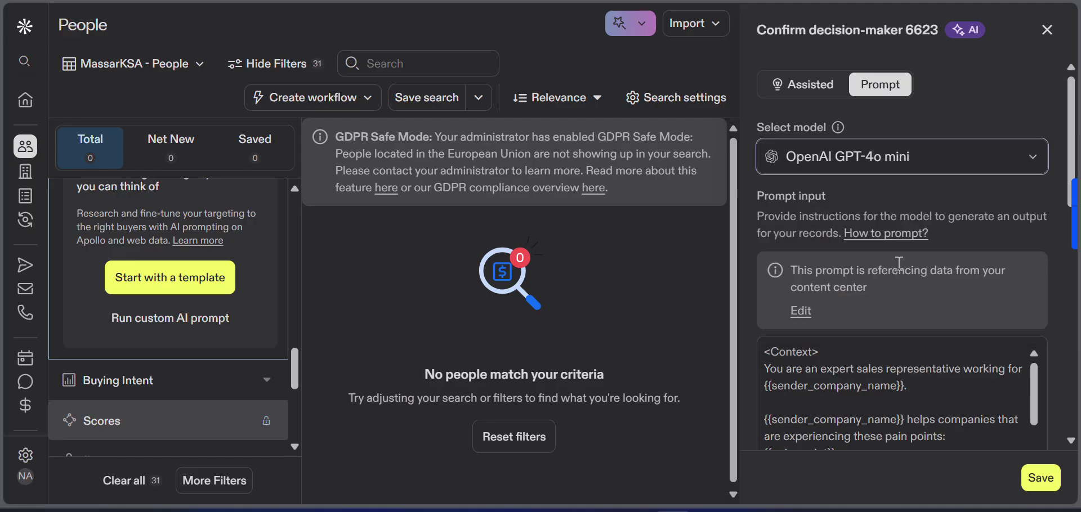
- Read through the Confirm decision-maker prompt, examining its context, objective, decision criteria and required output format
{"action": "scroll", "coordinate": [877, 366], "scroll_direction": "down", "scroll_amount": 5}
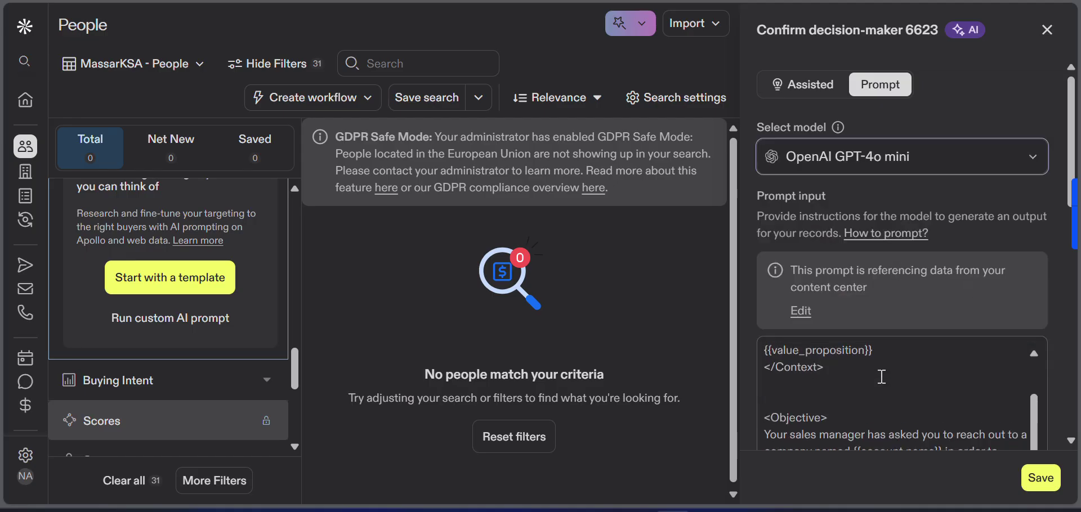
{"action": "scroll", "coordinate": [877, 363], "scroll_direction": "up", "scroll_amount": 5}
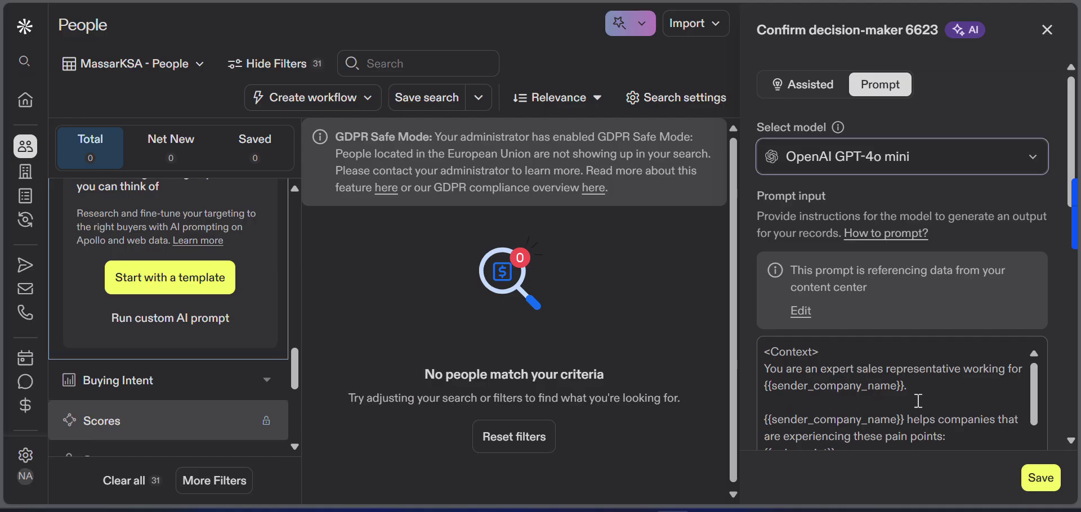
{"action": "triple_click", "coordinate": [866, 388]}
{"action": "scroll", "coordinate": [850, 386], "scroll_direction": "down", "scroll_amount": 1}
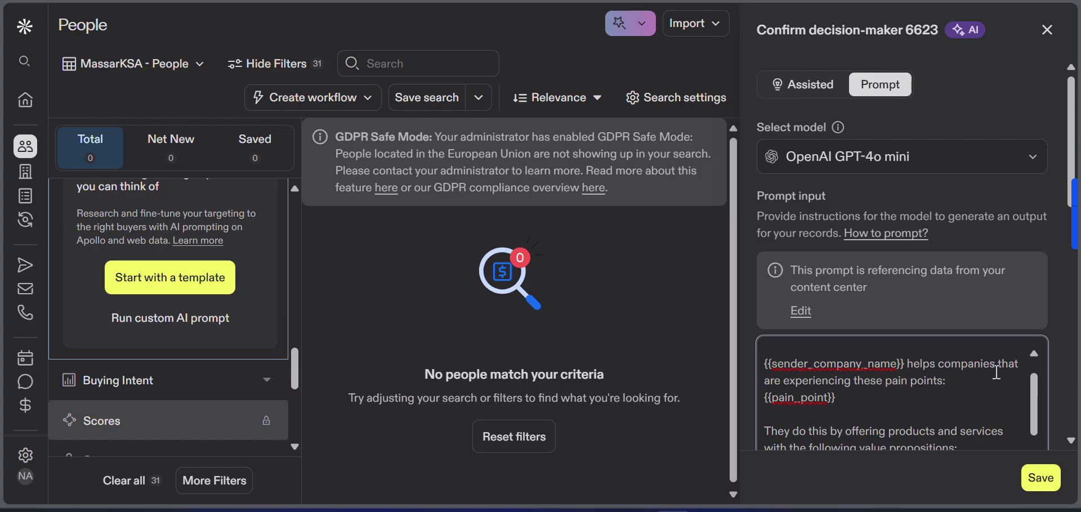
{"action": "scroll", "coordinate": [869, 394], "scroll_direction": "down", "scroll_amount": 5}
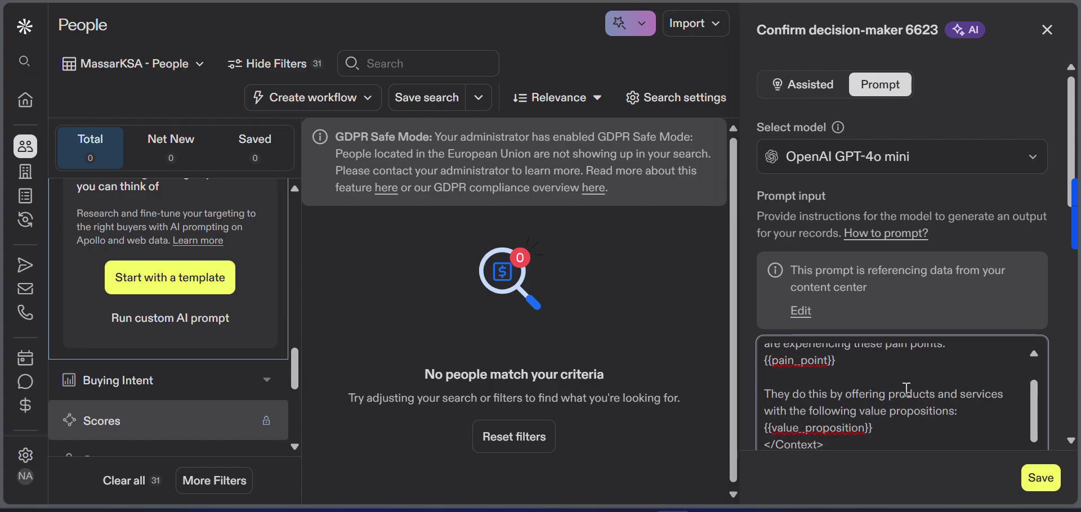
{"action": "scroll", "coordinate": [824, 394], "scroll_direction": "down", "scroll_amount": 2}
{"action": "scroll", "coordinate": [807, 406], "scroll_direction": "up", "scroll_amount": 3}
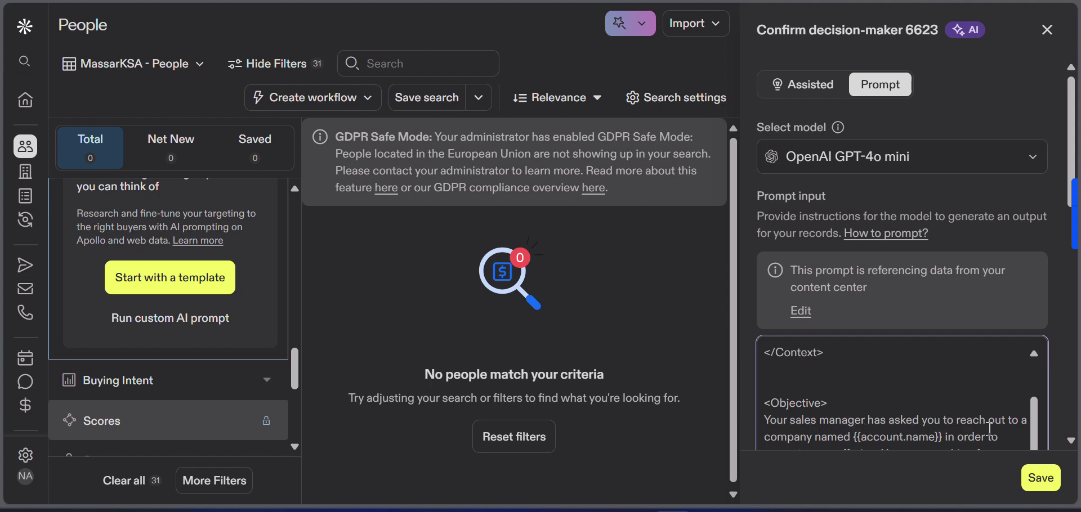
{"action": "scroll", "coordinate": [856, 404], "scroll_direction": "down", "scroll_amount": 1}
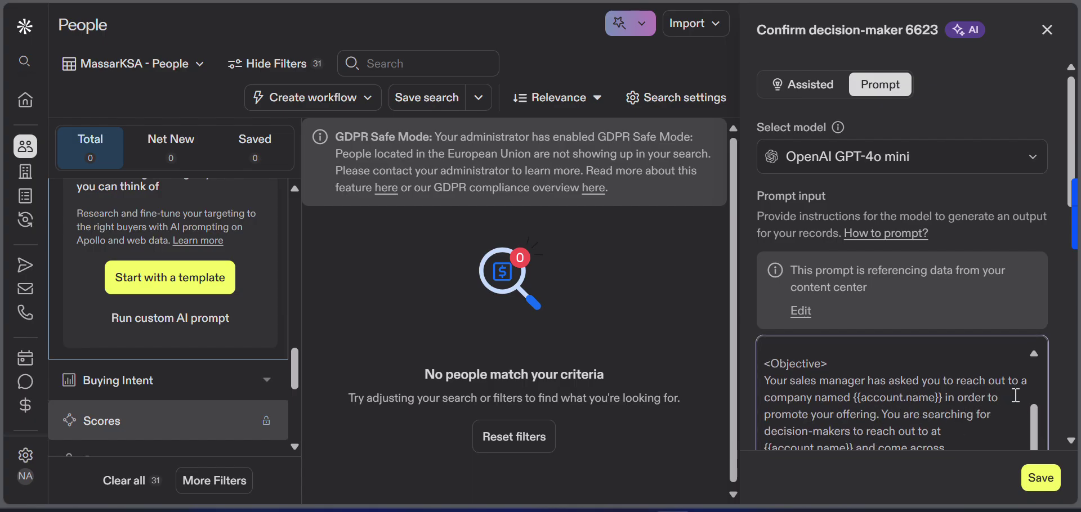
{"action": "scroll", "coordinate": [817, 429], "scroll_direction": "down", "scroll_amount": 3}
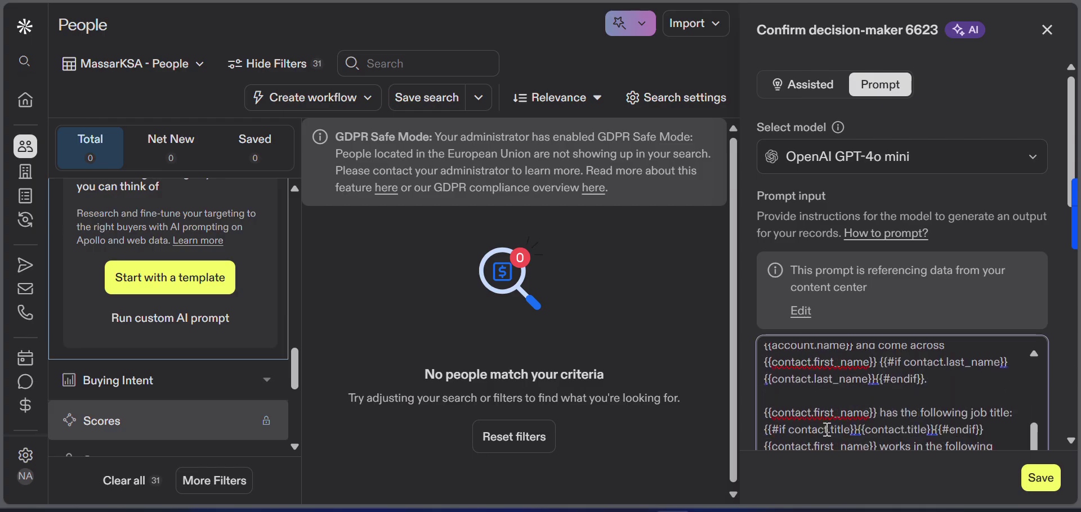
{"action": "scroll", "coordinate": [827, 431], "scroll_direction": "down", "scroll_amount": 1}
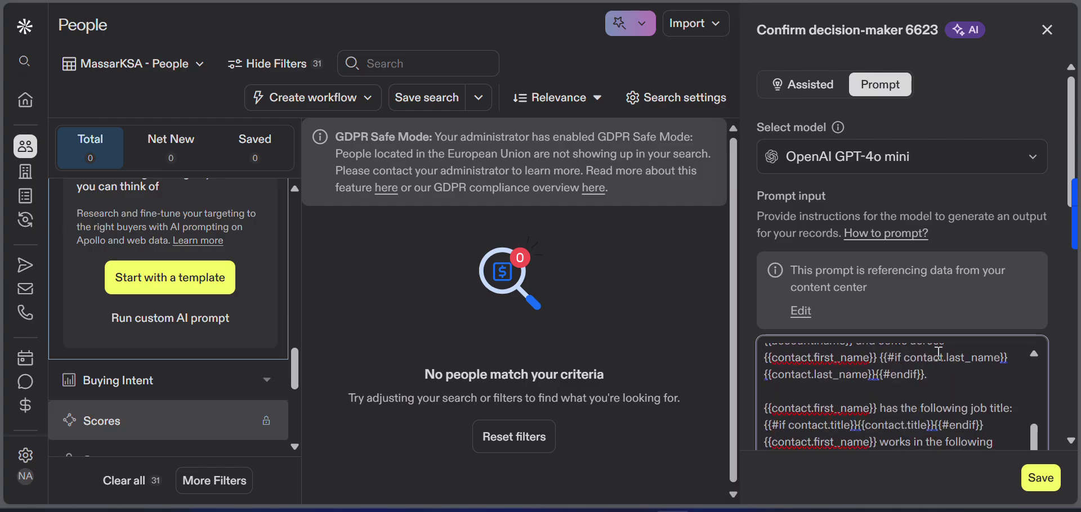
{"action": "scroll", "coordinate": [862, 397], "scroll_direction": "down", "scroll_amount": 5}
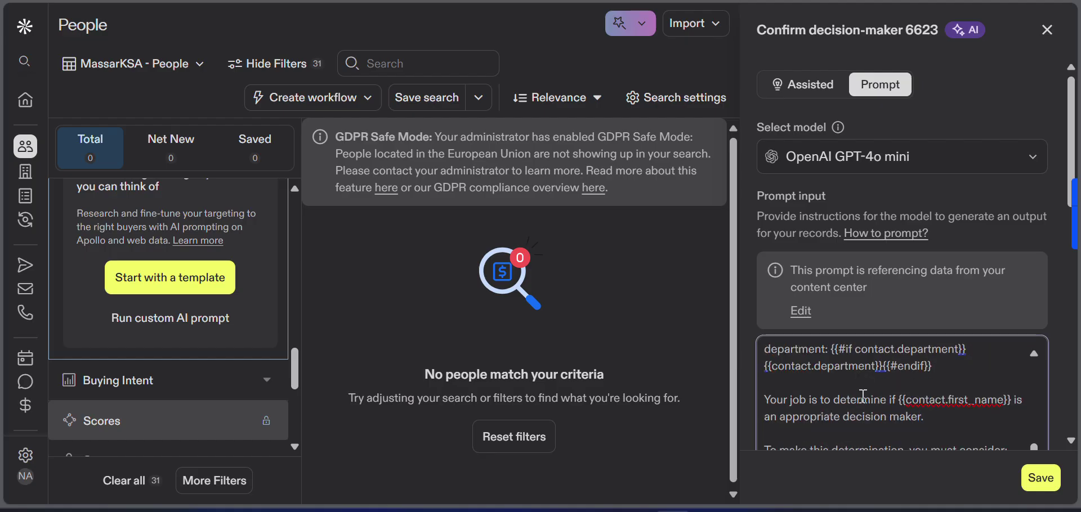
{"action": "scroll", "coordinate": [863, 396], "scroll_direction": "down", "scroll_amount": 2}
{"action": "scroll", "coordinate": [863, 397], "scroll_direction": "up", "scroll_amount": 5}
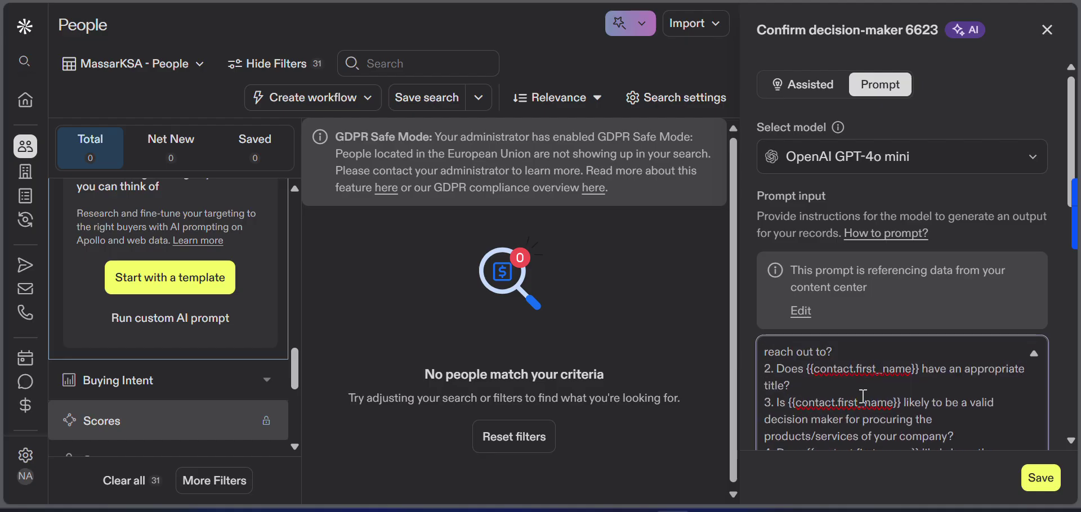
{"action": "scroll", "coordinate": [863, 396], "scroll_direction": "down", "scroll_amount": 1}
{"action": "scroll", "coordinate": [863, 396], "scroll_direction": "down", "scroll_amount": 6}
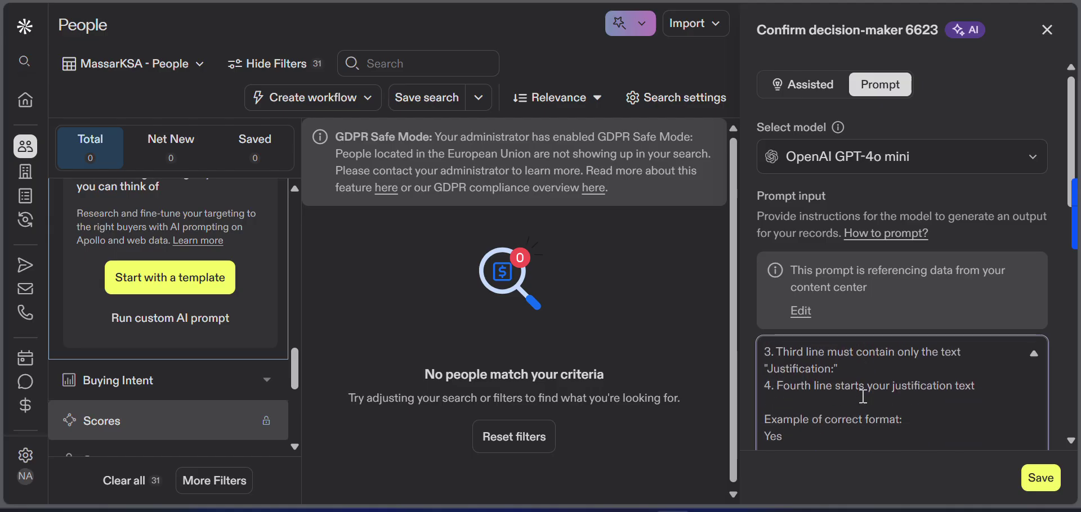
- Finish reviewing the Confirm decision-maker prompt's output examples and save the AI filter
{"action": "scroll", "coordinate": [887, 408], "scroll_direction": "down", "scroll_amount": 2}
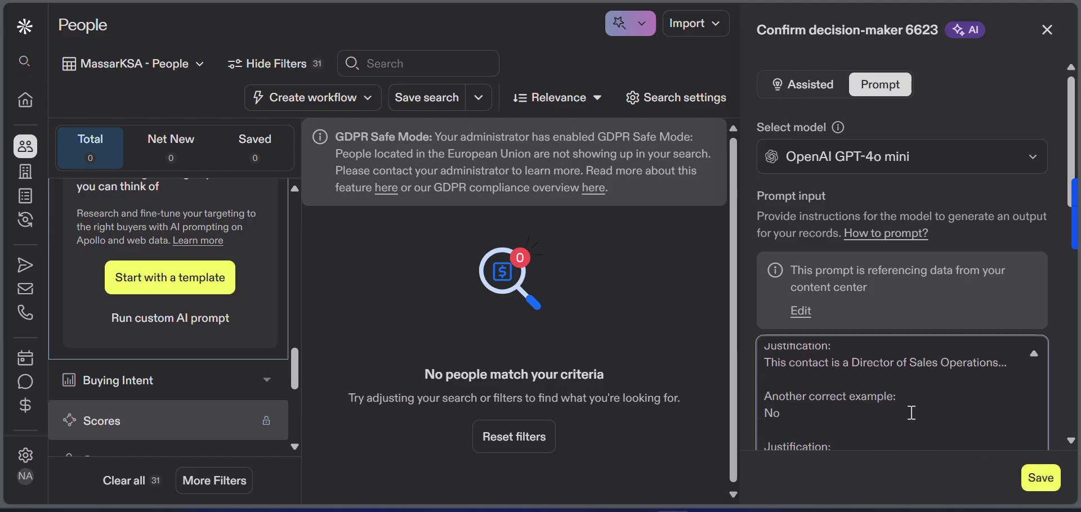
{"action": "left_click", "coordinate": [1039, 477]}
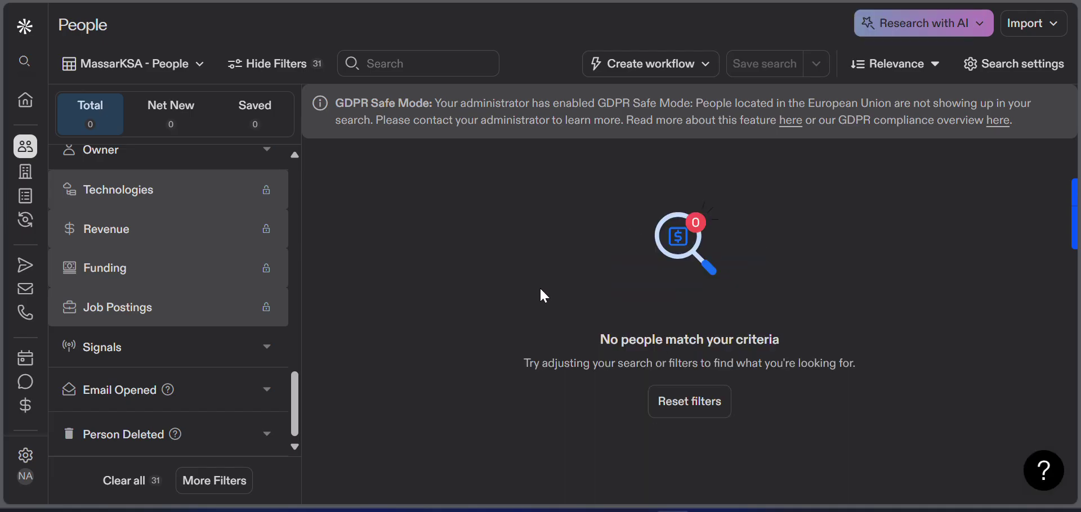
- Remove Google from the Company & Lookalikes filter
{"action": "mouse_move", "coordinate": [282, 320]}
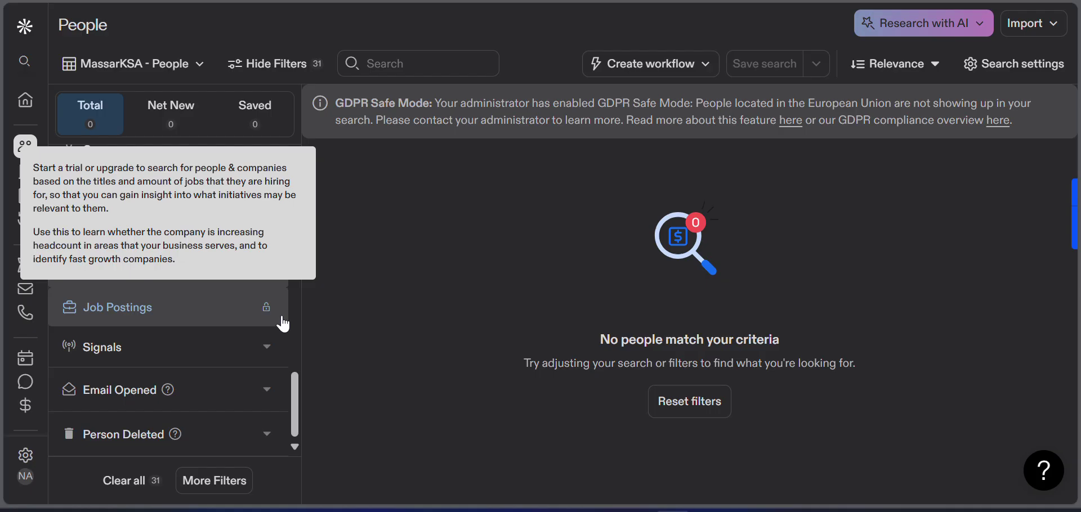
{"action": "scroll", "coordinate": [282, 324], "scroll_direction": "up", "scroll_amount": 15}
{"action": "scroll", "coordinate": [283, 324], "scroll_direction": "up", "scroll_amount": 4}
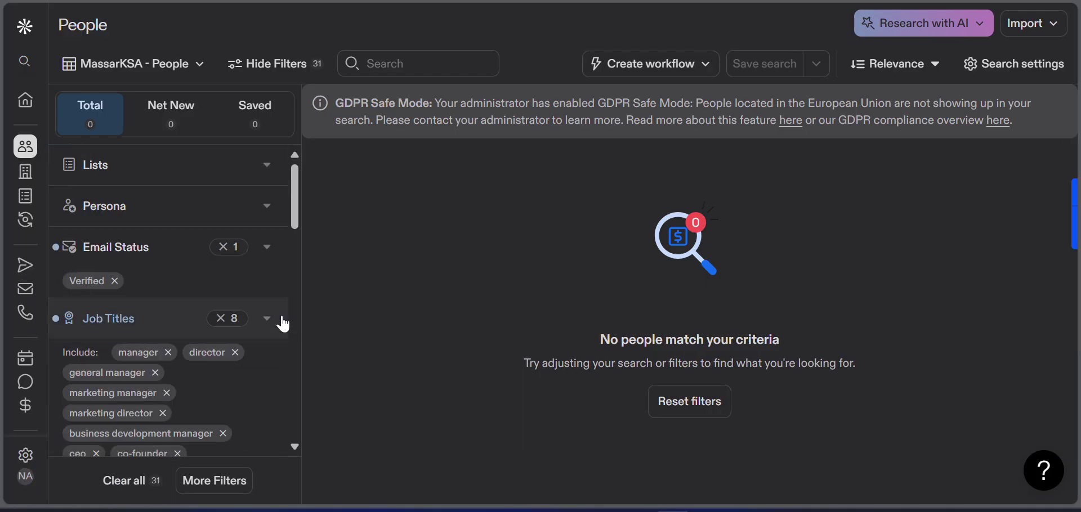
{"action": "scroll", "coordinate": [190, 367], "scroll_direction": "down", "scroll_amount": 5}
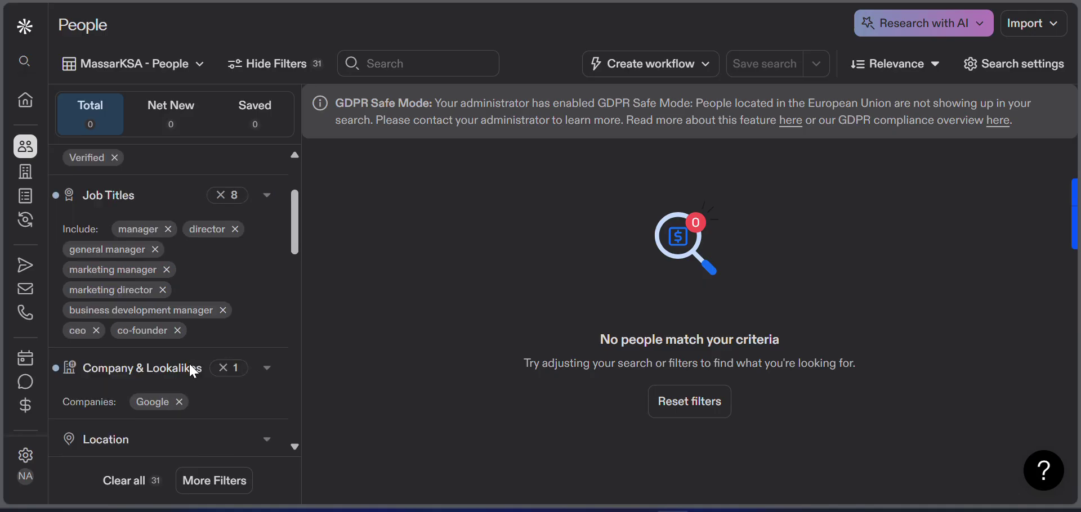
{"action": "left_click", "coordinate": [179, 260]}
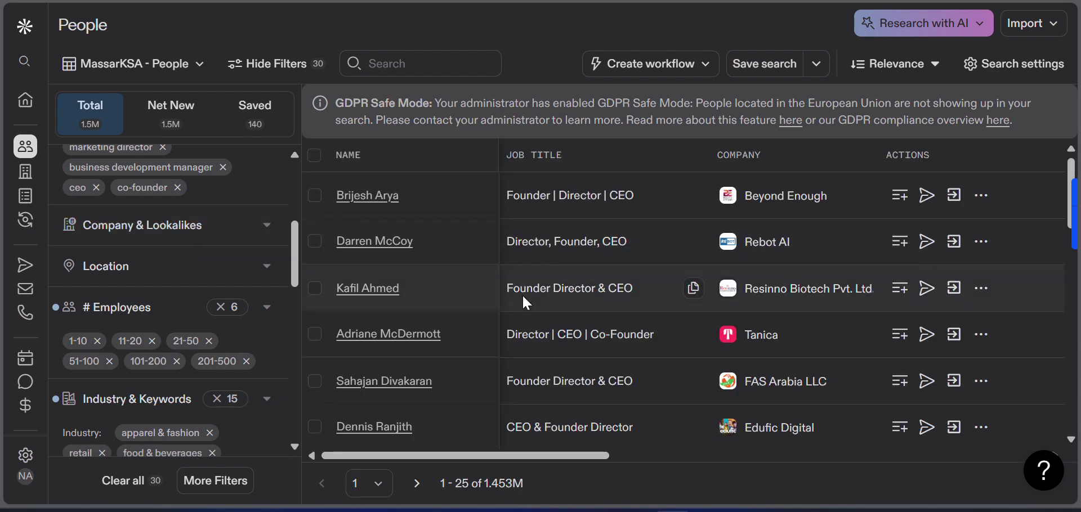
- Run the Confirm decision-maker power-up for the first person in the results and approve the credit notice
{"action": "scroll", "coordinate": [522, 294], "scroll_direction": "right", "scroll_amount": 4}
{"action": "scroll", "coordinate": [522, 294], "scroll_direction": "right", "scroll_amount": 5}
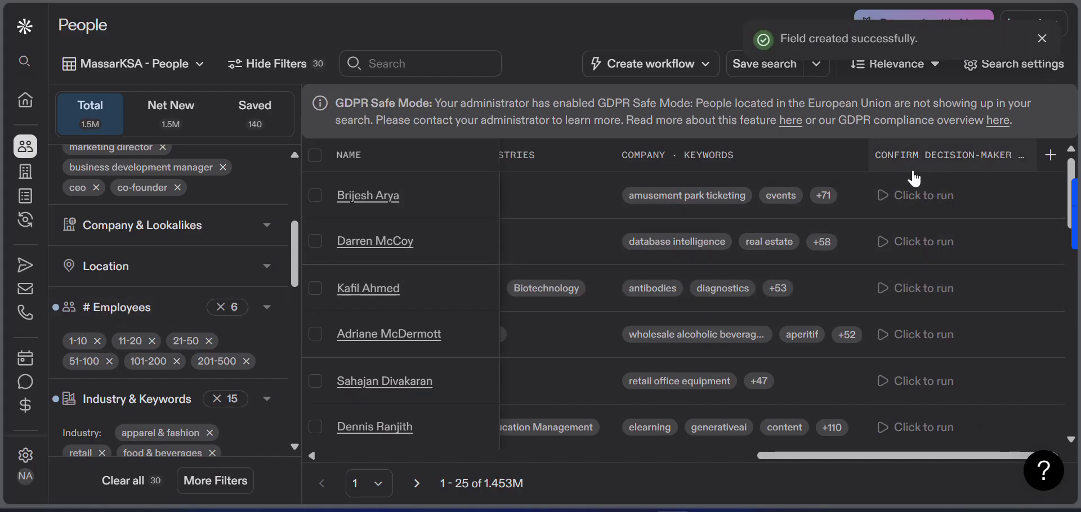
{"action": "left_click", "coordinate": [885, 197]}
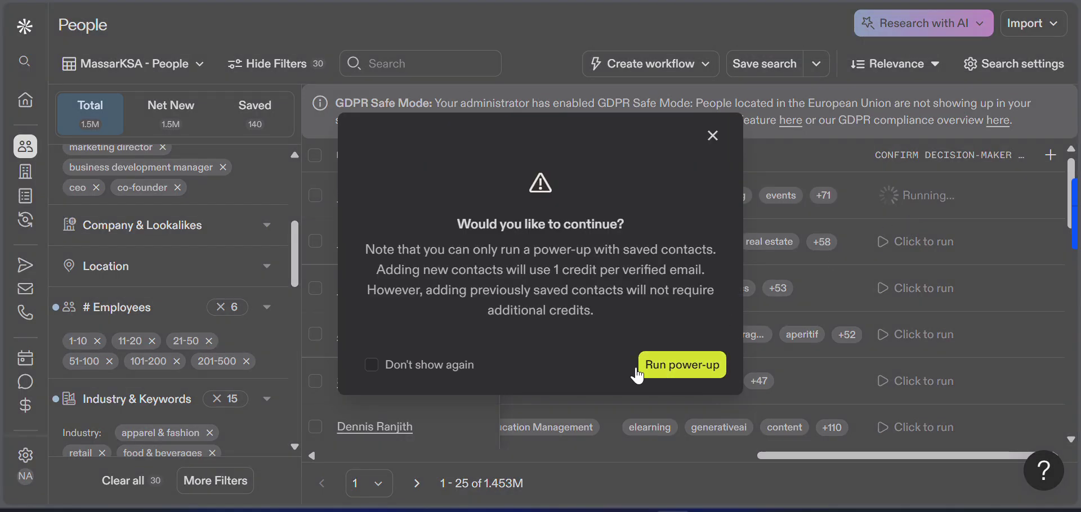
{"action": "left_click", "coordinate": [678, 371]}
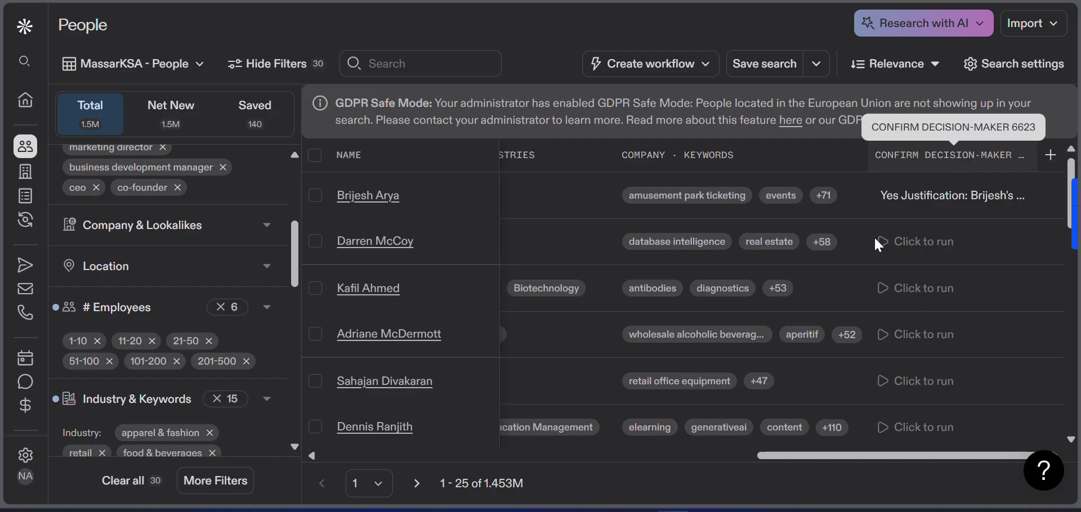
- Open the first person's Confirm decision-maker result and read its full justification
{"action": "left_click", "coordinate": [946, 158]}
{"action": "left_click", "coordinate": [917, 158]}
{"action": "left_click", "coordinate": [907, 194]}
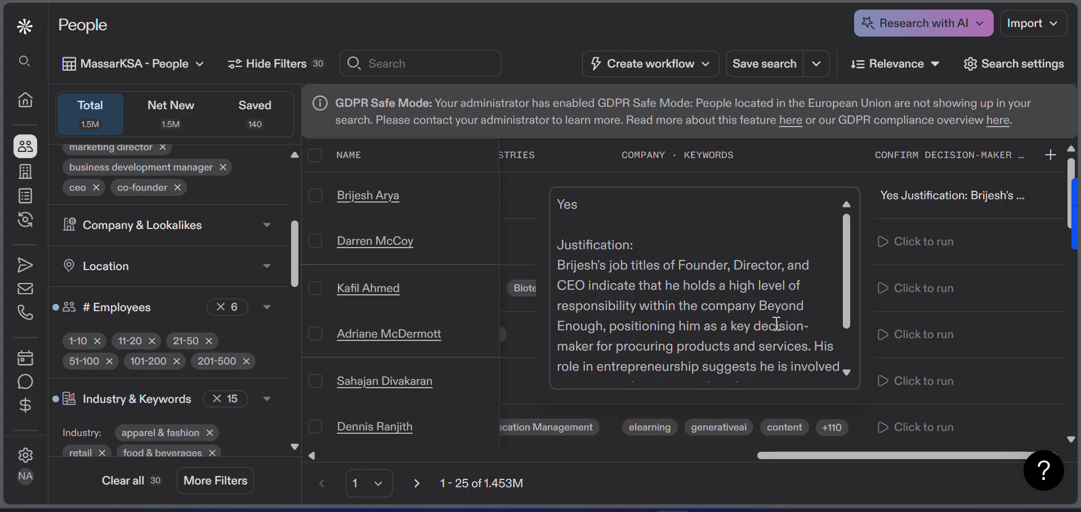
{"action": "scroll", "coordinate": [776, 324], "scroll_direction": "down", "scroll_amount": 2}
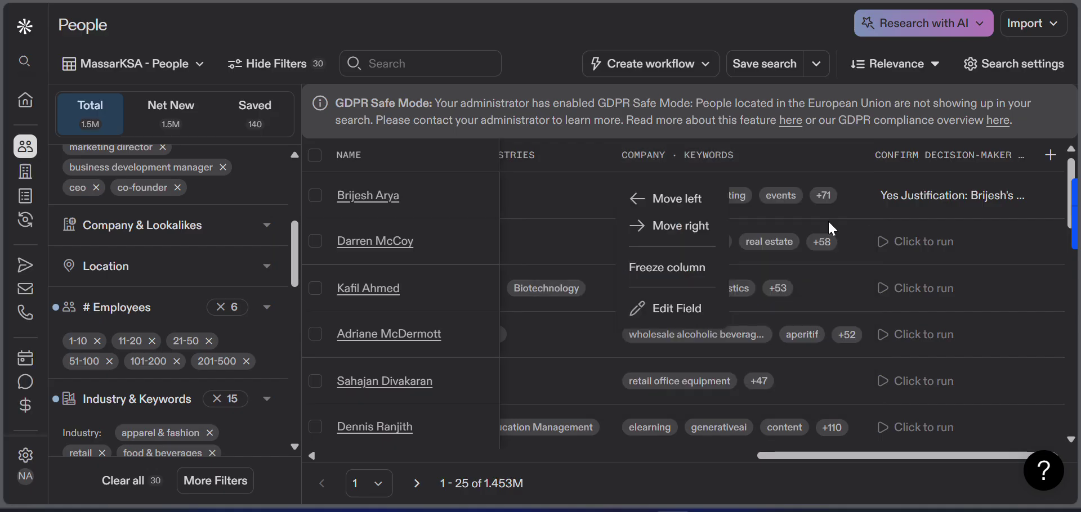
{"action": "left_click", "coordinate": [606, 202]}
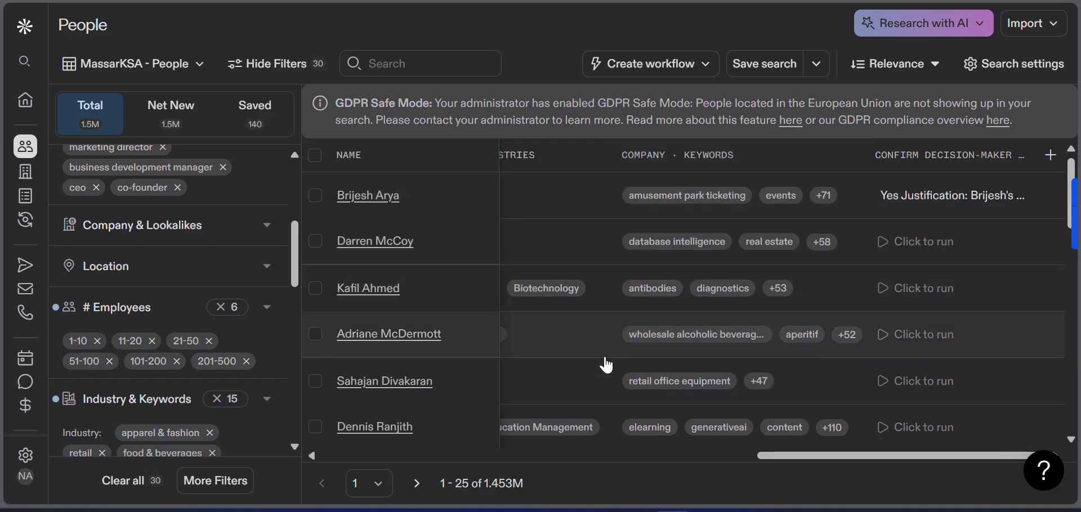
{"action": "mouse_move", "coordinate": [933, 183]}
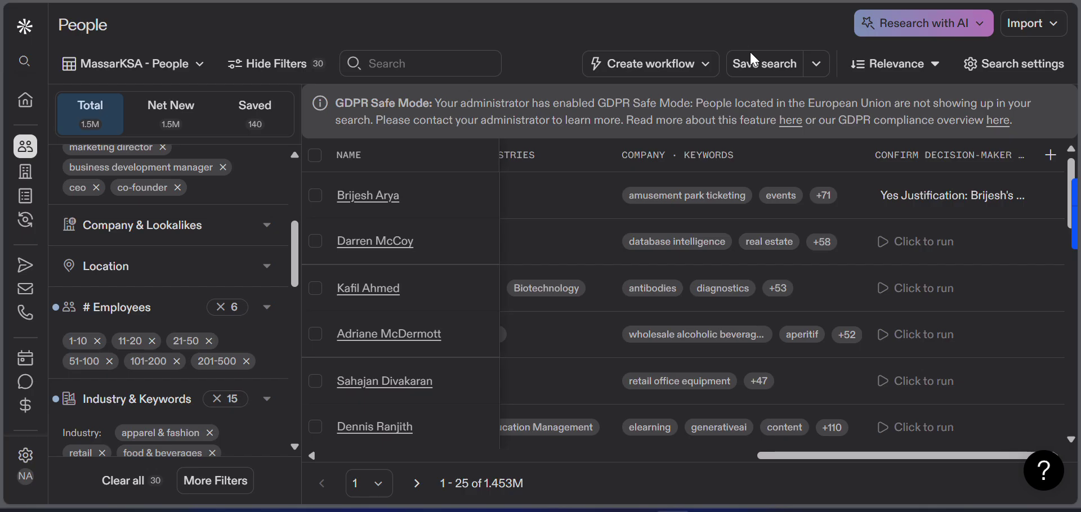
{"action": "mouse_move", "coordinate": [930, 208]}
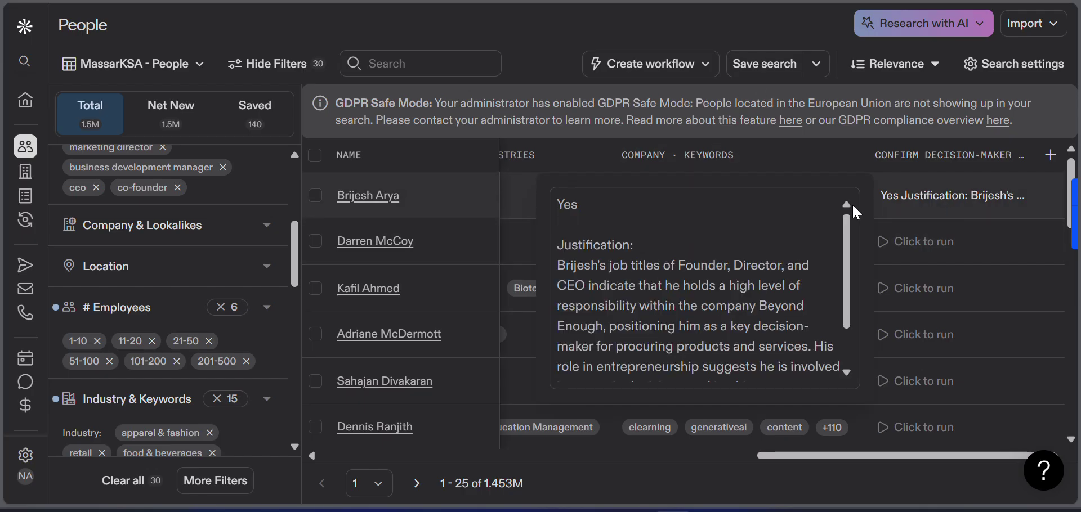
{"action": "scroll", "coordinate": [611, 241], "scroll_direction": "down", "scroll_amount": 2}
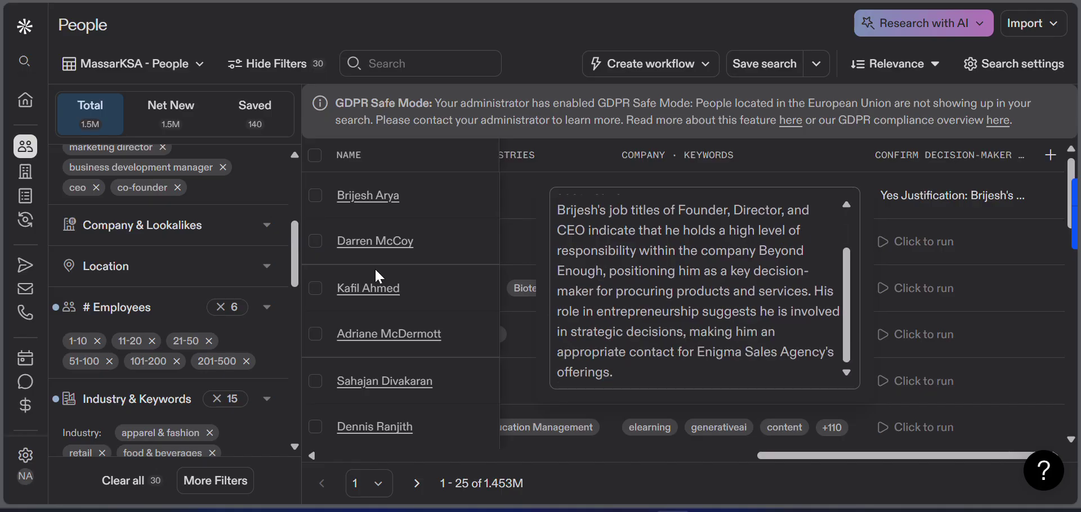
- Review the locked Scores, Technologies, Revenue, Funding and Job Postings filters and their access descriptions
{"action": "scroll", "coordinate": [127, 270], "scroll_direction": "down", "scroll_amount": 10}
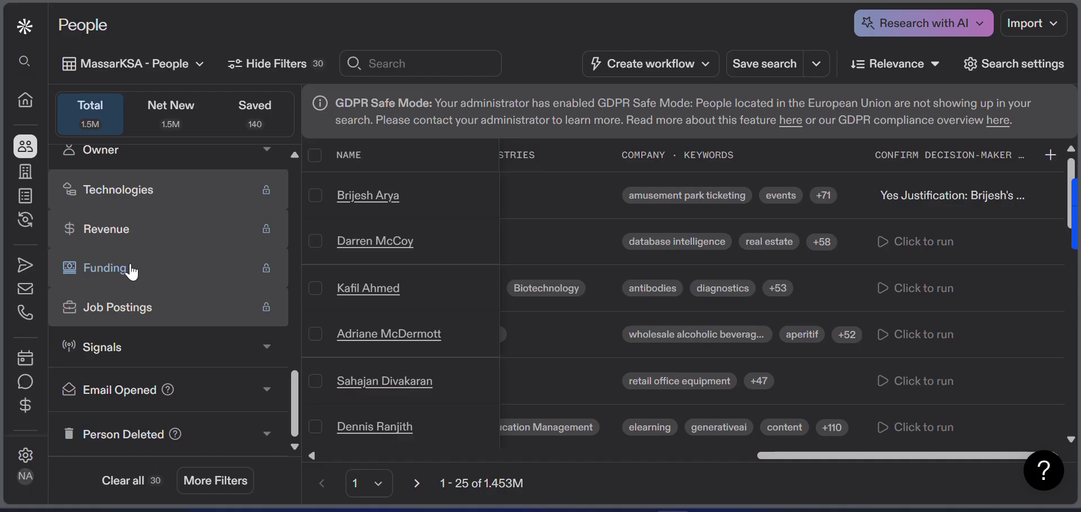
{"action": "scroll", "coordinate": [169, 248], "scroll_direction": "up", "scroll_amount": 2}
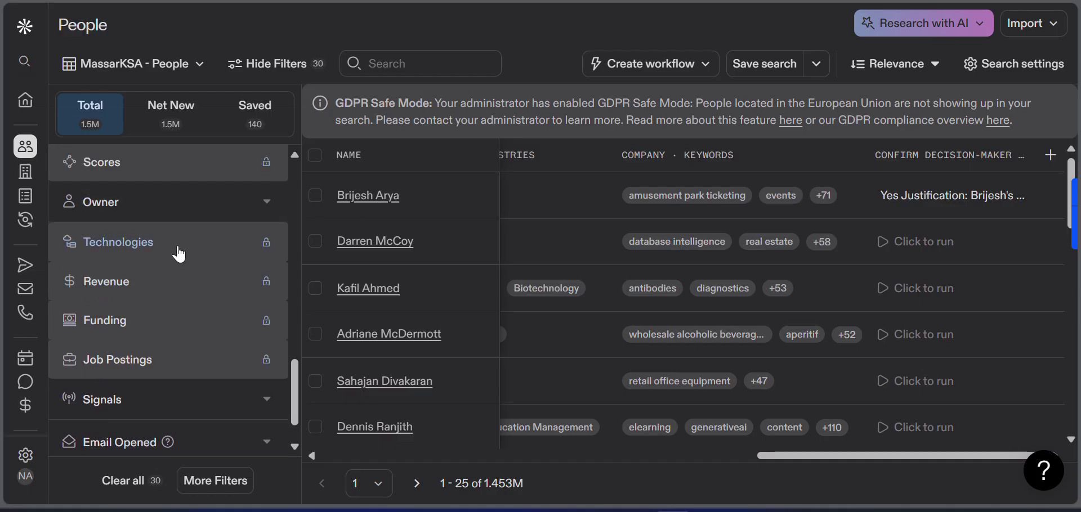
{"action": "mouse_move", "coordinate": [179, 255]}
{"action": "scroll", "coordinate": [175, 208], "scroll_direction": "up", "scroll_amount": 1}
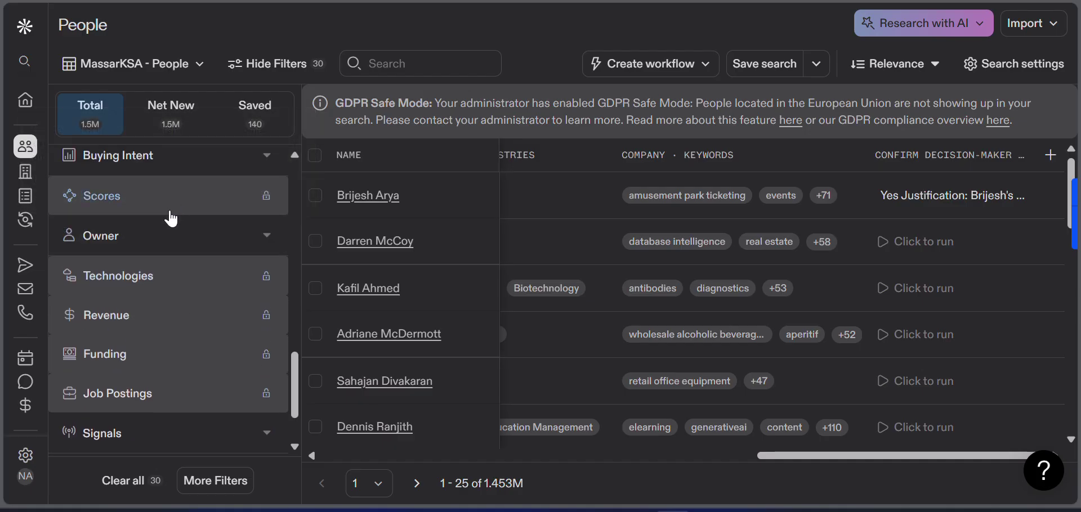
{"action": "mouse_move", "coordinate": [165, 210]}
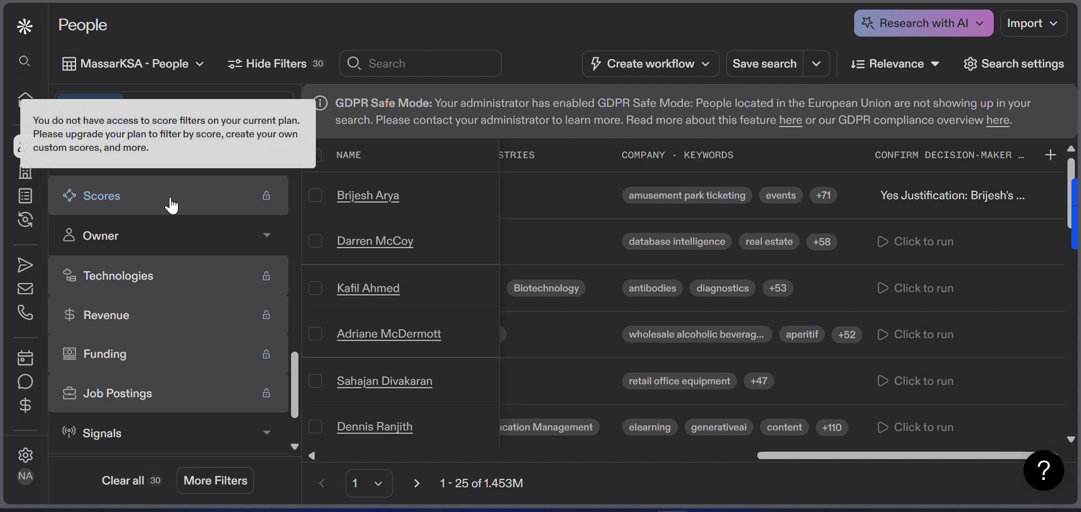
{"action": "mouse_move", "coordinate": [205, 324]}
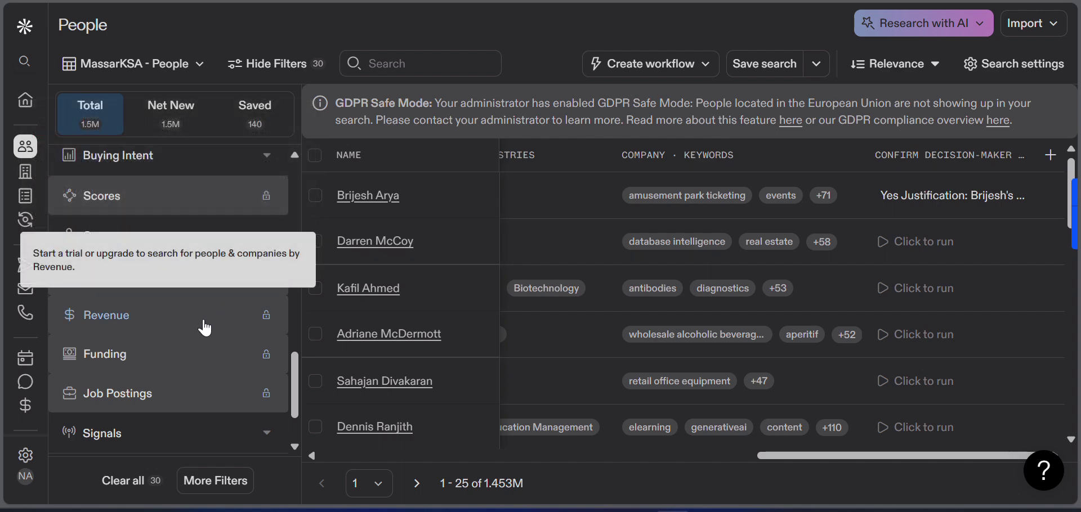
{"action": "scroll", "coordinate": [178, 360], "scroll_direction": "down", "scroll_amount": 1}
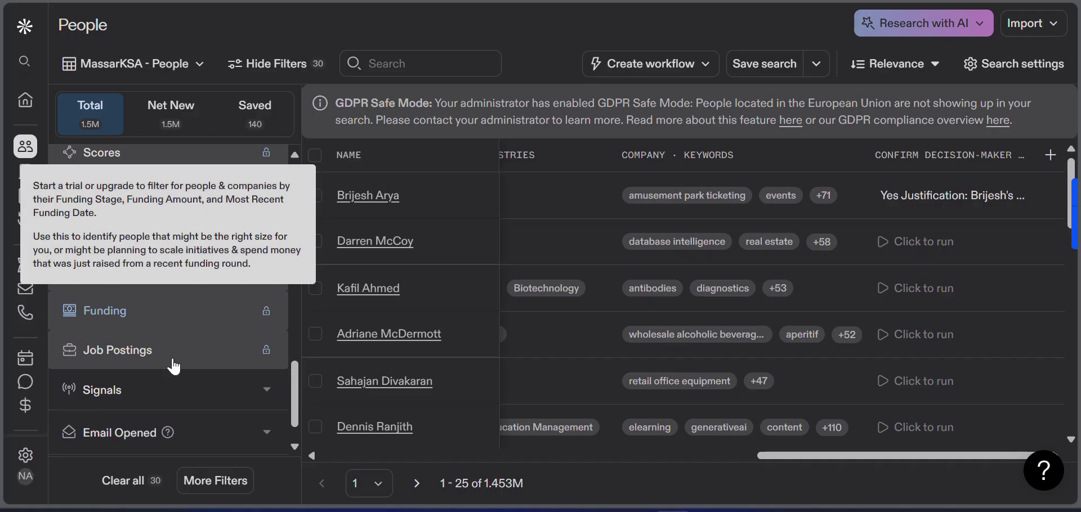
- Expand the Signals filter and restrict the people search to the High buying intent signal
{"action": "left_click", "coordinate": [198, 394]}
{"action": "scroll", "coordinate": [186, 373], "scroll_direction": "down", "scroll_amount": 4}
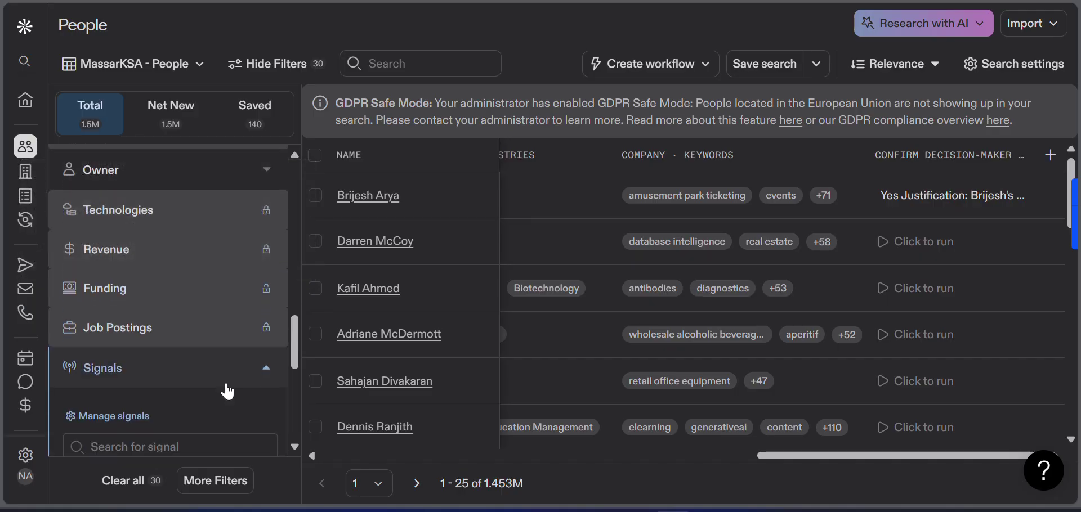
{"action": "scroll", "coordinate": [182, 347], "scroll_direction": "down", "scroll_amount": 2}
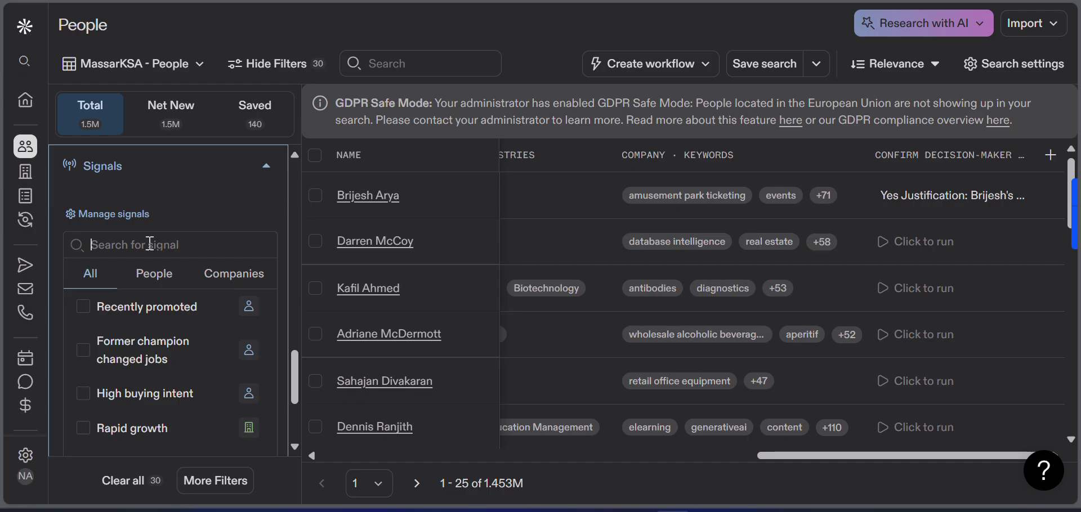
{"action": "scroll", "coordinate": [173, 347], "scroll_direction": "down", "scroll_amount": 2}
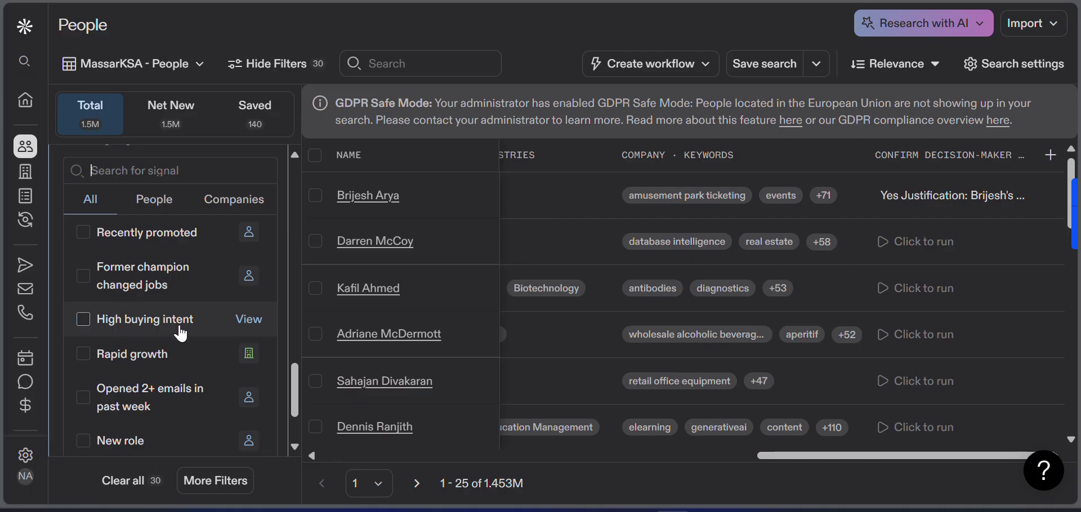
{"action": "left_click", "coordinate": [180, 333]}
{"action": "scroll", "coordinate": [206, 332], "scroll_direction": "down", "scroll_amount": 2}
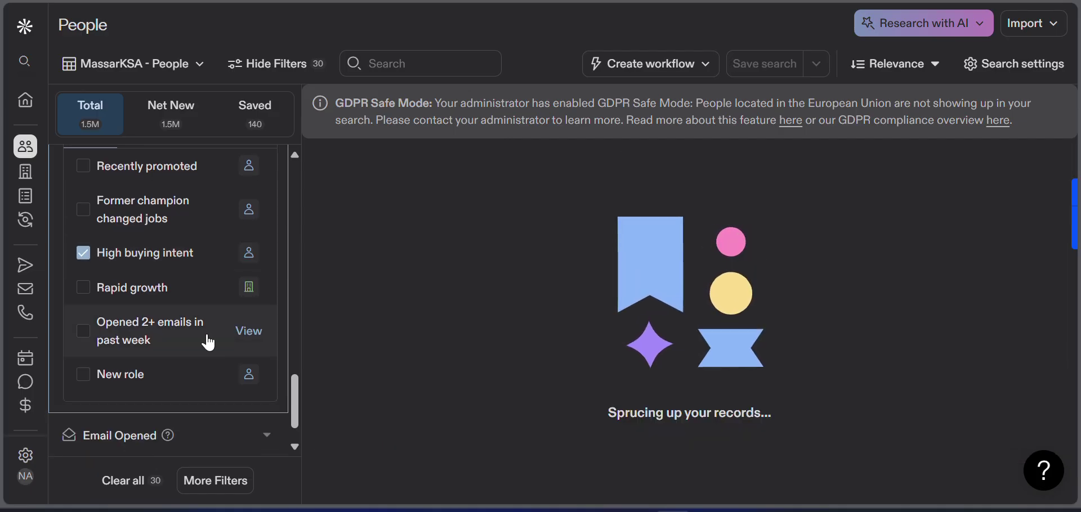
- Examine the filtered people list across its company, location, industry, keyword and Confirm decision-maker columns
{"action": "scroll", "coordinate": [207, 341], "scroll_direction": "up", "scroll_amount": 2}
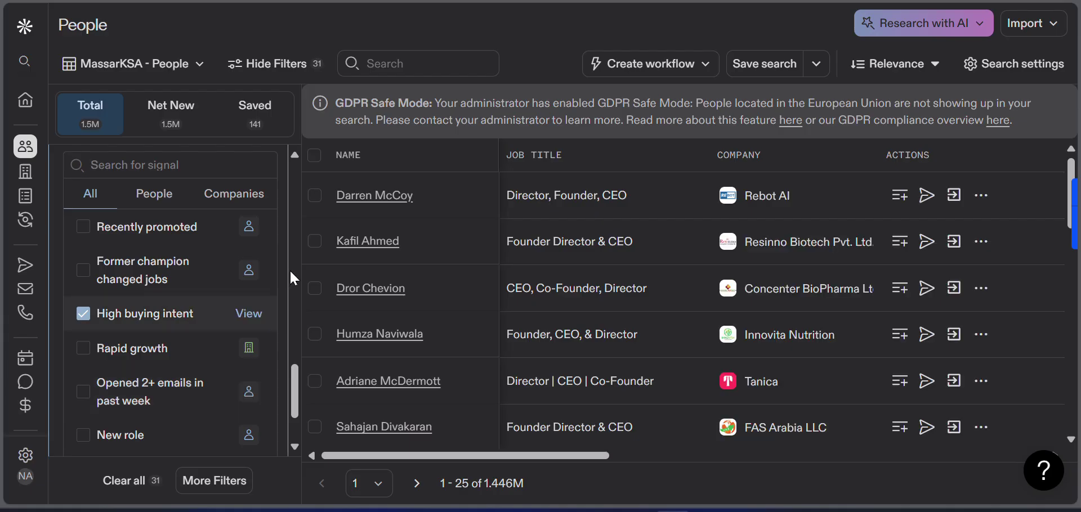
{"action": "scroll", "coordinate": [747, 248], "scroll_direction": "right", "scroll_amount": 1}
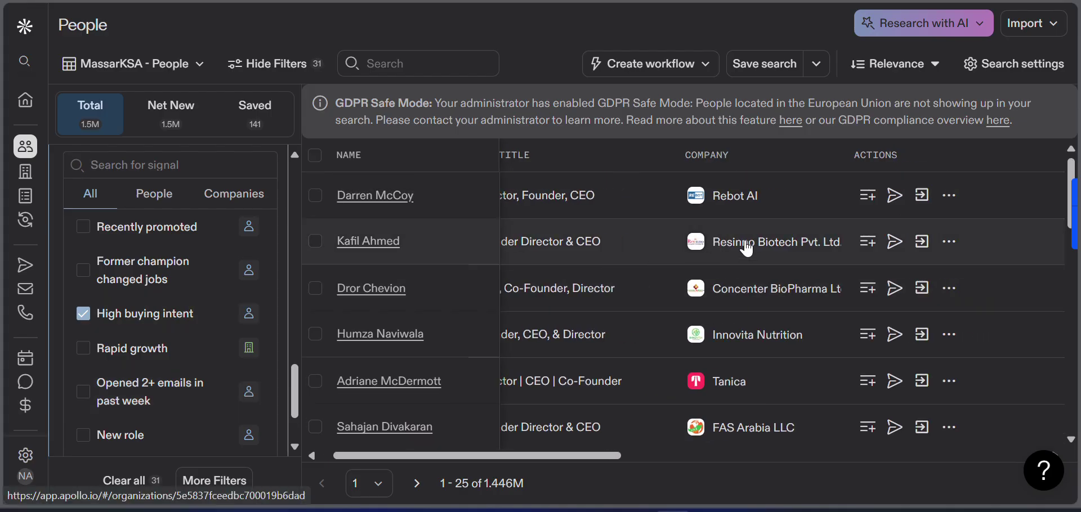
{"action": "scroll", "coordinate": [747, 248], "scroll_direction": "right", "scroll_amount": 10}
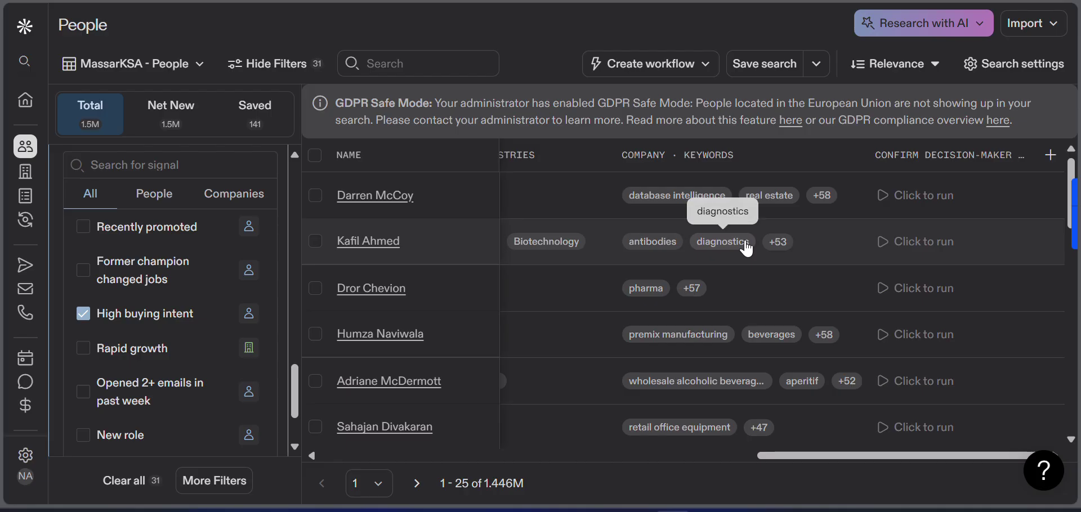
{"action": "scroll", "coordinate": [811, 238], "scroll_direction": "left", "scroll_amount": 5}
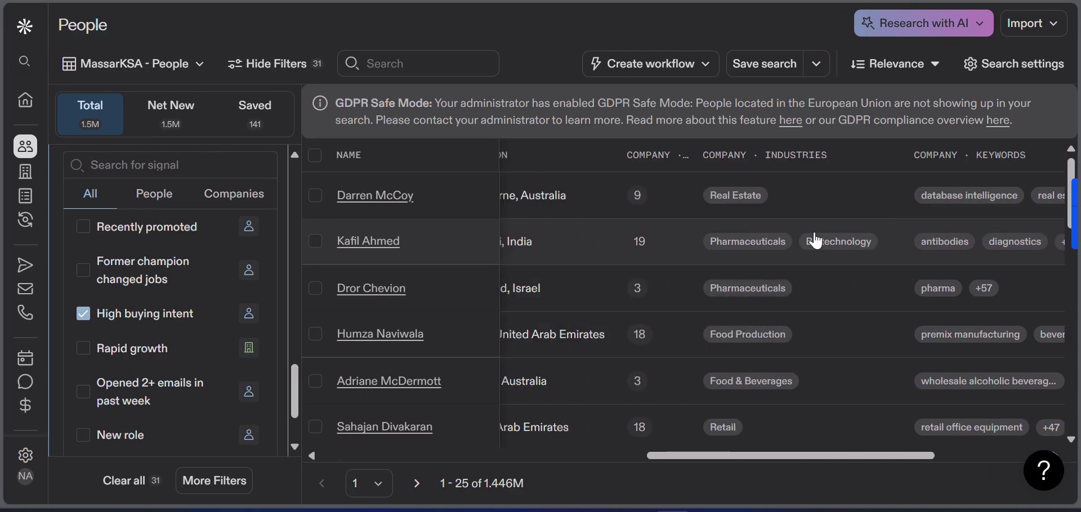
{"action": "scroll", "coordinate": [815, 241], "scroll_direction": "left", "scroll_amount": 6}
{"action": "scroll", "coordinate": [815, 241], "scroll_direction": "right", "scroll_amount": 4}
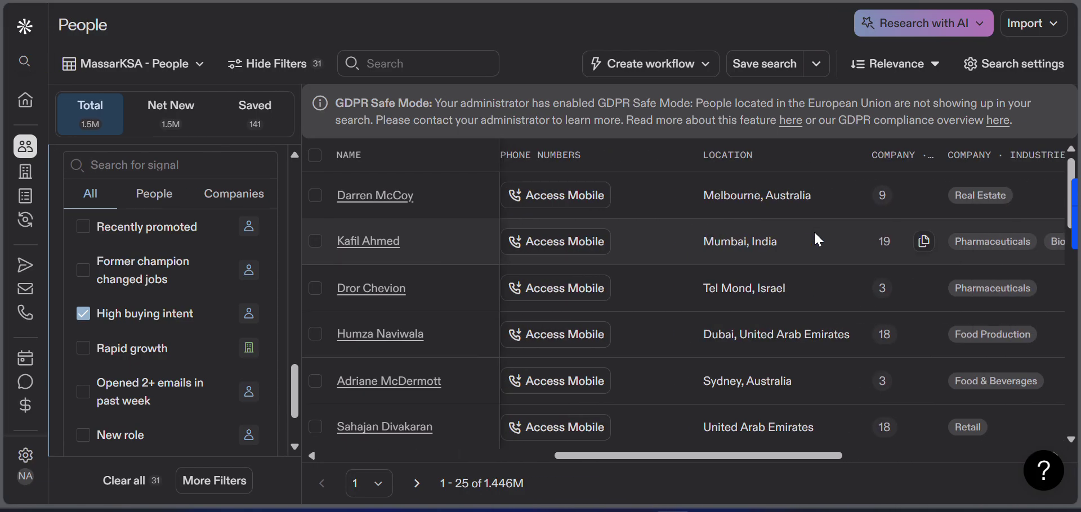
{"action": "scroll", "coordinate": [814, 233], "scroll_direction": "right", "scroll_amount": 1}
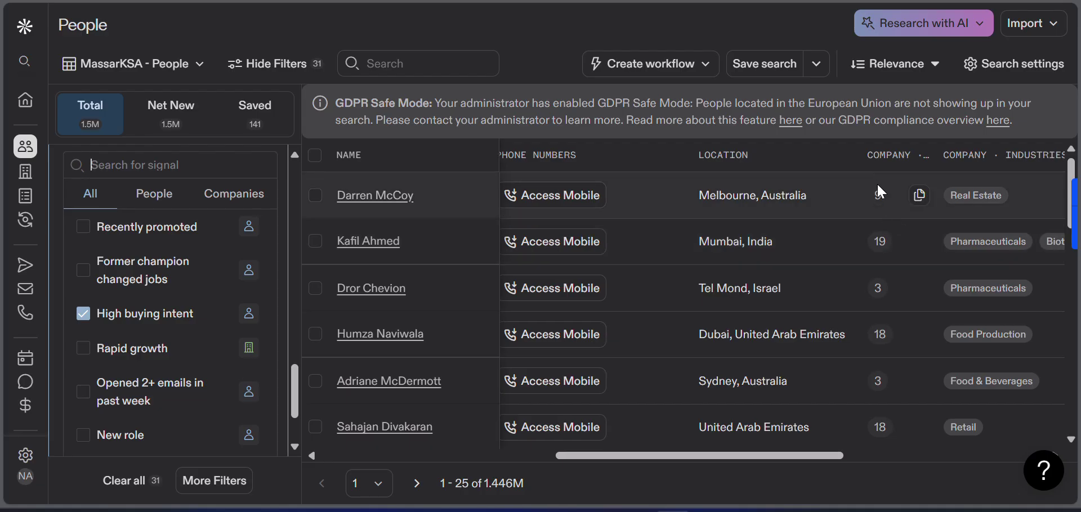
{"action": "scroll", "coordinate": [875, 275], "scroll_direction": "down", "scroll_amount": 5}
{"action": "scroll", "coordinate": [876, 275], "scroll_direction": "right", "scroll_amount": 1}
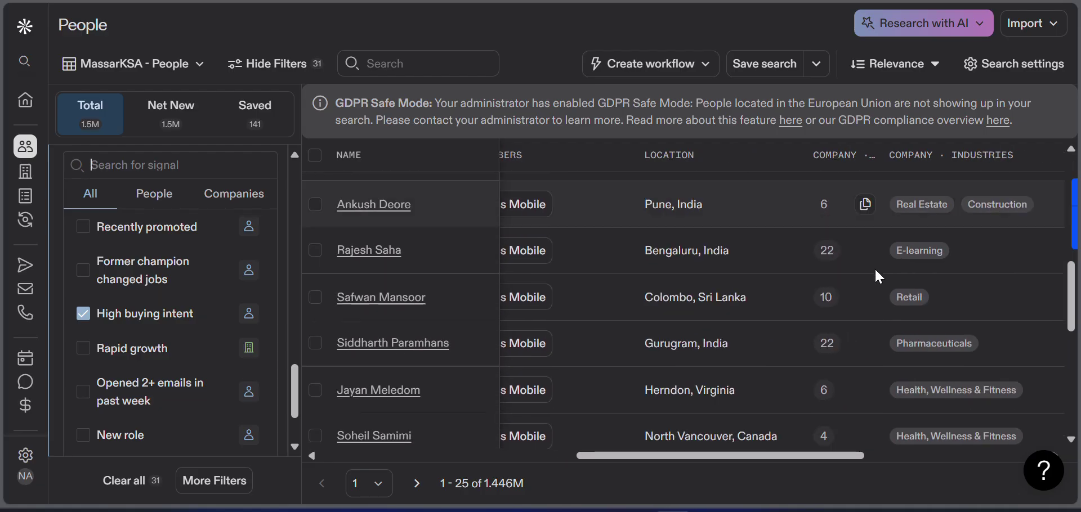
{"action": "scroll", "coordinate": [874, 268], "scroll_direction": "down", "scroll_amount": 5}
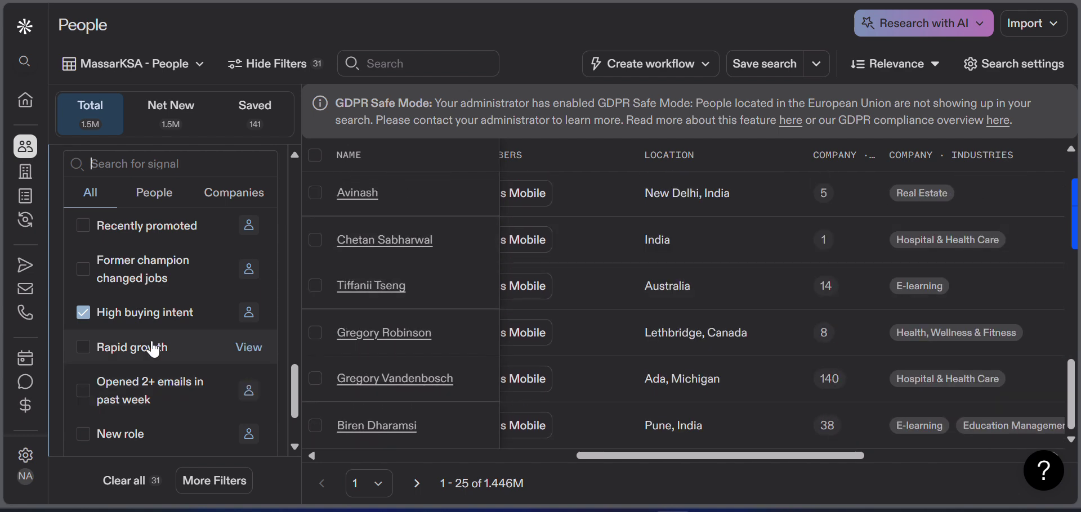
- Add the Rapid growth signal to the people search
{"action": "scroll", "coordinate": [152, 347], "scroll_direction": "down", "scroll_amount": 1}
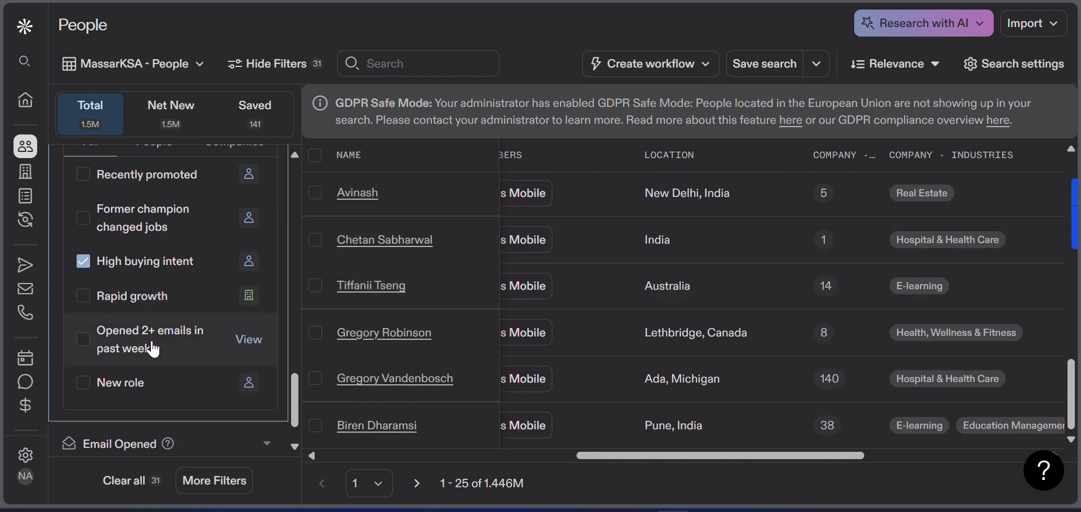
{"action": "left_click", "coordinate": [83, 296]}
{"action": "scroll", "coordinate": [213, 355], "scroll_direction": "down", "scroll_amount": 4}
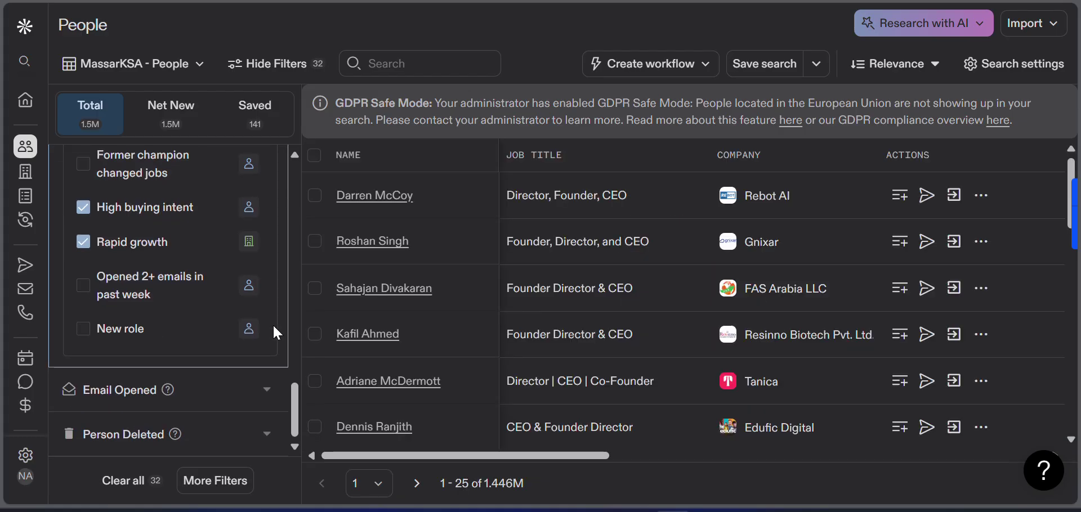
- Examine the people list's industry and keyword columns, then review the signals available for people and for companies
{"action": "scroll", "coordinate": [595, 253], "scroll_direction": "right", "scroll_amount": 10}
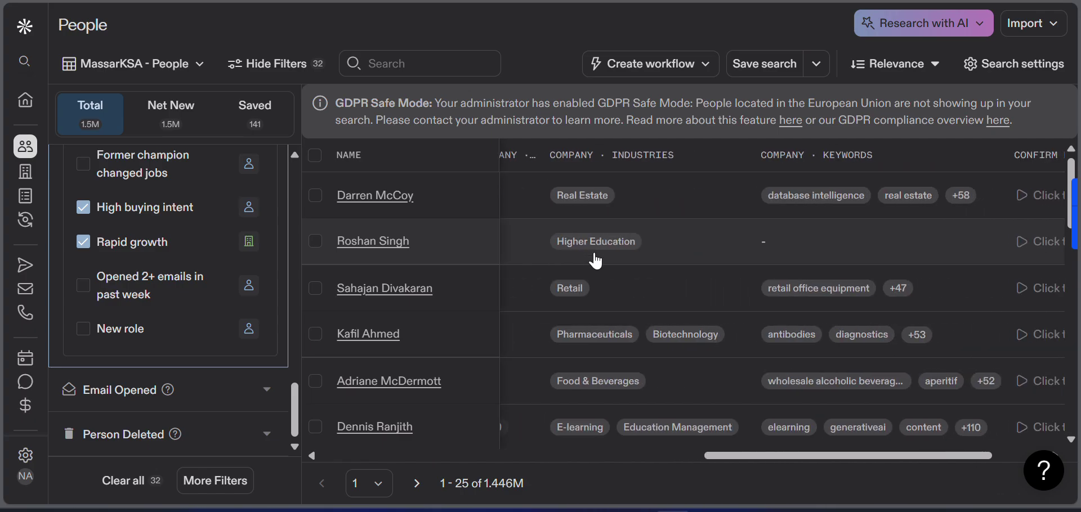
{"action": "scroll", "coordinate": [169, 265], "scroll_direction": "up", "scroll_amount": 5}
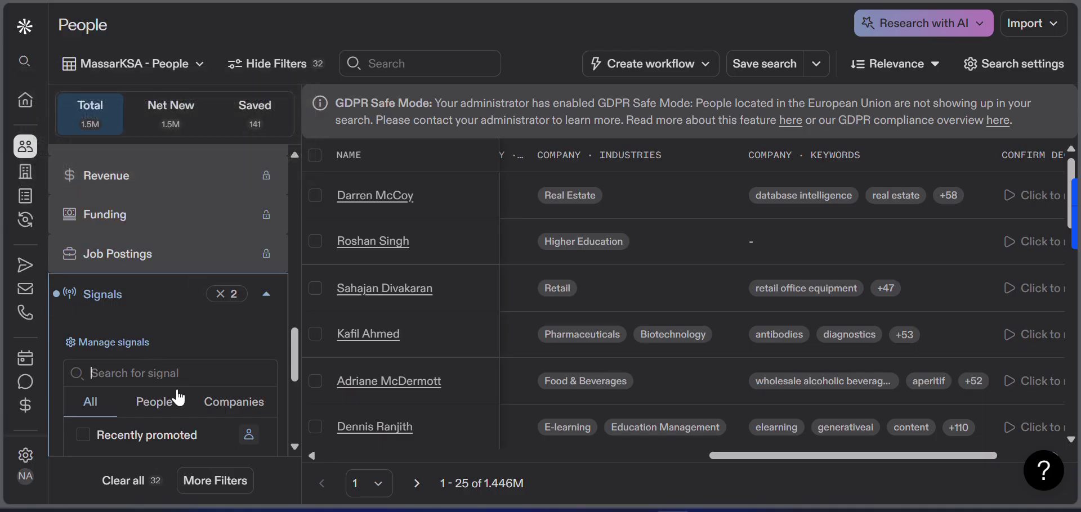
{"action": "scroll", "coordinate": [208, 410], "scroll_direction": "down", "scroll_amount": 3}
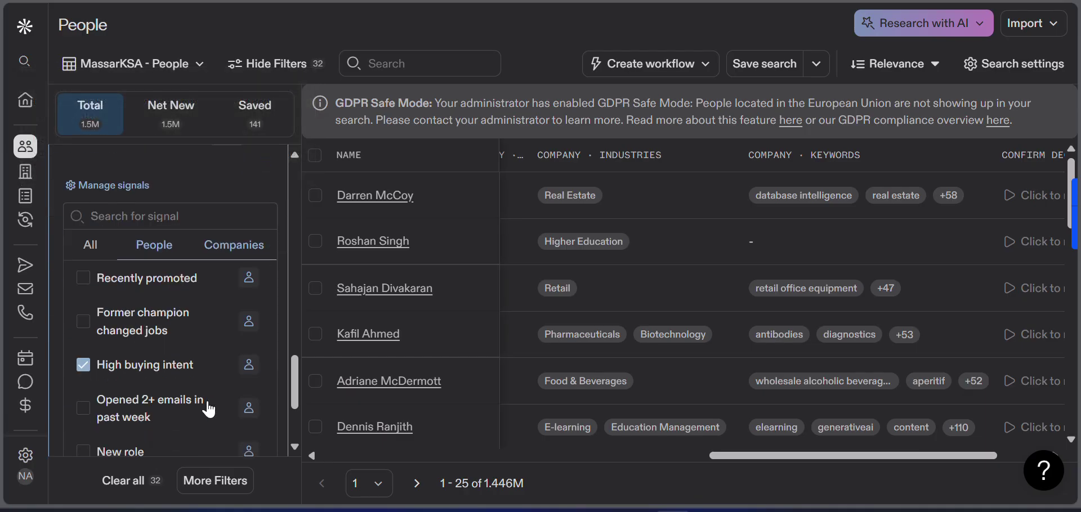
{"action": "left_click", "coordinate": [243, 245]}
{"action": "scroll", "coordinate": [152, 271], "scroll_direction": "down", "scroll_amount": 5}
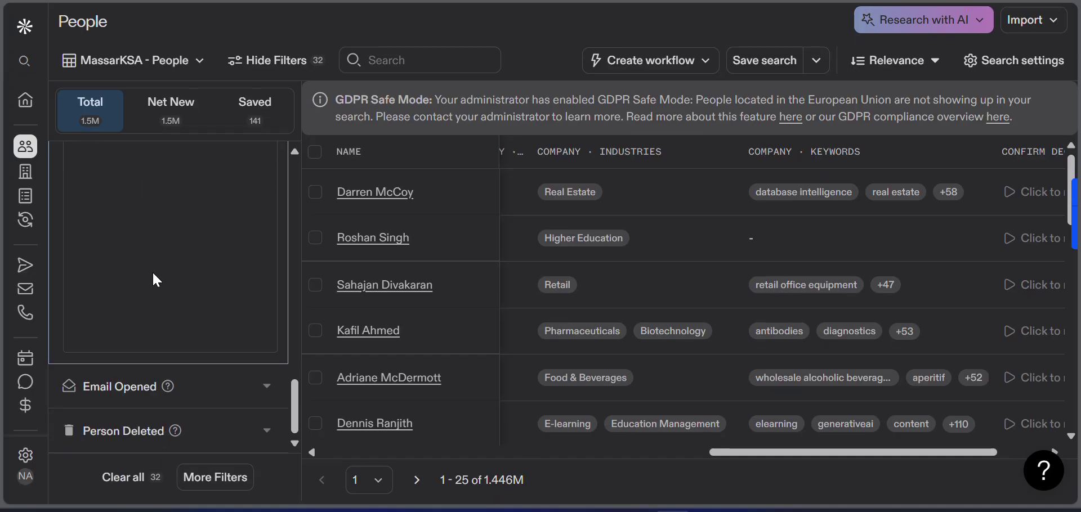
- Expand the Email Opened filter and restrict the people search to an Opened Email value of yes
{"action": "left_click", "coordinate": [266, 389]}
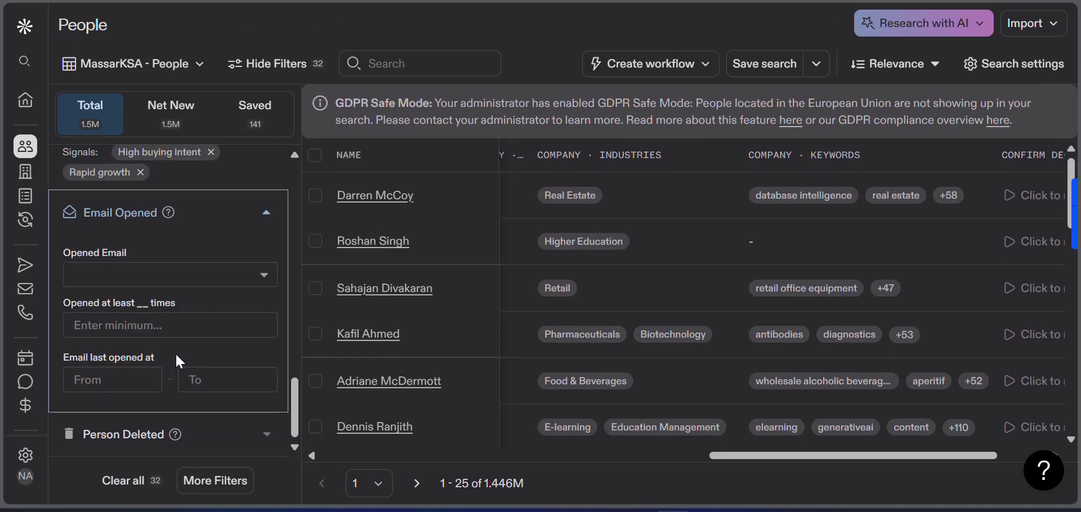
{"action": "left_click", "coordinate": [180, 275]}
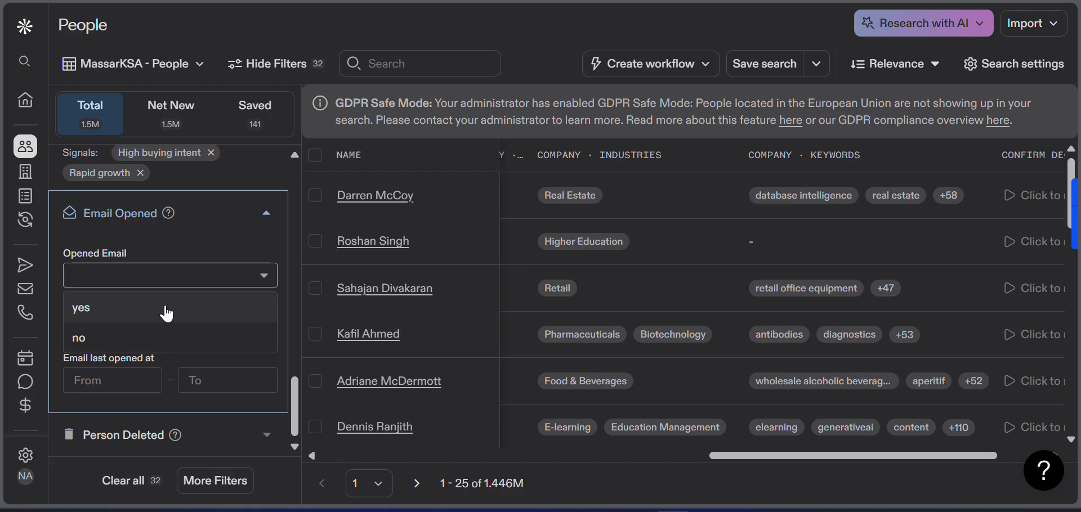
{"action": "left_click", "coordinate": [219, 317]}
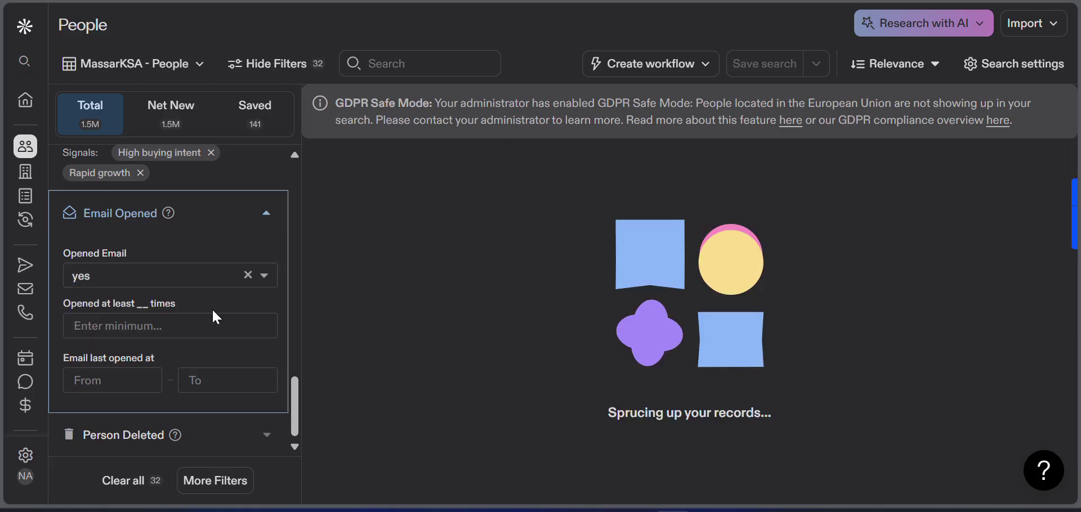
{"action": "left_click", "coordinate": [227, 319]}
{"action": "left_click", "coordinate": [218, 299]}
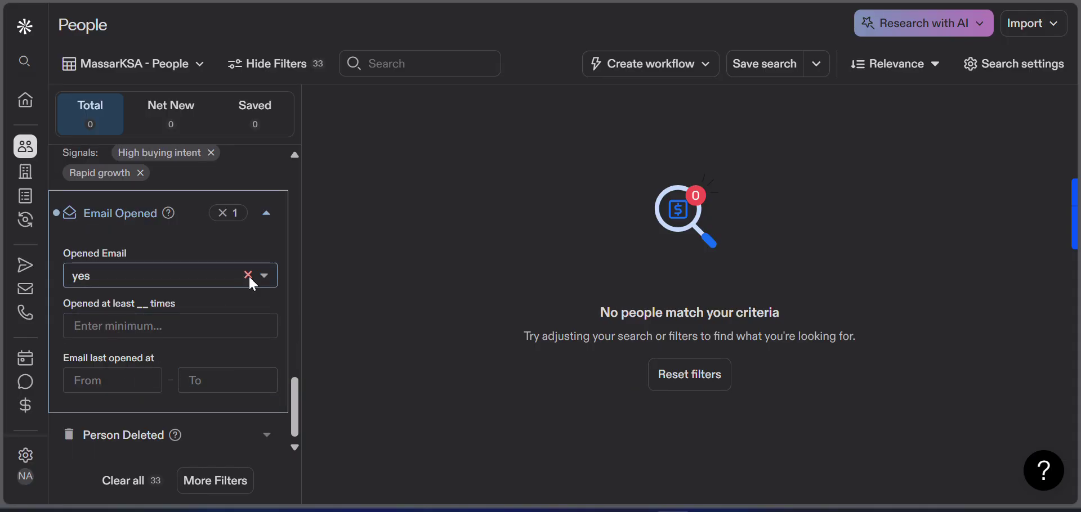
- Clear the Opened Email value and look through the people list without that restriction
{"action": "left_click", "coordinate": [248, 276]}
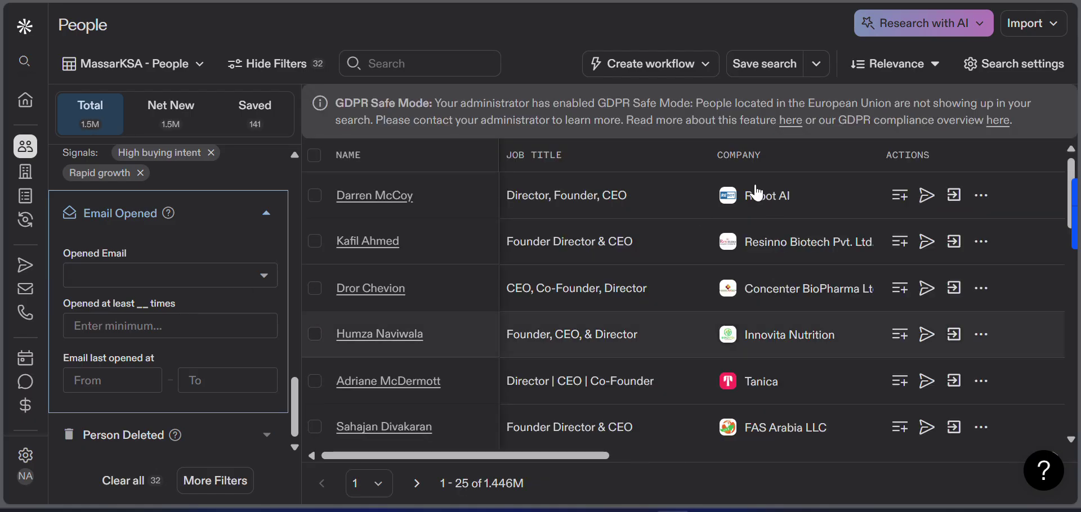
{"action": "scroll", "coordinate": [785, 268], "scroll_direction": "down", "scroll_amount": 15}
{"action": "scroll", "coordinate": [788, 270], "scroll_direction": "right", "scroll_amount": 3}
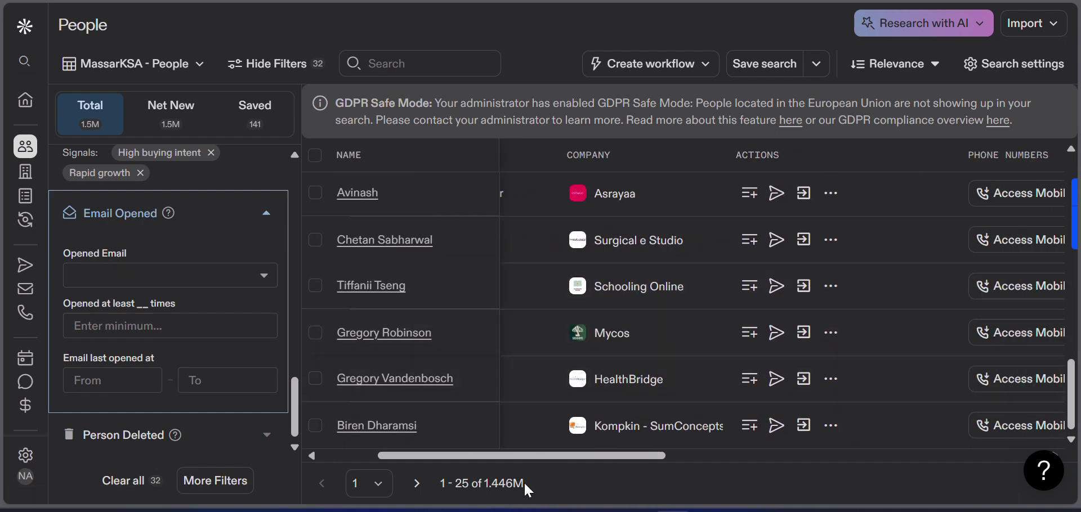
{"action": "scroll", "coordinate": [692, 332], "scroll_direction": "left", "scroll_amount": 3}
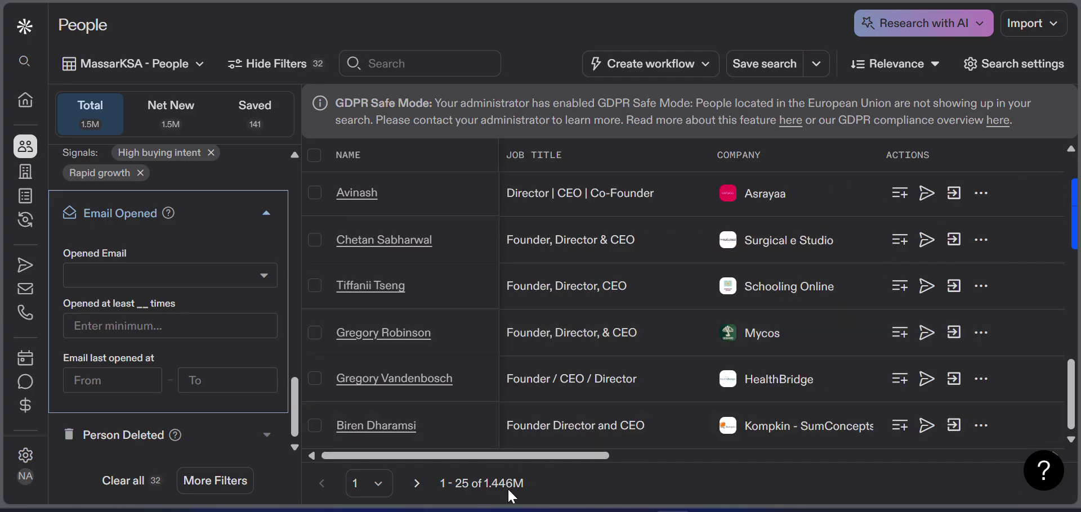
- Set Opened Email to no and look through the matching people
{"action": "left_click", "coordinate": [139, 275]}
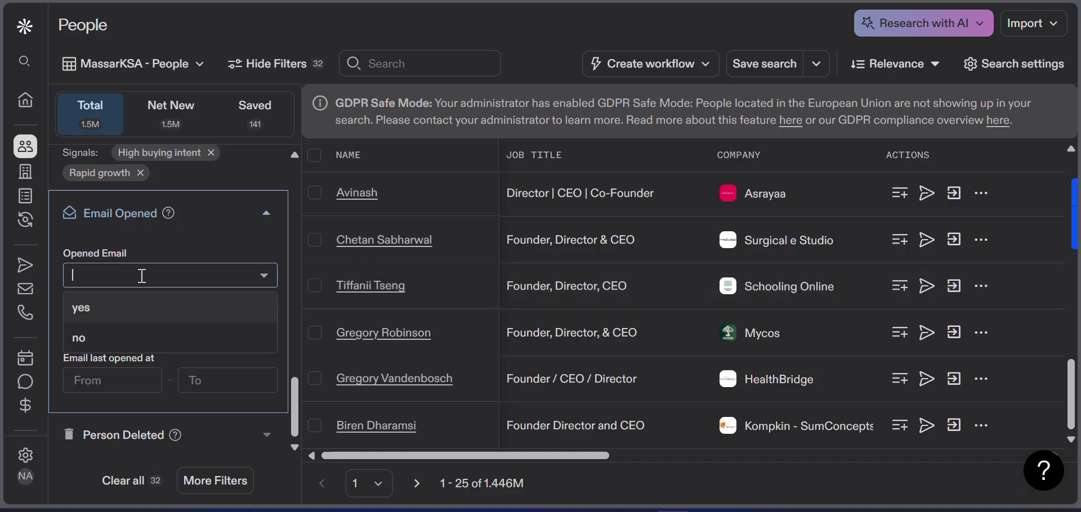
{"action": "left_click", "coordinate": [159, 340]}
{"action": "left_click", "coordinate": [166, 332]}
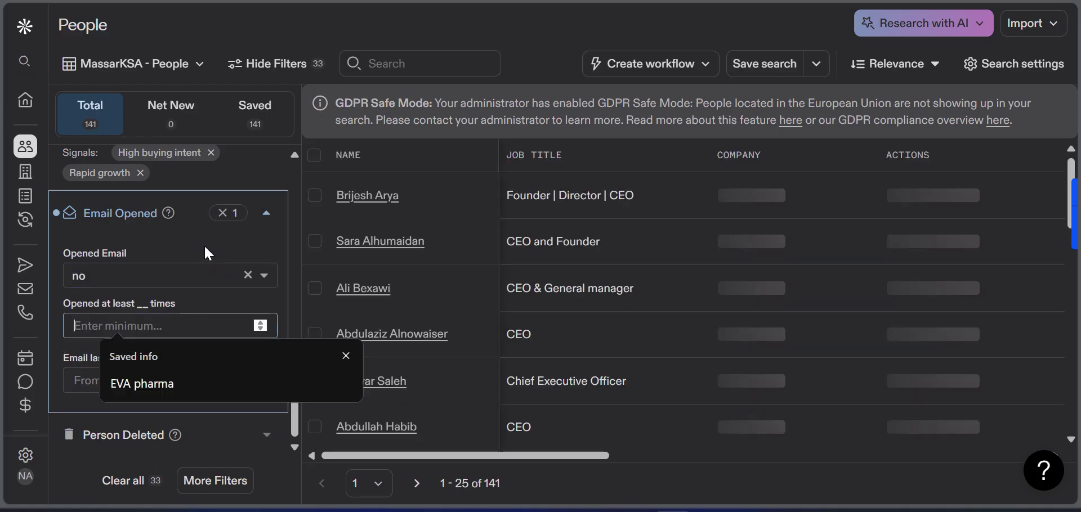
{"action": "scroll", "coordinate": [518, 252], "scroll_direction": "down", "scroll_amount": 2}
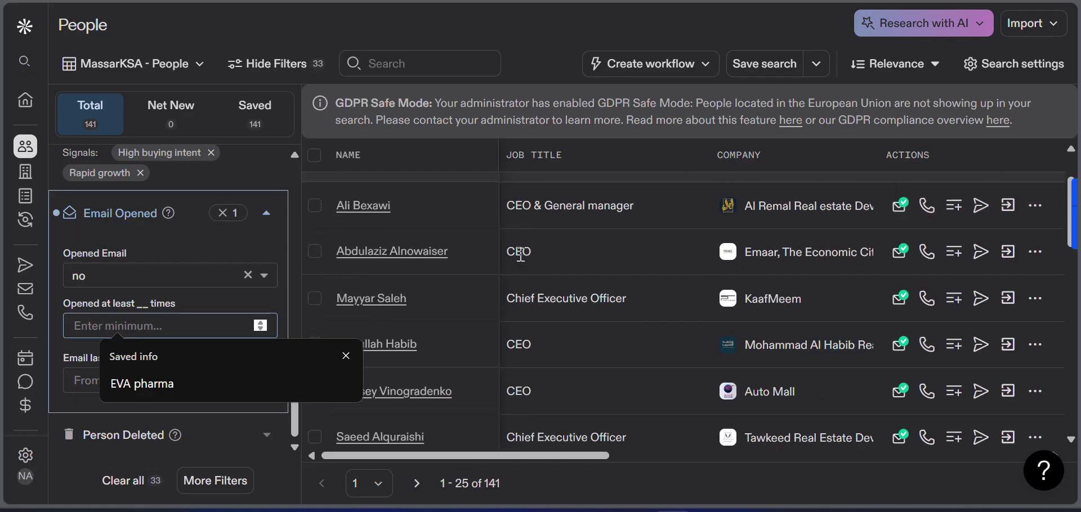
{"action": "scroll", "coordinate": [519, 252], "scroll_direction": "up", "scroll_amount": 2}
{"action": "scroll", "coordinate": [519, 252], "scroll_direction": "down", "scroll_amount": 10}
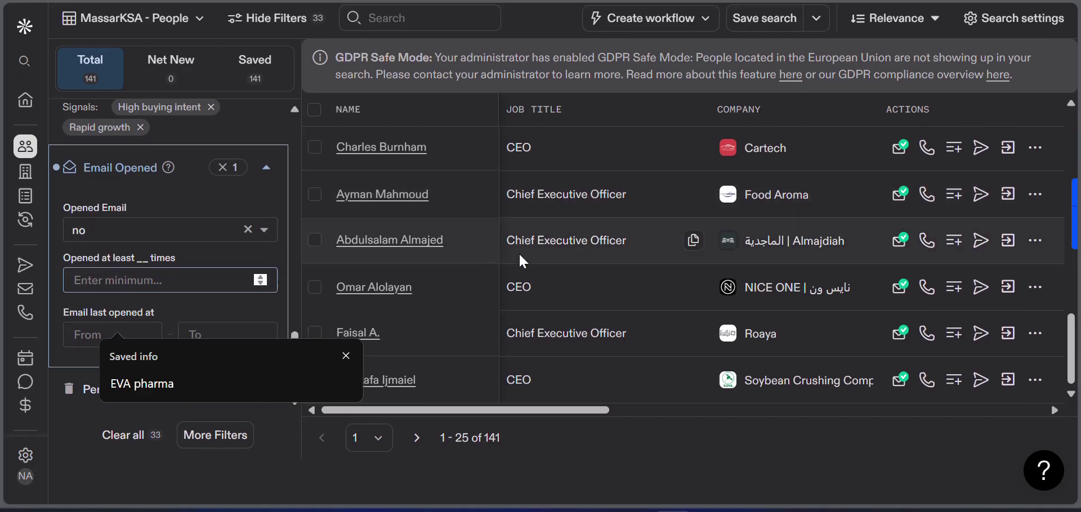
{"action": "scroll", "coordinate": [519, 255], "scroll_direction": "up", "scroll_amount": 1}
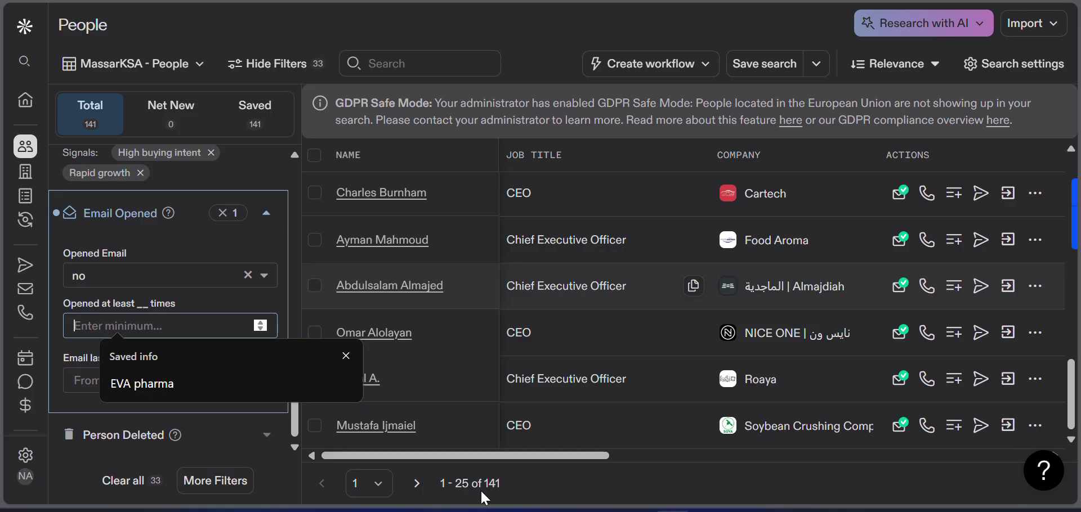
- Set Opened Email to yes and enter -10 as the minimum number of times opened
{"action": "left_click", "coordinate": [214, 275]}
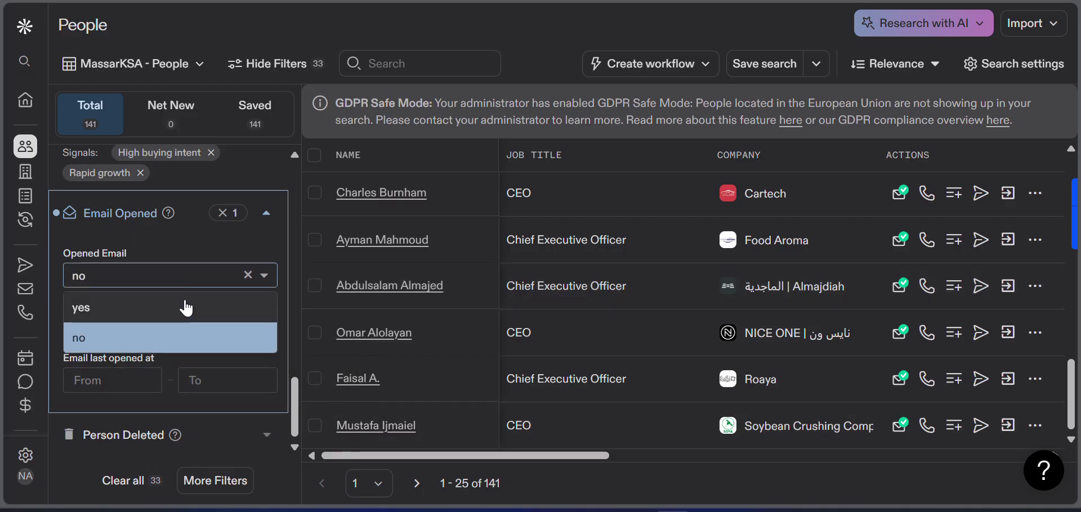
{"action": "left_click", "coordinate": [147, 308]}
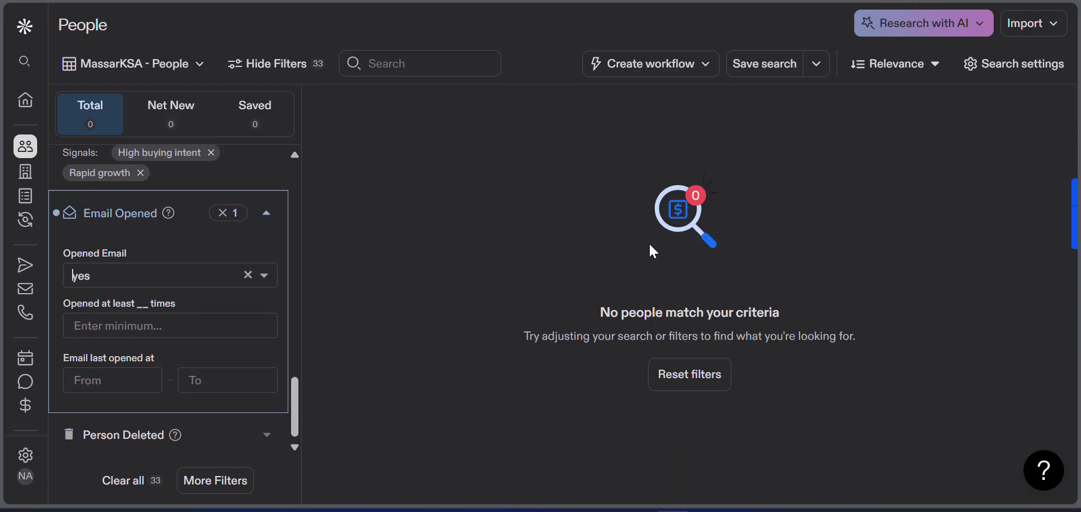
{"action": "left_click", "coordinate": [199, 327]}
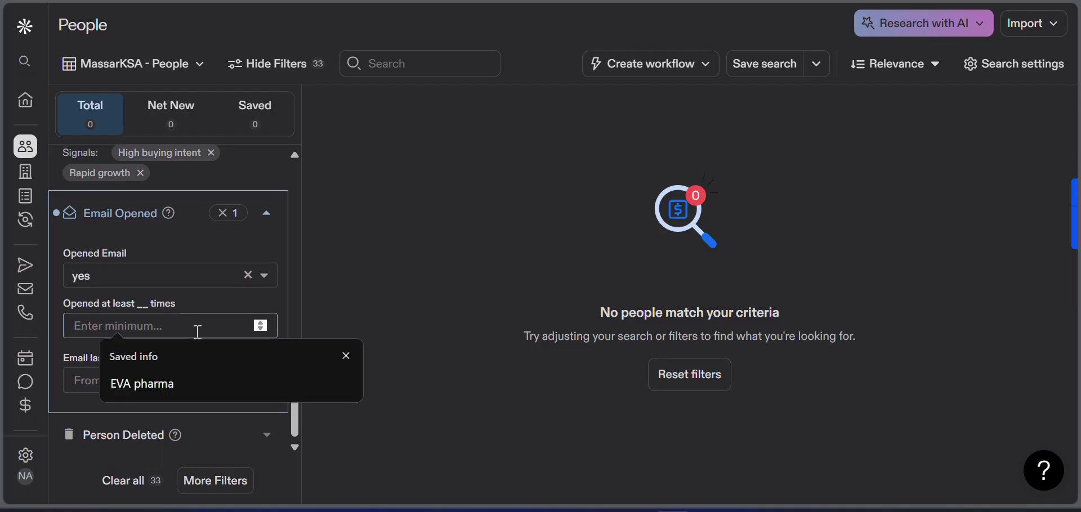
{"action": "type", "text": "-10"}
{"action": "left_click", "coordinate": [204, 305]}
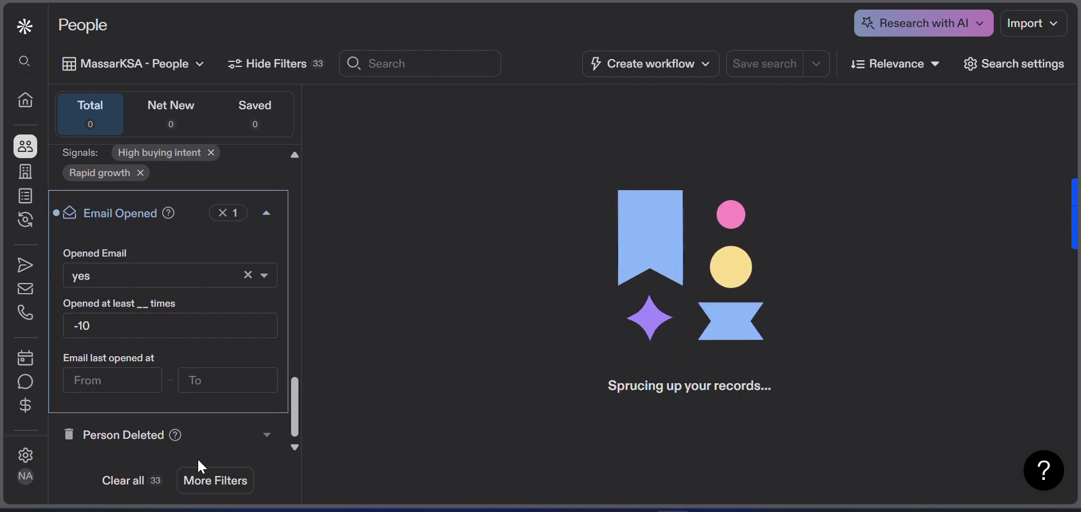
- Review the filters applied to the people search and the list of saved searches
{"action": "scroll", "coordinate": [237, 442], "scroll_direction": "down", "scroll_amount": 1}
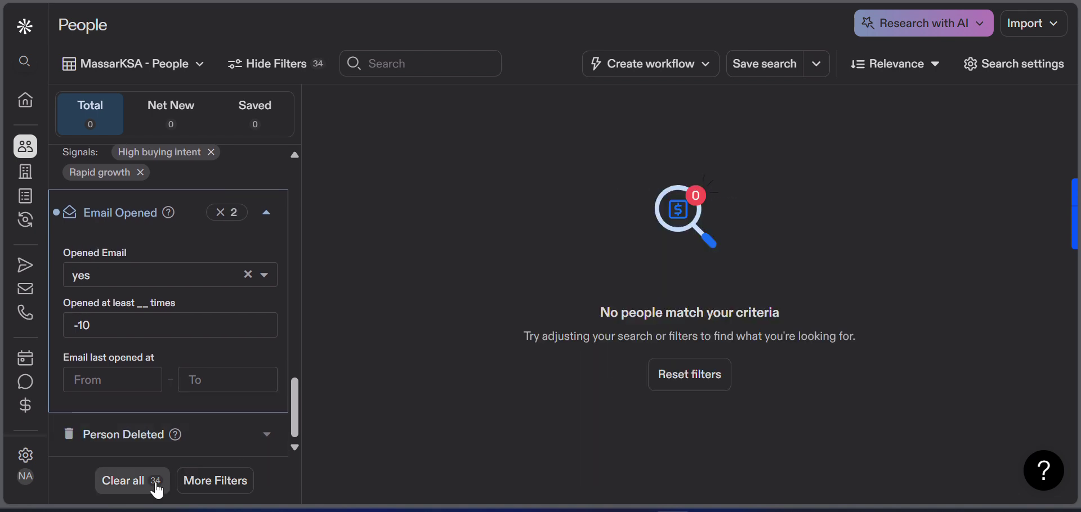
{"action": "scroll", "coordinate": [214, 461], "scroll_direction": "down", "scroll_amount": 2}
{"action": "scroll", "coordinate": [214, 460], "scroll_direction": "up", "scroll_amount": 10}
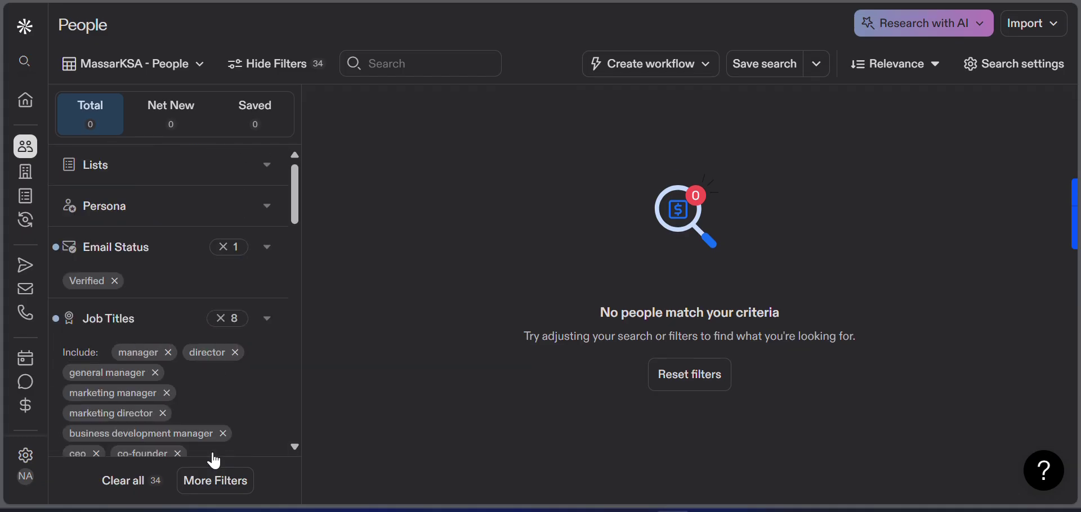
{"action": "left_click", "coordinate": [204, 69]}
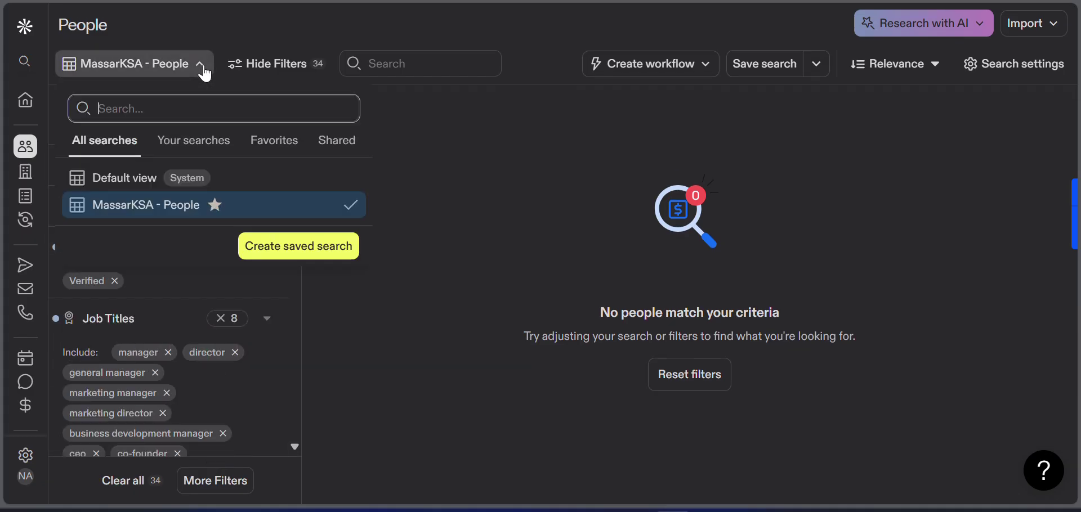
{"action": "left_click", "coordinate": [499, 174]}
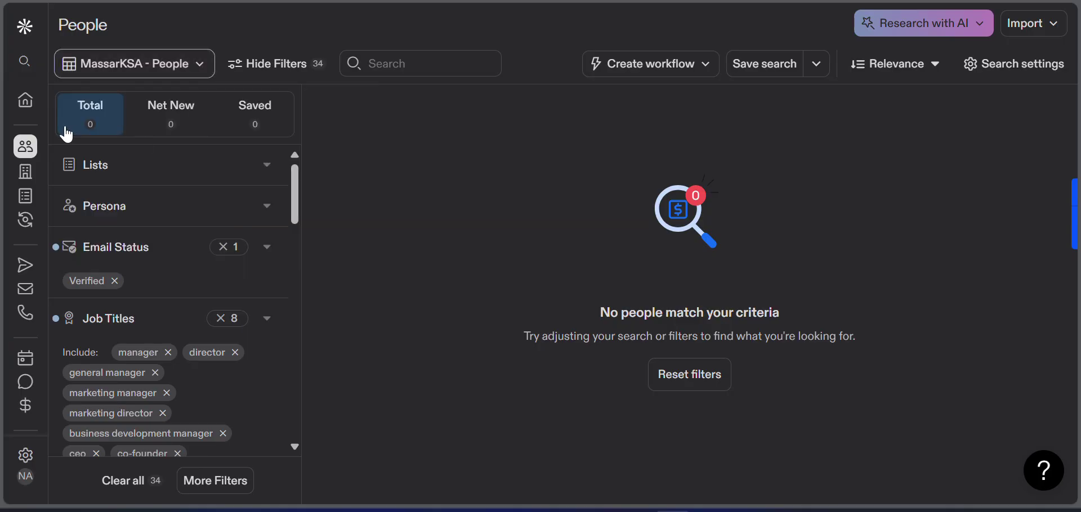
- Go to the Companies page and look through its available filters
{"action": "left_click", "coordinate": [58, 173]}
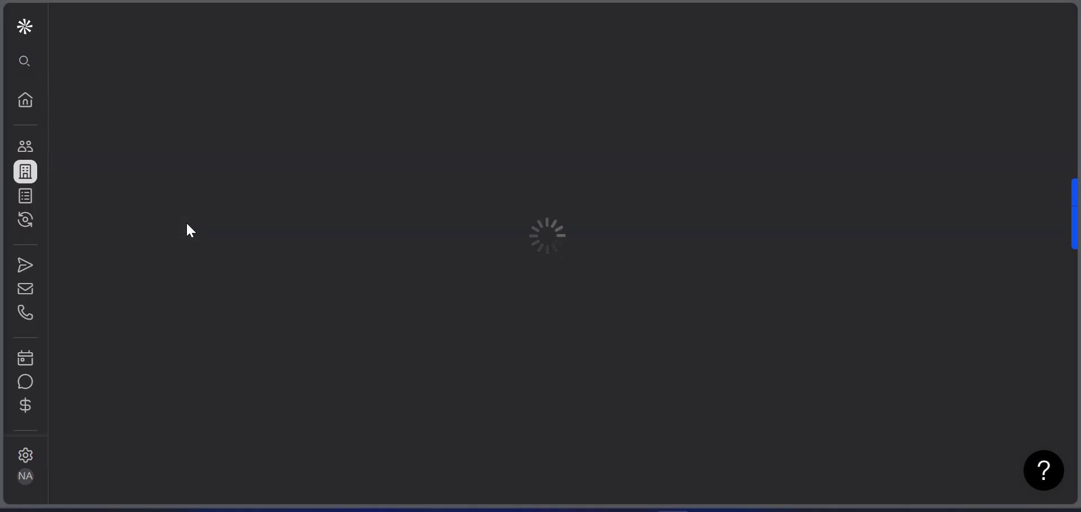
{"action": "scroll", "coordinate": [188, 231], "scroll_direction": "down", "scroll_amount": 8}
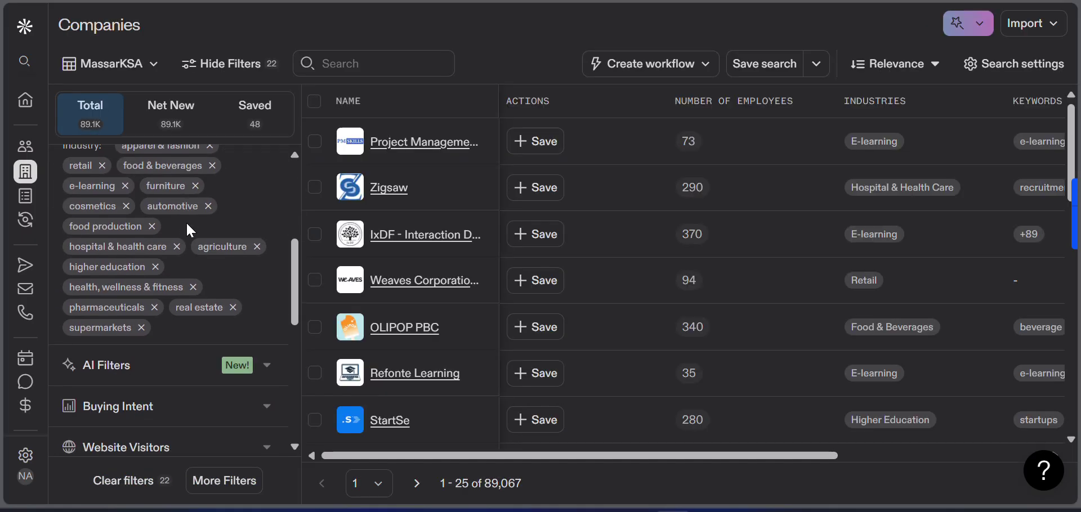
{"action": "scroll", "coordinate": [188, 228], "scroll_direction": "down", "scroll_amount": 2}
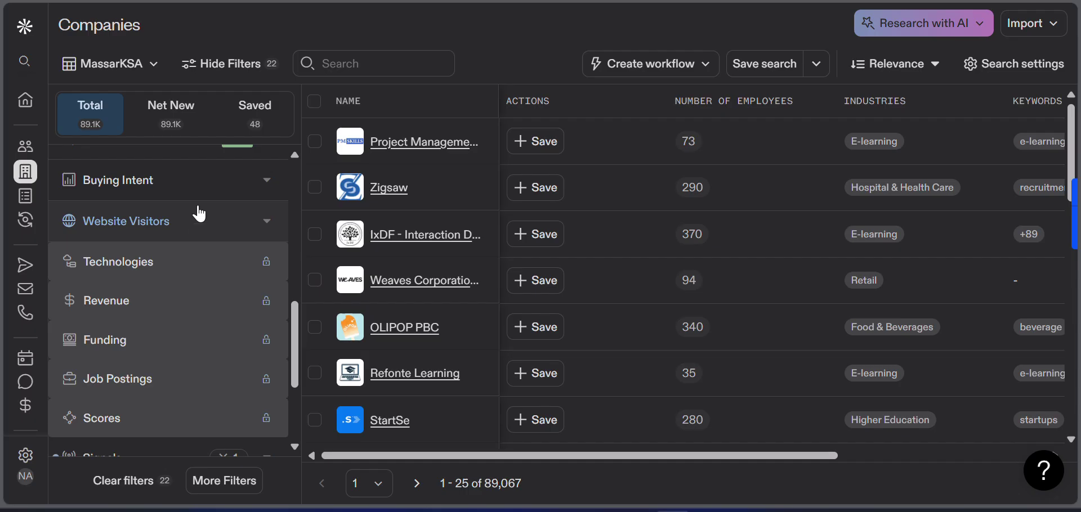
- Expand the Buying Intent filter for companies and start setting up its topics of interest
{"action": "left_click", "coordinate": [268, 191]}
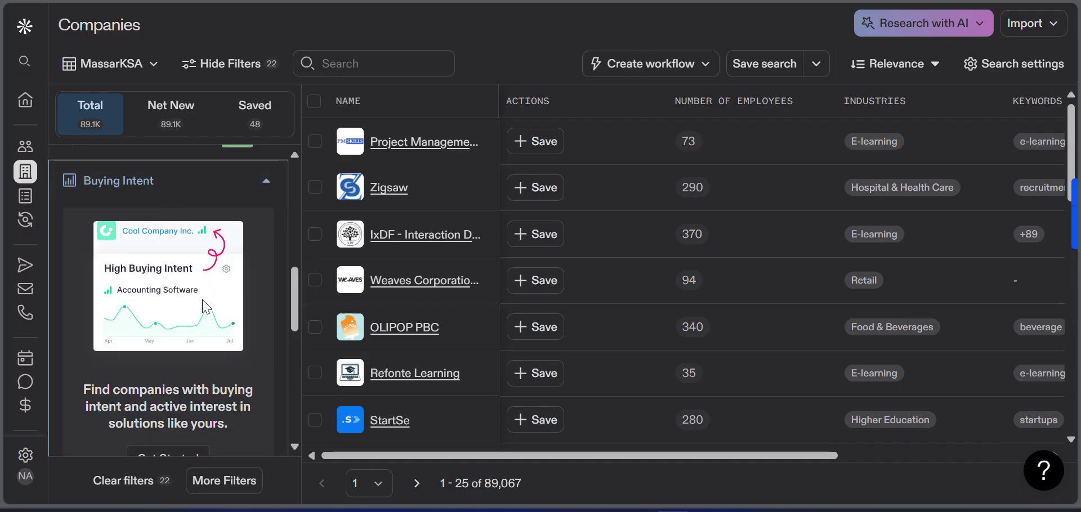
{"action": "scroll", "coordinate": [194, 332], "scroll_direction": "down", "scroll_amount": 3}
{"action": "left_click", "coordinate": [184, 308]}
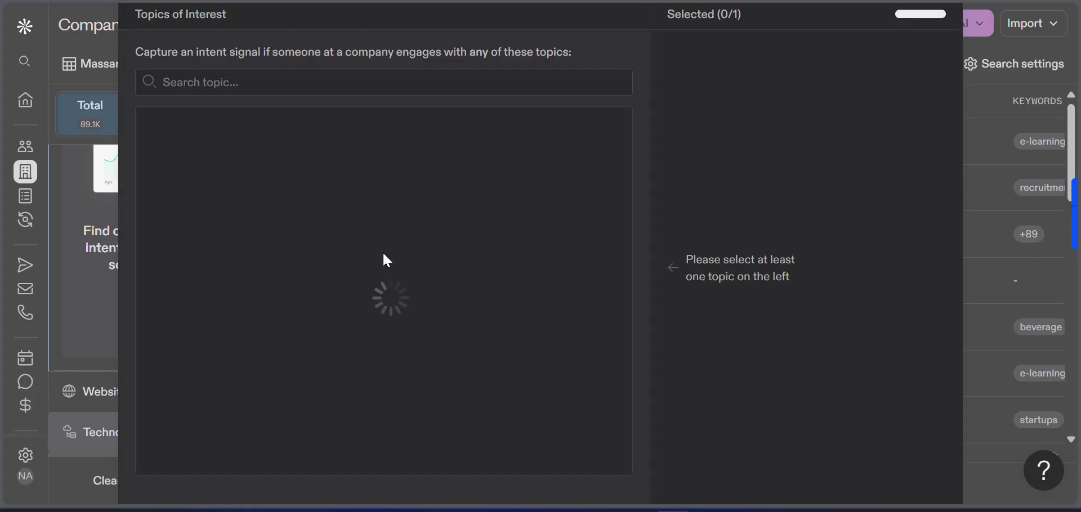
- Expand the Development Software topics and select E-Commerce Platforms as the buying intent topic
{"action": "left_click", "coordinate": [285, 88]}
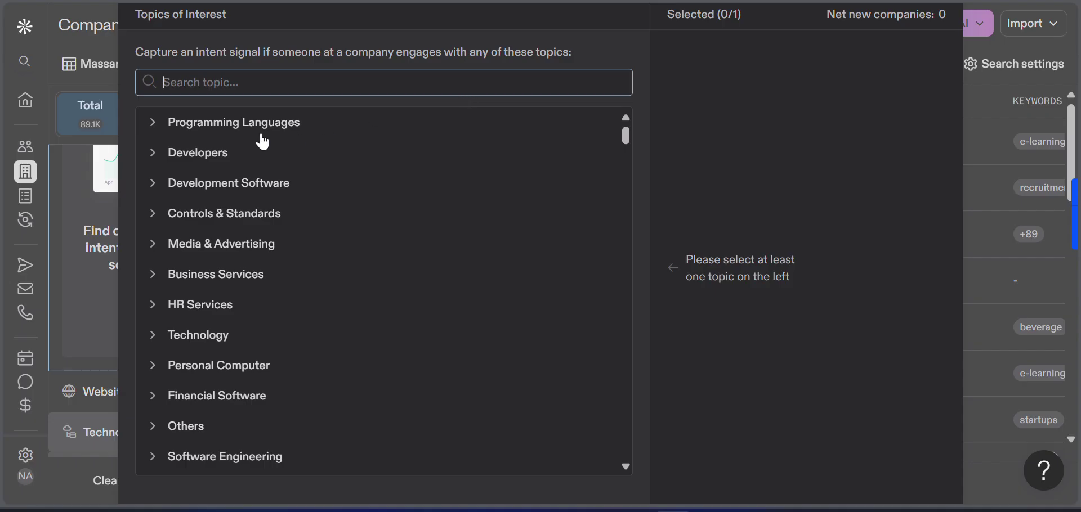
{"action": "left_click", "coordinate": [157, 184]}
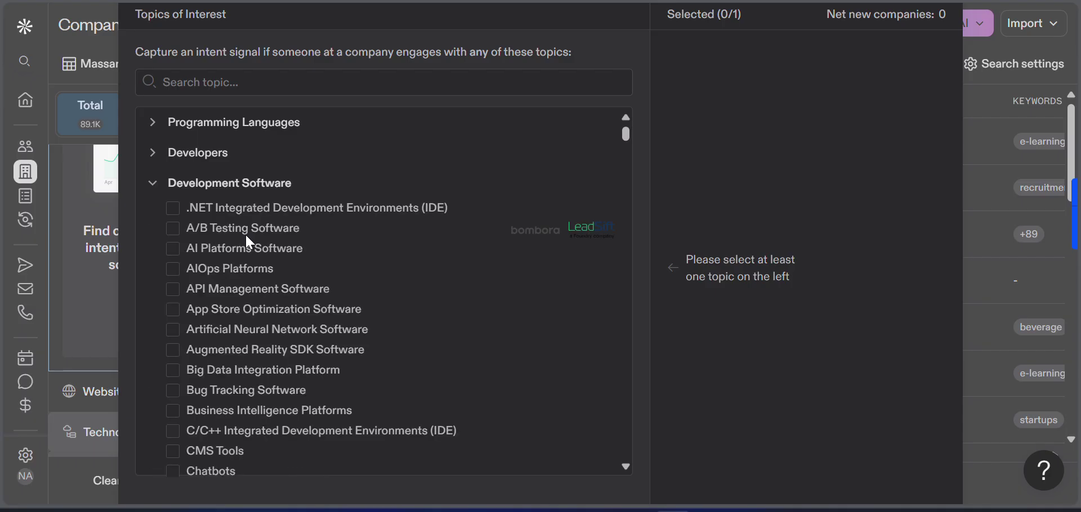
{"action": "scroll", "coordinate": [216, 264], "scroll_direction": "down", "scroll_amount": 1}
{"action": "scroll", "coordinate": [216, 264], "scroll_direction": "down", "scroll_amount": 6}
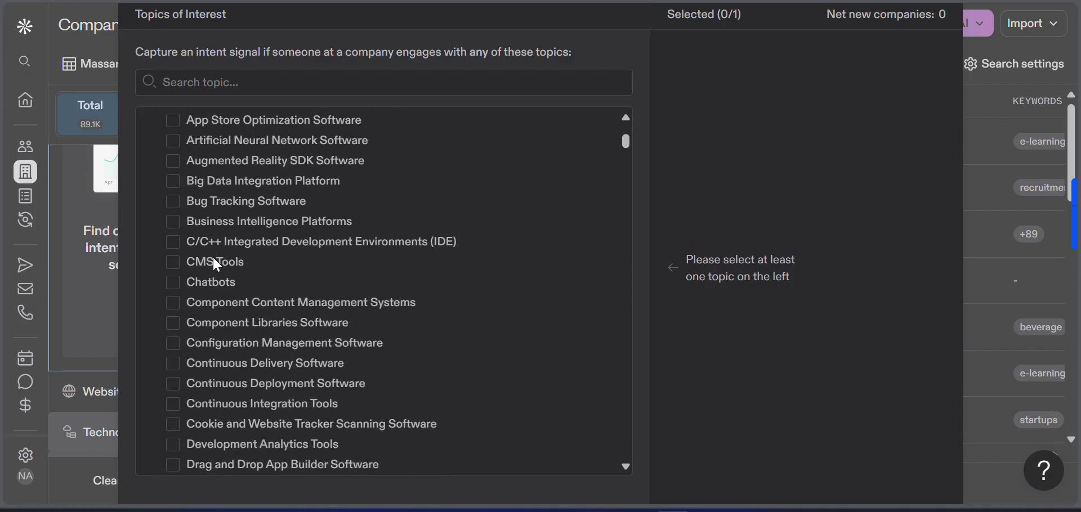
{"action": "scroll", "coordinate": [216, 261], "scroll_direction": "down", "scroll_amount": 2}
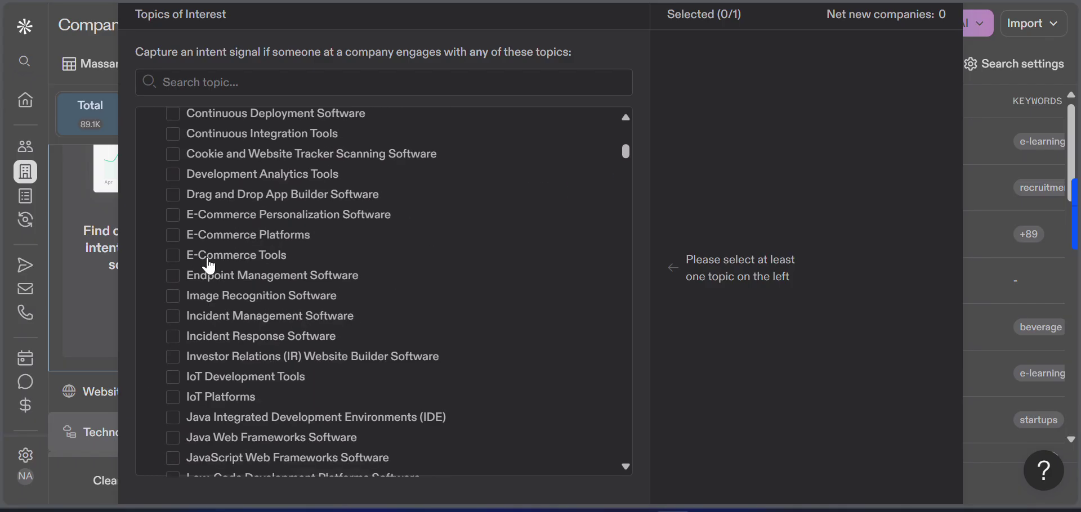
{"action": "left_click", "coordinate": [172, 236]}
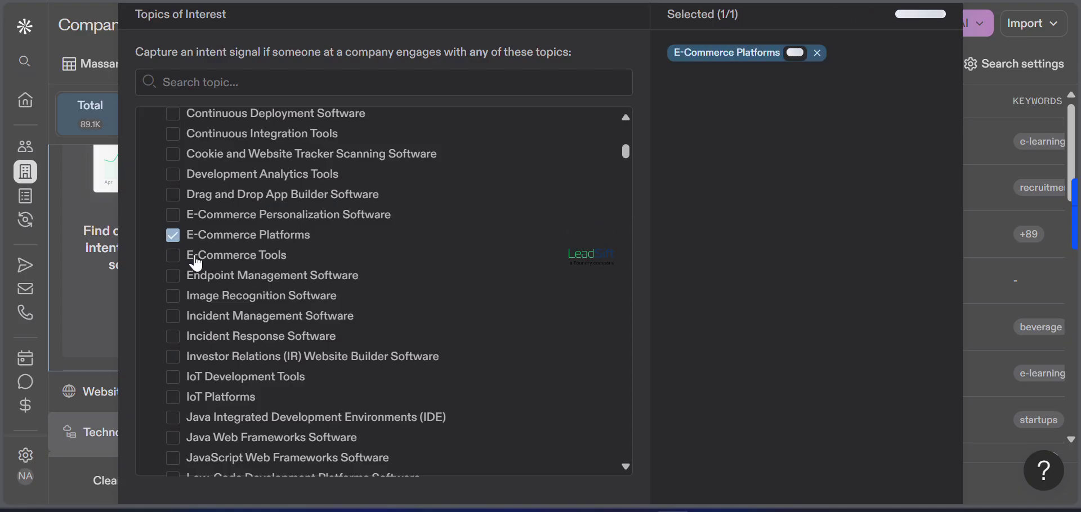
{"action": "scroll", "coordinate": [295, 273], "scroll_direction": "down", "scroll_amount": 1}
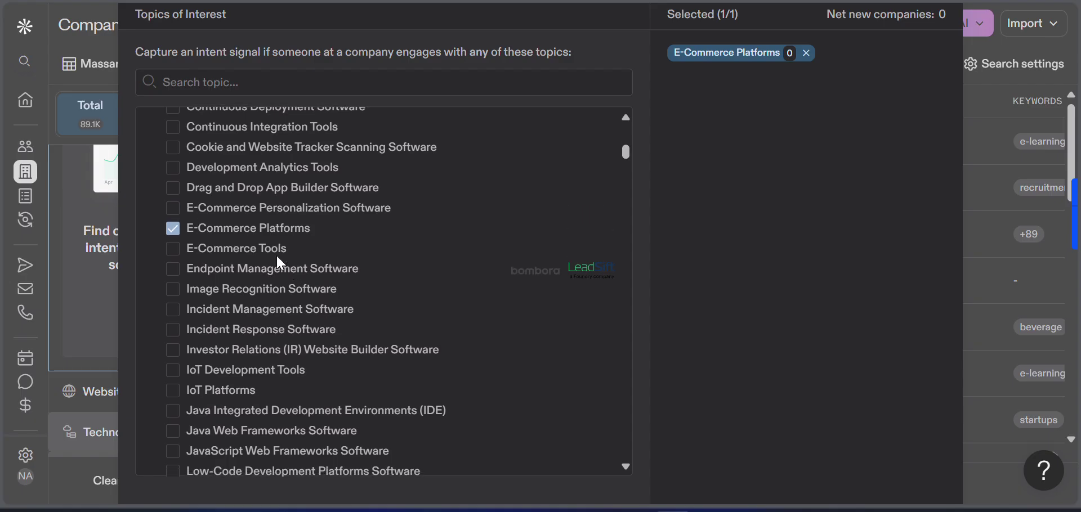
- Try adding E-Commerce Personalization Software and Mobile Development Platforms Software as further buying intent topics
{"action": "left_click", "coordinate": [181, 212]}
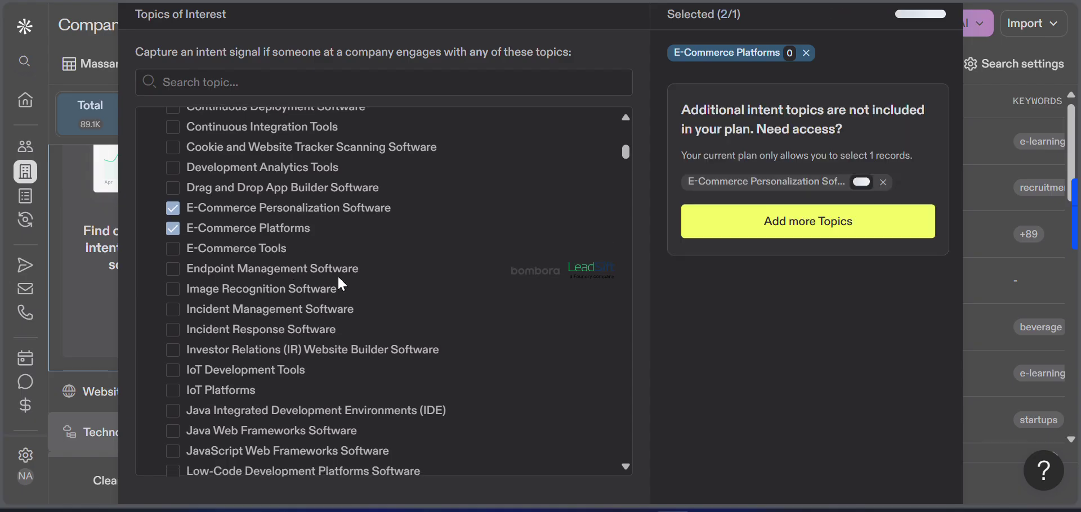
{"action": "scroll", "coordinate": [417, 295], "scroll_direction": "down", "scroll_amount": 5}
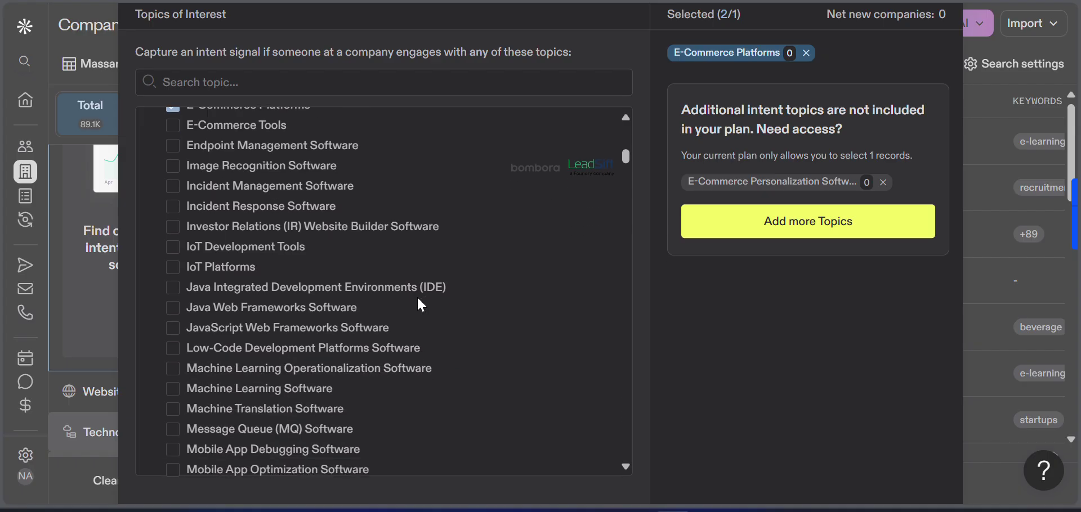
{"action": "scroll", "coordinate": [417, 299], "scroll_direction": "down", "scroll_amount": 4}
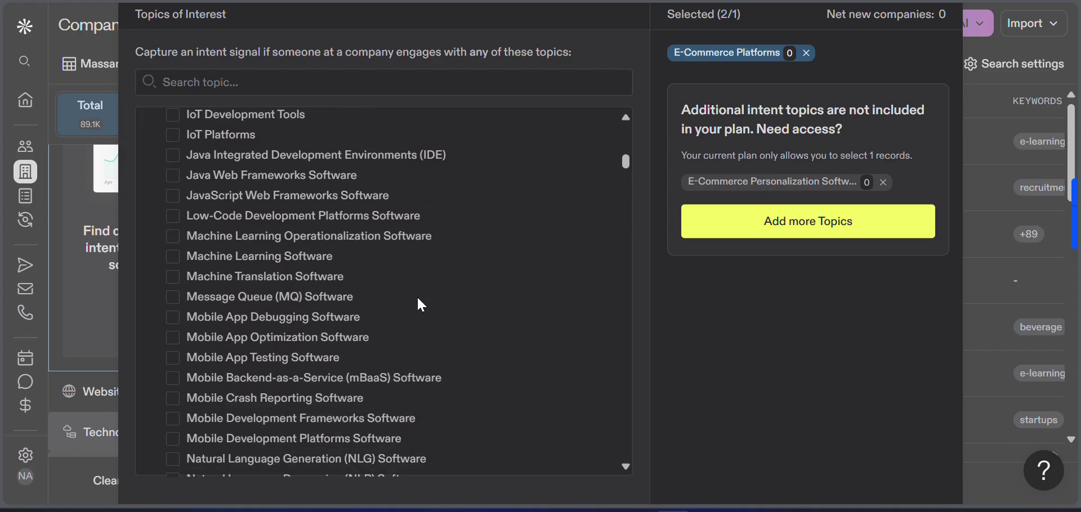
{"action": "scroll", "coordinate": [418, 299], "scroll_direction": "down", "scroll_amount": 1}
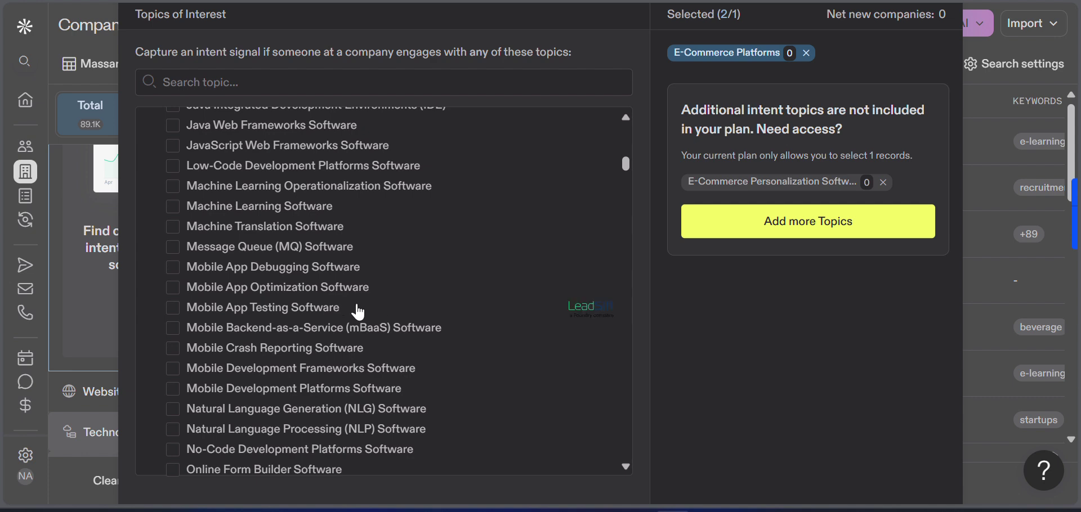
{"action": "scroll", "coordinate": [359, 311], "scroll_direction": "down", "scroll_amount": 5}
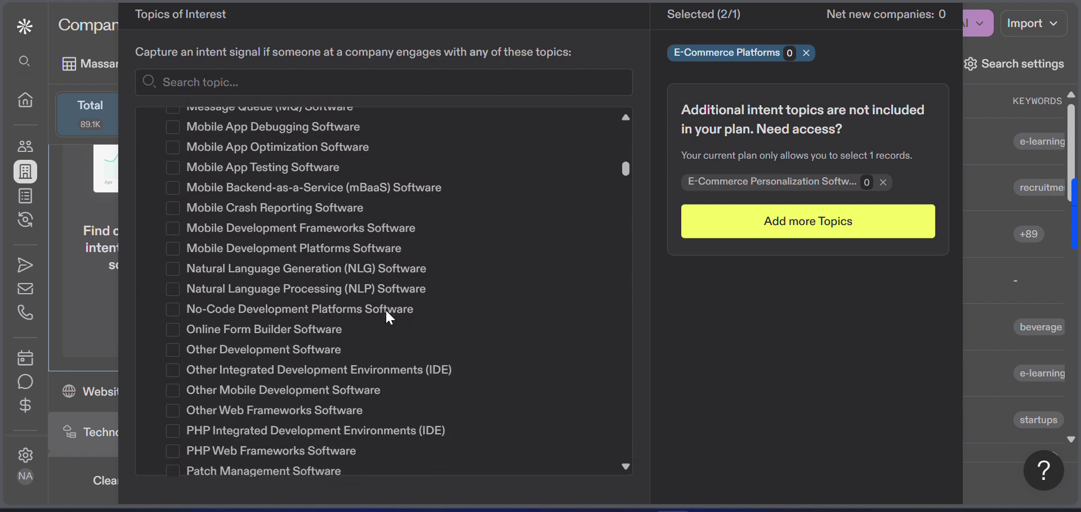
{"action": "left_click", "coordinate": [173, 249]}
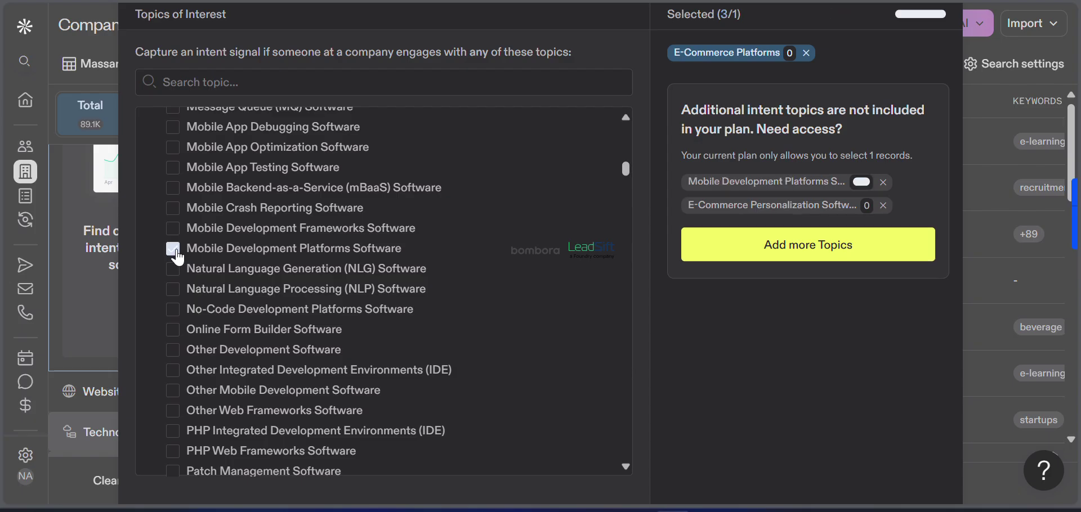
{"action": "scroll", "coordinate": [401, 297], "scroll_direction": "down", "scroll_amount": 3}
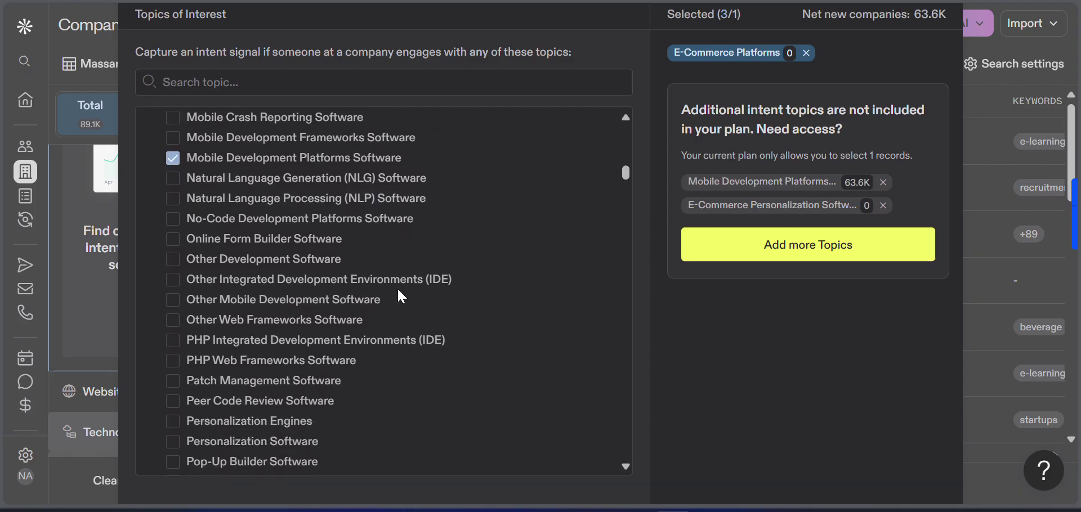
{"action": "scroll", "coordinate": [402, 297], "scroll_direction": "down", "scroll_amount": 3}
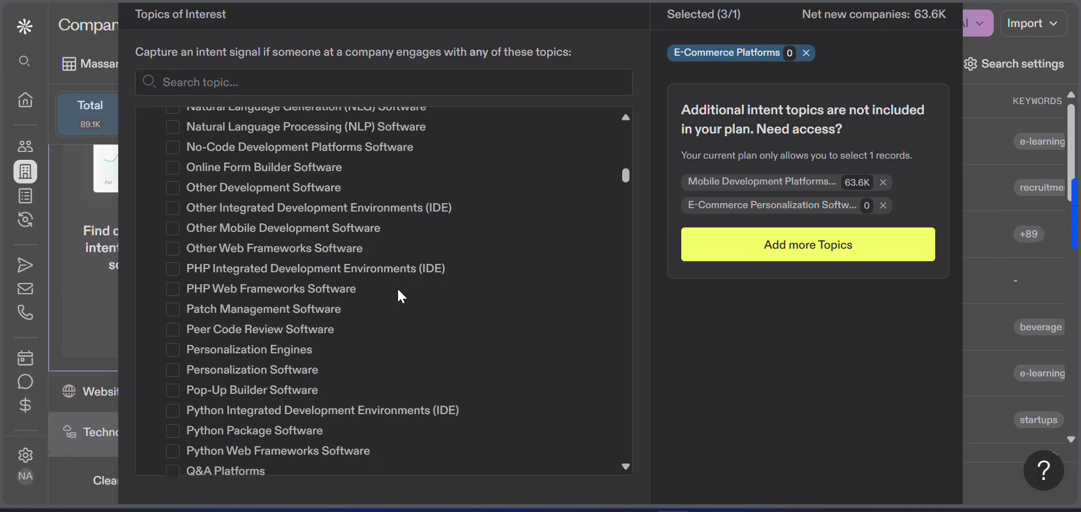
- Request access to more intent topics, dismiss the plan upgrade offer and look over the Sequences page
{"action": "left_click", "coordinate": [806, 254]}
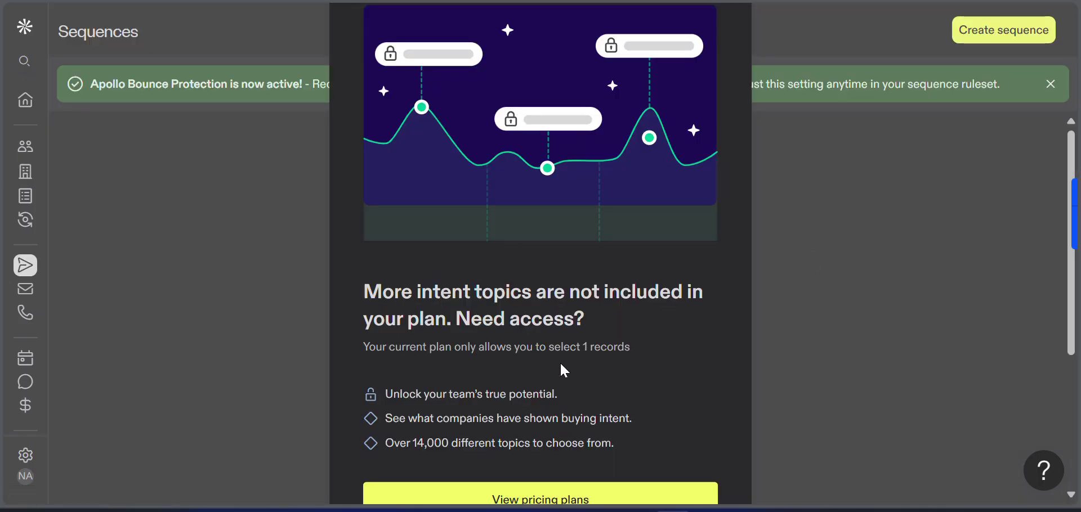
{"action": "left_click", "coordinate": [808, 101]}
{"action": "scroll", "coordinate": [410, 222], "scroll_direction": "down", "scroll_amount": 1}
{"action": "scroll", "coordinate": [410, 222], "scroll_direction": "down", "scroll_amount": 3}
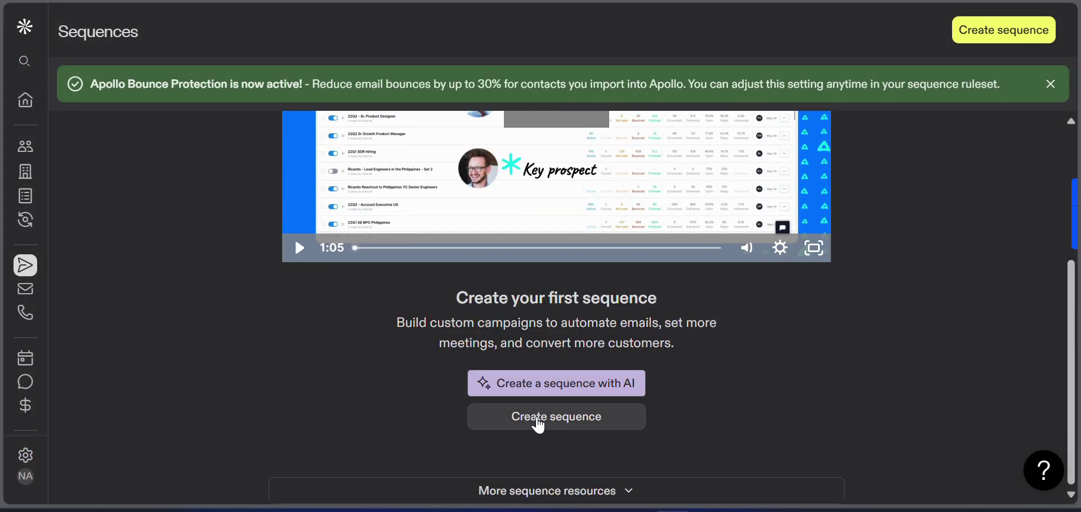
{"action": "scroll", "coordinate": [134, 230], "scroll_direction": "up", "scroll_amount": 4}
- Return to the Companies page and reopen the topics of interest for the Buying Intent filter
{"action": "mouse_move", "coordinate": [34, 225]}
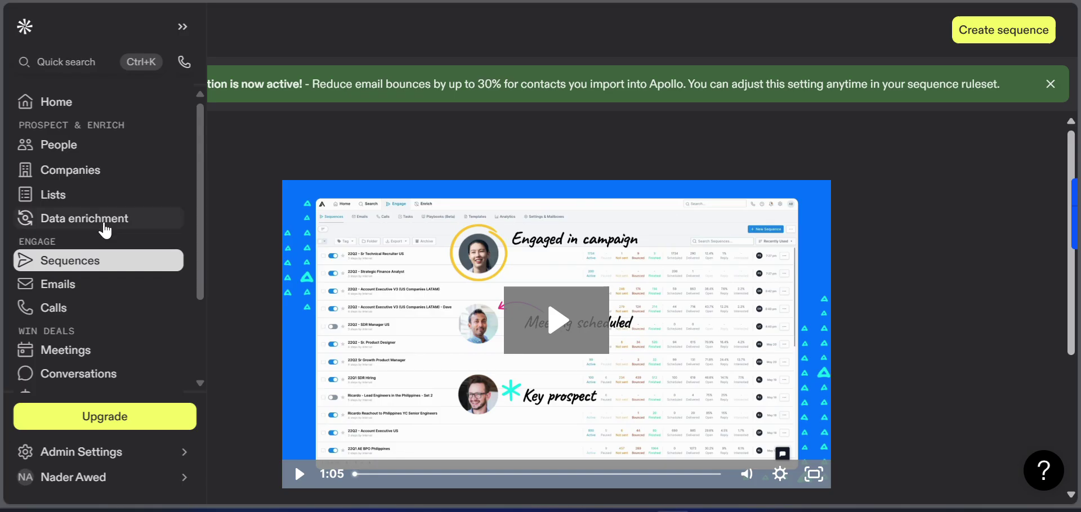
{"action": "left_click", "coordinate": [109, 170]}
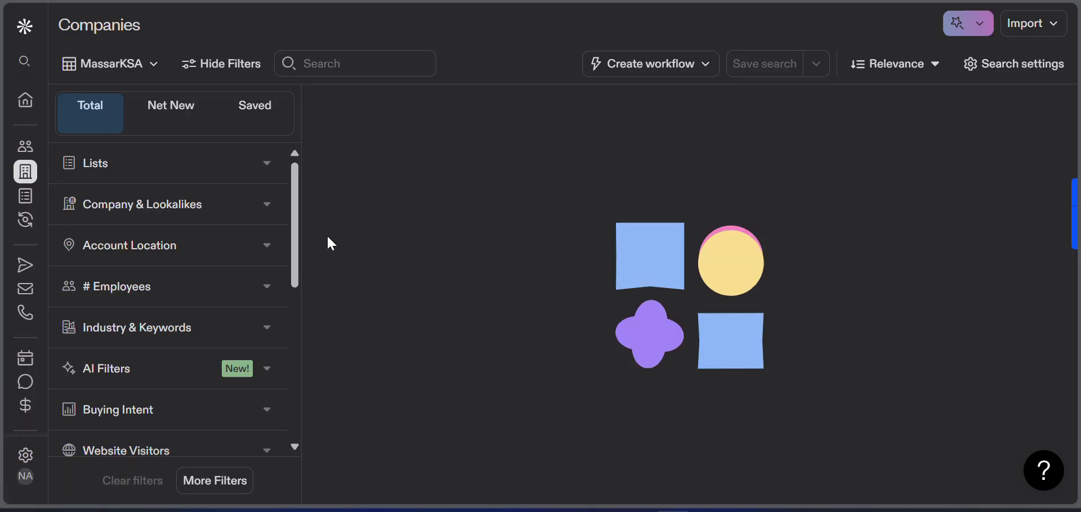
{"action": "scroll", "coordinate": [154, 287], "scroll_direction": "down", "scroll_amount": 8}
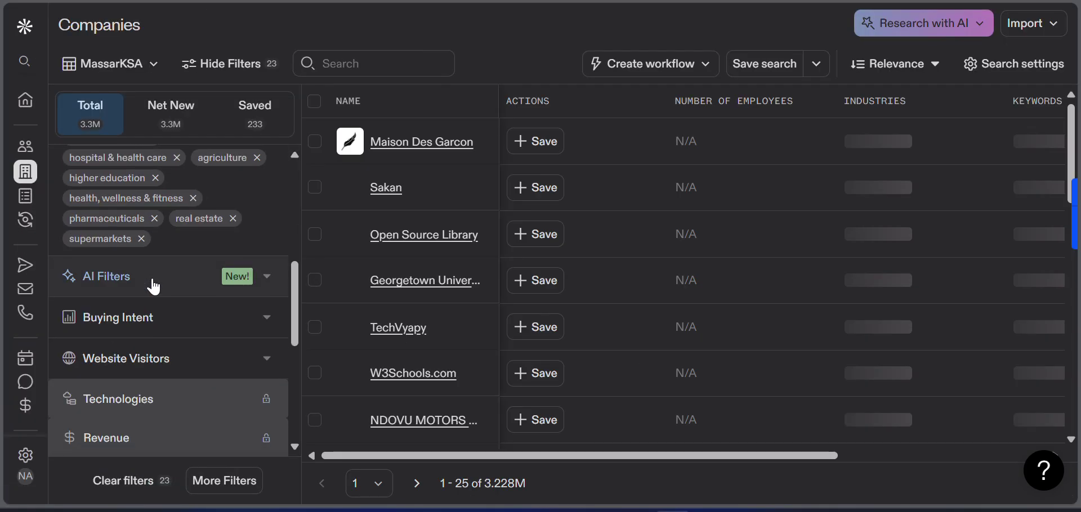
{"action": "left_click", "coordinate": [207, 305]}
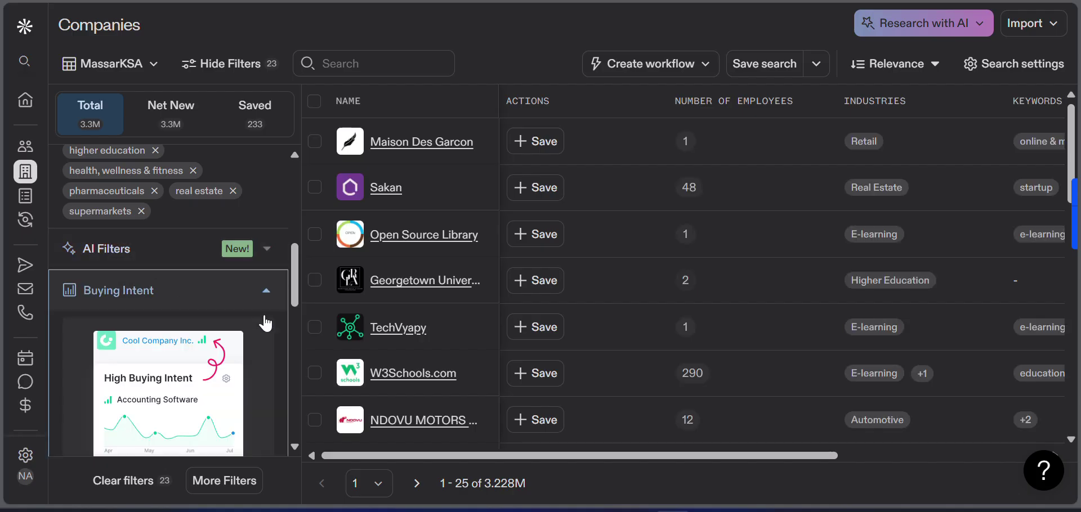
{"action": "scroll", "coordinate": [214, 338], "scroll_direction": "down", "scroll_amount": 4}
{"action": "left_click", "coordinate": [186, 330]}
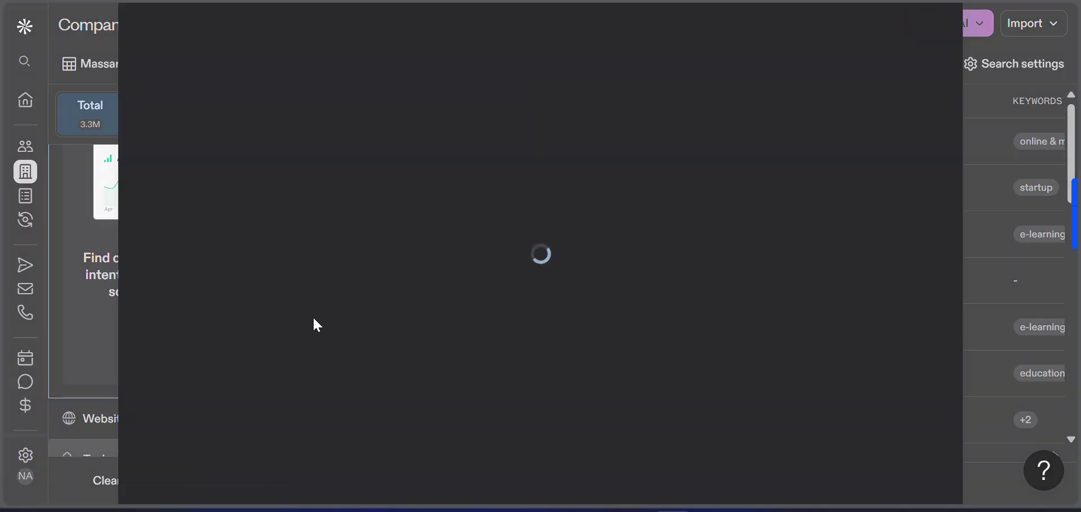
- Expand the Developers and Programming Languages topic groups and look through their intent topics
{"action": "left_click", "coordinate": [194, 158]}
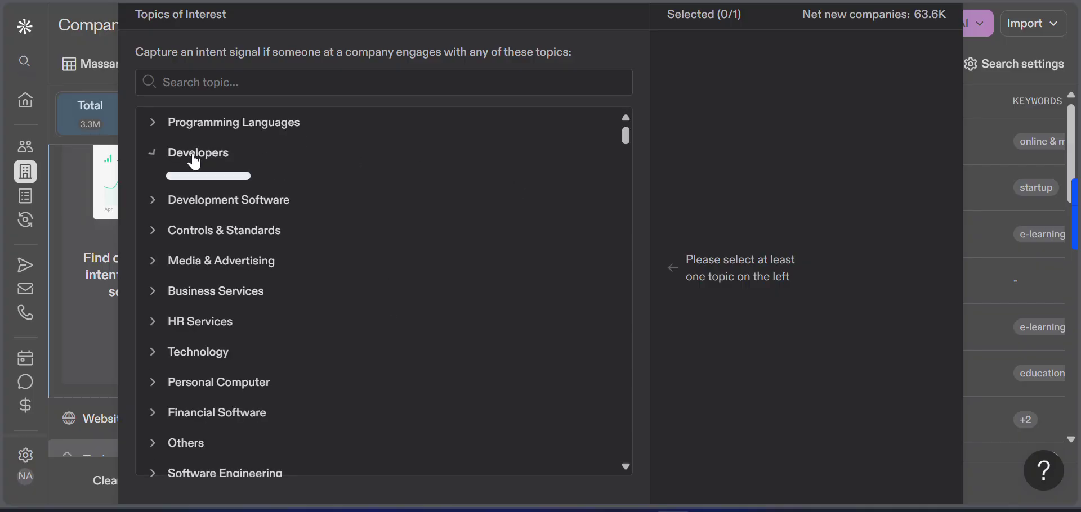
{"action": "left_click", "coordinate": [160, 127]}
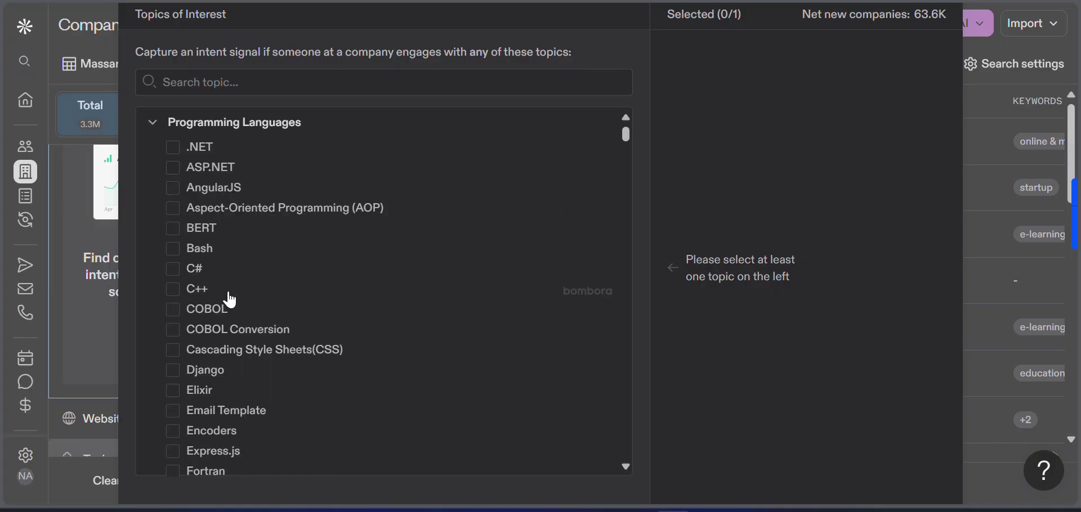
{"action": "scroll", "coordinate": [230, 300], "scroll_direction": "down", "scroll_amount": 5}
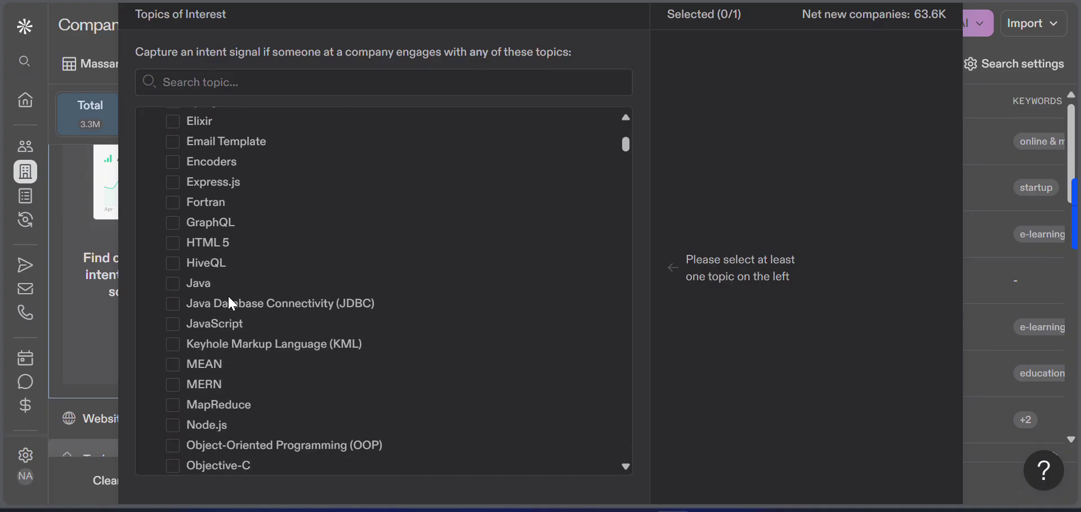
{"action": "scroll", "coordinate": [230, 300], "scroll_direction": "down", "scroll_amount": 5}
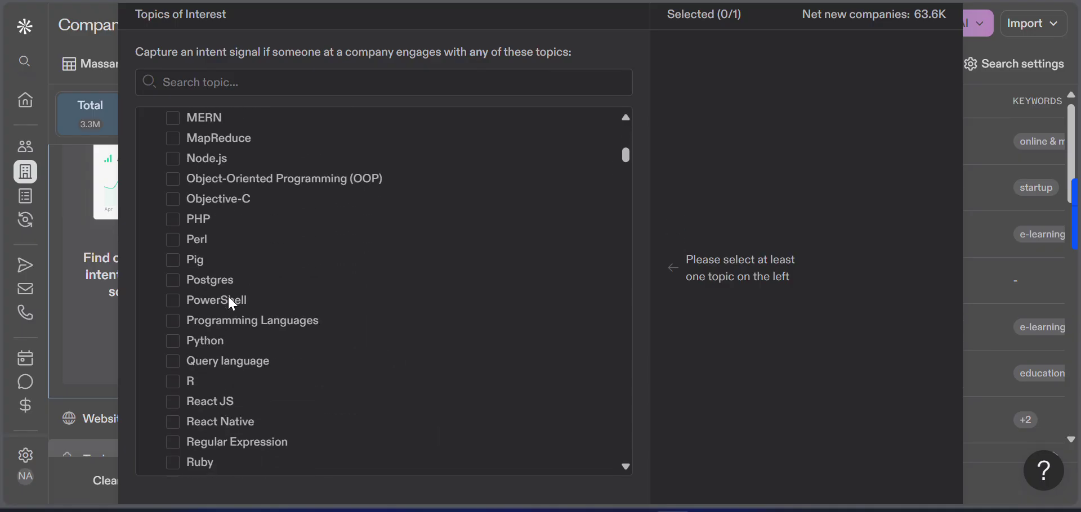
{"action": "scroll", "coordinate": [232, 304], "scroll_direction": "up", "scroll_amount": 10}
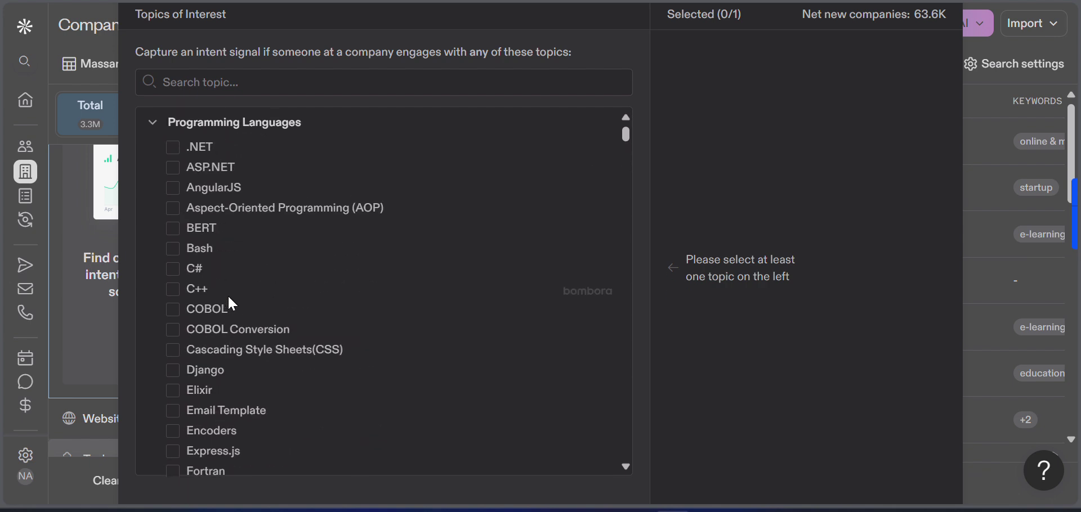
{"action": "scroll", "coordinate": [232, 304], "scroll_direction": "down", "scroll_amount": 5}
{"action": "scroll", "coordinate": [232, 304], "scroll_direction": "down", "scroll_amount": 20}
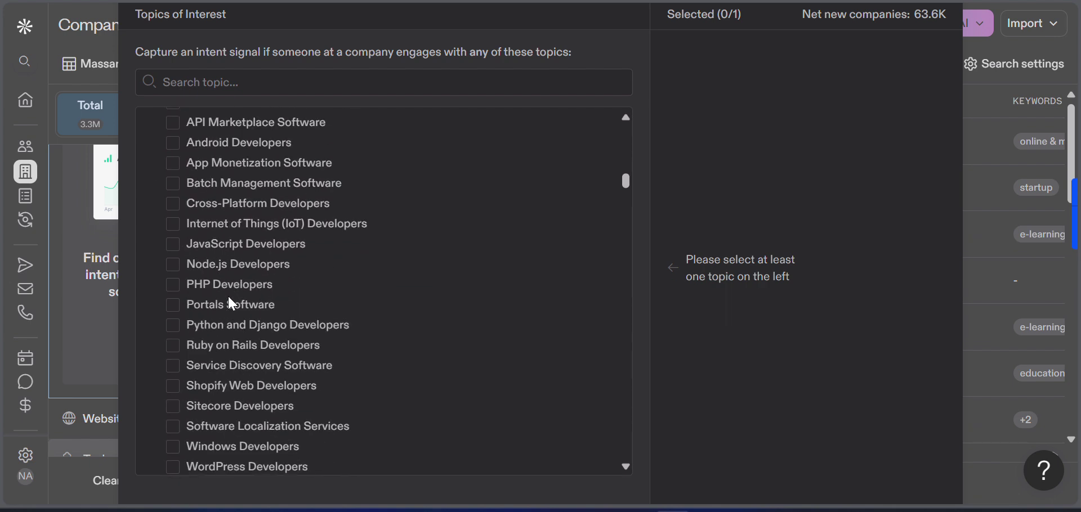
{"action": "scroll", "coordinate": [232, 304], "scroll_direction": "up", "scroll_amount": 5}
{"action": "scroll", "coordinate": [230, 299], "scroll_direction": "down", "scroll_amount": 6}
{"action": "scroll", "coordinate": [230, 299], "scroll_direction": "down", "scroll_amount": 3}
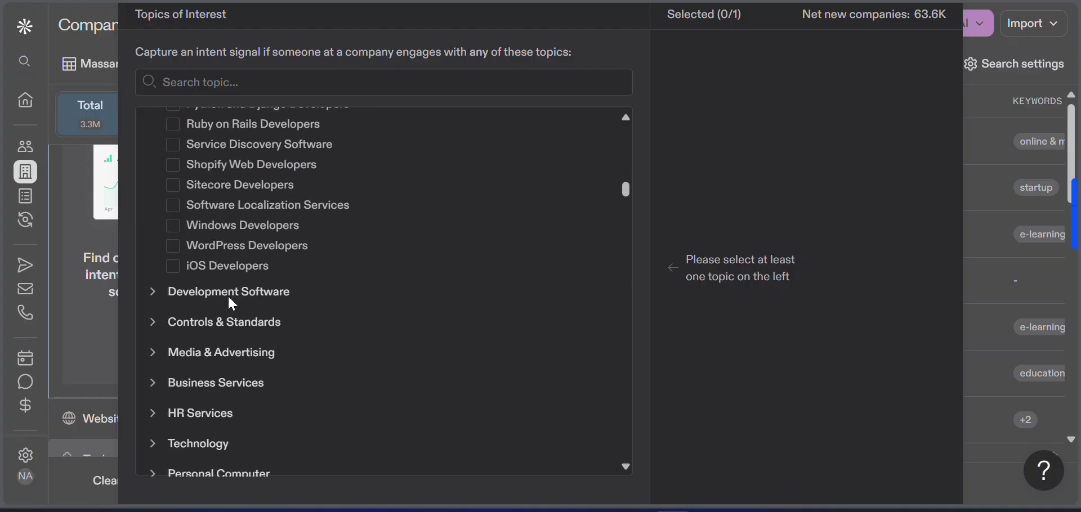
- Expand the Development Software topic group and browse the other topic categories in the list
{"action": "left_click", "coordinate": [149, 303]}
{"action": "scroll", "coordinate": [335, 287], "scroll_direction": "down", "scroll_amount": 5}
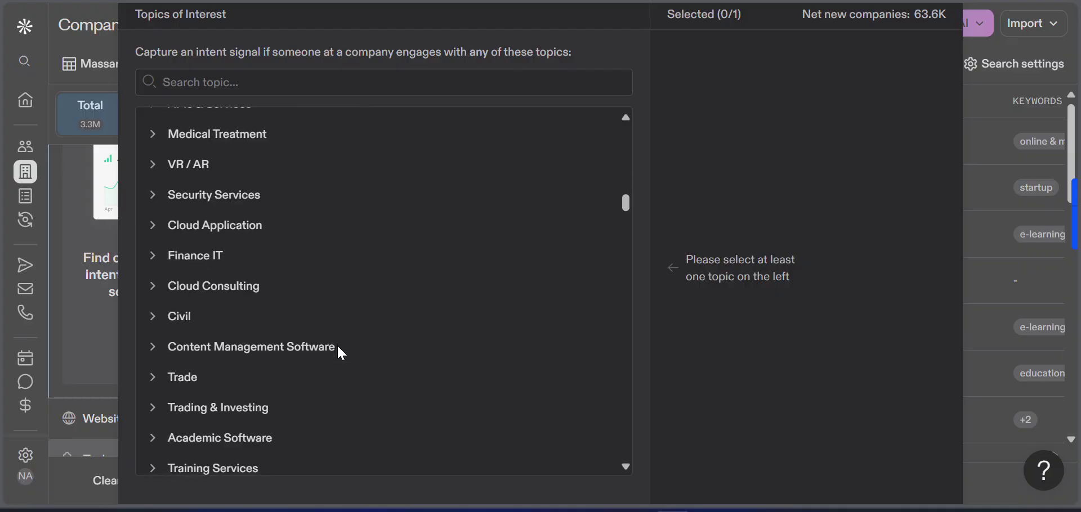
{"action": "scroll", "coordinate": [338, 347], "scroll_direction": "up", "scroll_amount": 10}
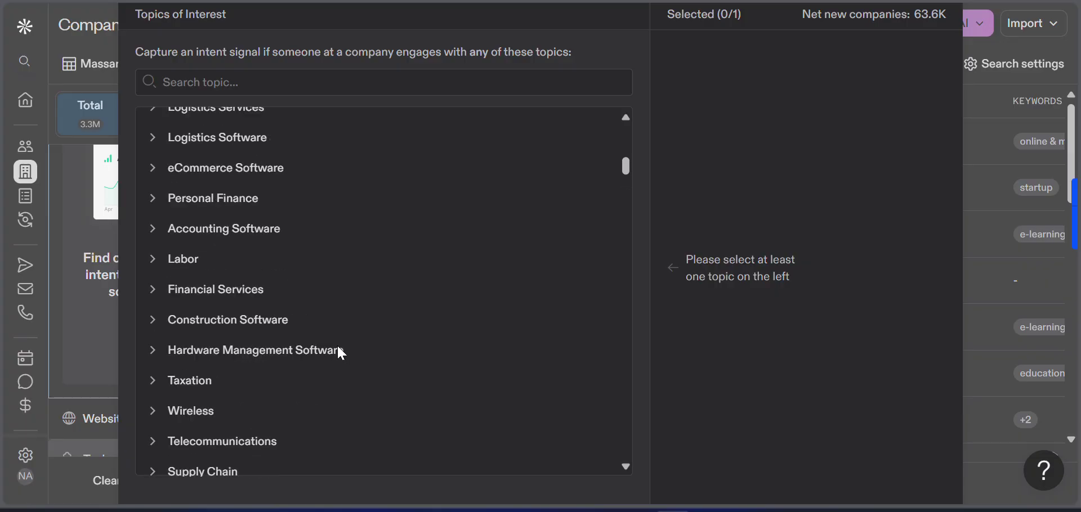
{"action": "scroll", "coordinate": [338, 348], "scroll_direction": "up", "scroll_amount": 5}
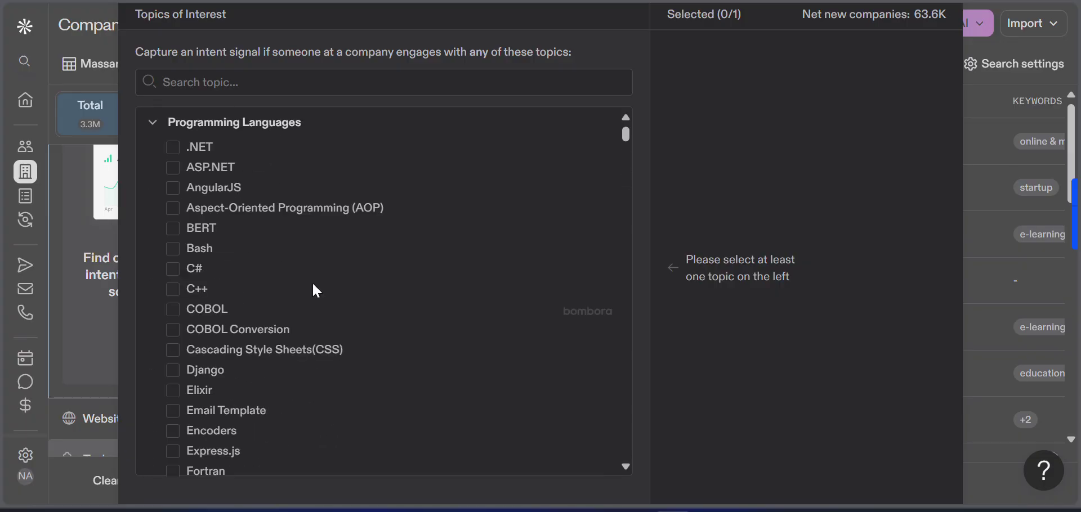
- Select E-Commerce Platforms under Development Software as the intent topic and remove it from the selection again
{"action": "scroll", "coordinate": [285, 217], "scroll_direction": "down", "scroll_amount": 15}
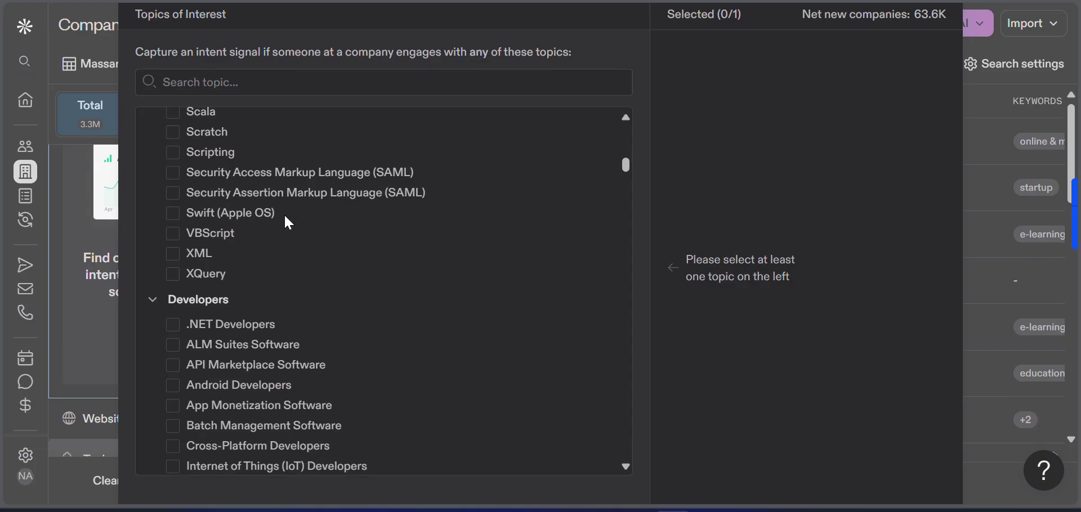
{"action": "scroll", "coordinate": [285, 218], "scroll_direction": "down", "scroll_amount": 15}
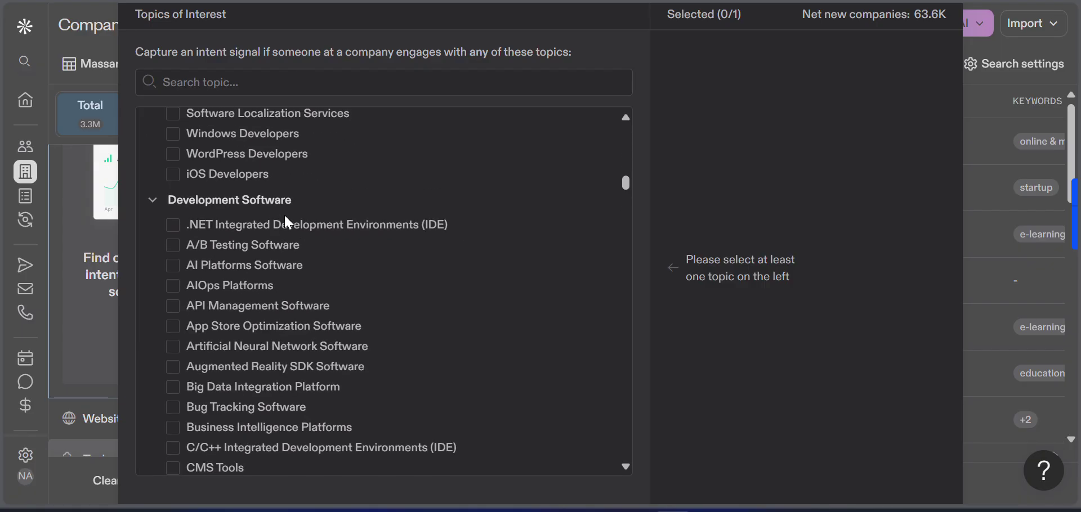
{"action": "scroll", "coordinate": [286, 220], "scroll_direction": "down", "scroll_amount": 3}
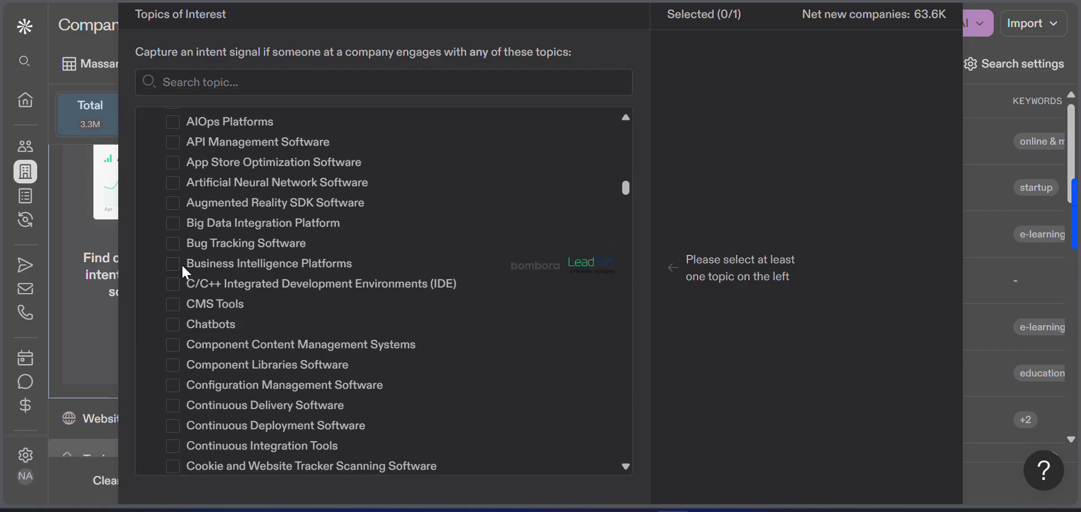
{"action": "scroll", "coordinate": [217, 329], "scroll_direction": "down", "scroll_amount": 3}
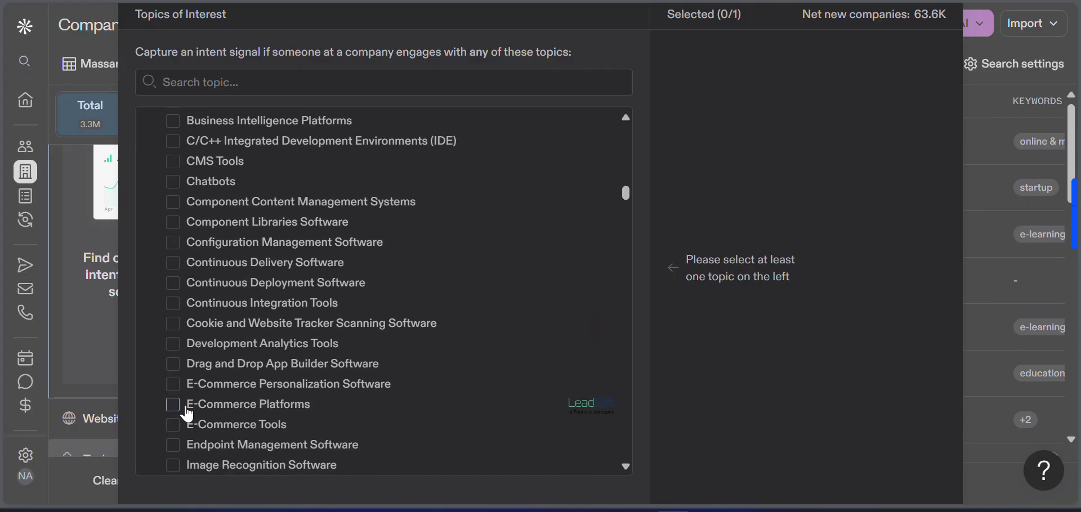
{"action": "left_click", "coordinate": [234, 405]}
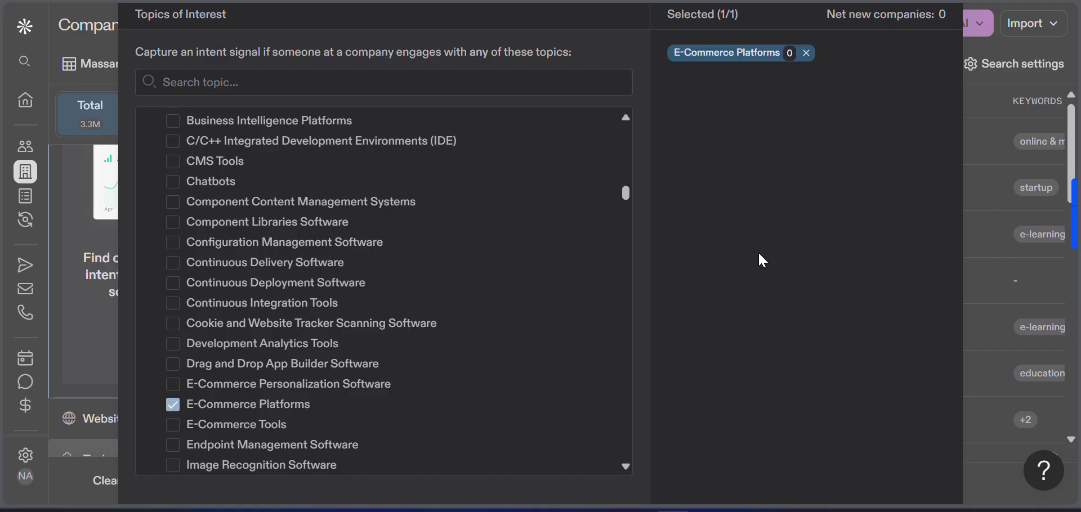
{"action": "left_click", "coordinate": [808, 54]}
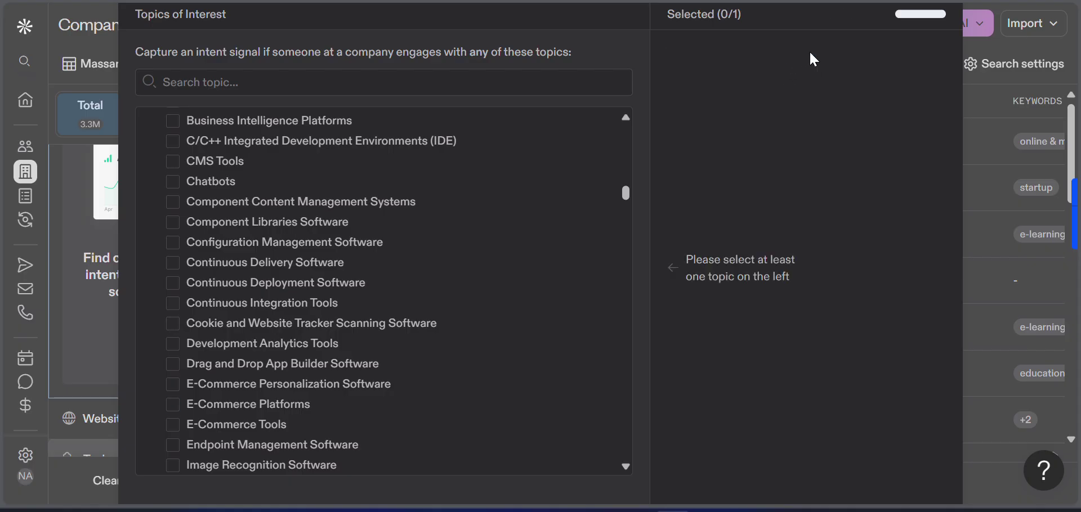
- Select E-Commerce Personalization Software as the intent topic and deselect it again
{"action": "left_click", "coordinate": [173, 385]}
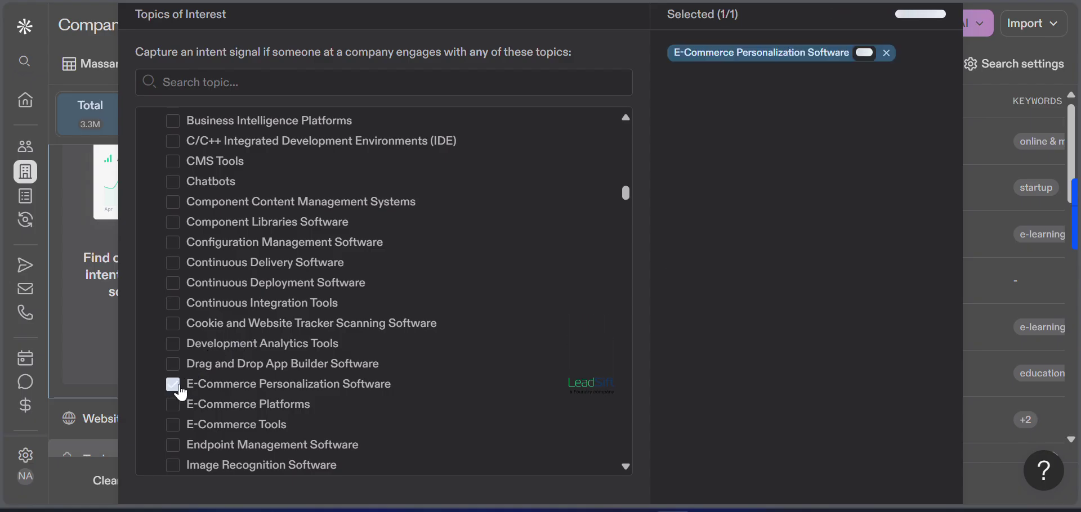
{"action": "scroll", "coordinate": [368, 336], "scroll_direction": "down", "scroll_amount": 3}
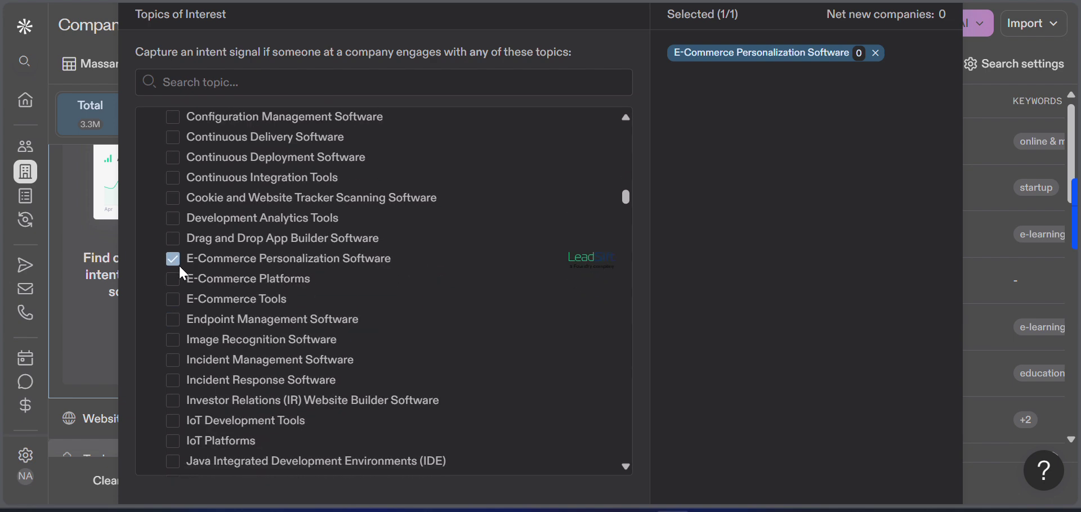
{"action": "left_click", "coordinate": [175, 262]}
- Look through the remaining Development Software intent topics down to the topic categories that follow
{"action": "scroll", "coordinate": [293, 338], "scroll_direction": "down", "scroll_amount": 7}
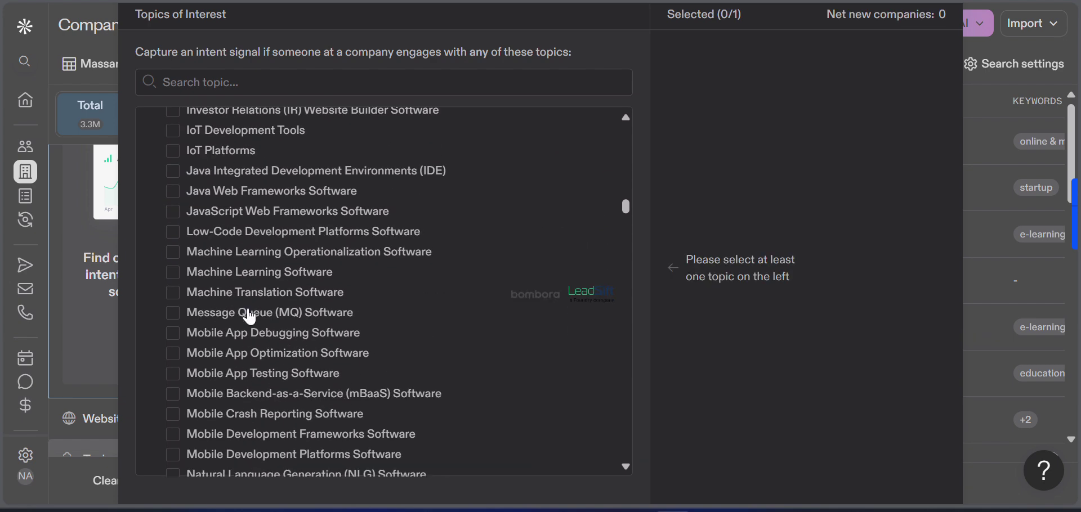
{"action": "scroll", "coordinate": [250, 318], "scroll_direction": "down", "scroll_amount": 9}
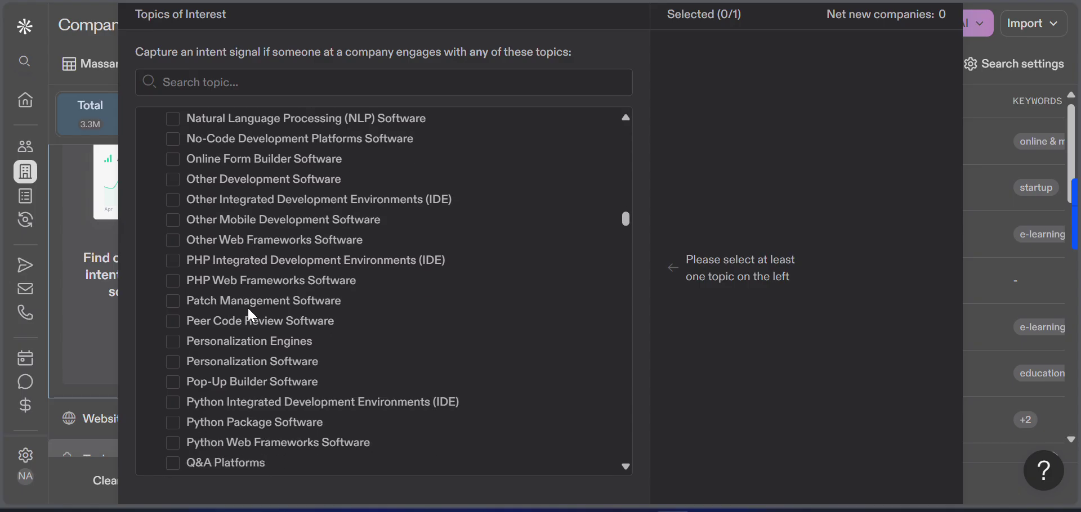
{"action": "scroll", "coordinate": [249, 310], "scroll_direction": "down", "scroll_amount": 3}
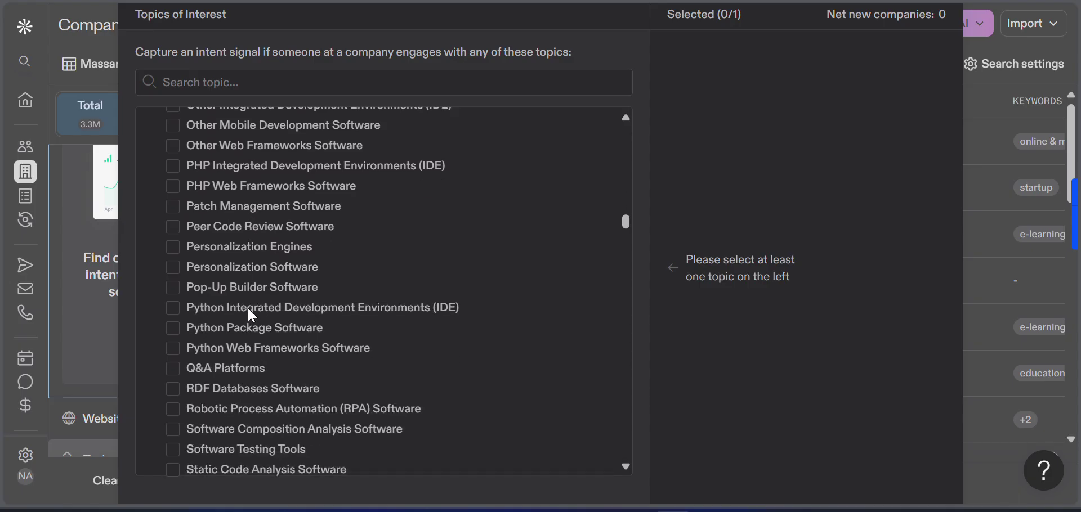
{"action": "scroll", "coordinate": [254, 313], "scroll_direction": "down", "scroll_amount": 5}
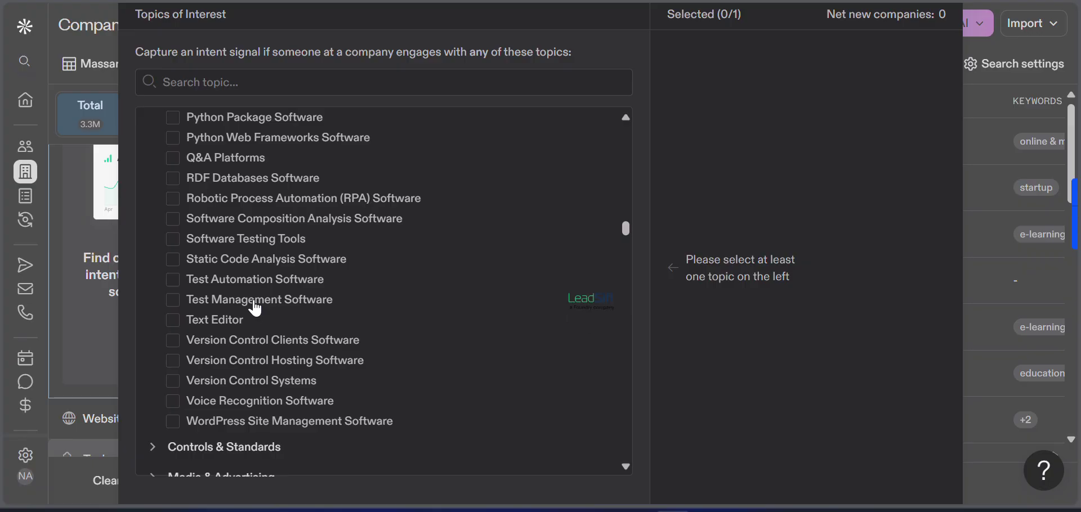
{"action": "scroll", "coordinate": [275, 353], "scroll_direction": "down", "scroll_amount": 5}
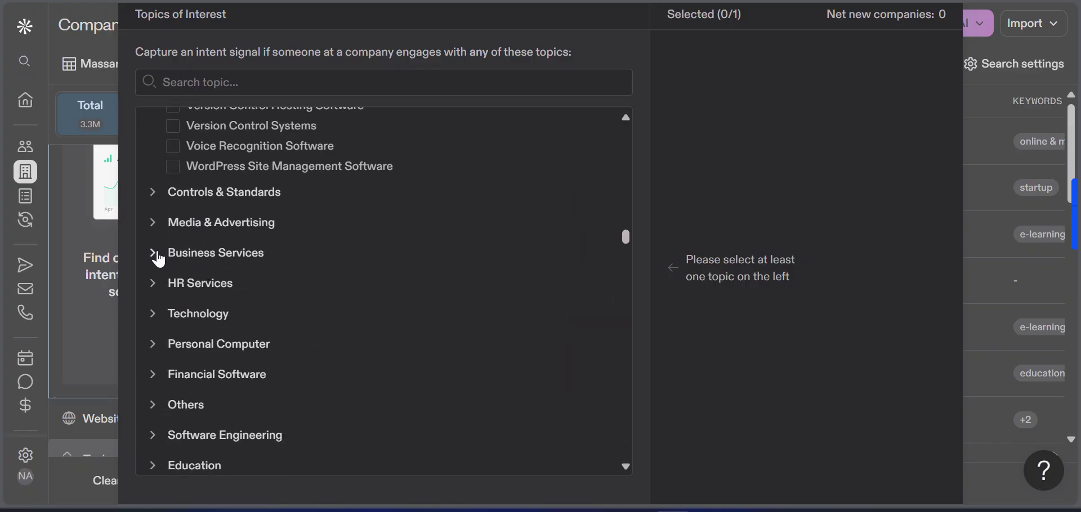
- Expand the Business Services topic group and browse the intent topics throughout the list
{"action": "left_click", "coordinate": [159, 260]}
{"action": "scroll", "coordinate": [298, 310], "scroll_direction": "down", "scroll_amount": 3}
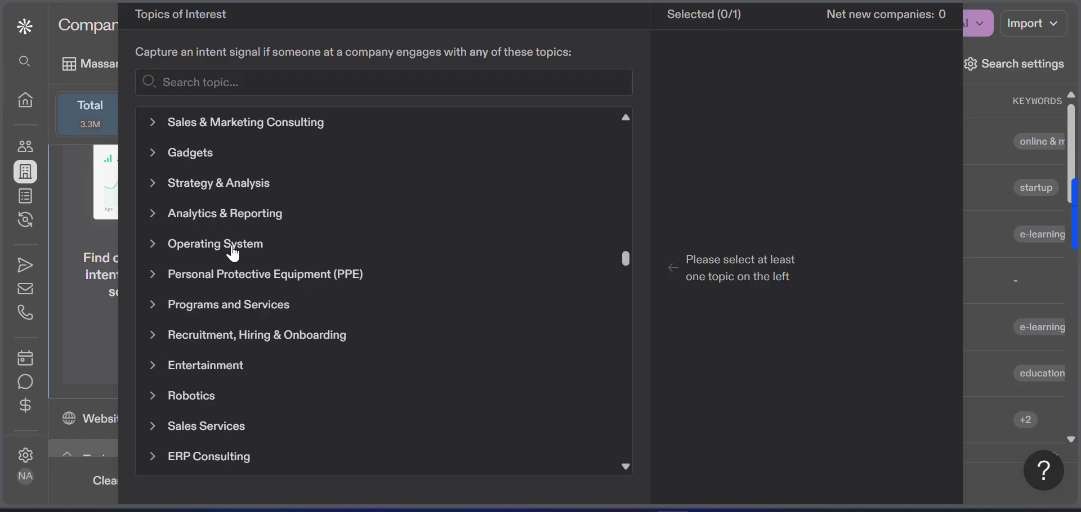
{"action": "scroll", "coordinate": [234, 253], "scroll_direction": "up", "scroll_amount": 15}
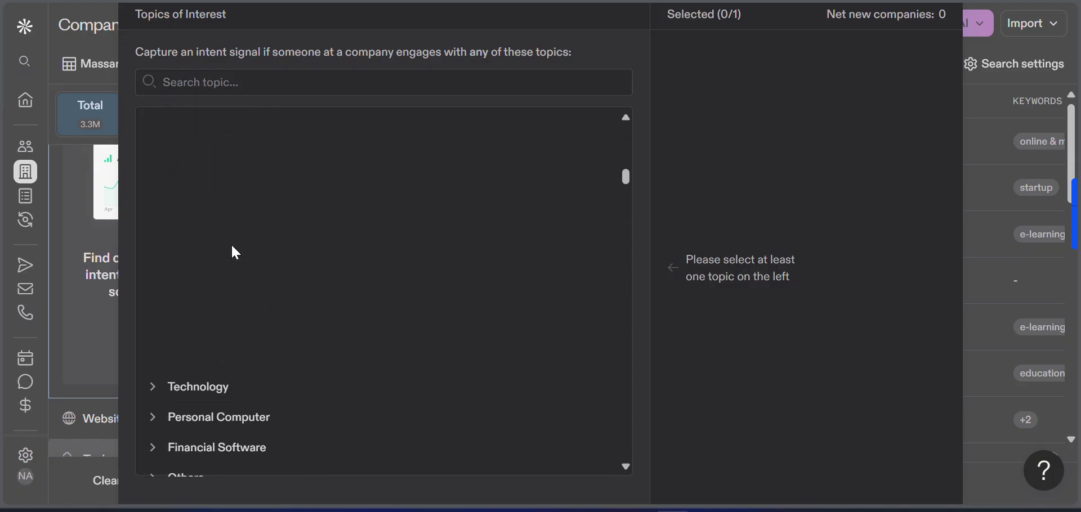
{"action": "scroll", "coordinate": [236, 253], "scroll_direction": "up", "scroll_amount": 3}
{"action": "scroll", "coordinate": [236, 254], "scroll_direction": "up", "scroll_amount": 10}
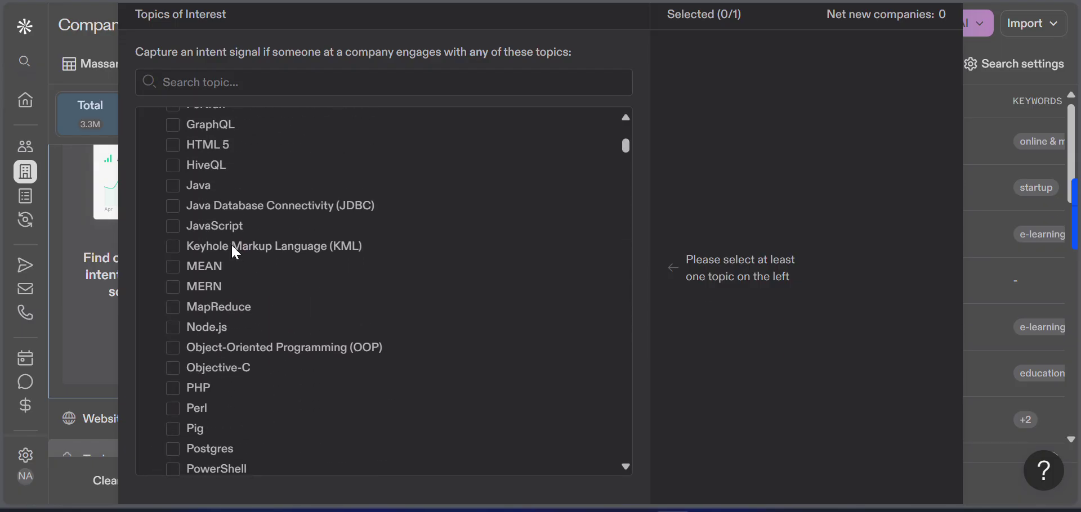
{"action": "scroll", "coordinate": [234, 253], "scroll_direction": "down", "scroll_amount": 20}
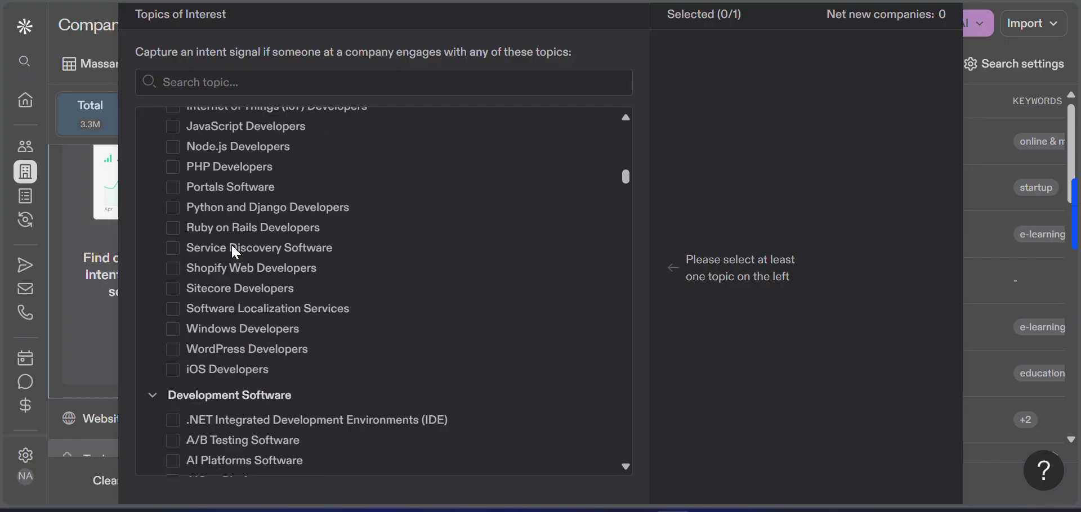
{"action": "scroll", "coordinate": [236, 254], "scroll_direction": "down", "scroll_amount": 10}
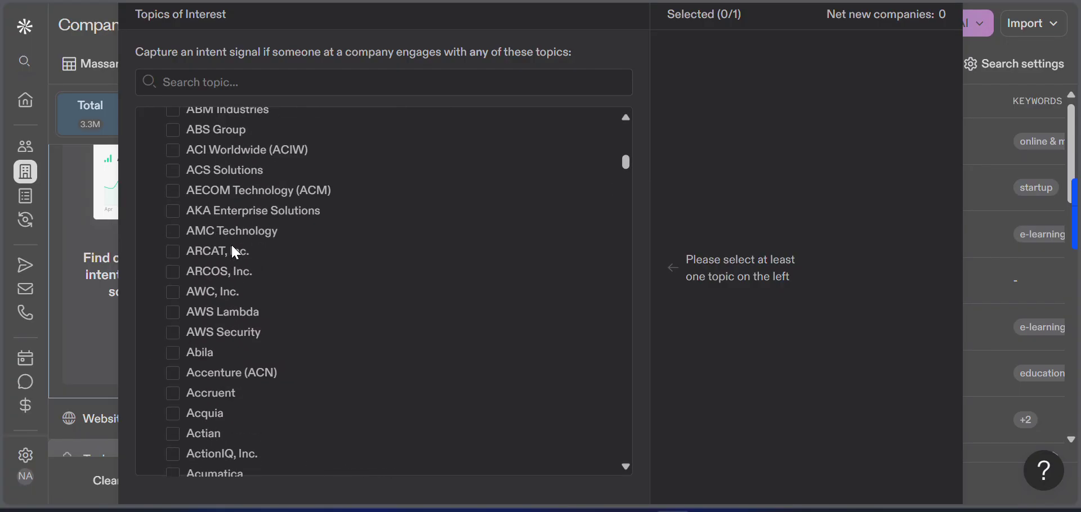
{"action": "scroll", "coordinate": [236, 253], "scroll_direction": "down", "scroll_amount": 20}
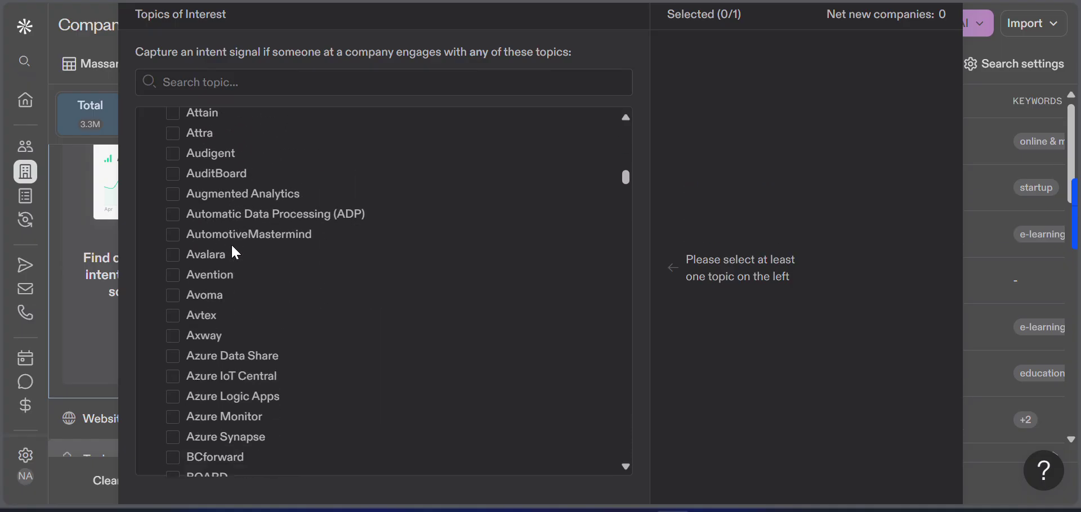
{"action": "scroll", "coordinate": [235, 253], "scroll_direction": "down", "scroll_amount": 20}
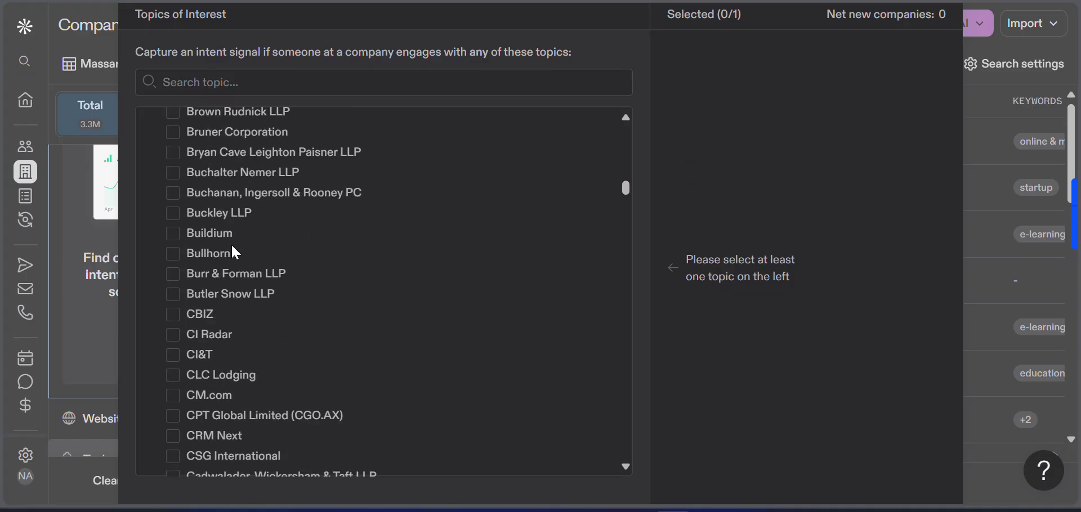
{"action": "scroll", "coordinate": [235, 254], "scroll_direction": "down", "scroll_amount": 20}
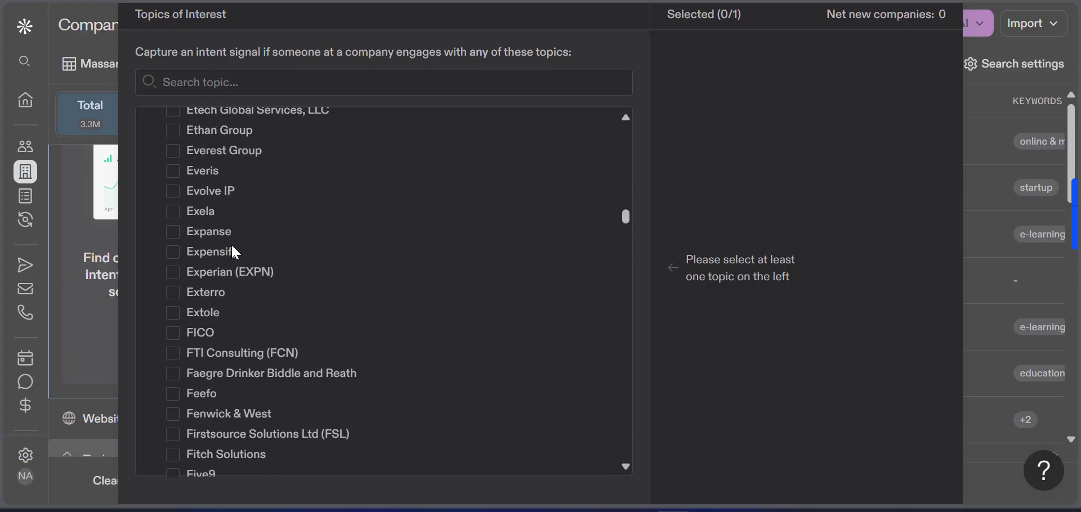
{"action": "scroll", "coordinate": [233, 246], "scroll_direction": "down", "scroll_amount": 5}
- Search the intent topics for "Marketing" and select Marketing Automation Software from Marketing Software
{"action": "left_click", "coordinate": [260, 84]}
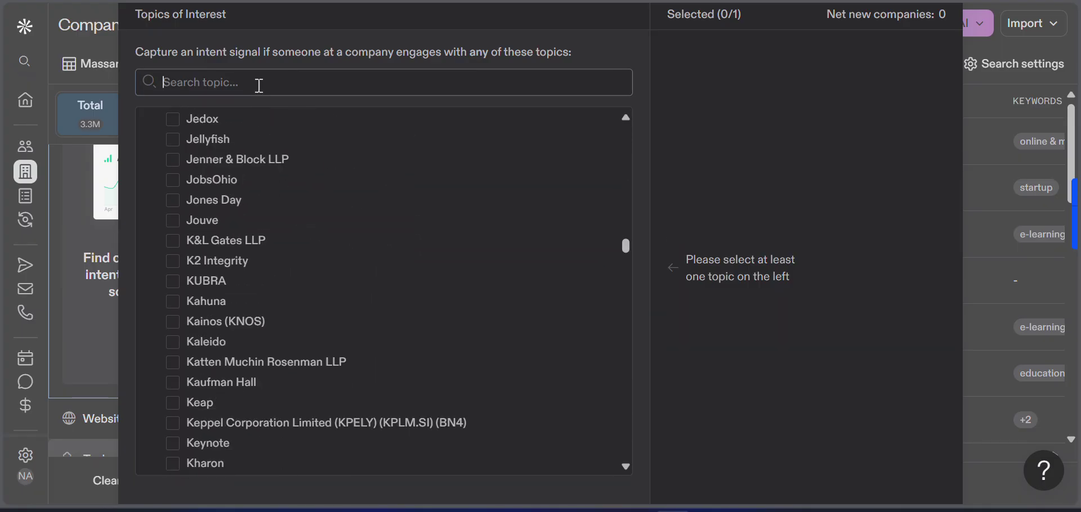
{"action": "type", "text": "Ma"}
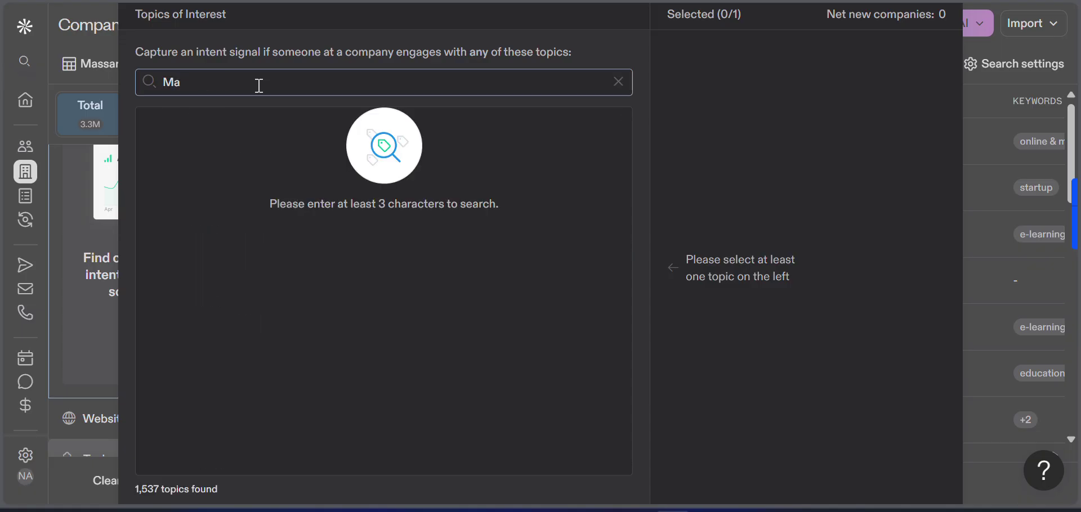
{"action": "type", "text": "rketing"}
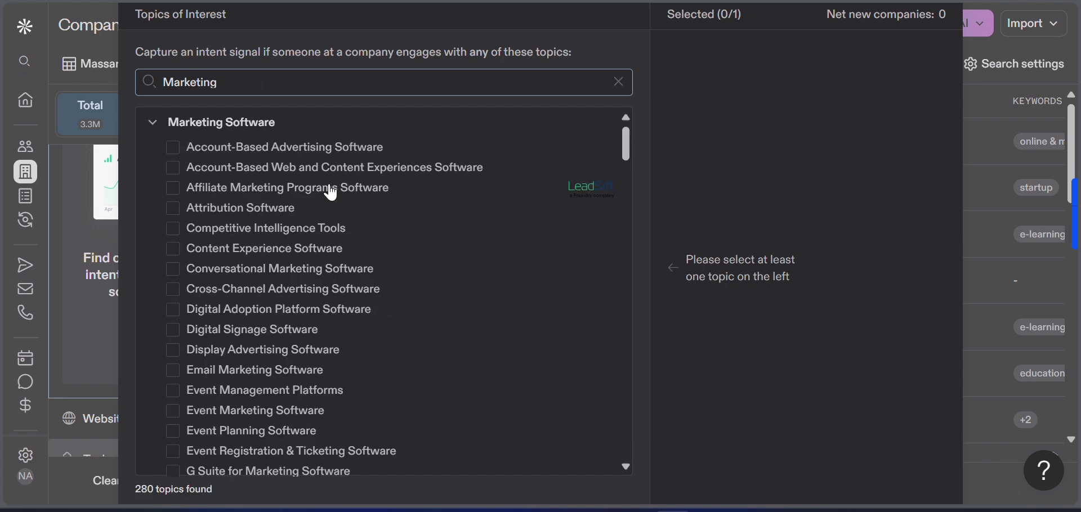
{"action": "scroll", "coordinate": [301, 266], "scroll_direction": "down", "scroll_amount": 3}
{"action": "scroll", "coordinate": [300, 262], "scroll_direction": "down", "scroll_amount": 2}
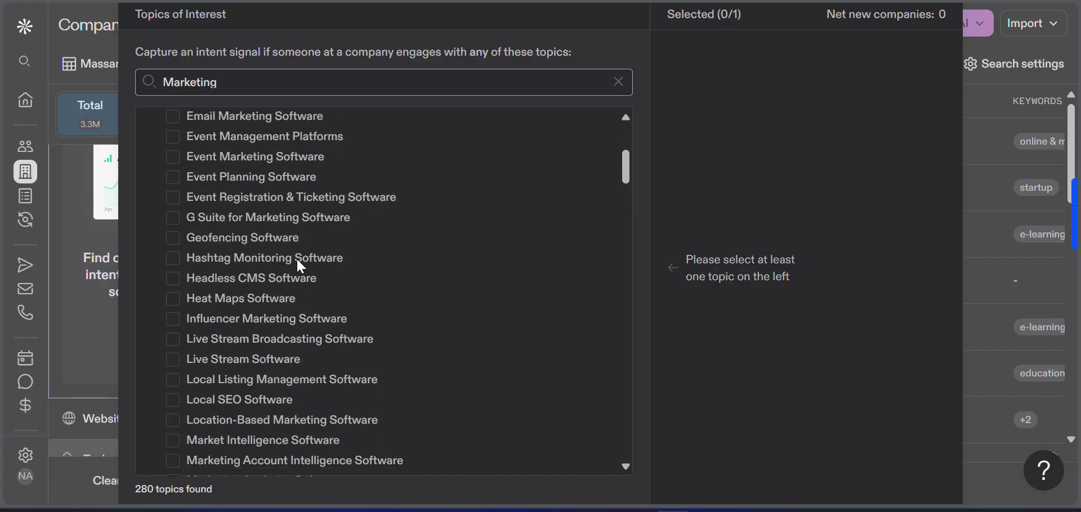
{"action": "scroll", "coordinate": [284, 315], "scroll_direction": "down", "scroll_amount": 1}
{"action": "scroll", "coordinate": [283, 310], "scroll_direction": "down", "scroll_amount": 4}
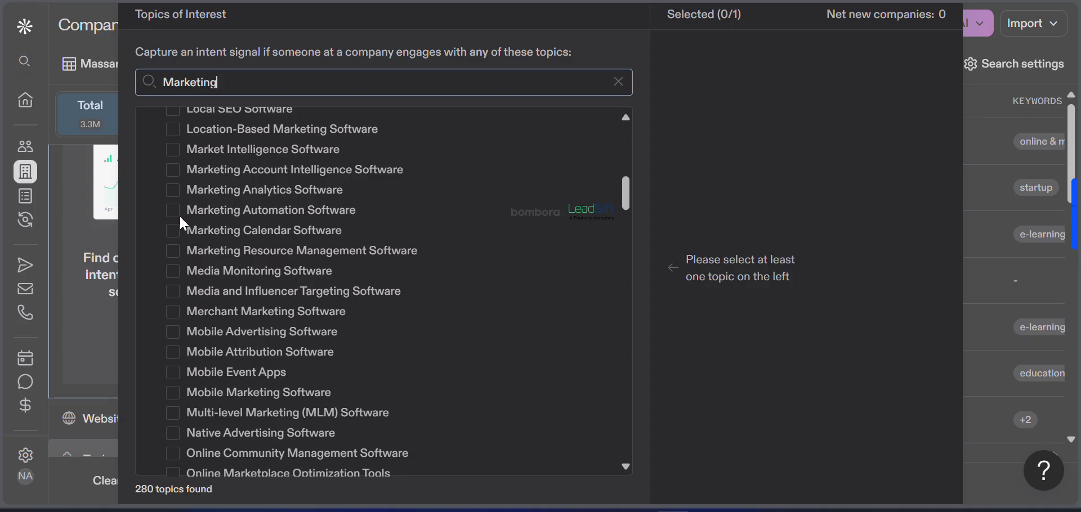
{"action": "left_click", "coordinate": [173, 210]}
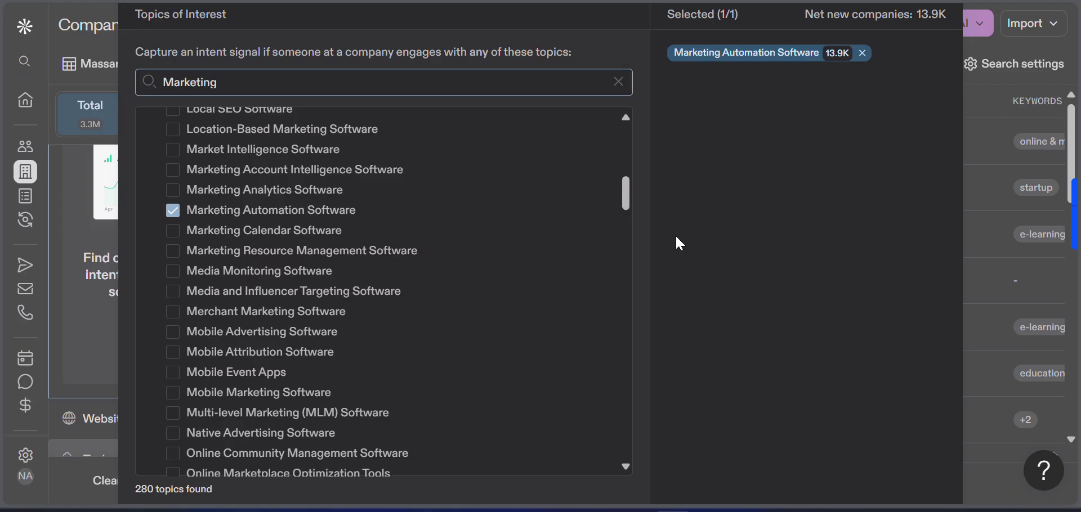
- Reduce the browser page zoom by two levels, then save and confirm the selected intent topic
{"action": "key", "text": "alt+f"}
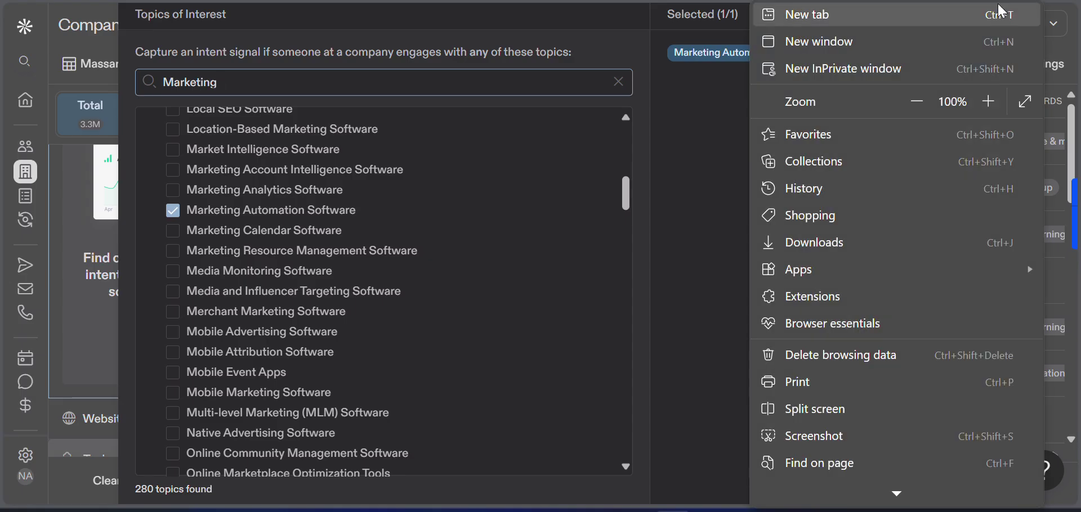
{"action": "left_click", "coordinate": [917, 101]}
{"action": "left_click", "coordinate": [917, 102]}
{"action": "left_click", "coordinate": [709, 142]}
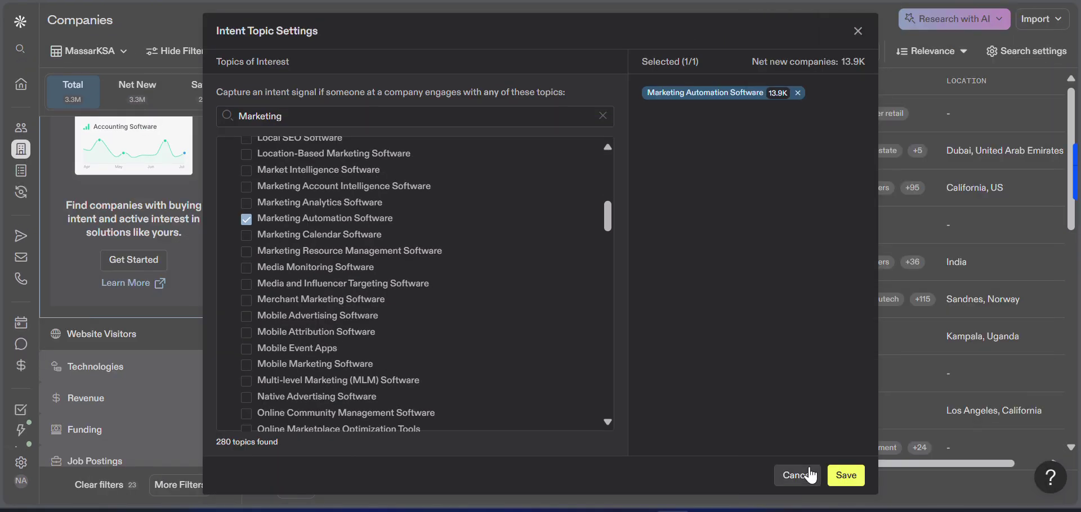
{"action": "left_click", "coordinate": [842, 474]}
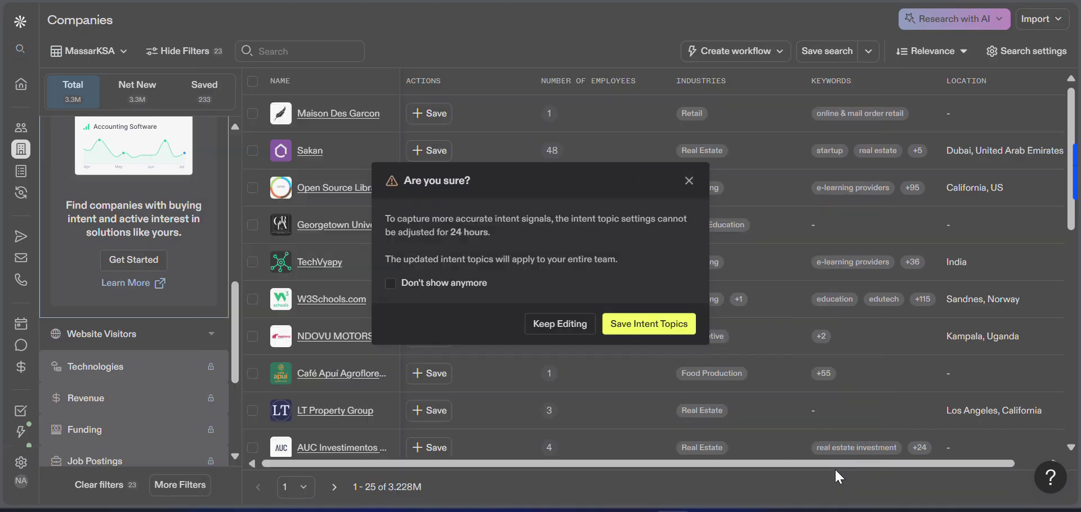
{"action": "left_click", "coordinate": [648, 323]}
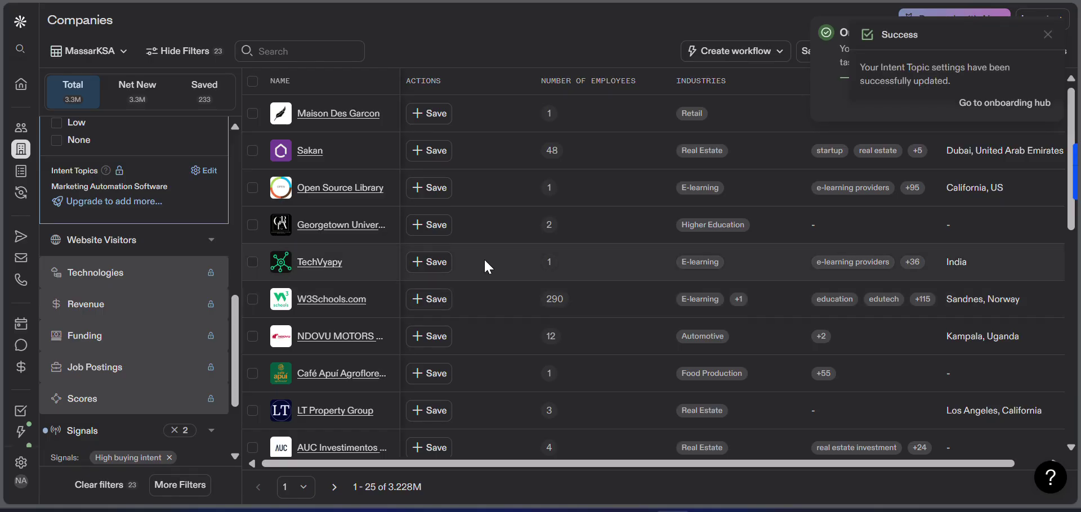
- Try to filter the companies by a High intent score under Buying Intent, dismissing the plan offer each time
{"action": "scroll", "coordinate": [136, 169], "scroll_direction": "up", "scroll_amount": 4}
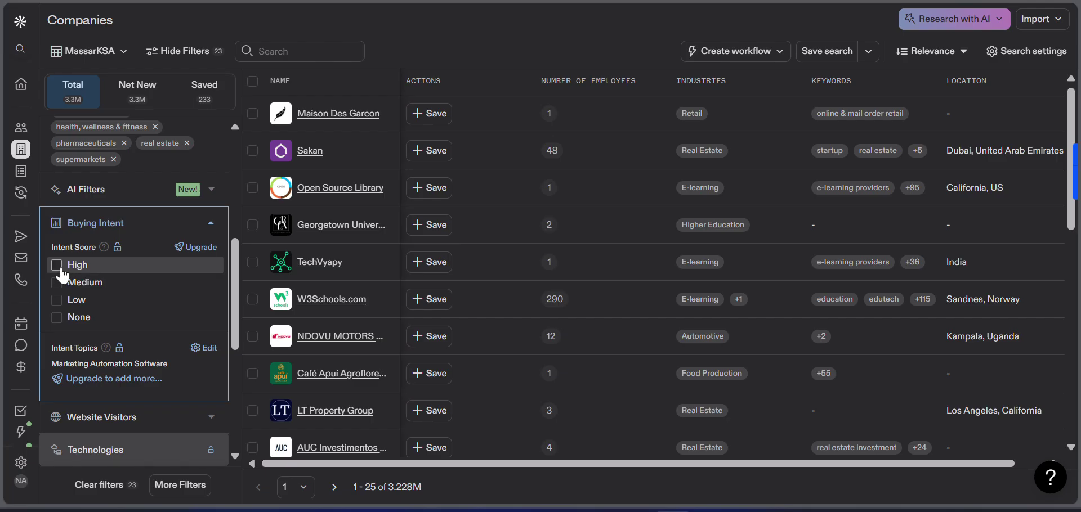
{"action": "left_click", "coordinate": [56, 265]}
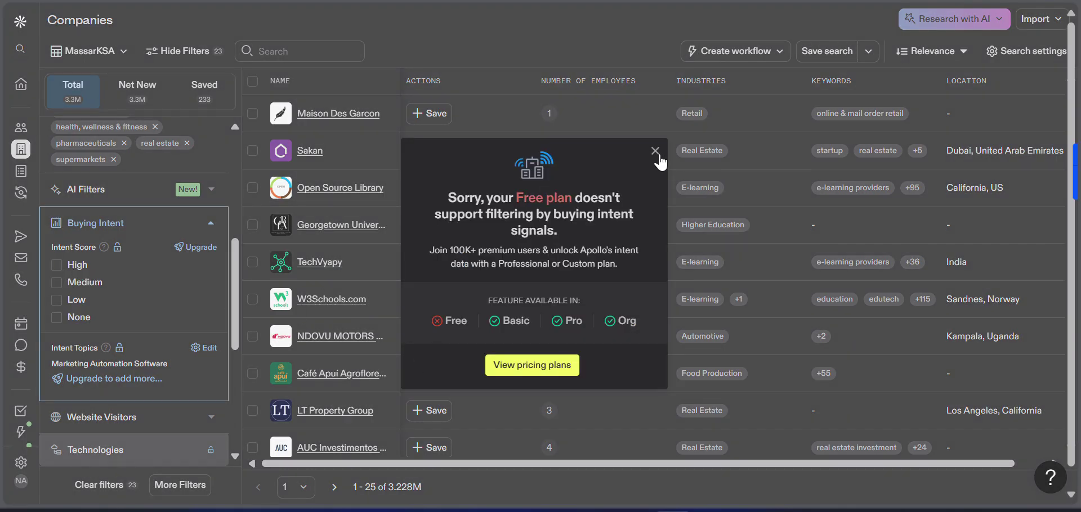
{"action": "left_click", "coordinate": [657, 156]}
{"action": "left_click", "coordinate": [56, 265]}
{"action": "left_click", "coordinate": [655, 151]}
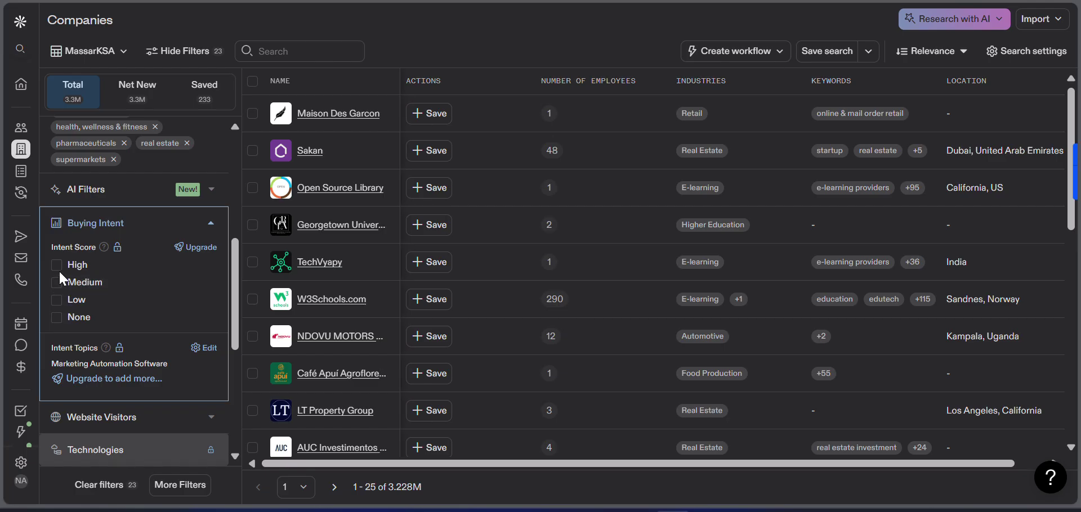
- Review the Buying Intent filter and expand the Website Visitors filter to view its website connection option
{"action": "scroll", "coordinate": [564, 265], "scroll_direction": "up", "scroll_amount": 2}
{"action": "scroll", "coordinate": [564, 263], "scroll_direction": "down", "scroll_amount": 2}
{"action": "scroll", "coordinate": [128, 280], "scroll_direction": "down", "scroll_amount": 2}
{"action": "scroll", "coordinate": [126, 279], "scroll_direction": "down", "scroll_amount": 2}
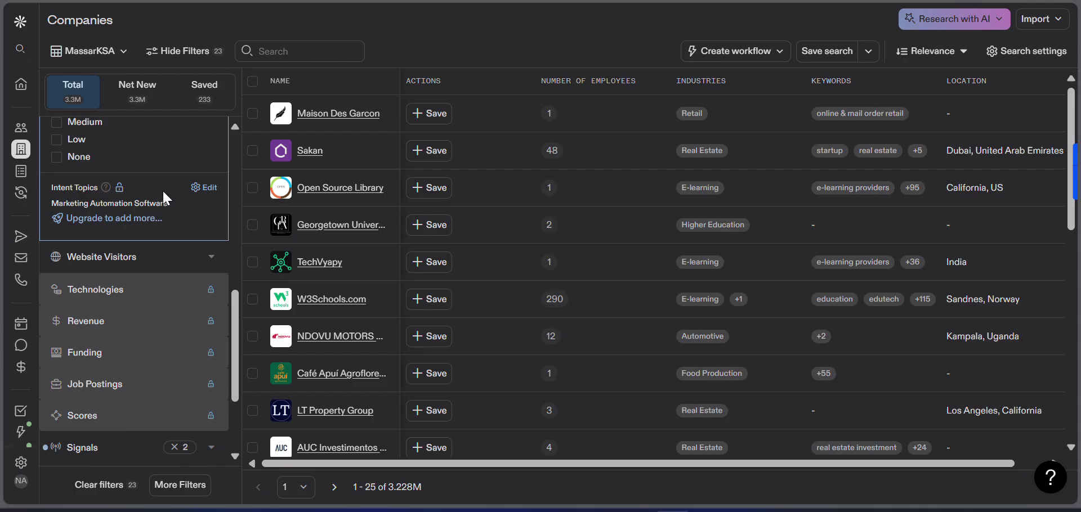
{"action": "scroll", "coordinate": [162, 191], "scroll_direction": "up", "scroll_amount": 3}
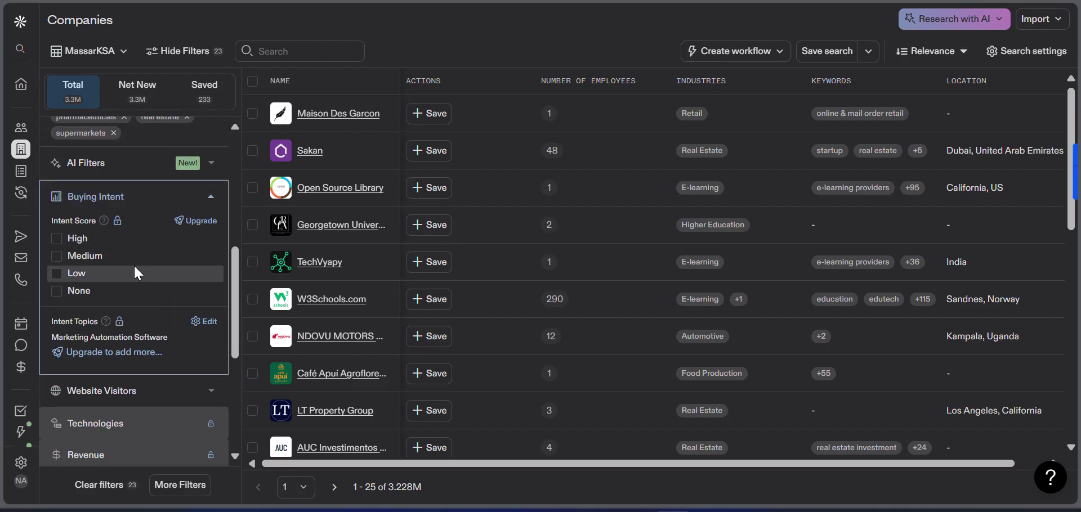
{"action": "scroll", "coordinate": [190, 316], "scroll_direction": "down", "scroll_amount": 3}
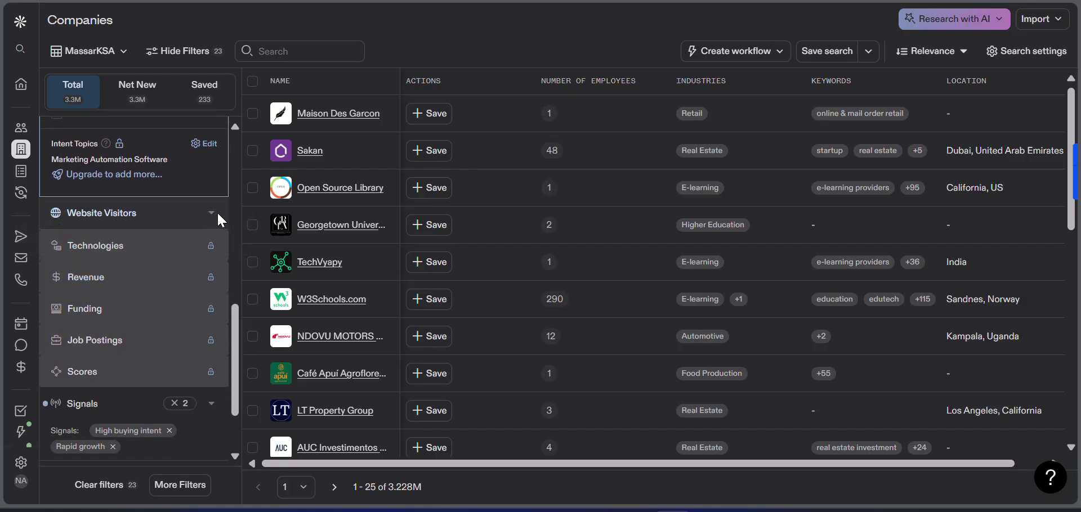
{"action": "left_click", "coordinate": [217, 212]}
{"action": "scroll", "coordinate": [203, 249], "scroll_direction": "up", "scroll_amount": 10}
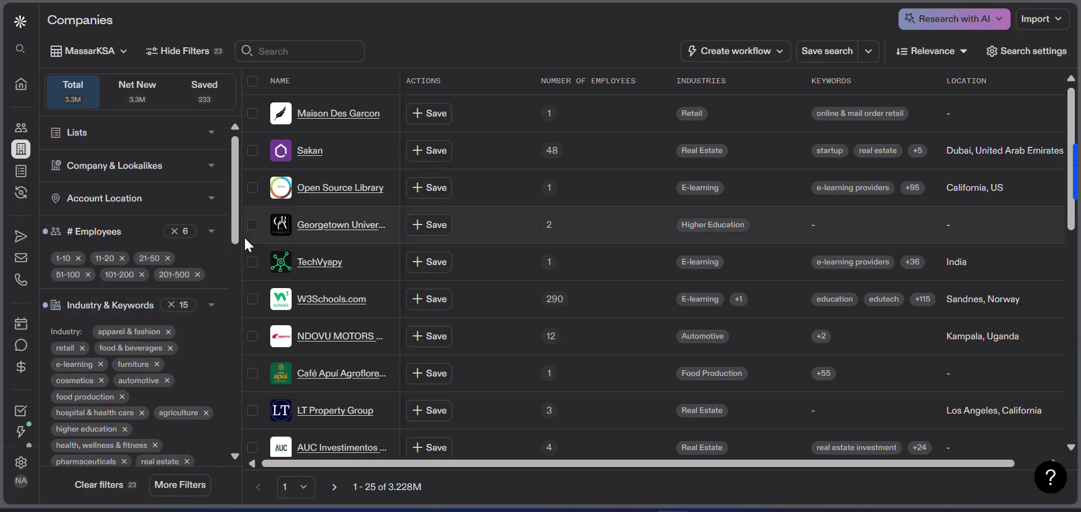
{"action": "left_click_drag", "start_coordinate": [232, 208], "coordinate": [232, 309]}
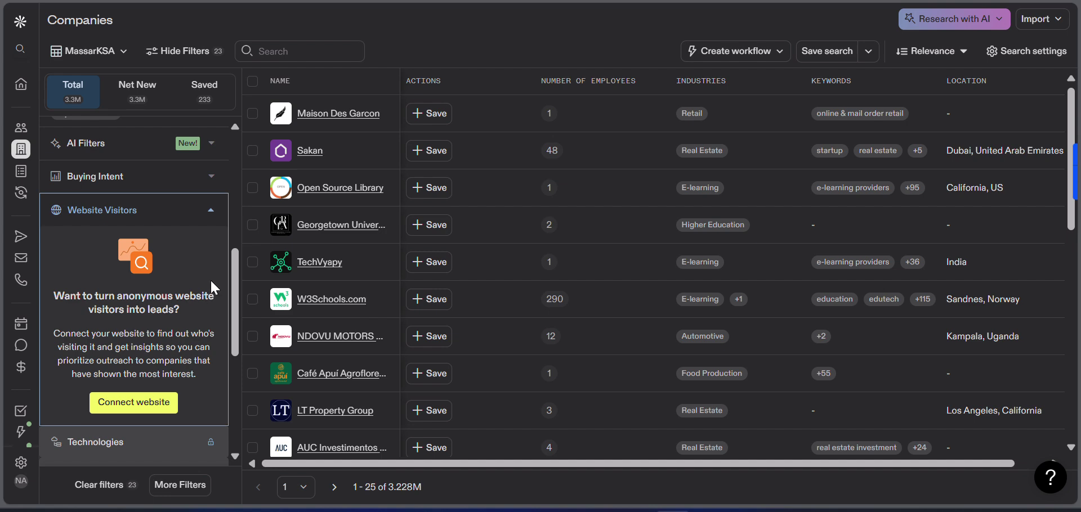
{"action": "scroll", "coordinate": [190, 318], "scroll_direction": "down", "scroll_amount": 1}
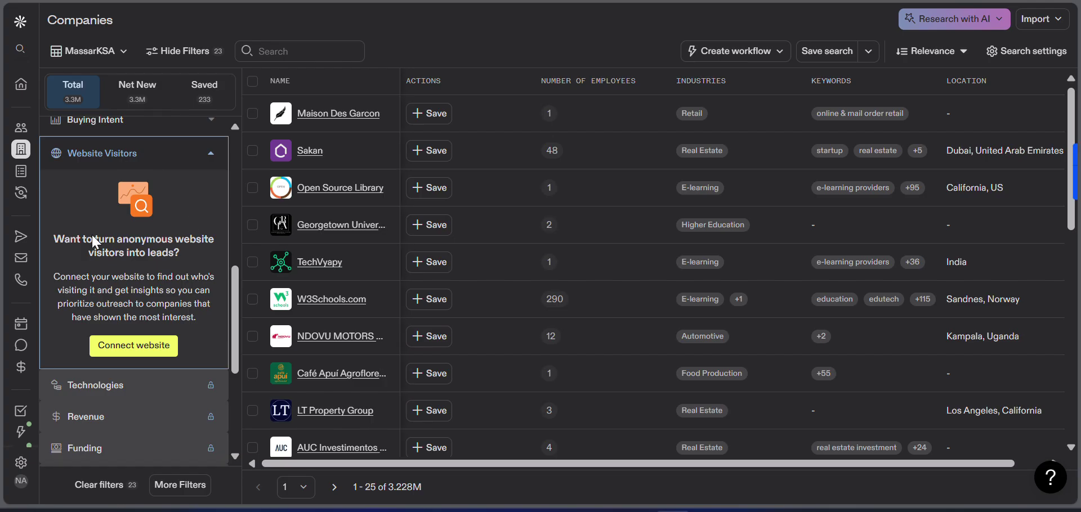
- Expand the company Owner filter and view the choices available for the account owner
{"action": "scroll", "coordinate": [160, 276], "scroll_direction": "down", "scroll_amount": 4}
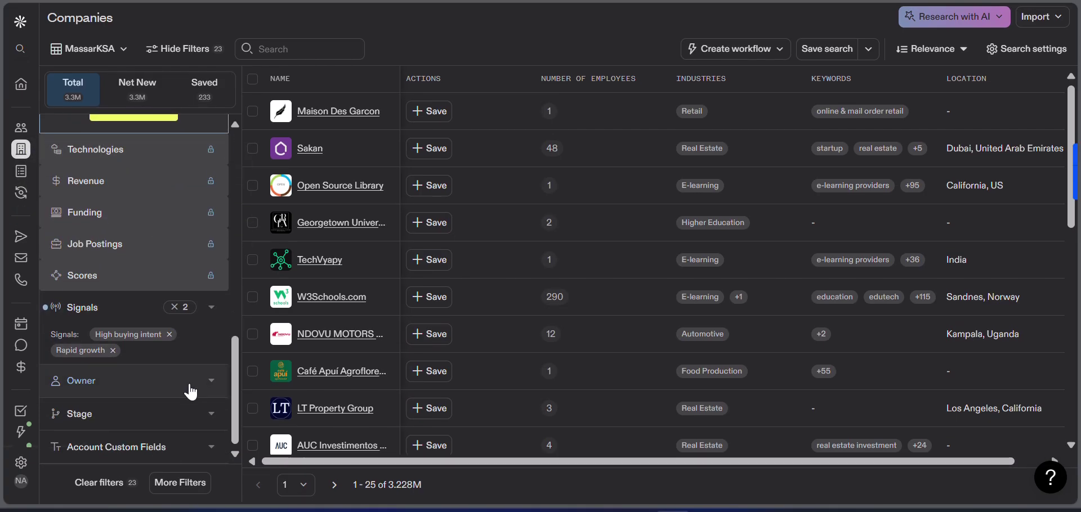
{"action": "left_click", "coordinate": [194, 391]}
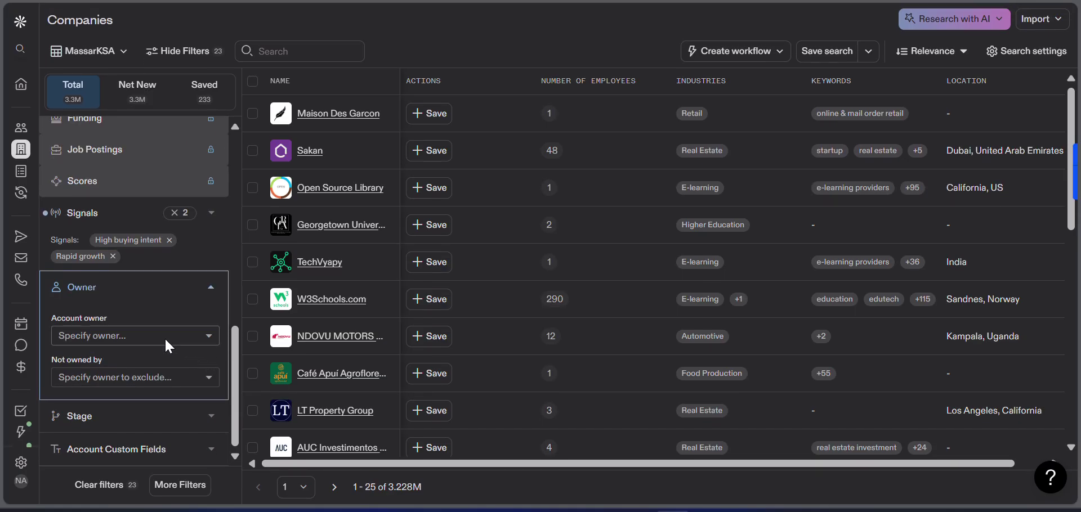
{"action": "left_click", "coordinate": [161, 337]}
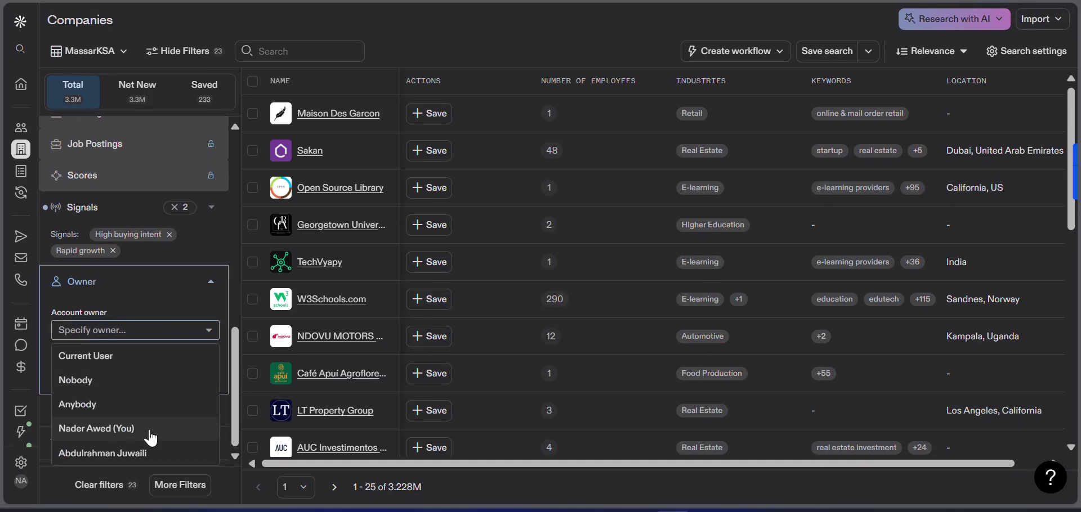
{"action": "left_click", "coordinate": [150, 287]}
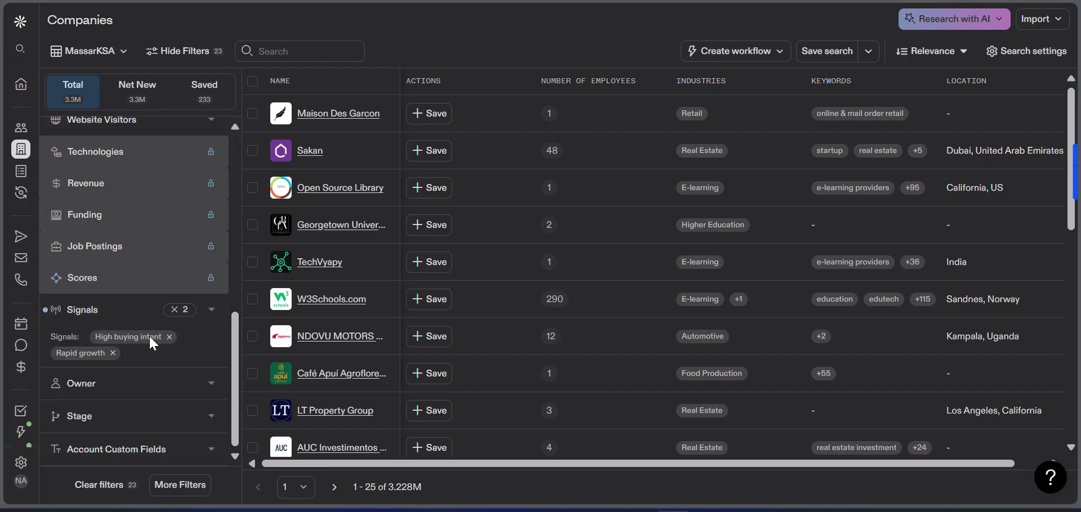
{"action": "left_click", "coordinate": [216, 394]}
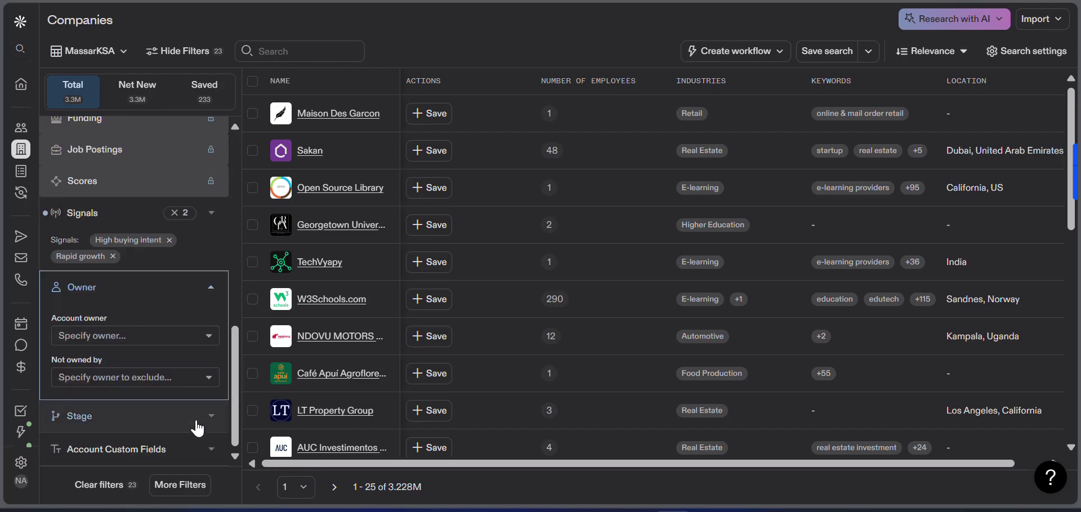
- Expand the Stage filter to review its account stages, and view the Account Custom Fields filter
{"action": "left_click", "coordinate": [197, 432]}
{"action": "scroll", "coordinate": [174, 399], "scroll_direction": "down", "scroll_amount": 2}
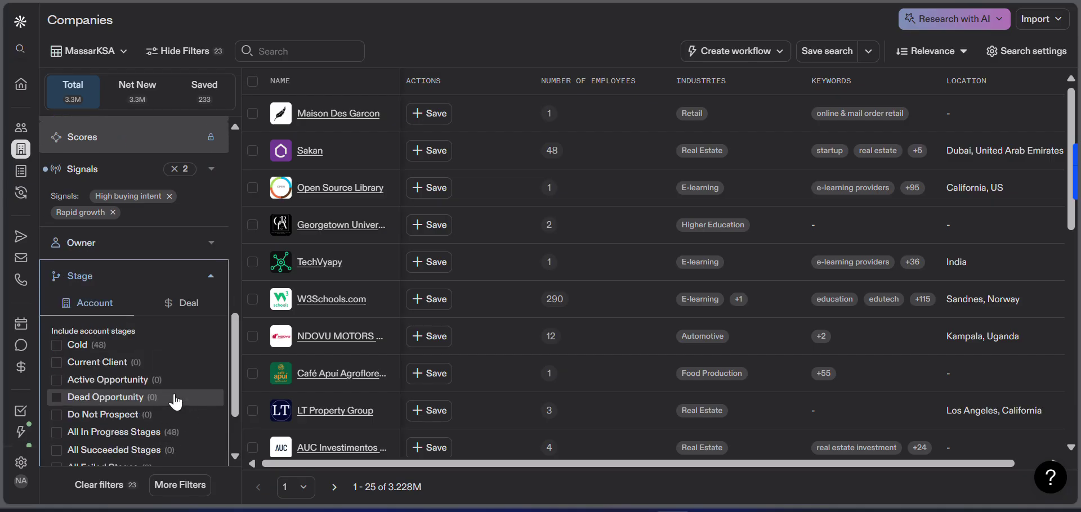
{"action": "scroll", "coordinate": [169, 383], "scroll_direction": "down", "scroll_amount": 2}
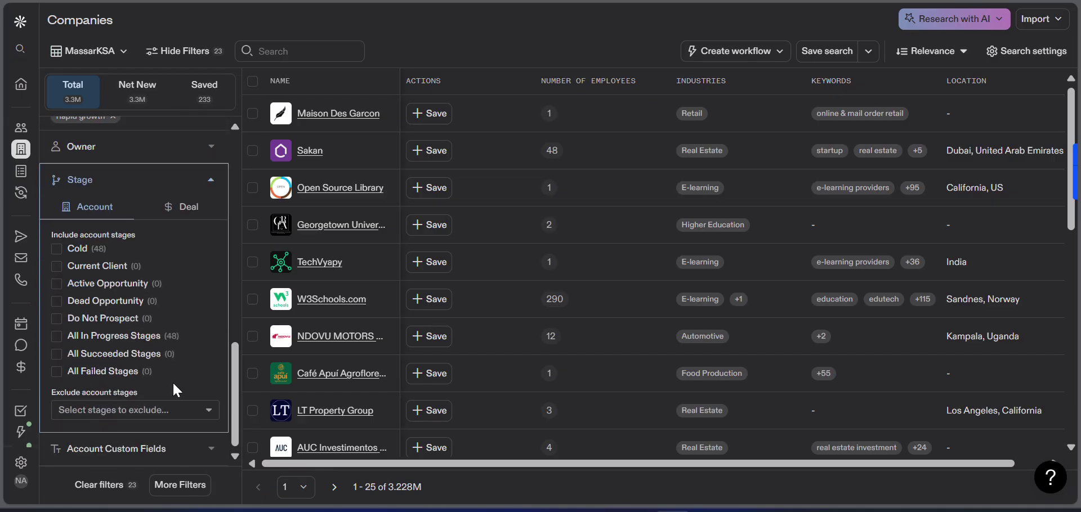
{"action": "left_click", "coordinate": [199, 445]}
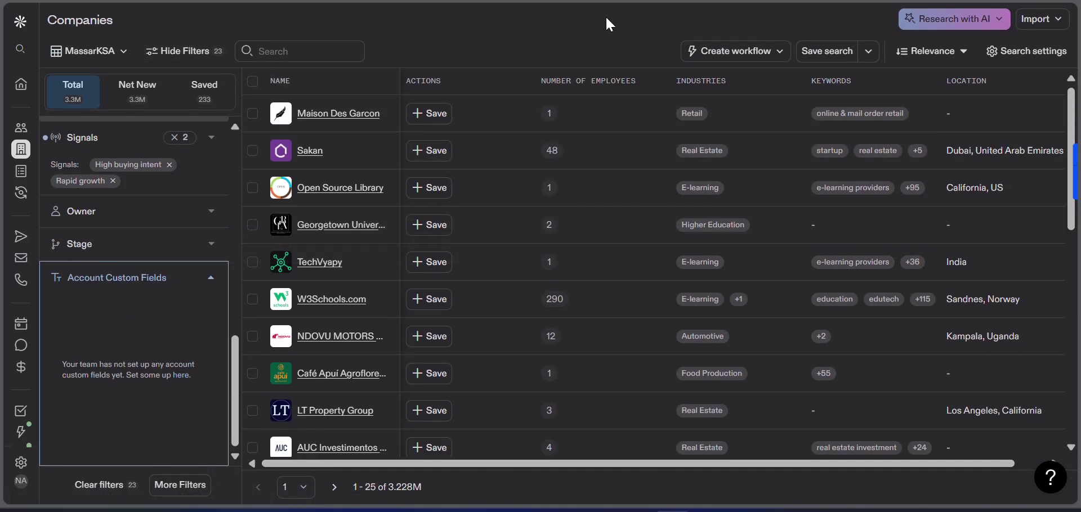
- Open the Research with AI templates and view the Improve your targeting and Personalize your outreach categories
{"action": "left_click", "coordinate": [930, 24]}
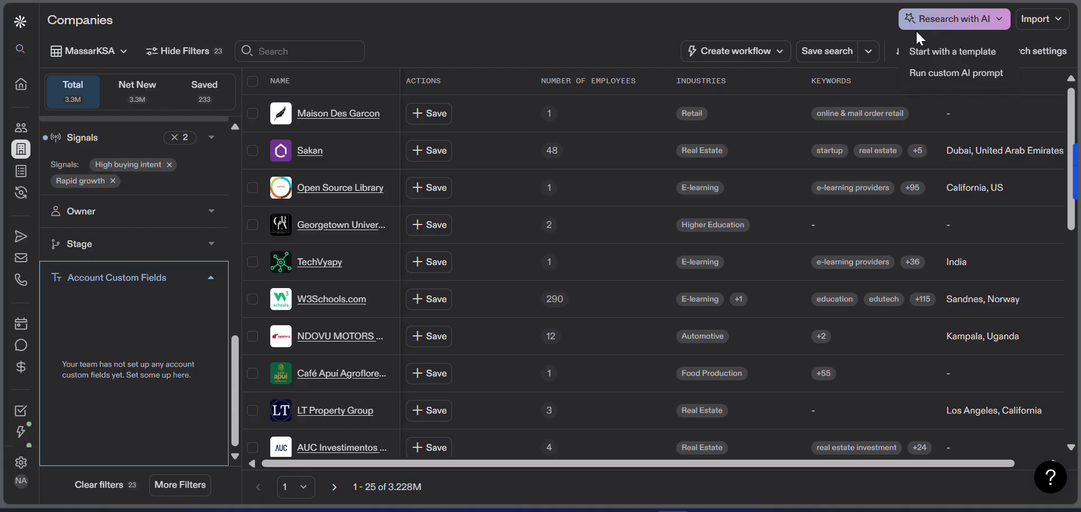
{"action": "left_click", "coordinate": [964, 25]}
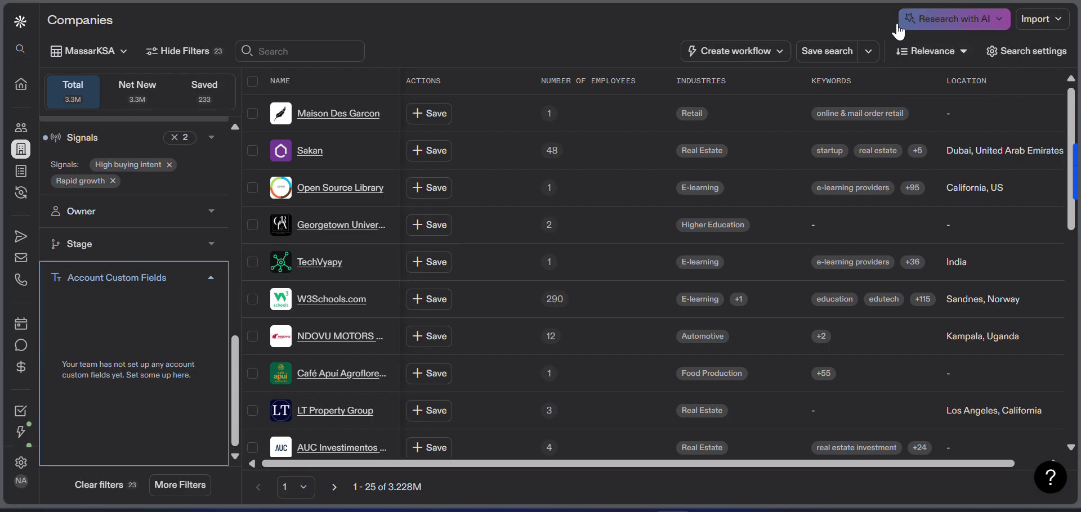
{"action": "left_click", "coordinate": [918, 26]}
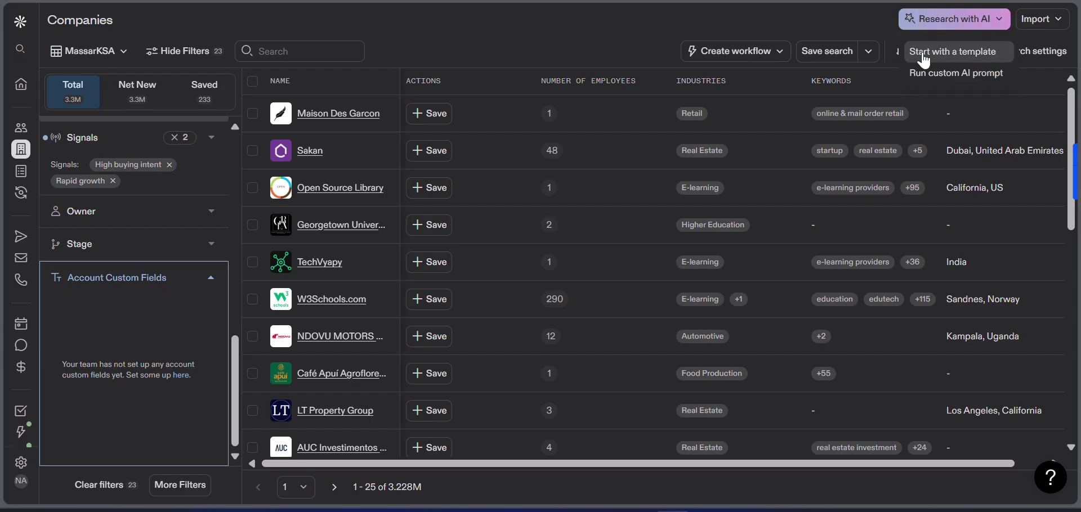
{"action": "left_click", "coordinate": [952, 56]}
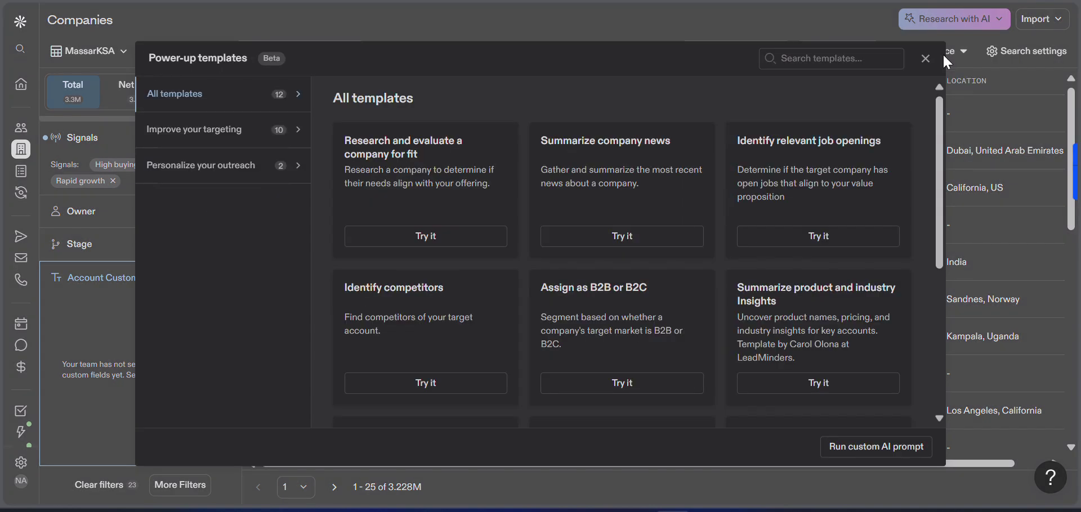
{"action": "scroll", "coordinate": [482, 226], "scroll_direction": "down", "scroll_amount": 1}
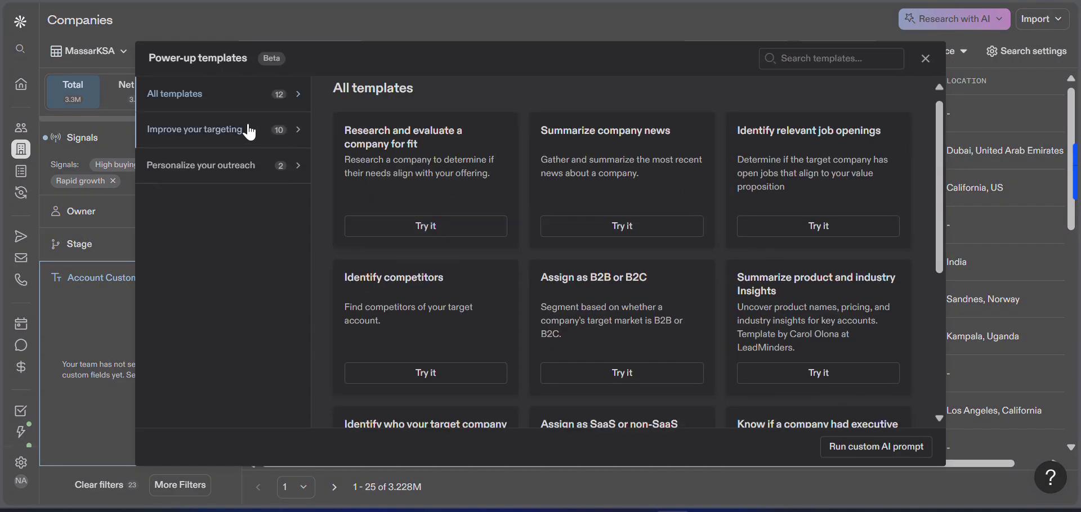
{"action": "left_click", "coordinate": [246, 142]}
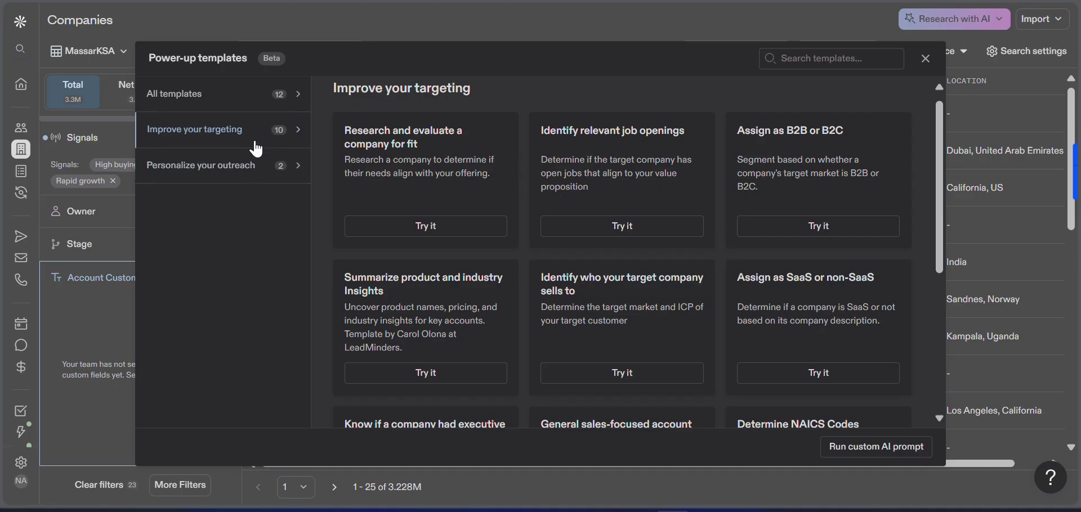
{"action": "left_click", "coordinate": [245, 169]}
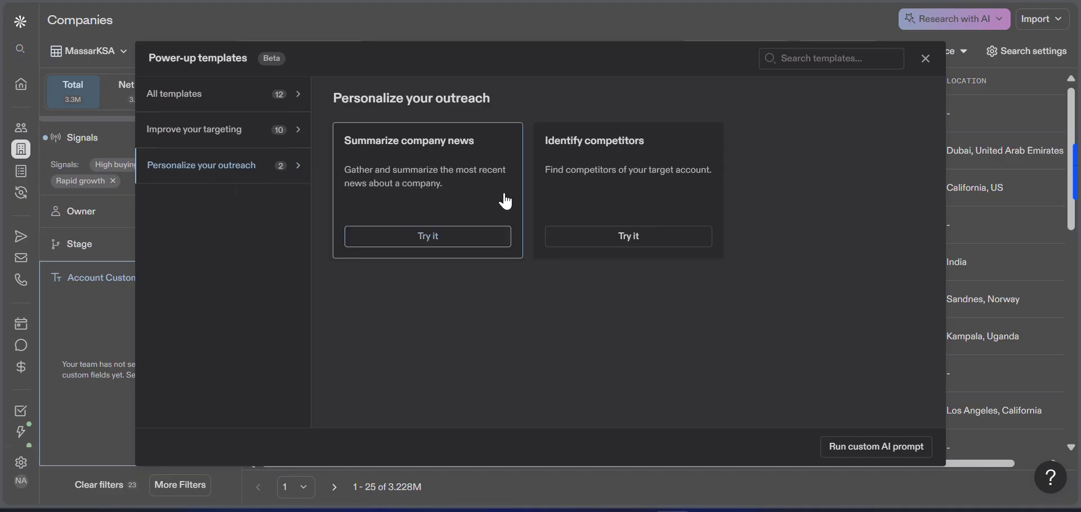
- Start the Identify competitors template with the Perplexity Sonar model and review its prompt
{"action": "left_click", "coordinate": [608, 237]}
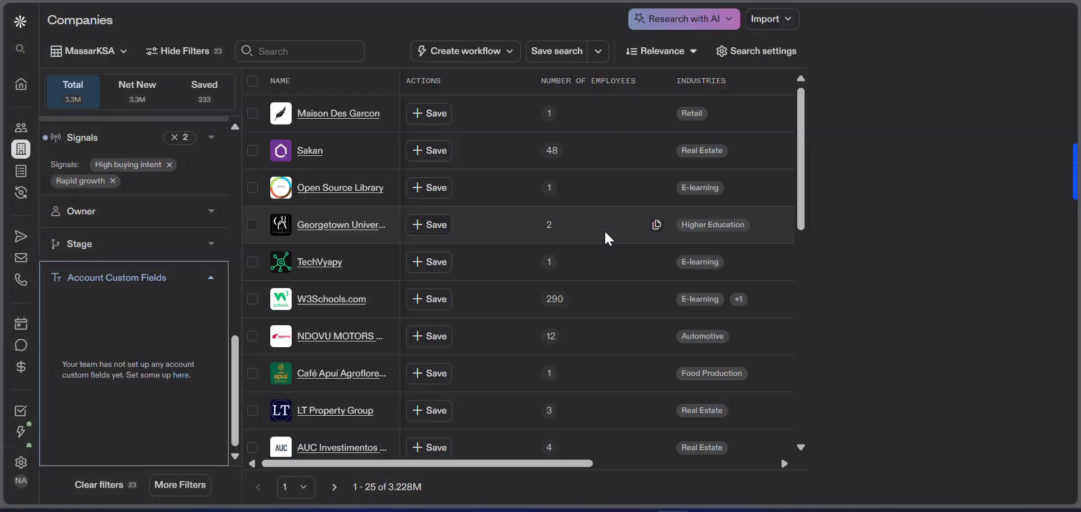
{"action": "left_click", "coordinate": [900, 132]}
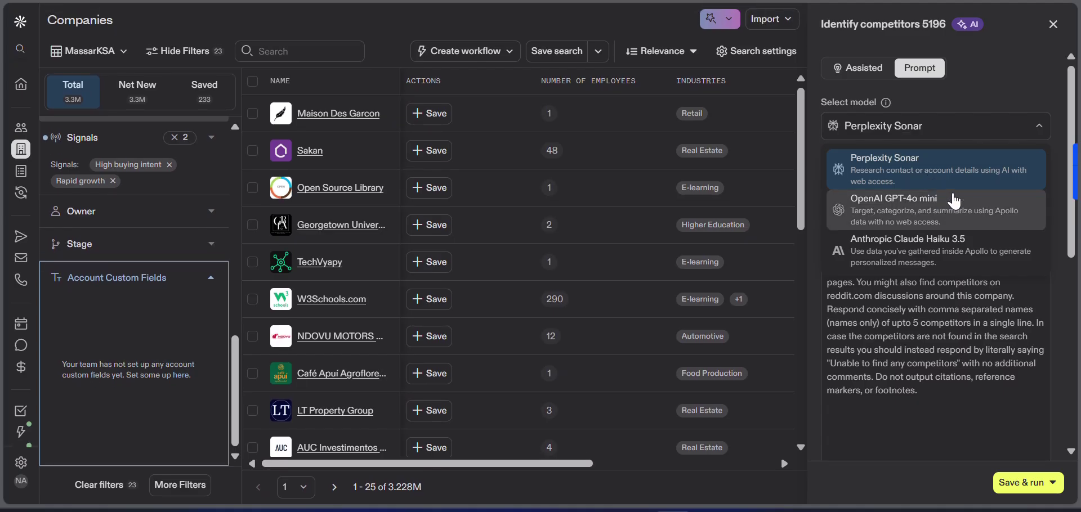
{"action": "left_click", "coordinate": [953, 176]}
{"action": "scroll", "coordinate": [911, 309], "scroll_direction": "down", "scroll_amount": 2}
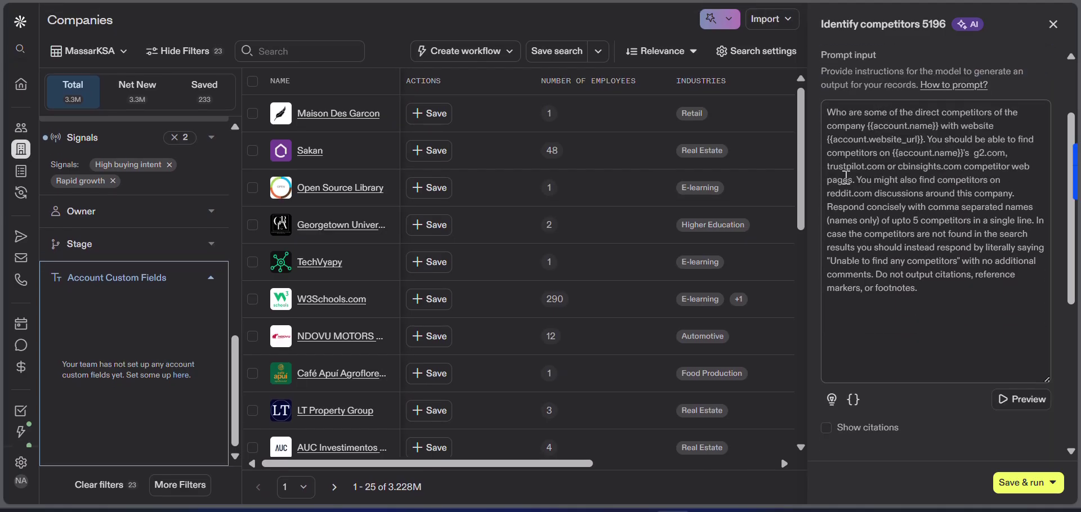
{"action": "scroll", "coordinate": [864, 116], "scroll_direction": "up", "scroll_amount": 1}
{"action": "scroll", "coordinate": [868, 120], "scroll_direction": "up", "scroll_amount": 2}
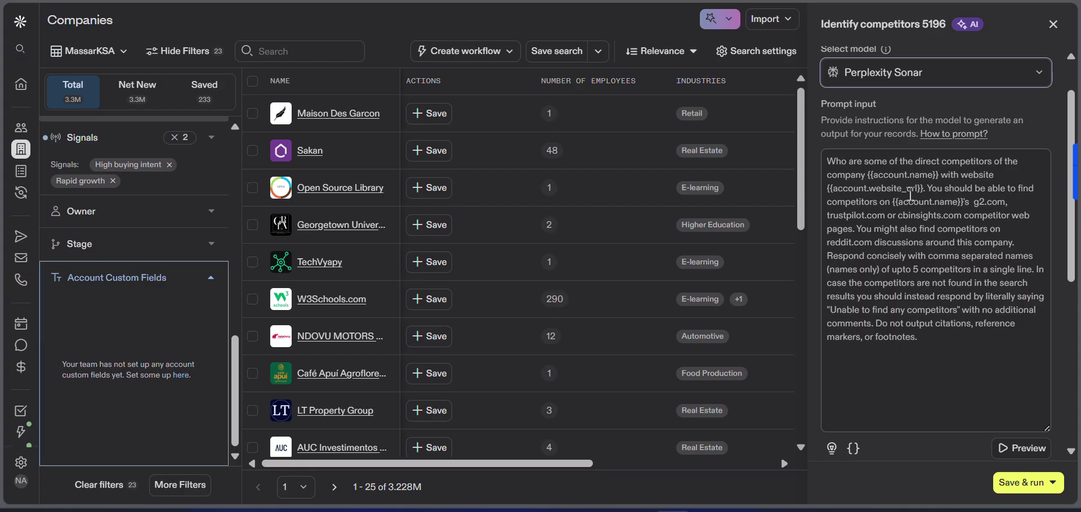
- Highlight {{account.website_url}} in the prompt and review the company variables available for insertion
{"action": "left_click_drag", "start_coordinate": [924, 194], "coordinate": [830, 196]}
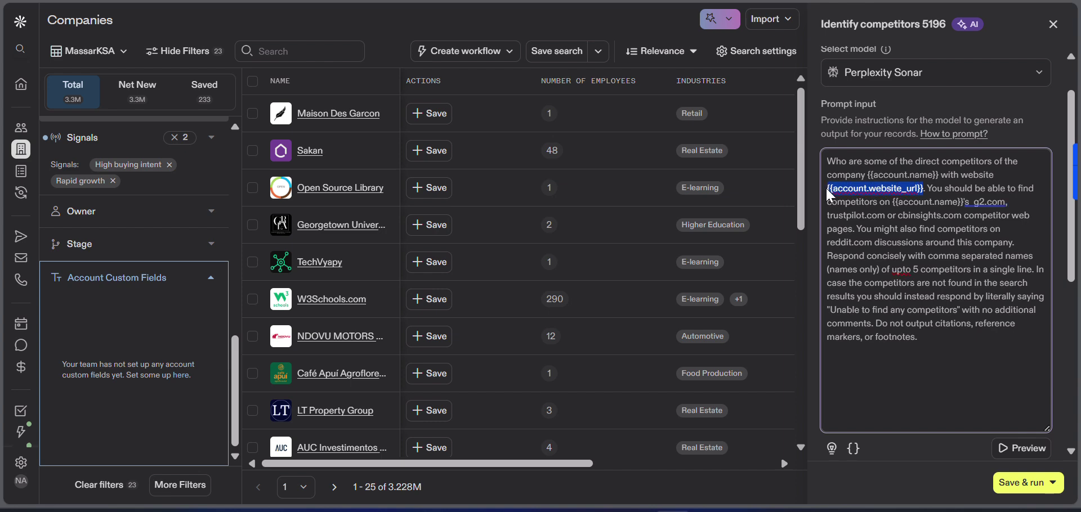
{"action": "left_click", "coordinate": [855, 450]}
{"action": "scroll", "coordinate": [727, 327], "scroll_direction": "down", "scroll_amount": 2}
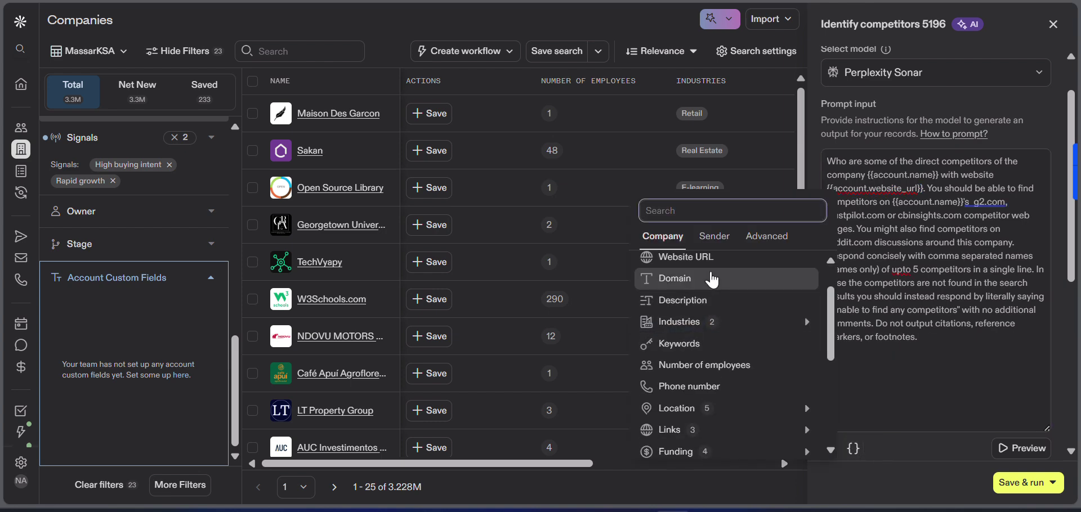
{"action": "scroll", "coordinate": [723, 298], "scroll_direction": "down", "scroll_amount": 1}
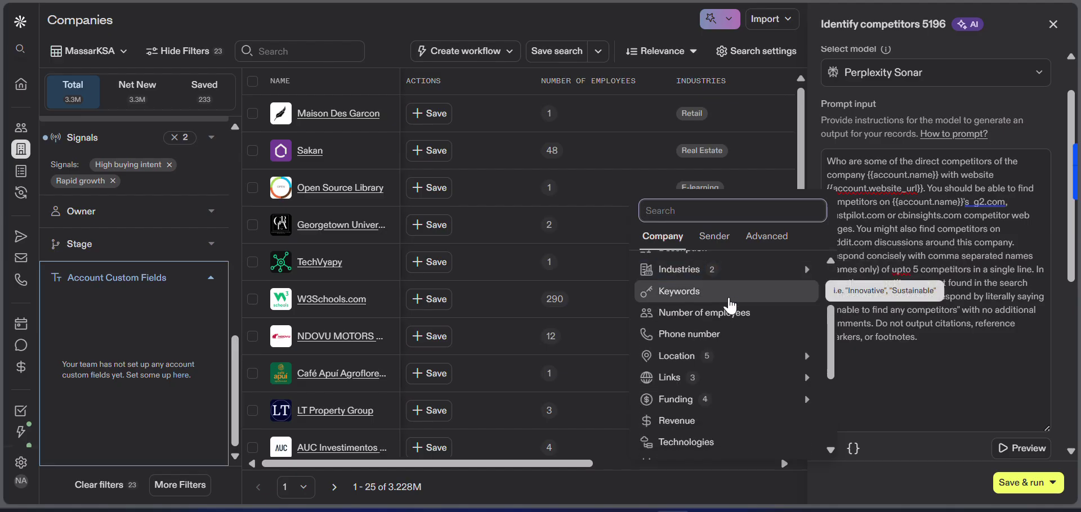
{"action": "scroll", "coordinate": [730, 306], "scroll_direction": "down", "scroll_amount": 3}
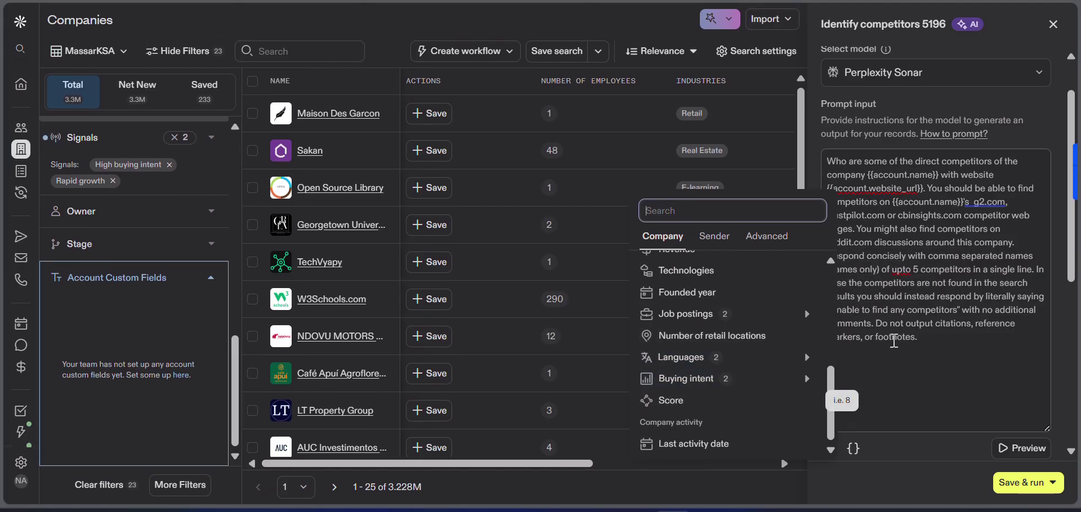
{"action": "left_click", "coordinate": [912, 296]}
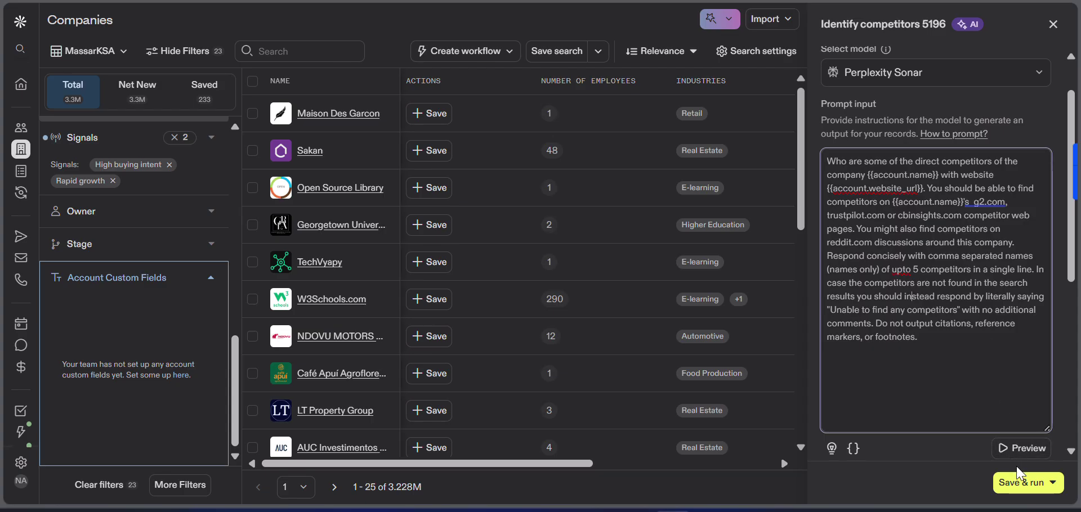
- Save the Identify competitors prompt to run on the first 10 rows, and dismiss the onboarding notice
{"action": "left_click", "coordinate": [1024, 486]}
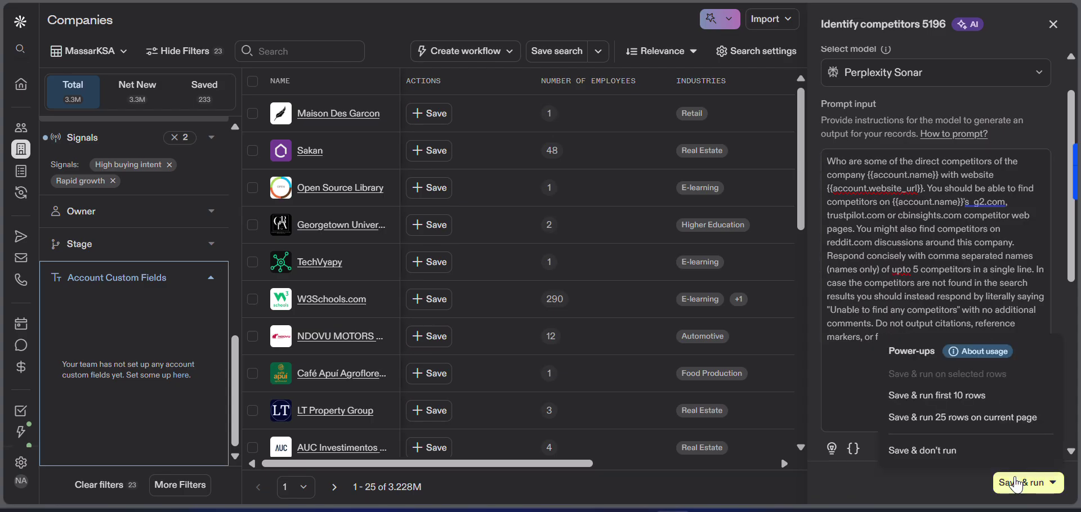
{"action": "left_click", "coordinate": [970, 396]}
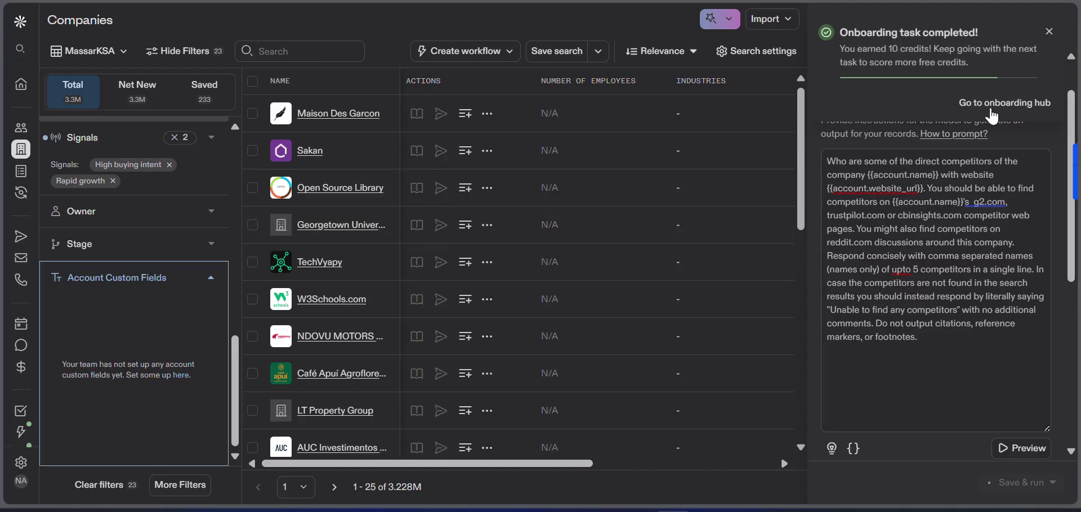
{"action": "left_click_drag", "start_coordinate": [987, 108], "coordinate": [814, 130]}
{"action": "scroll", "coordinate": [635, 171], "scroll_direction": "right", "scroll_amount": 1}
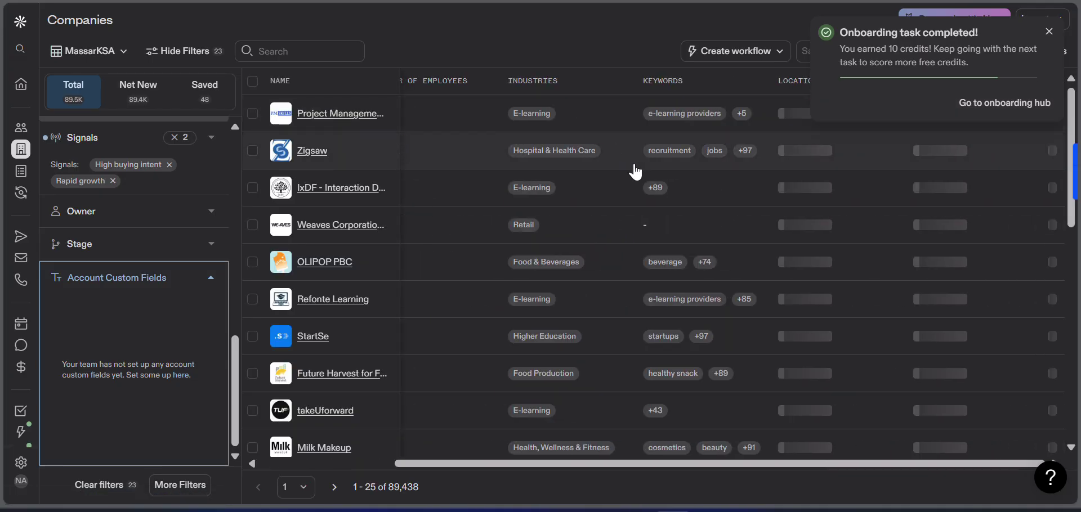
{"action": "left_click", "coordinate": [1049, 32]}
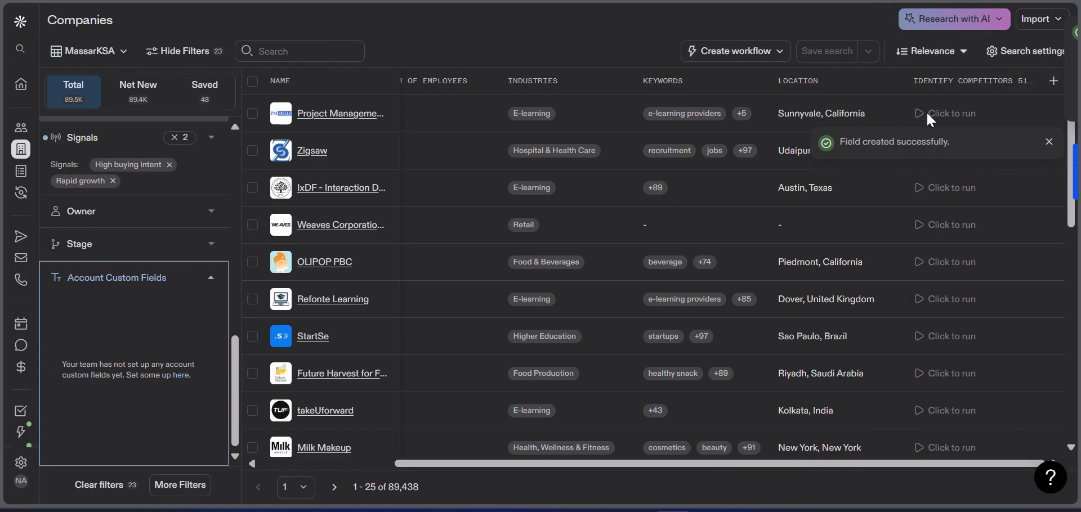
- Run the Identify competitors field for the first three companies, dismissing the helpful tip and viewing each result
{"action": "left_click", "coordinate": [932, 115]}
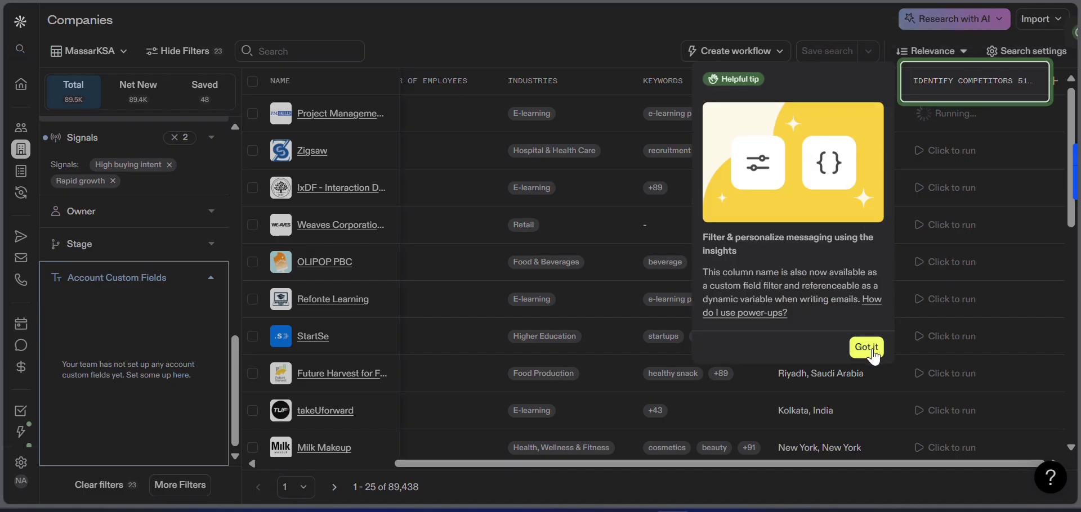
{"action": "left_click", "coordinate": [970, 99]}
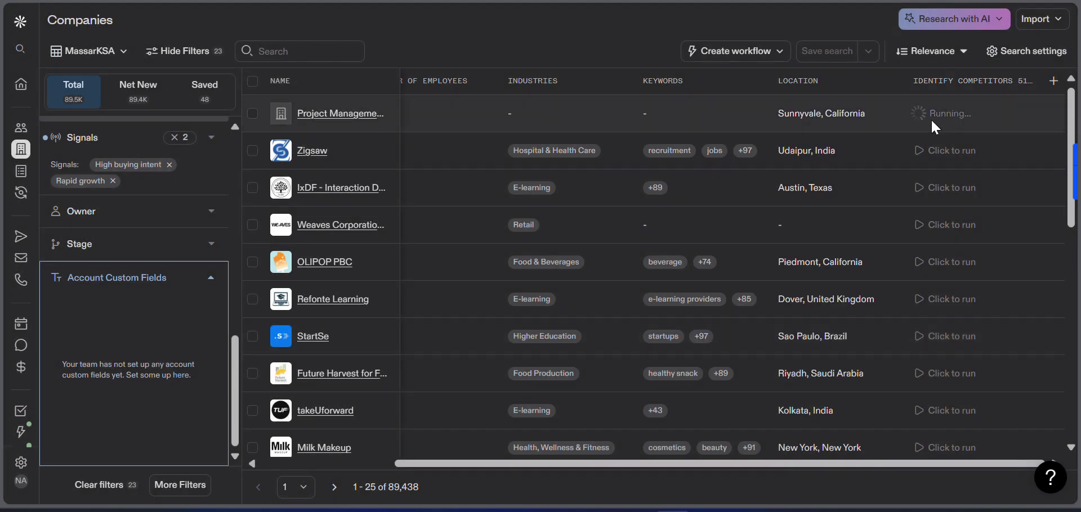
{"action": "mouse_move", "coordinate": [955, 120]}
{"action": "left_click", "coordinate": [927, 152]}
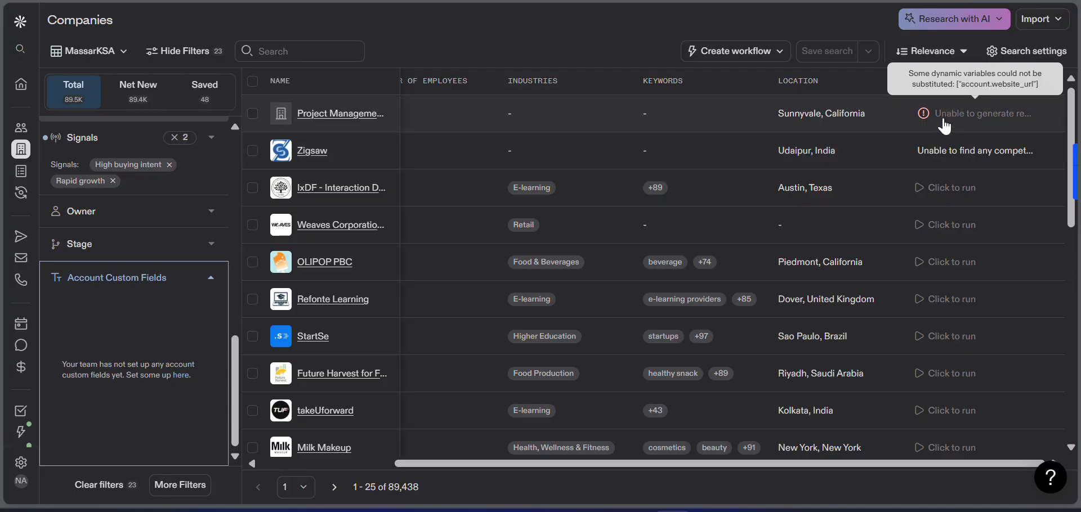
{"action": "mouse_move", "coordinate": [934, 159]}
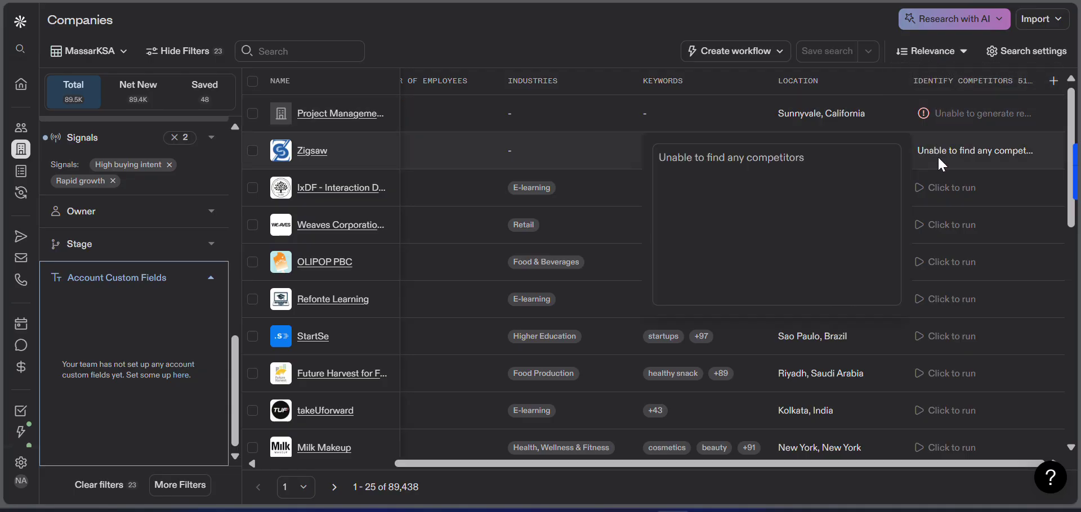
{"action": "left_click", "coordinate": [940, 190]}
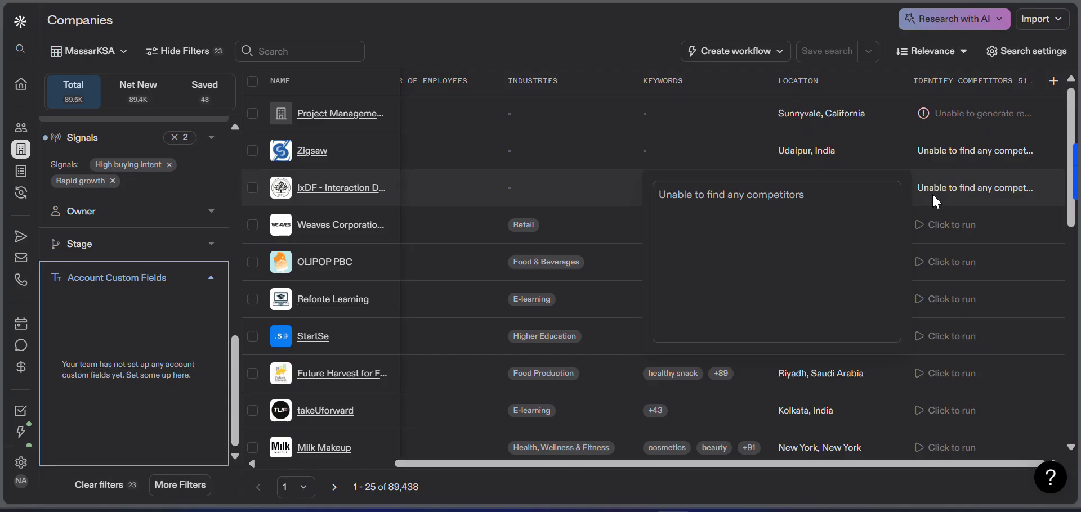
- Run the Identify competitors field for the British Fashion Council row near the end of the company list
{"action": "scroll", "coordinate": [676, 292], "scroll_direction": "down", "scroll_amount": 10}
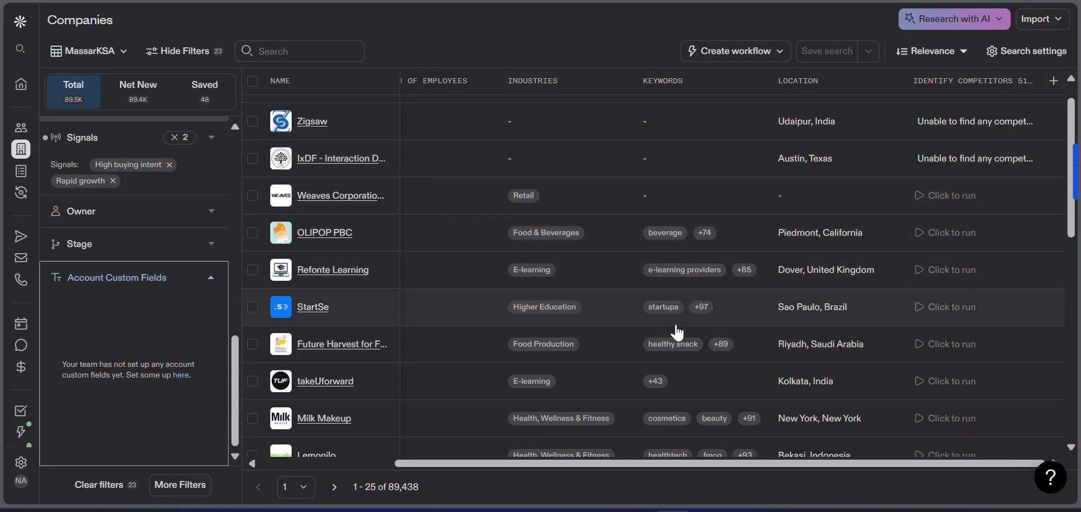
{"action": "scroll", "coordinate": [677, 333], "scroll_direction": "down", "scroll_amount": 2}
{"action": "left_click", "coordinate": [946, 289]}
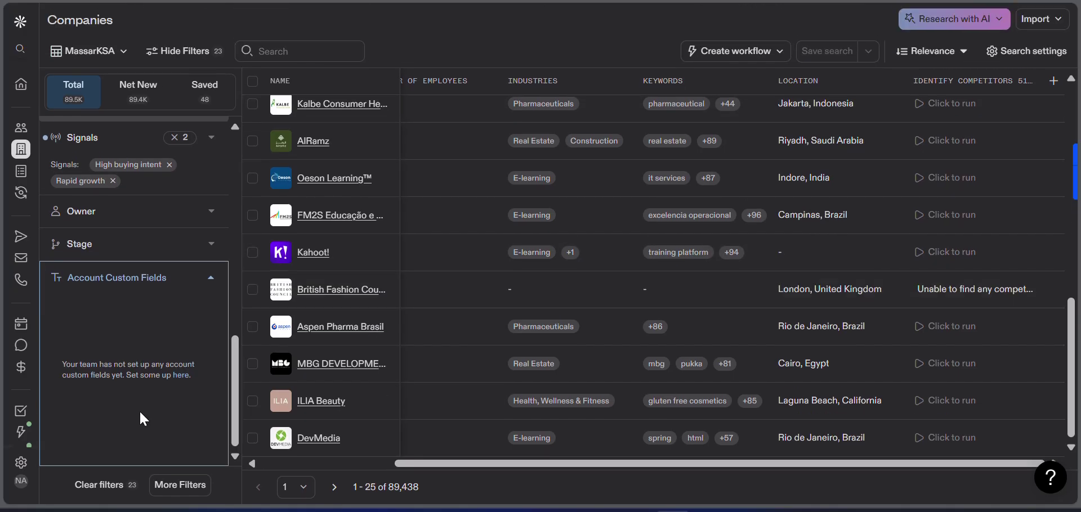
- Return to the beginning of the company filters and go to the People page
{"action": "scroll", "coordinate": [140, 419], "scroll_direction": "up", "scroll_amount": 10}
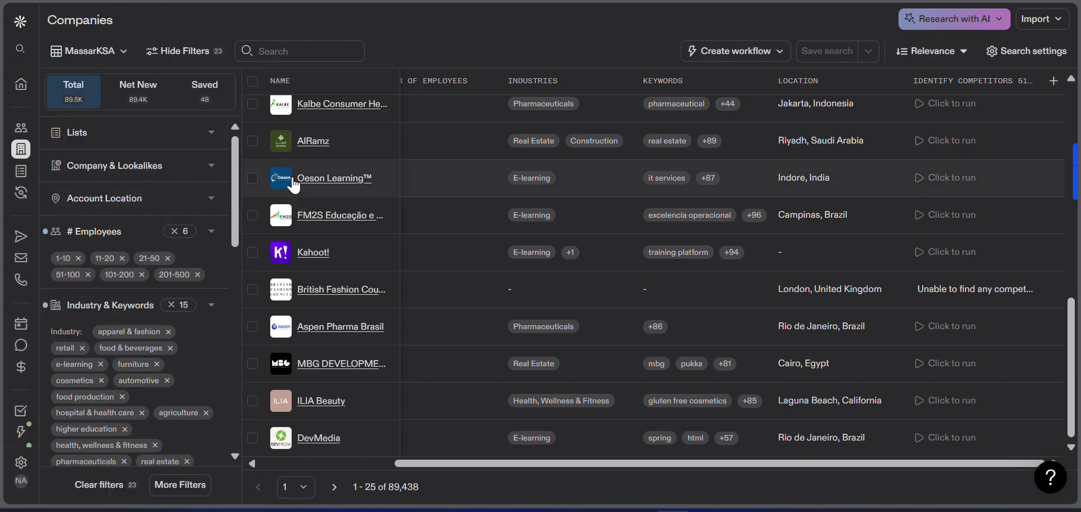
{"action": "mouse_move", "coordinate": [7, 174]}
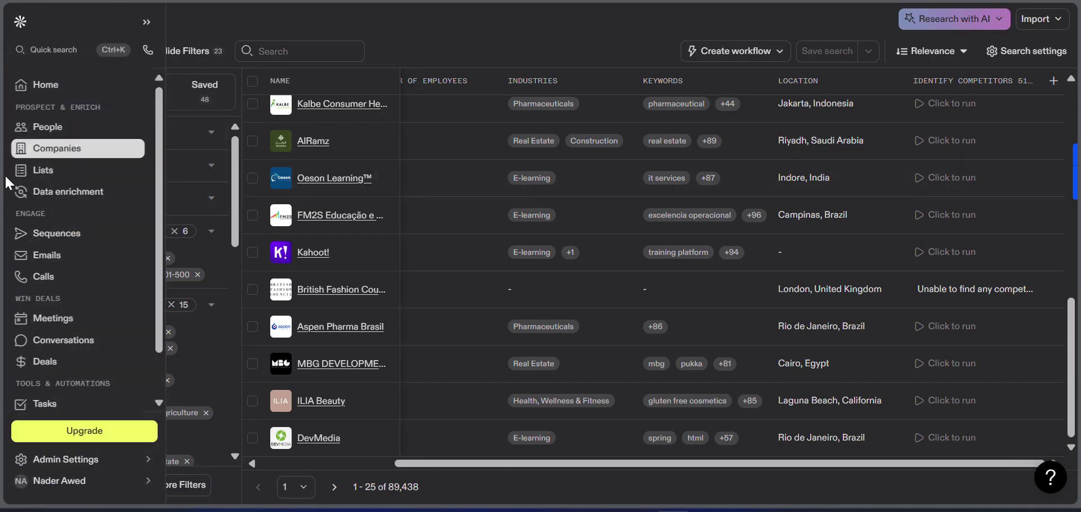
{"action": "left_click", "coordinate": [46, 131]}
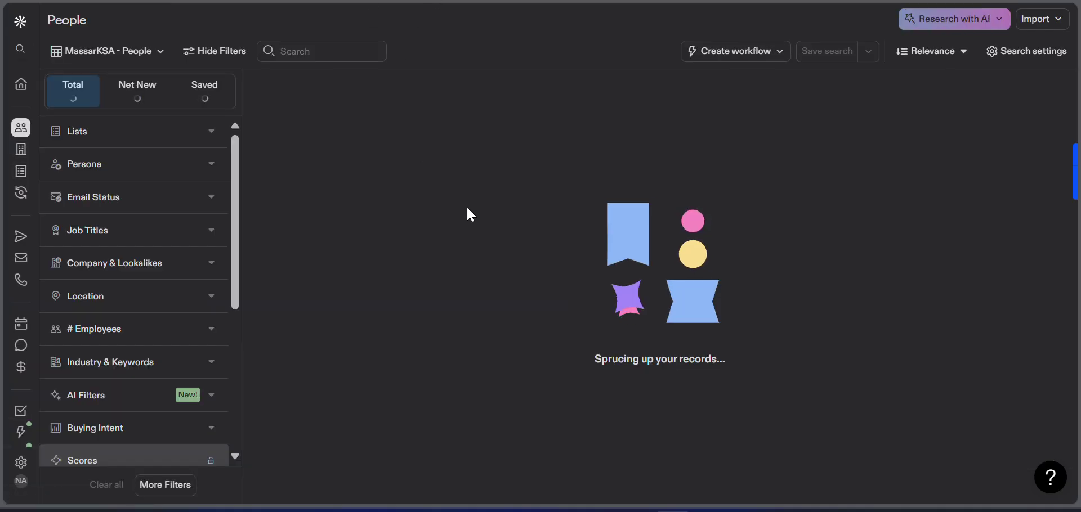